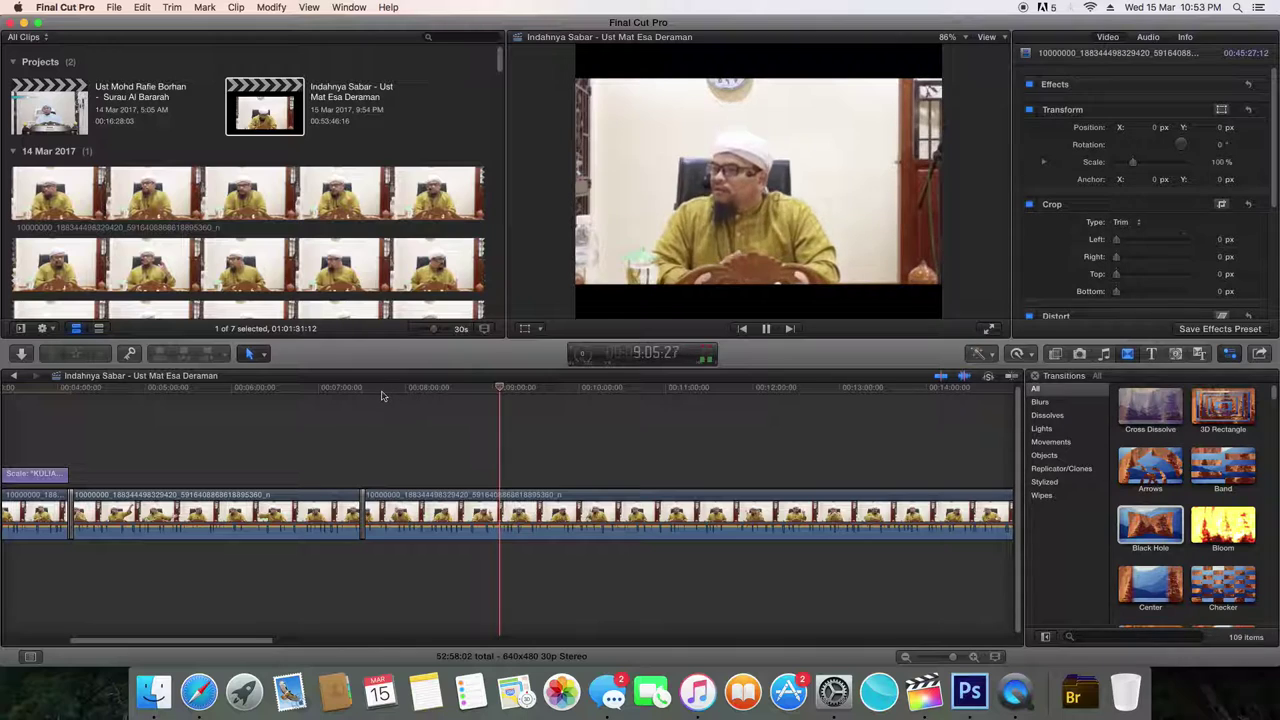
# - Review the footage from about 7:55 onward and inspect the existing clip joins and title placement for the next cut
pyautogui.click(394, 390)
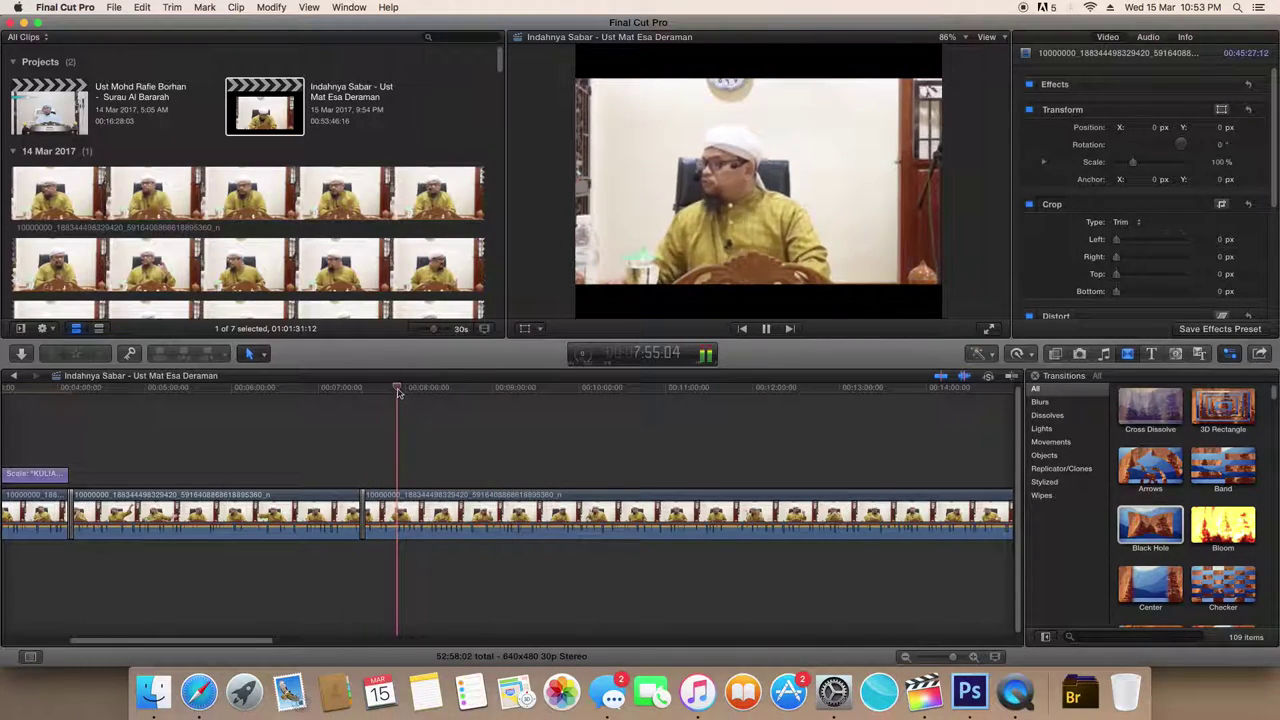
pyautogui.click(418, 389)
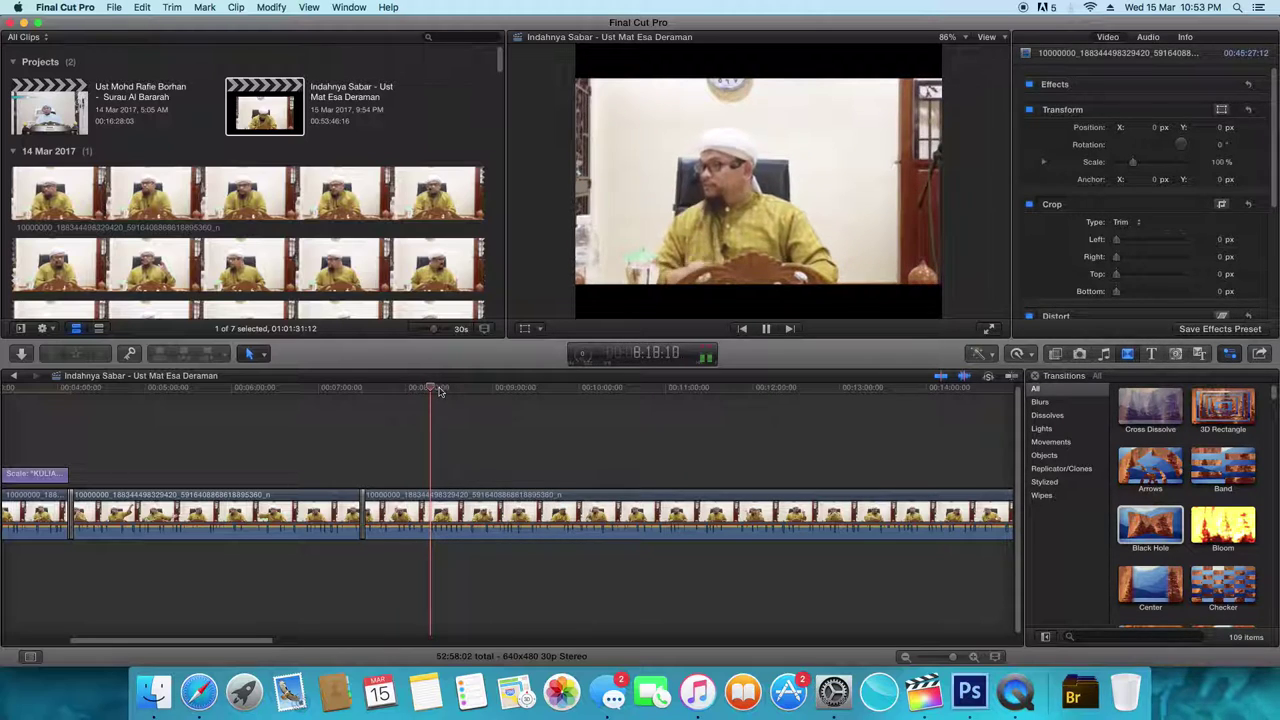
pyautogui.click(439, 390)
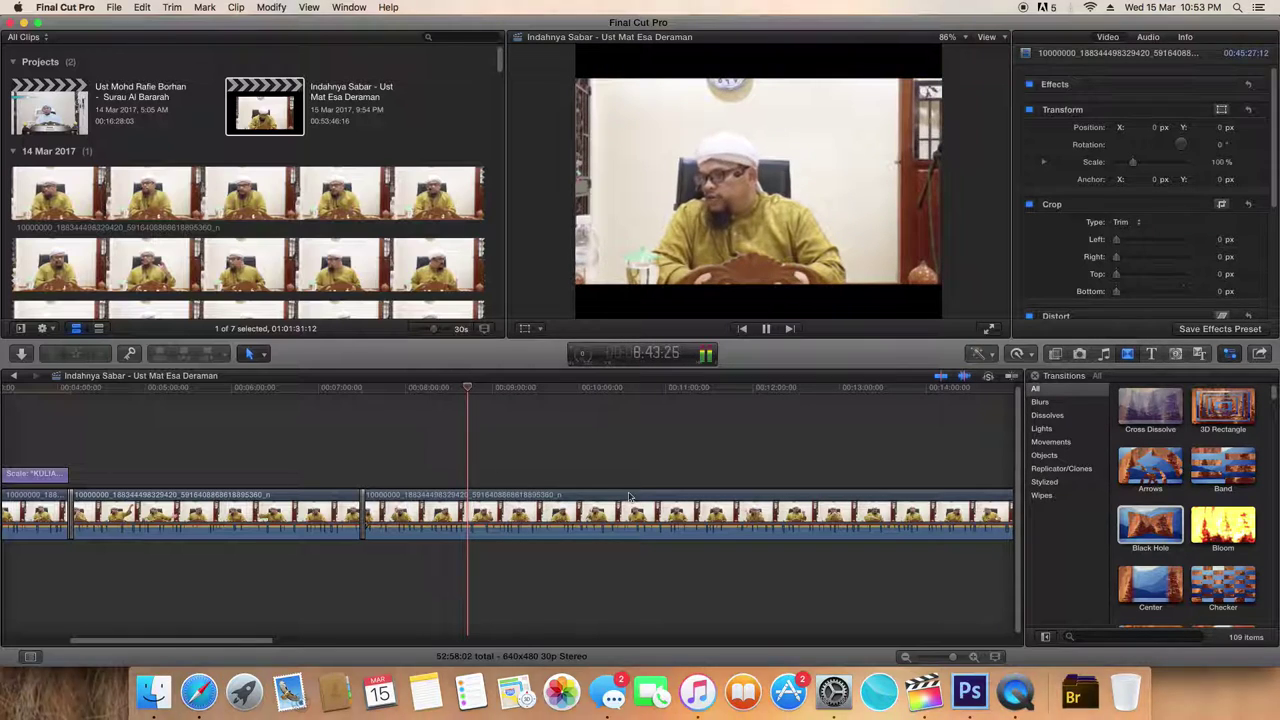
pyautogui.press('c')
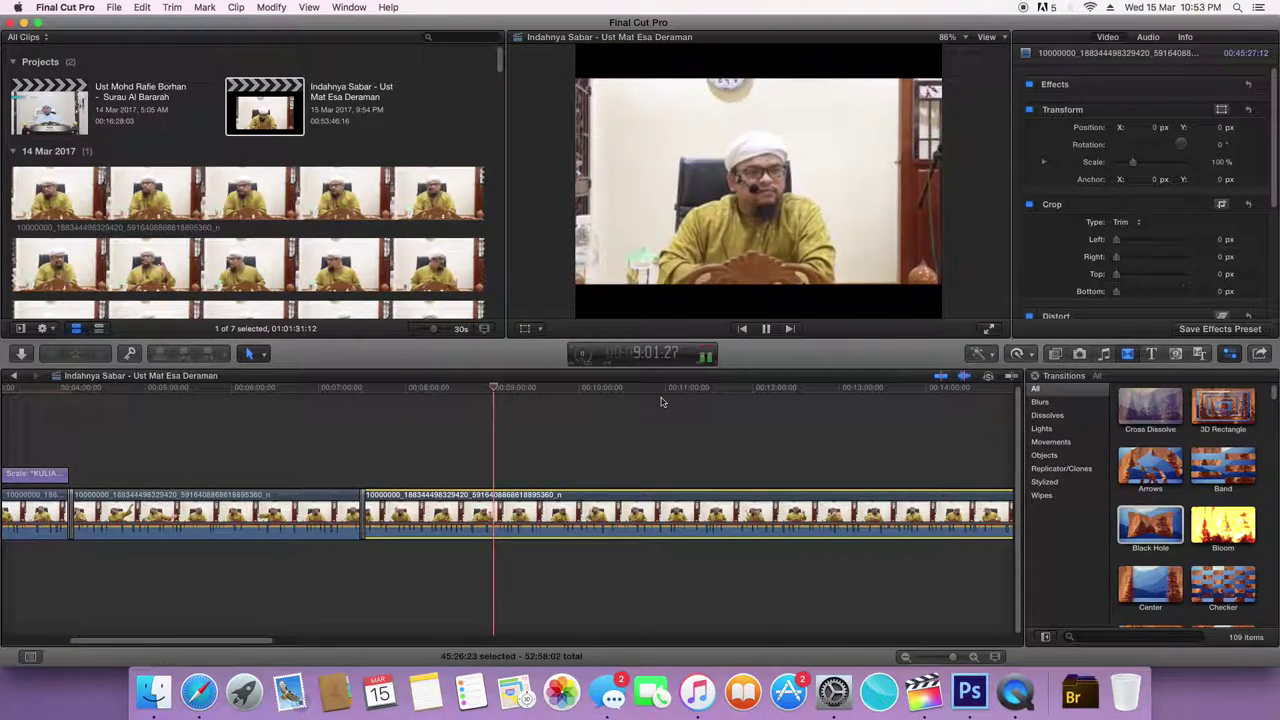
pyautogui.moveTo(355, 530); pyautogui.dragTo(353, 528)
pyautogui.moveTo(229, 645); pyautogui.dragTo(165, 643)
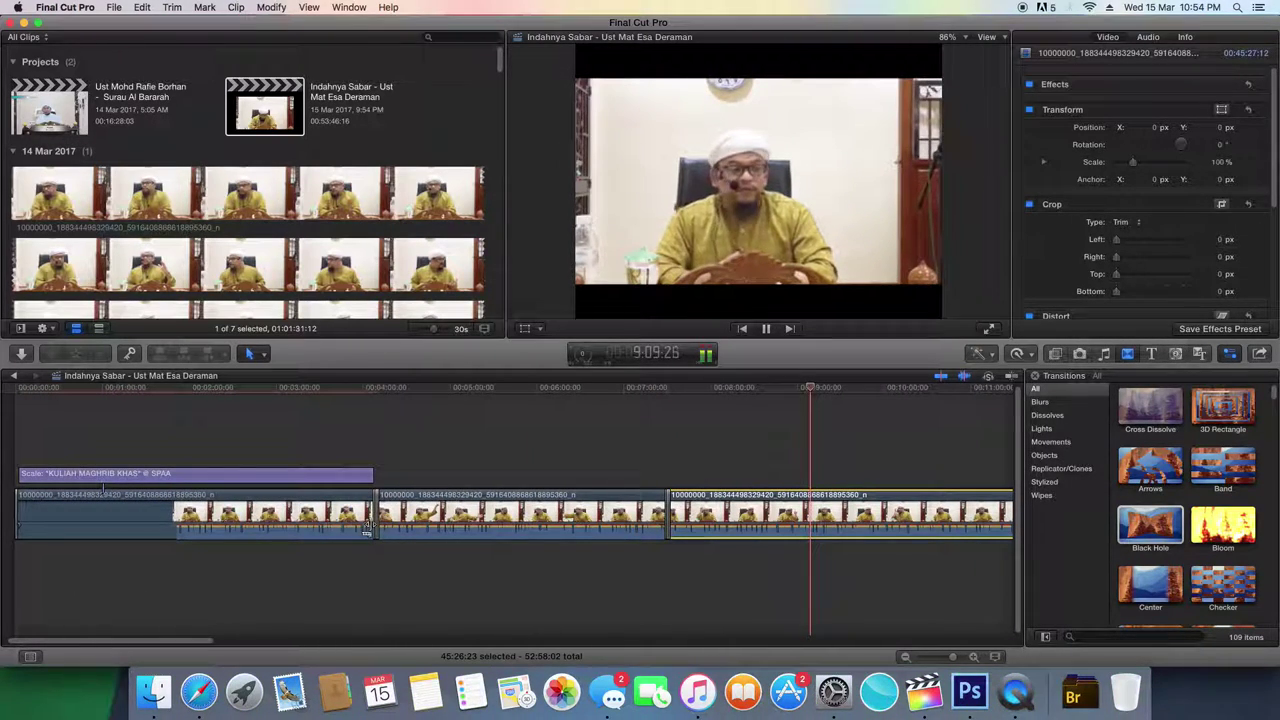
pyautogui.moveTo(367, 527); pyautogui.dragTo(382, 526)
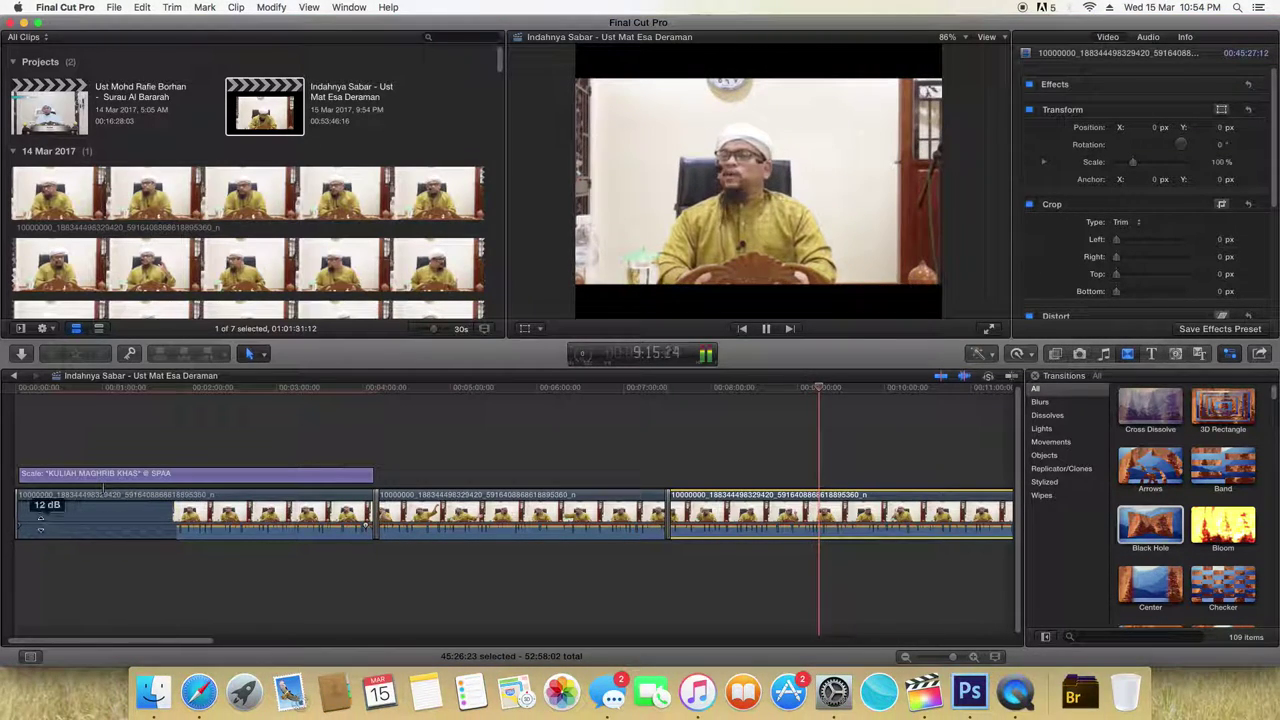
pyautogui.moveTo(24, 525); pyautogui.dragTo(38, 527)
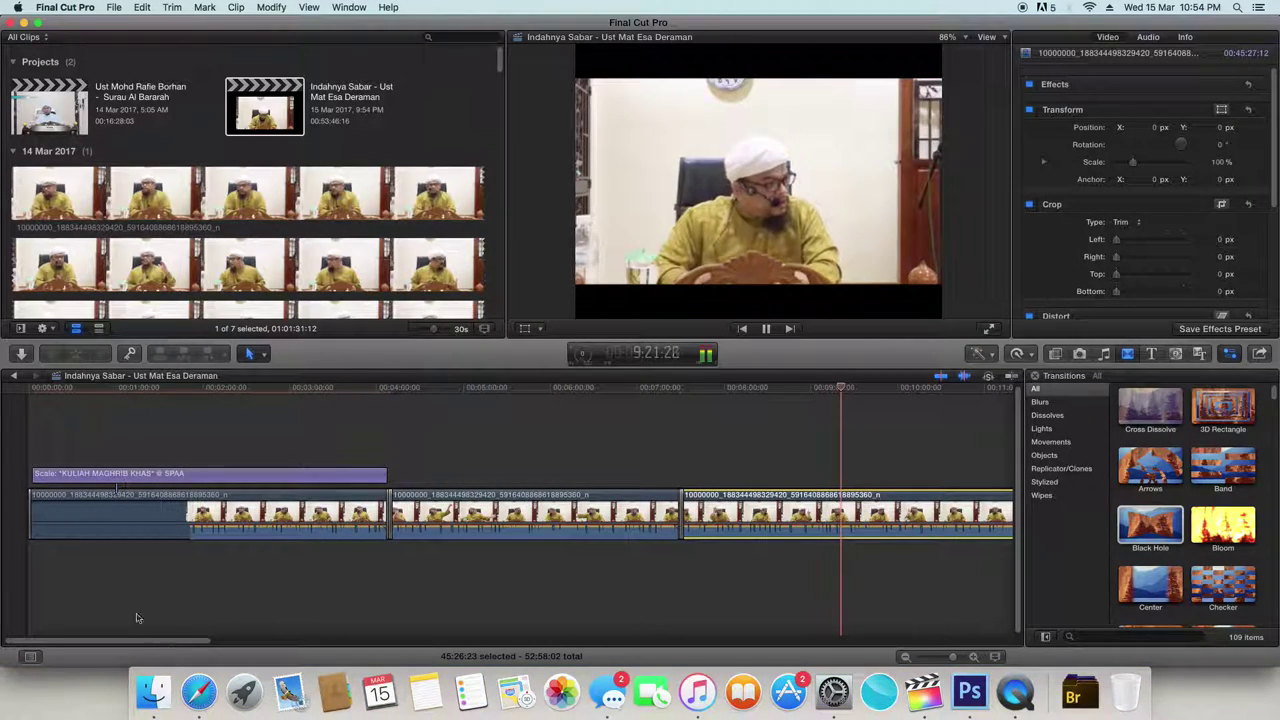
pyautogui.moveTo(162, 645); pyautogui.dragTo(270, 646)
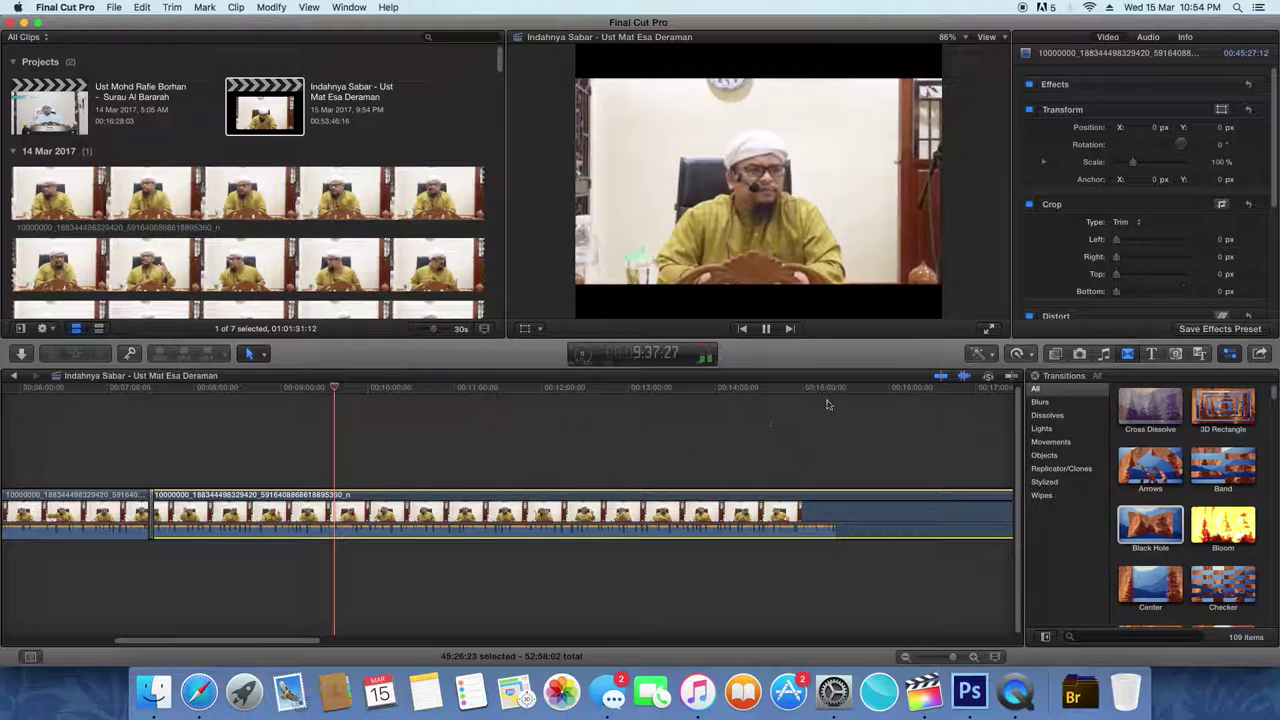
# - Split the long last clip at 9:33:21 using the Blade command
pyautogui.click(766, 334)
pyautogui.click(330, 390)
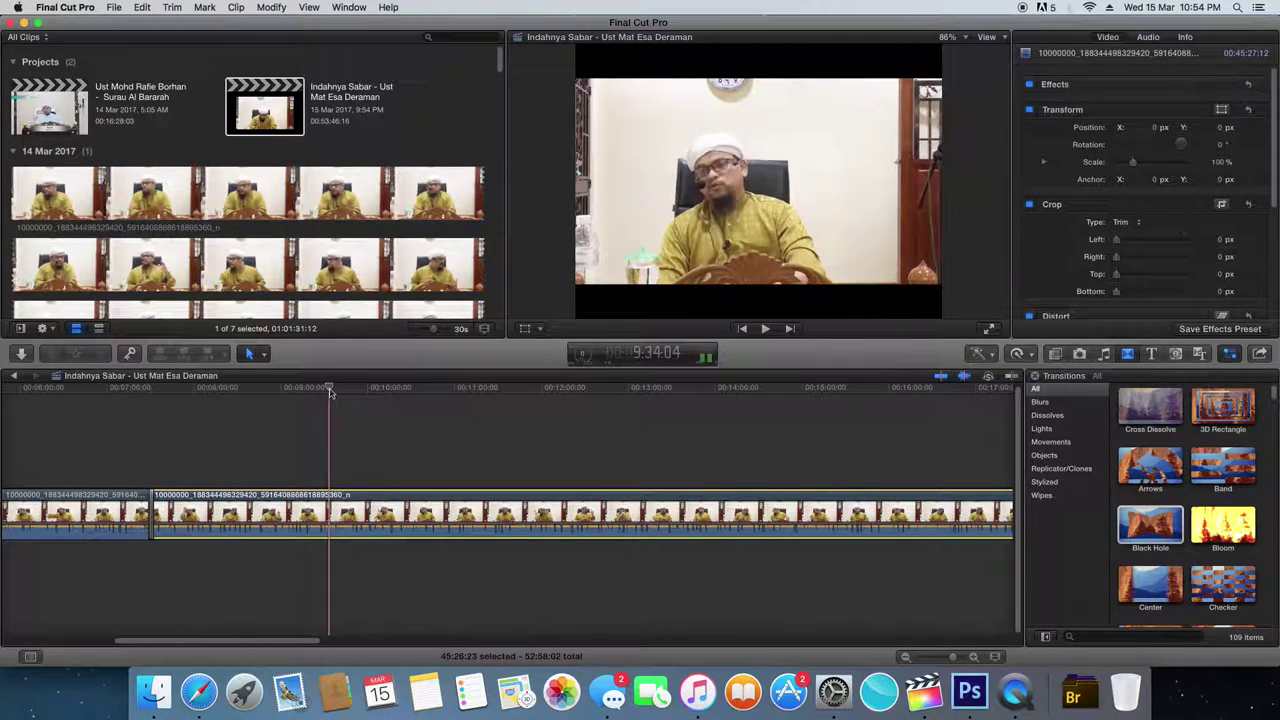
pyautogui.click(765, 330)
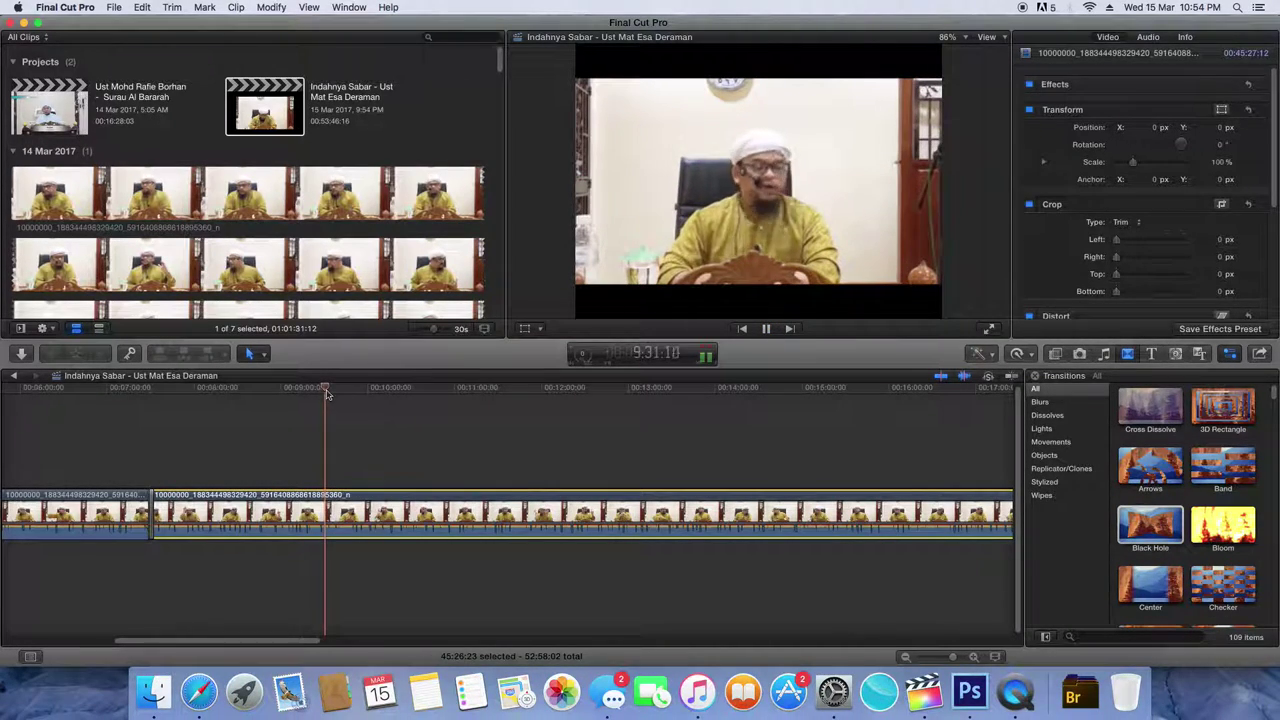
pyautogui.click(766, 329)
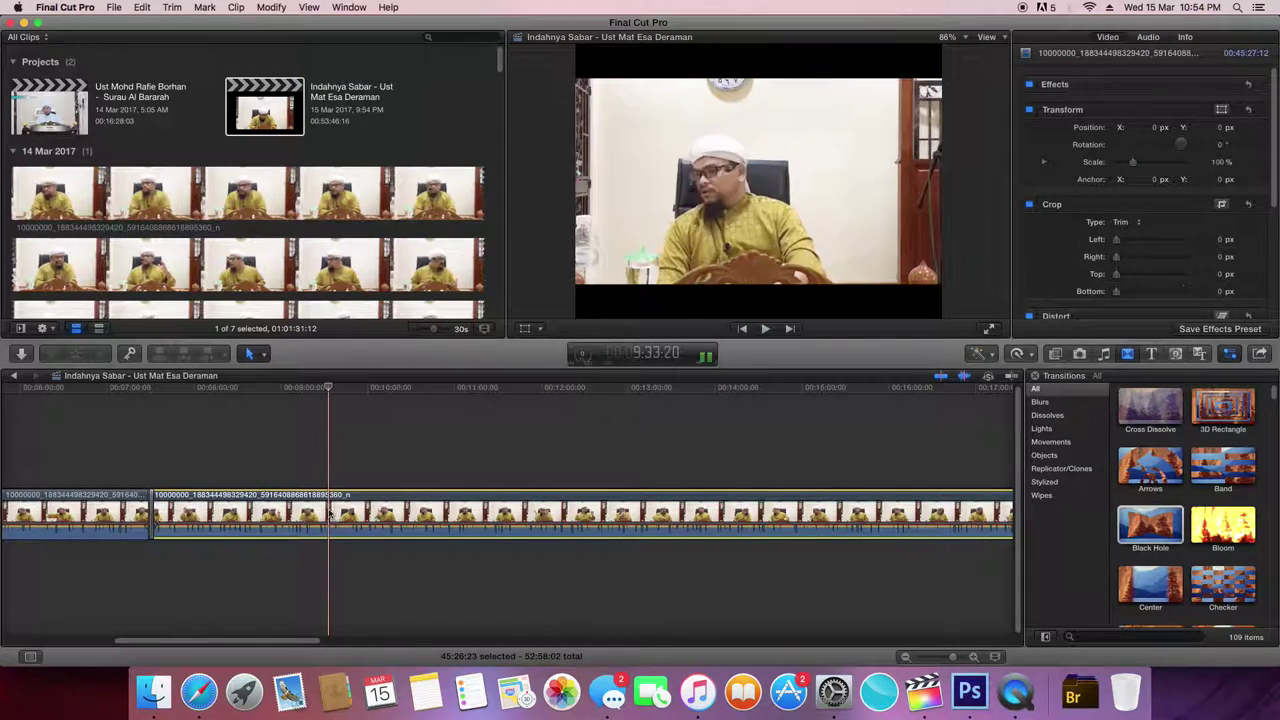
pyautogui.click(172, 7)
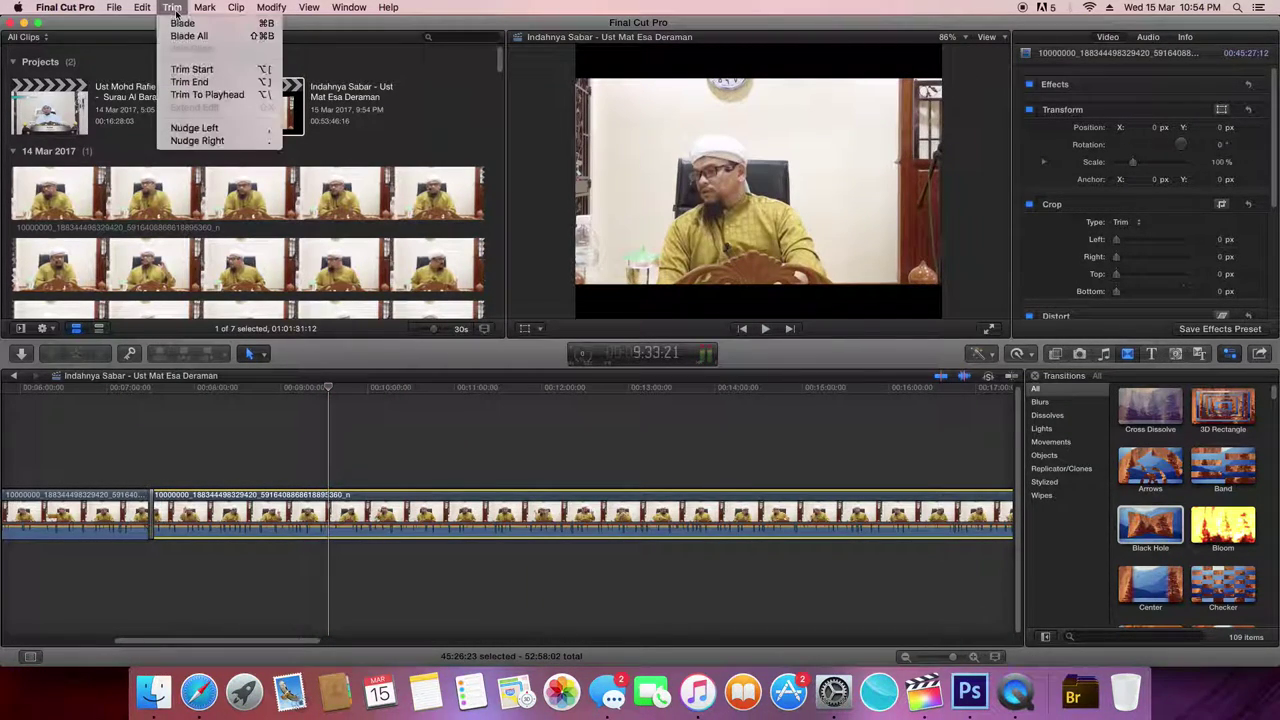
pyautogui.click(184, 31)
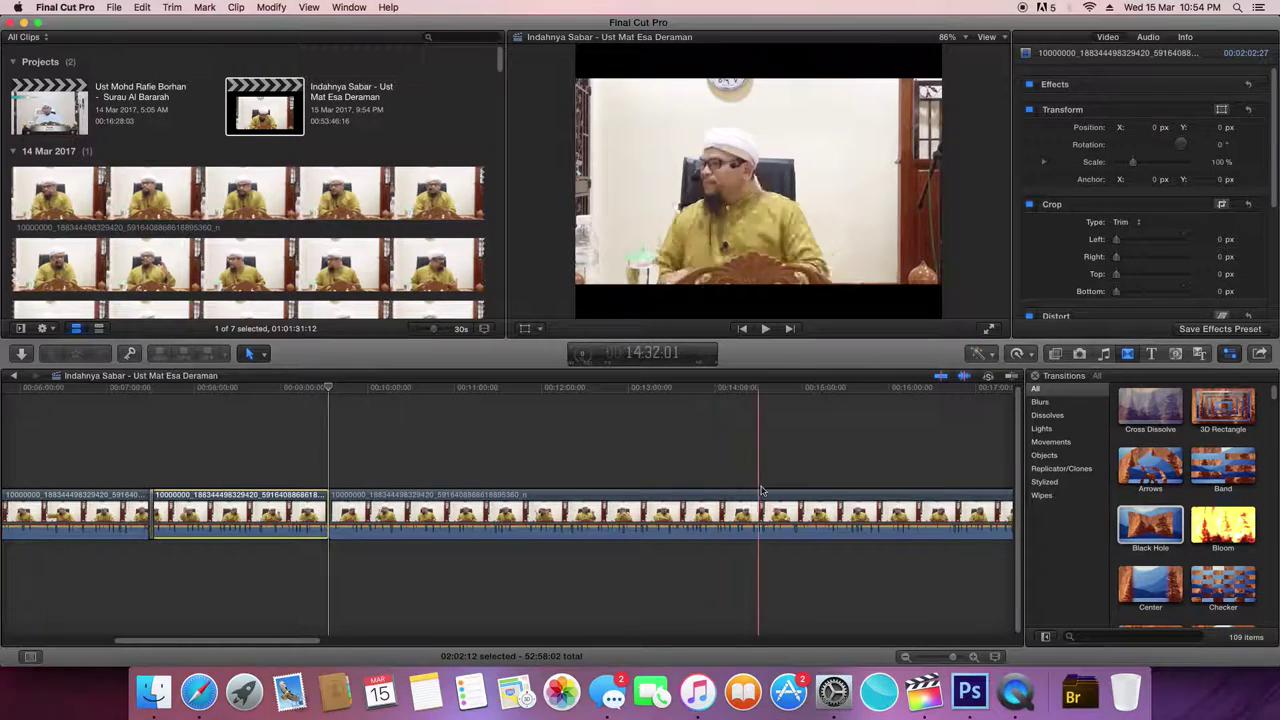
# - Add a Black Hole transition at the new cut near 9:33
pyautogui.moveTo(1150, 525)
pyautogui.mouseDown()
pyautogui.moveTo(912, 561)
pyautogui.moveTo(492, 516)
pyautogui.mouseUp()
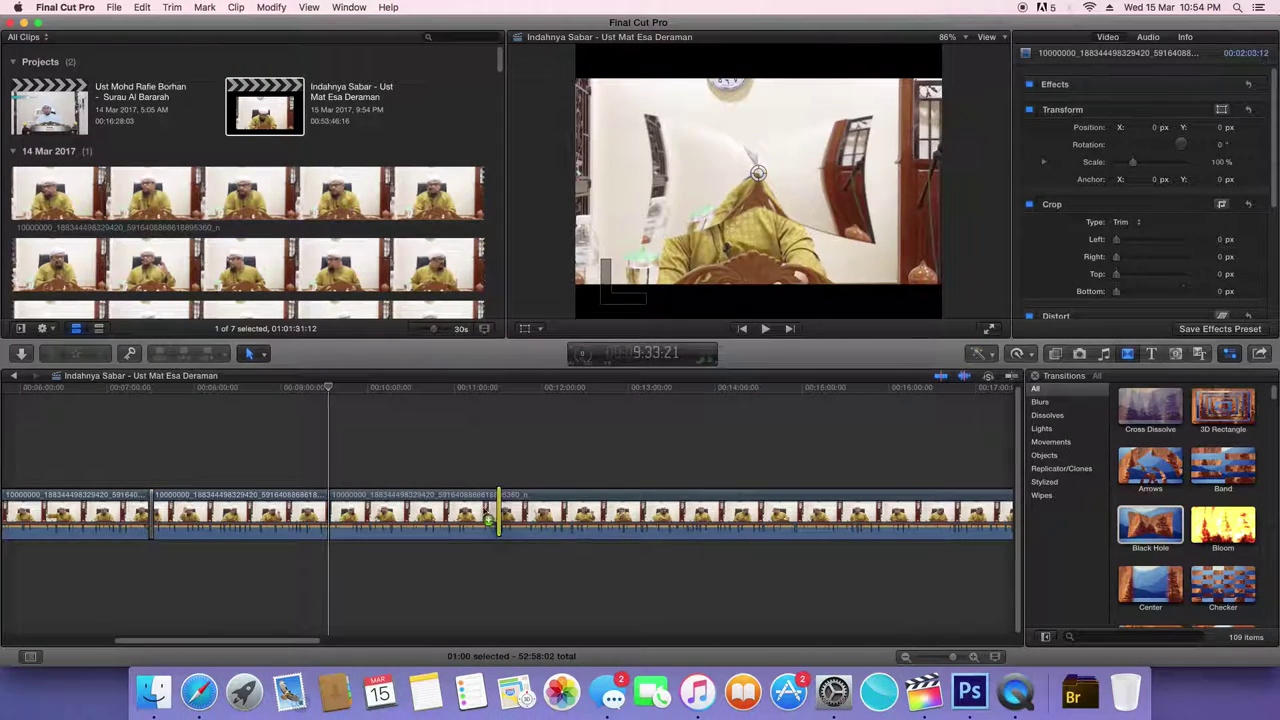
pyautogui.click(347, 515)
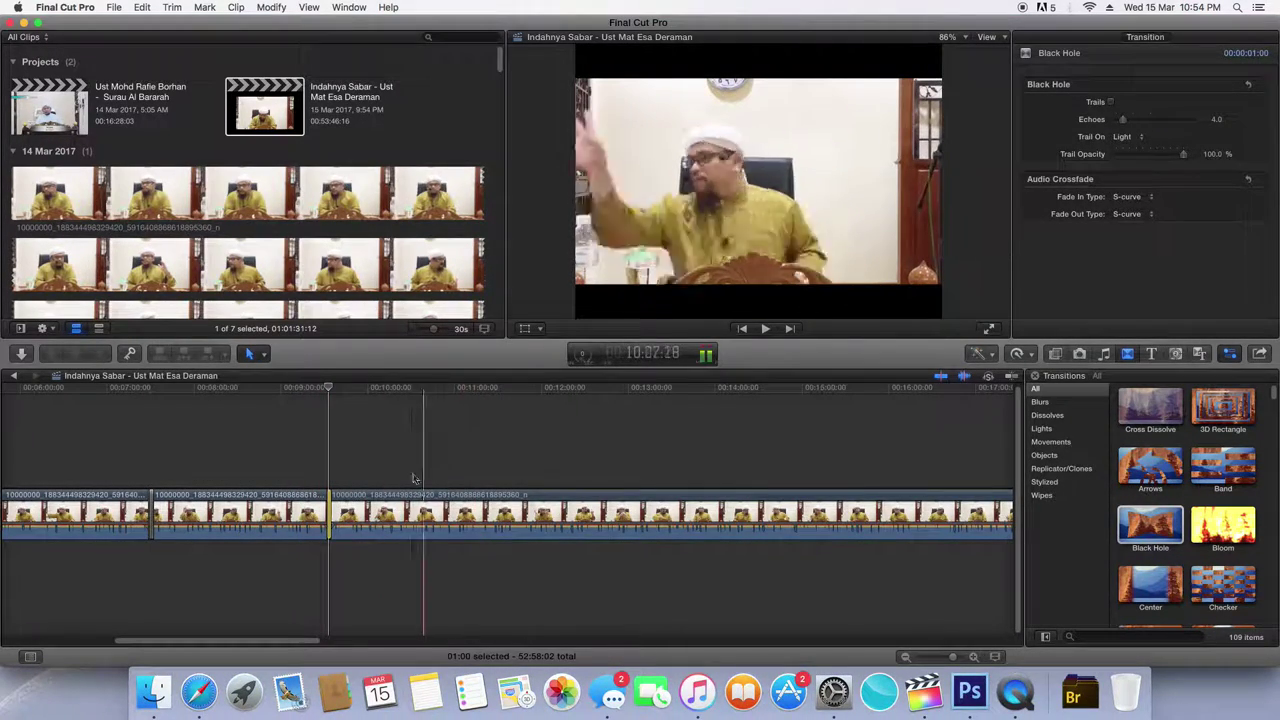
# - Play back the footage after the new transition and check the rest of the timeline through to its end
pyautogui.click(362, 392)
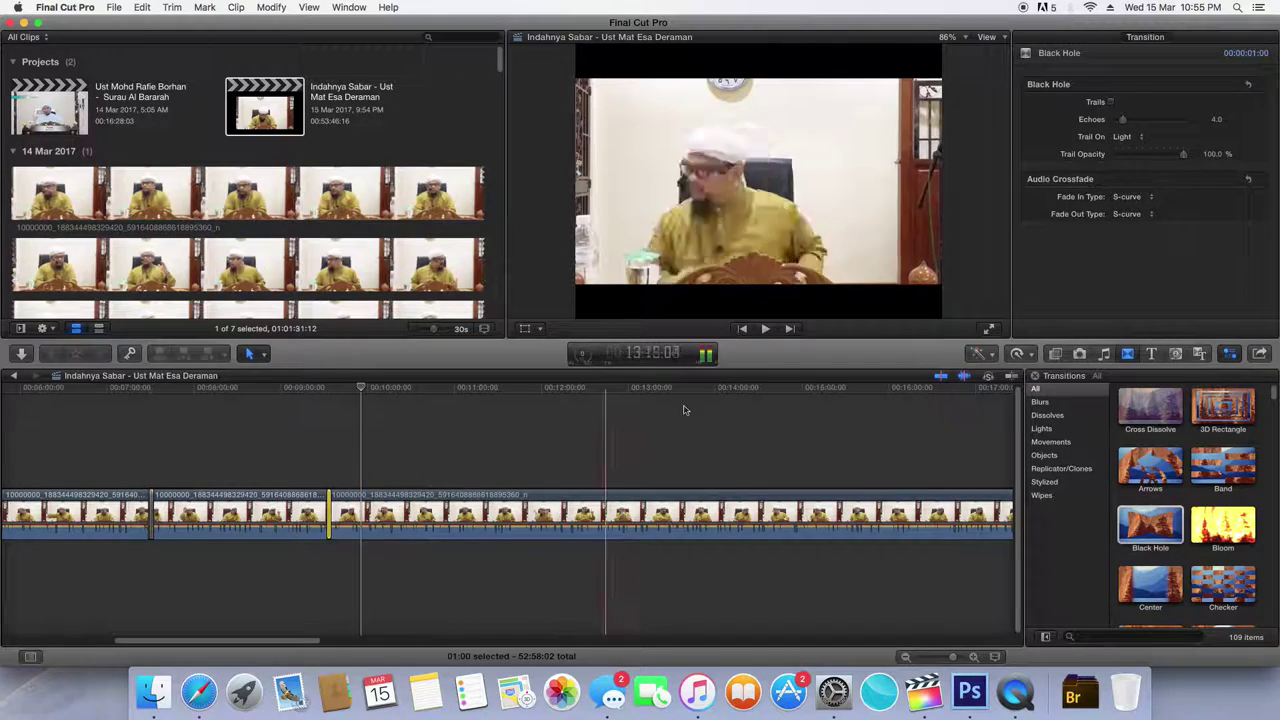
pyautogui.click(765, 330)
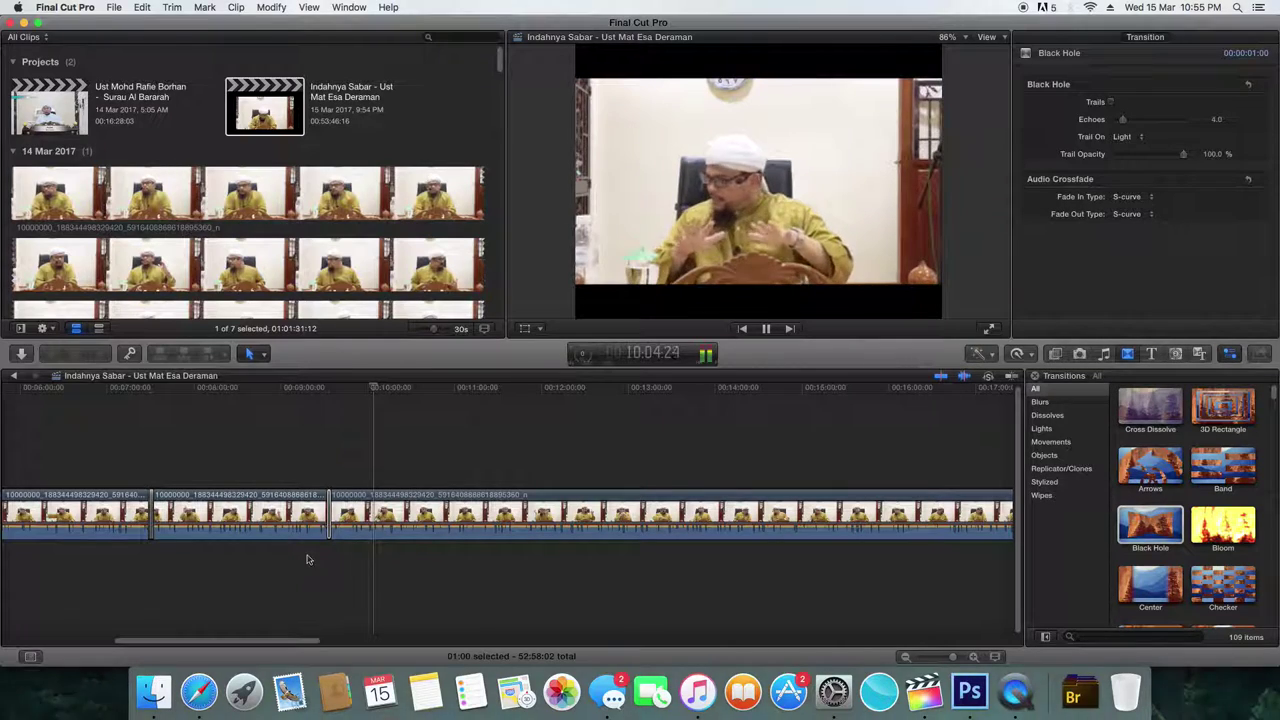
pyautogui.click(334, 390)
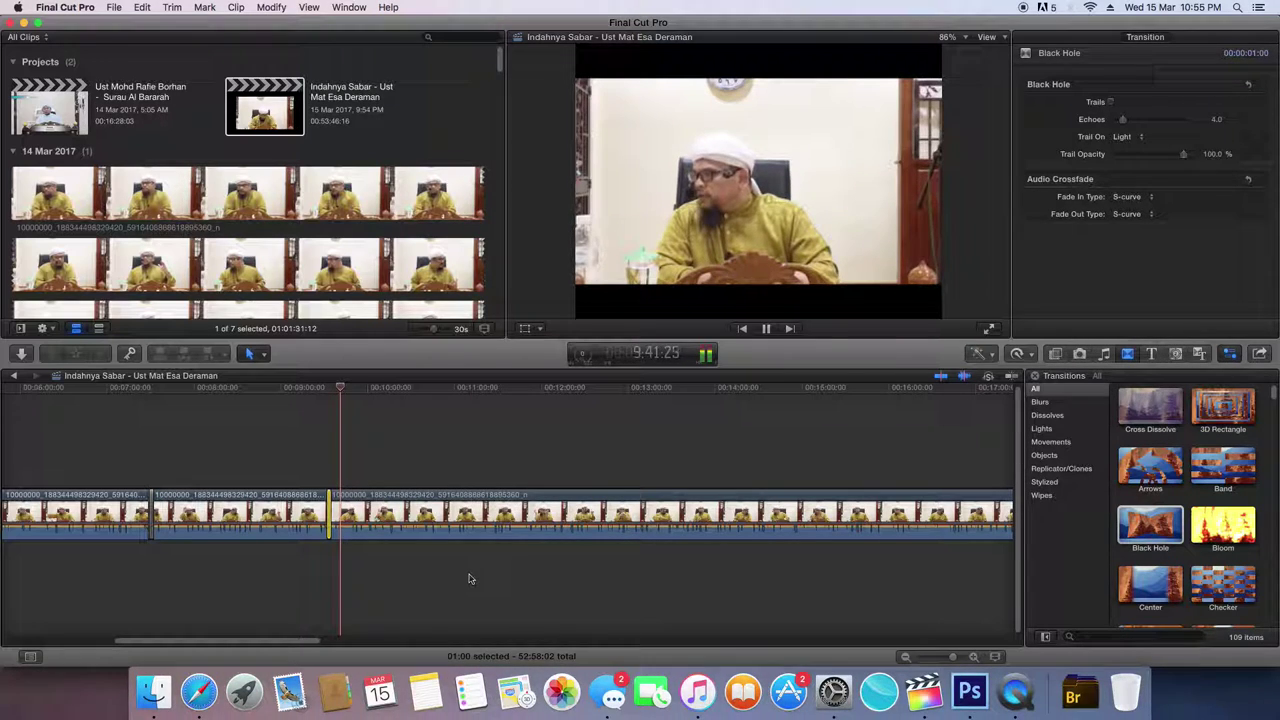
pyautogui.moveTo(312, 641); pyautogui.dragTo(980, 625)
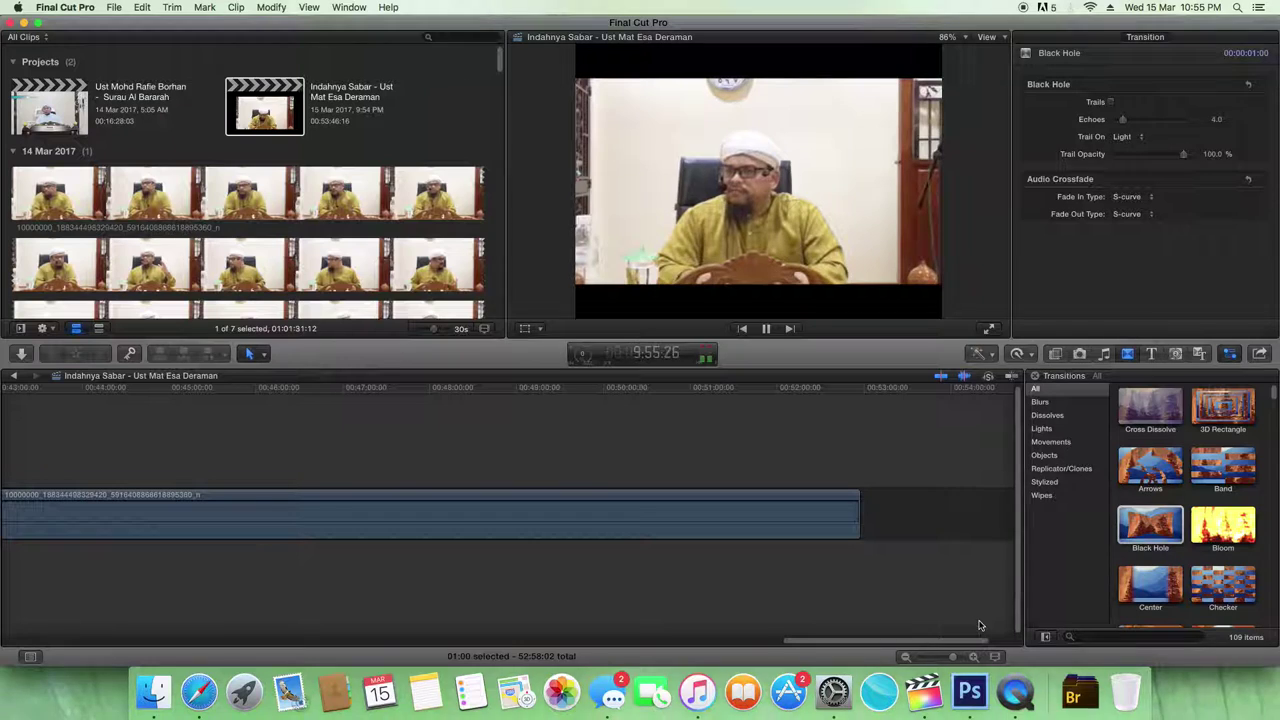
pyautogui.moveTo(980, 625); pyautogui.dragTo(323, 636)
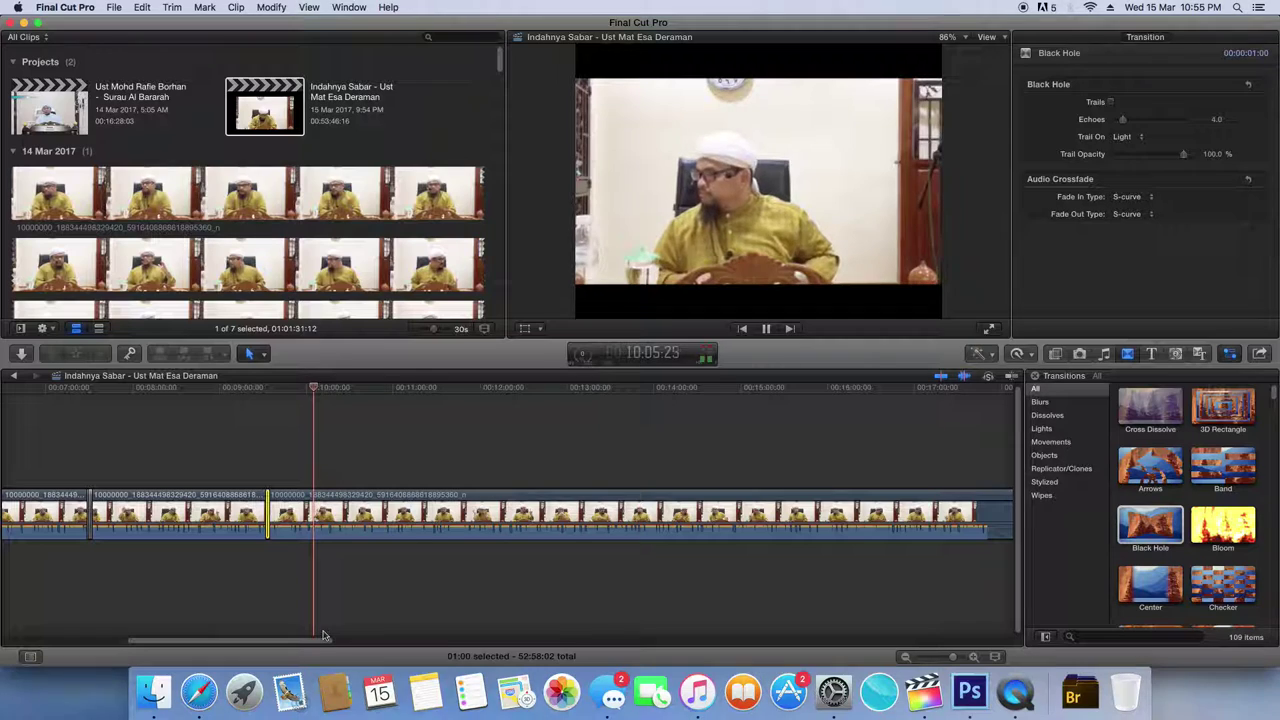
pyautogui.click(289, 395)
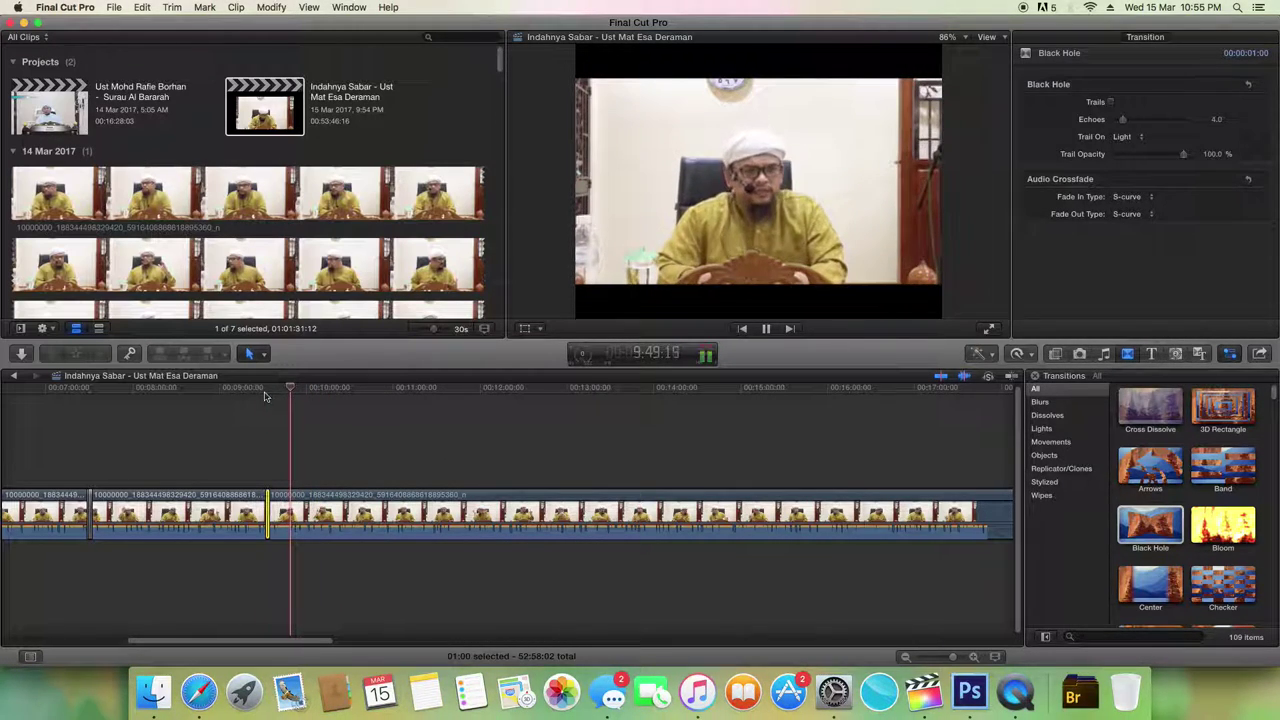
pyautogui.click(276, 392)
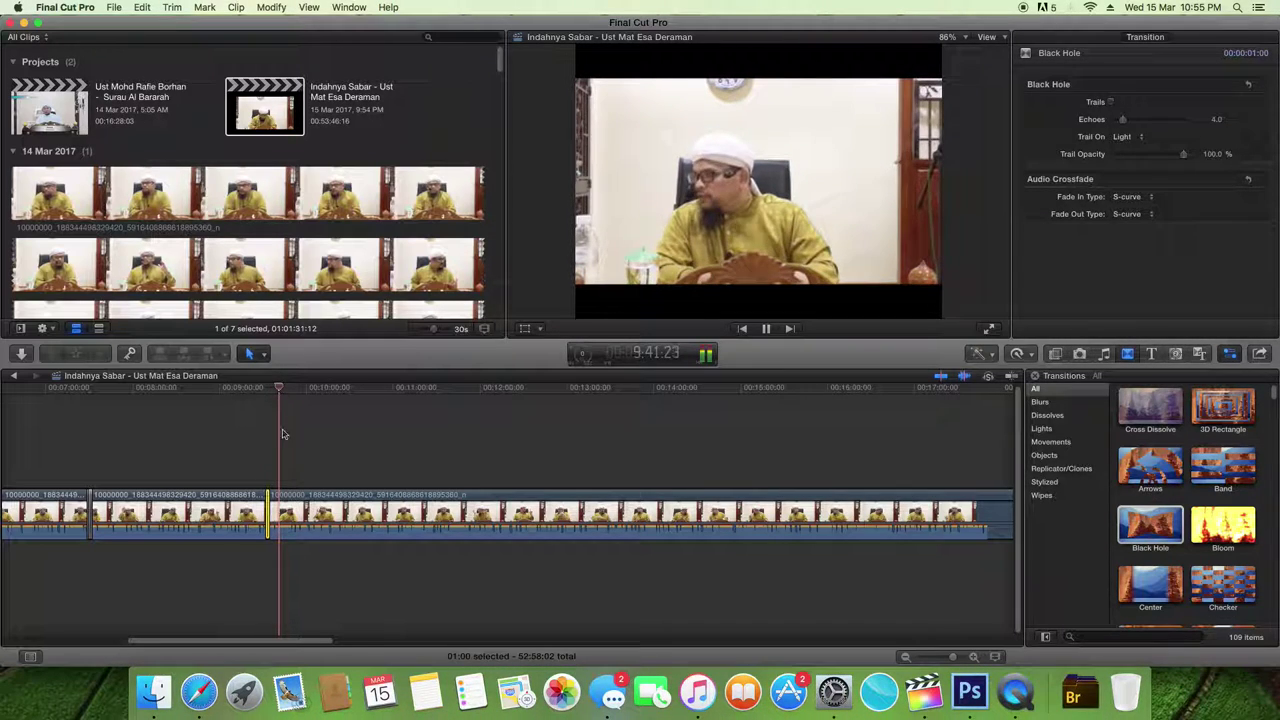
pyautogui.moveTo(324, 643); pyautogui.dragTo(220, 633)
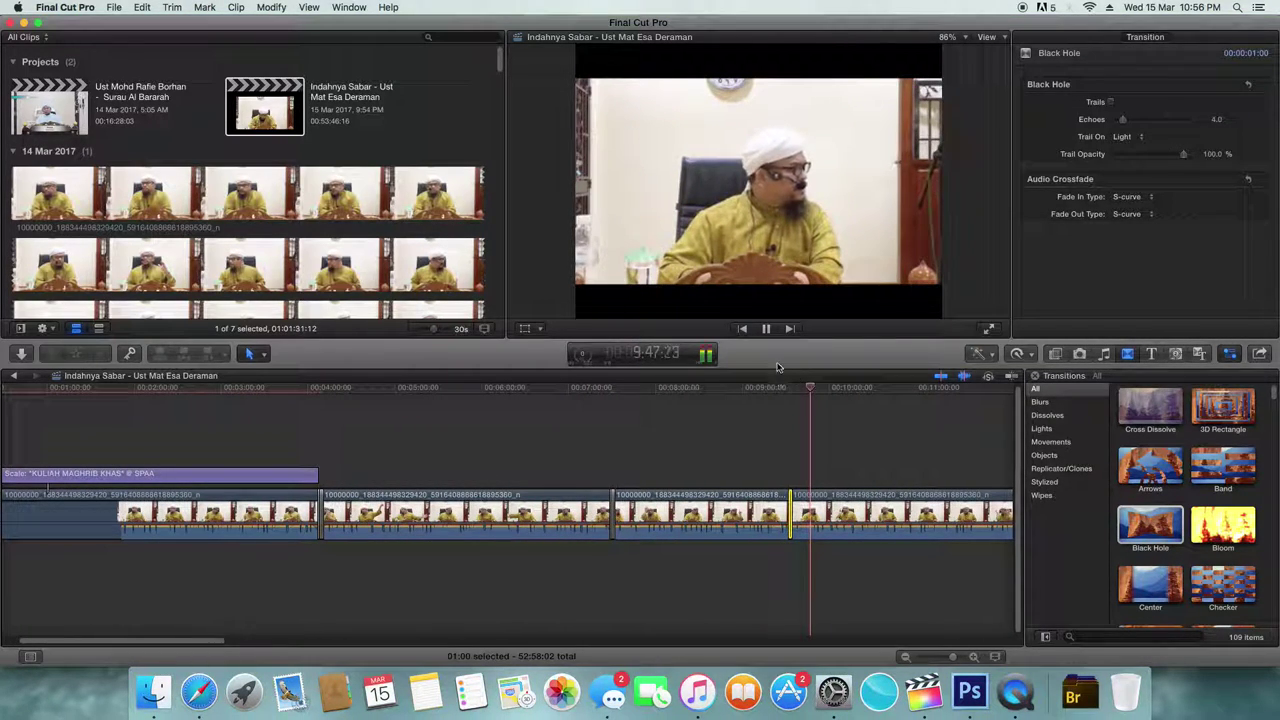
pyautogui.click(767, 328)
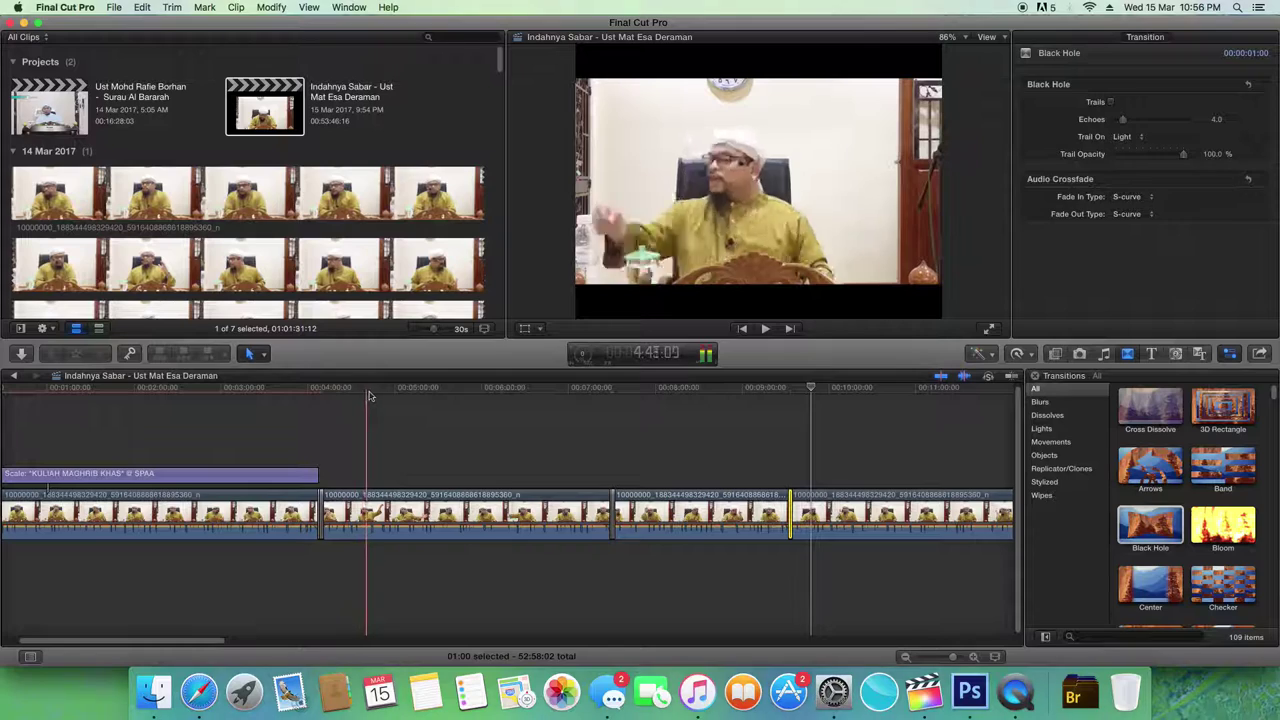
# - Copy the "KULIAH MAGHRIB KHAS" @ SPAA title from the first clip and paste it over the second clip at about 4:20
pyautogui.click(287, 398)
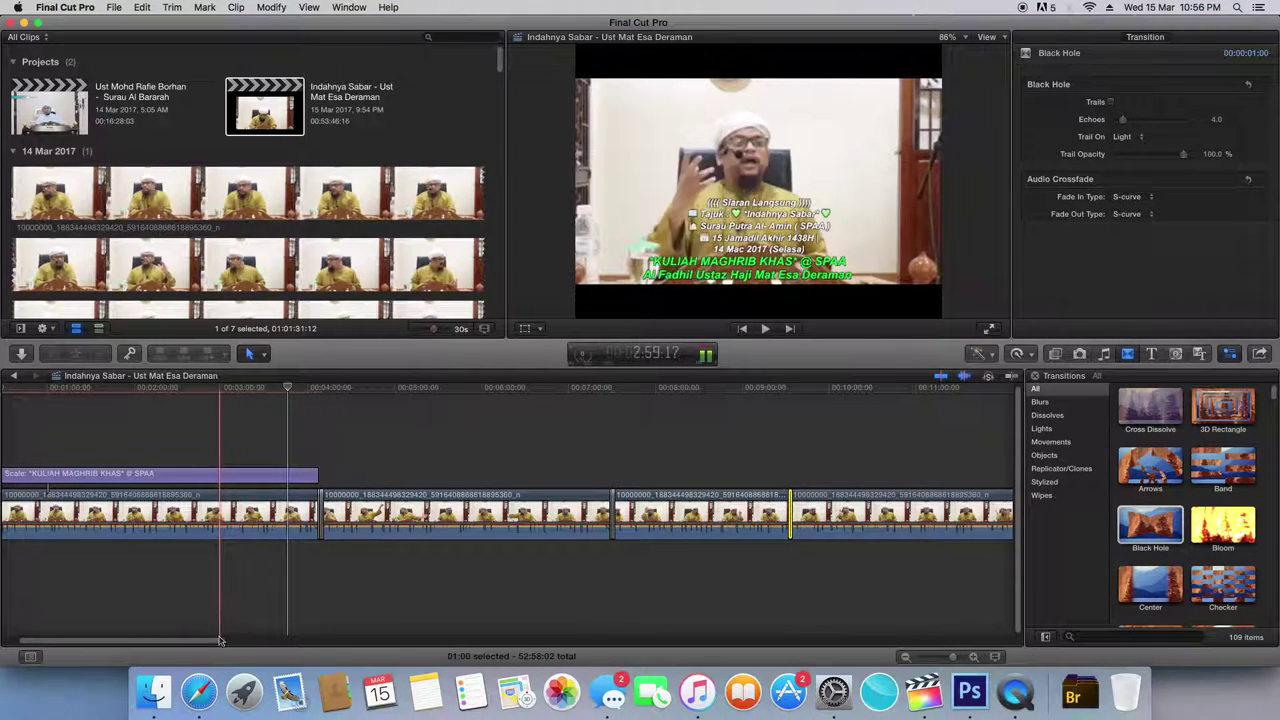
pyautogui.moveTo(175, 640); pyautogui.dragTo(160, 640)
pyautogui.click(257, 476)
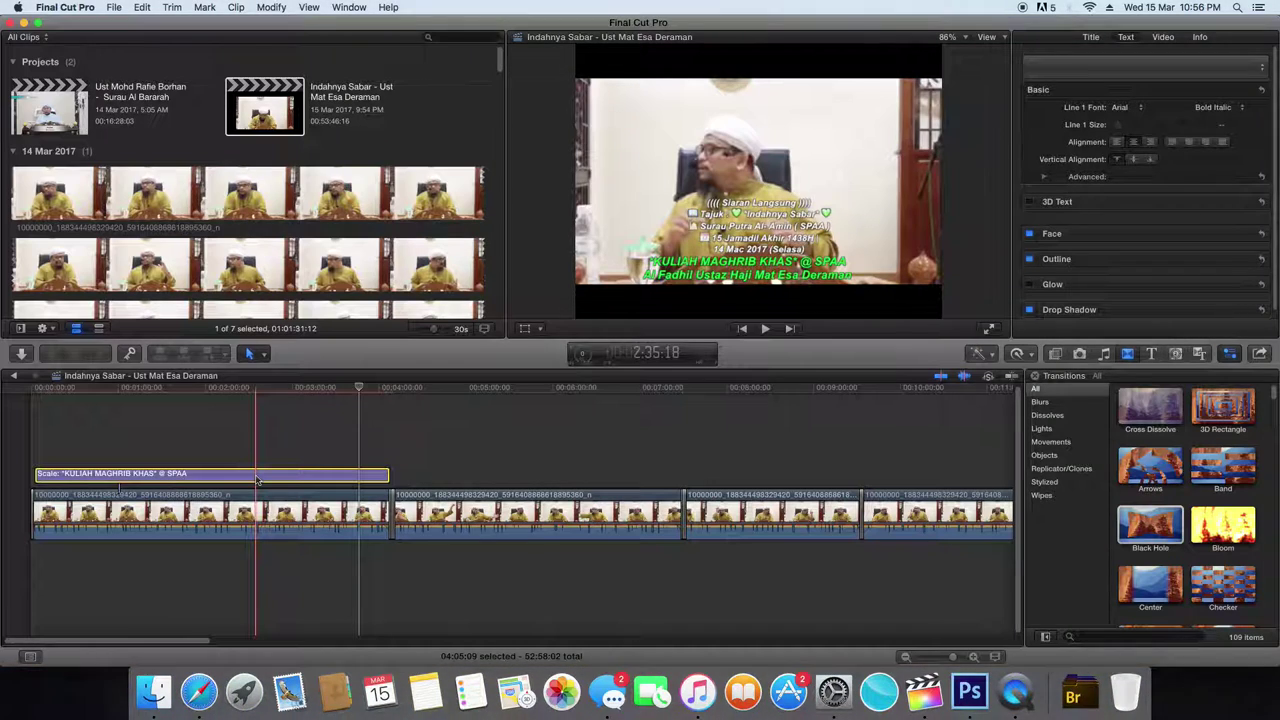
pyautogui.click(407, 390)
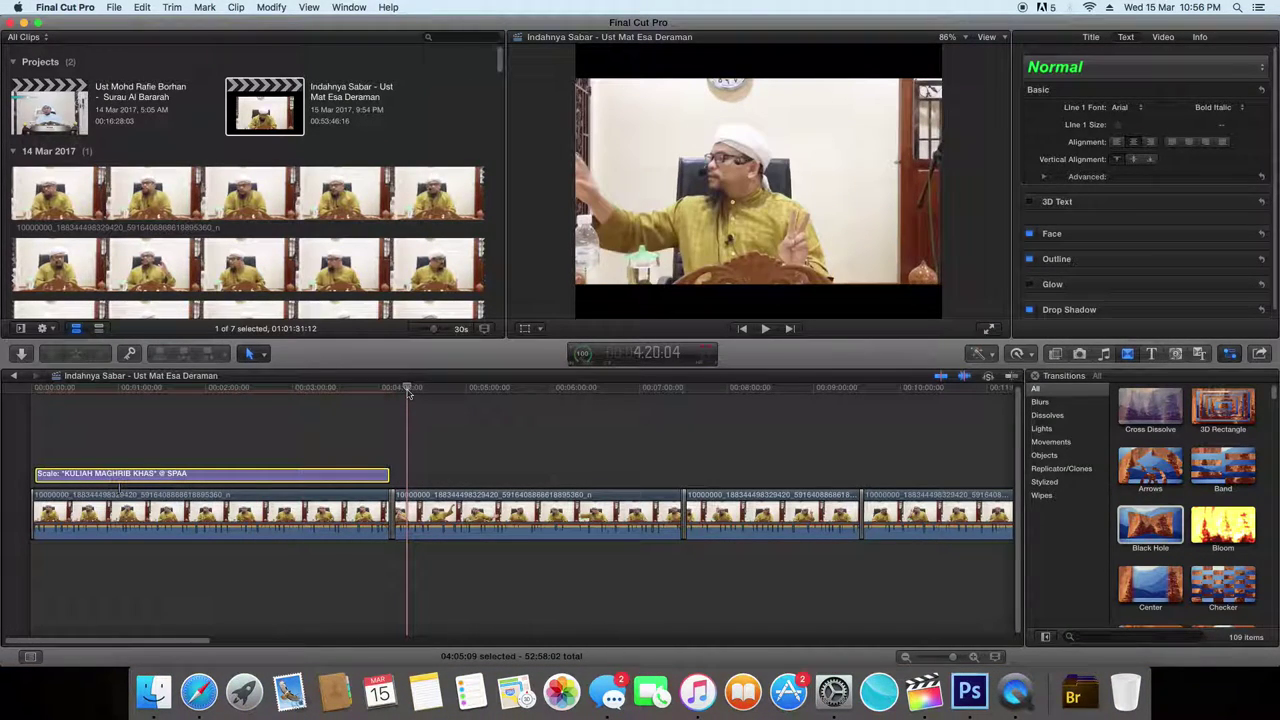
pyautogui.press('super+v')
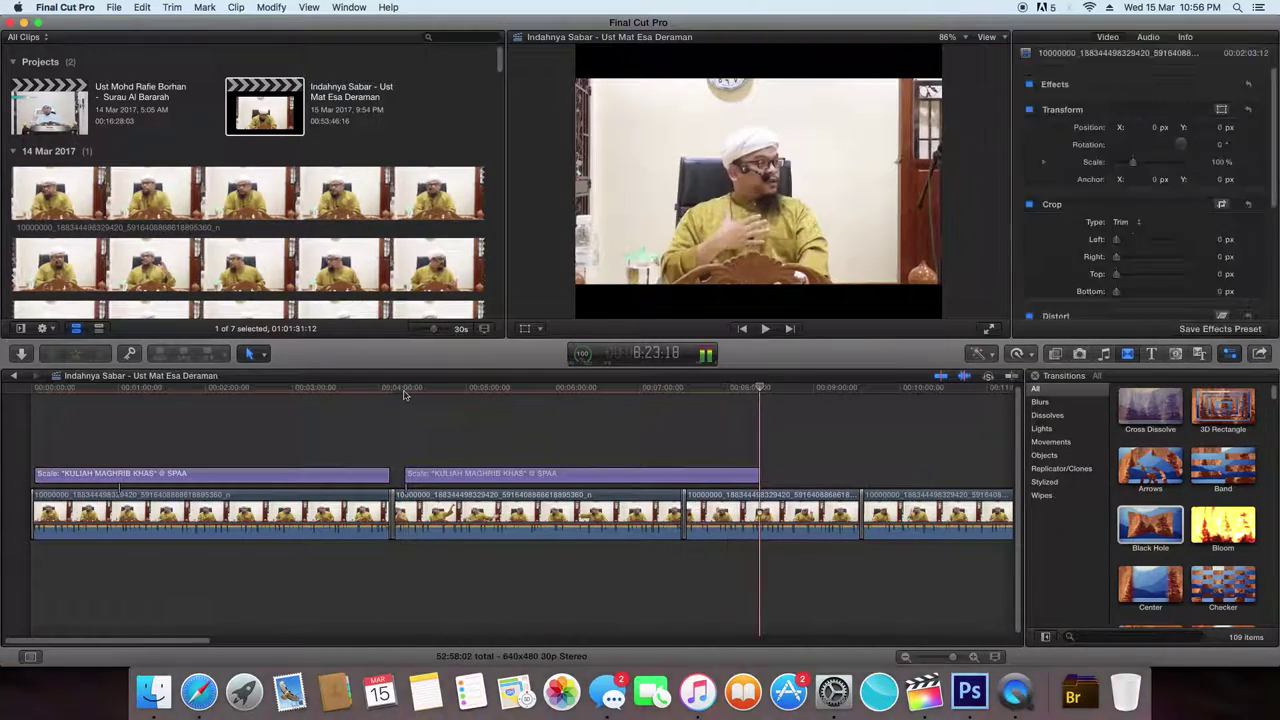
# - Trim both ends of the pasted title to fit the second clip, with a duration of about 3:12
pyautogui.press('space')
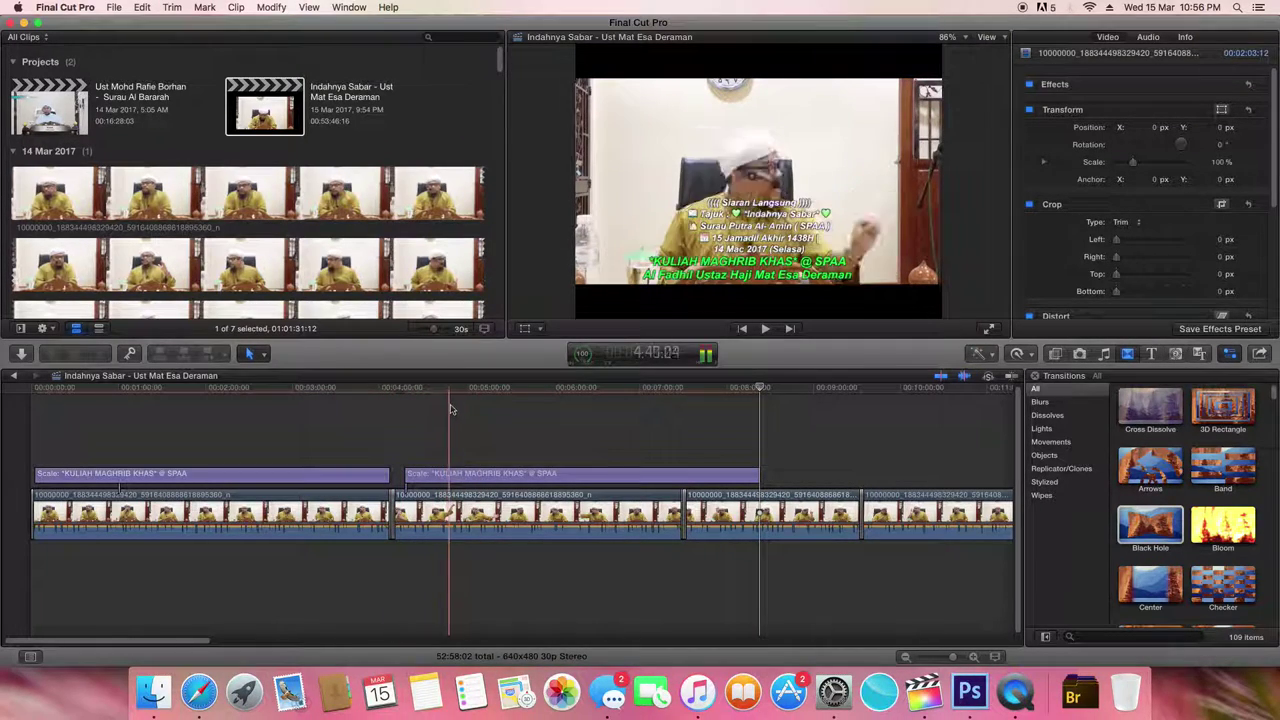
pyautogui.click(384, 389)
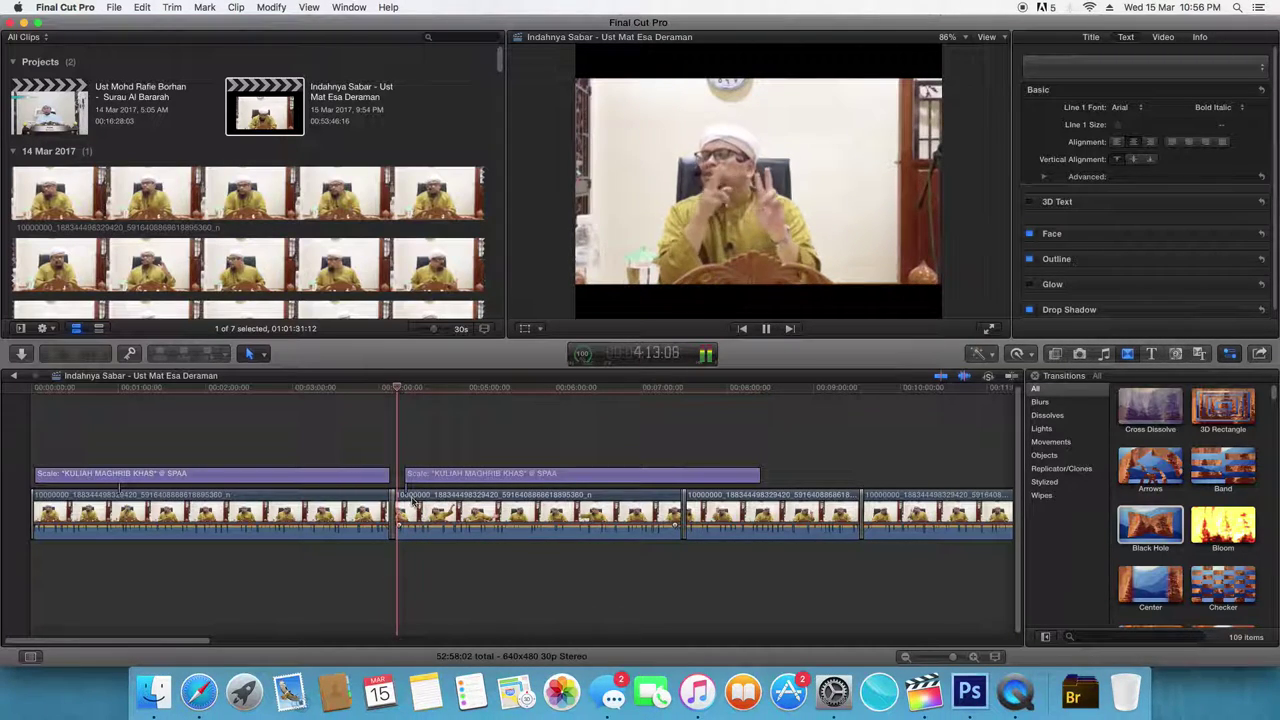
pyautogui.moveTo(405, 476); pyautogui.dragTo(399, 484)
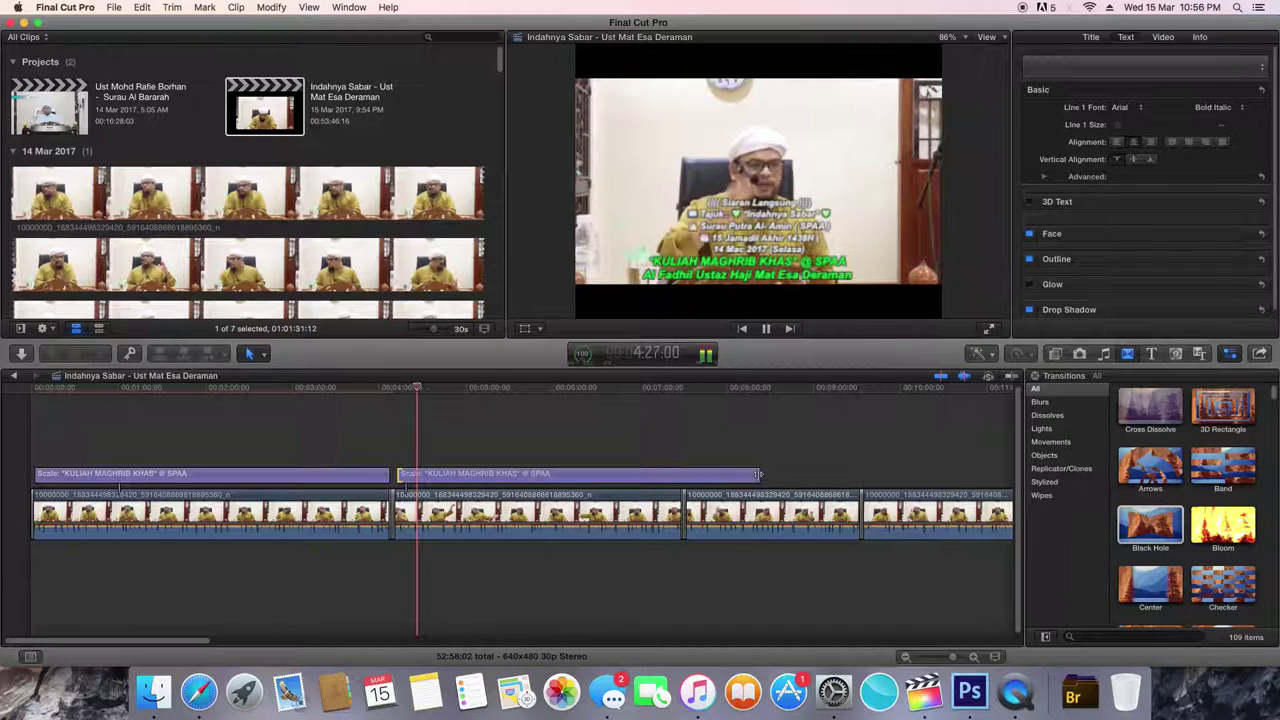
pyautogui.moveTo(758, 474); pyautogui.dragTo(677, 486)
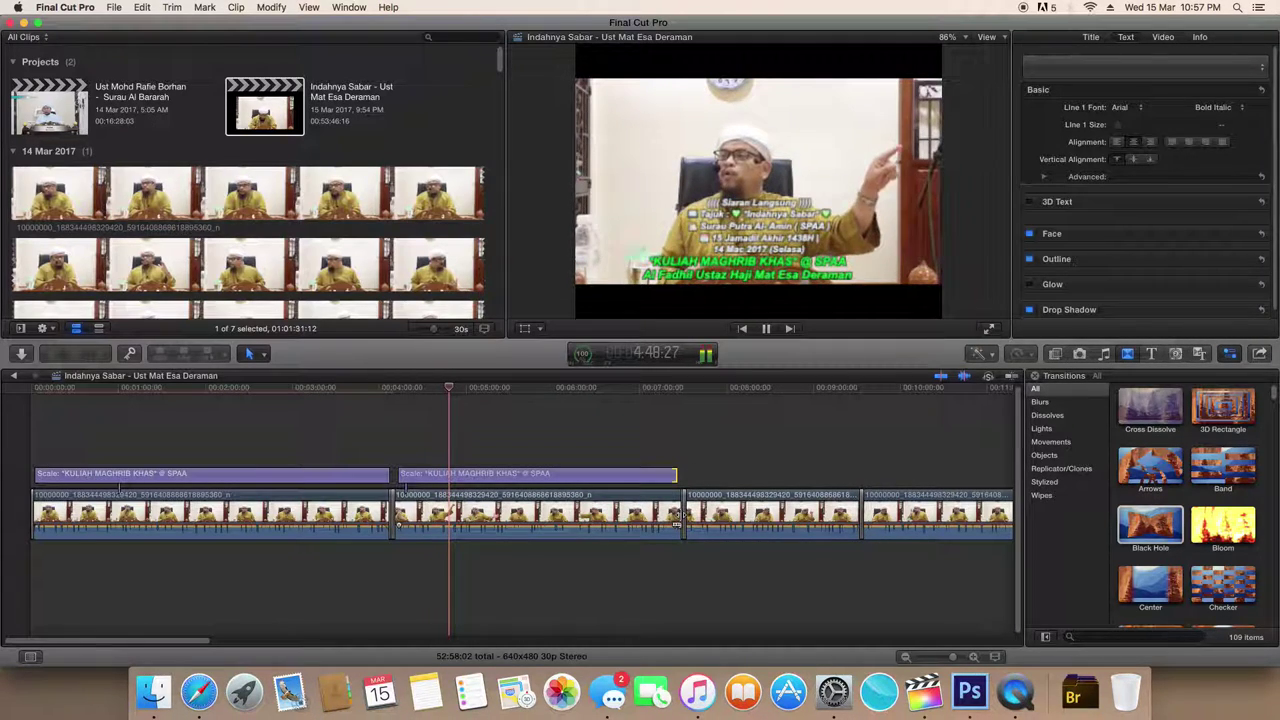
# - Copy the trimmed "KULIAH MAGHRIB KHAS" @ SPAA title and paste it over the third clip at about 7:38
pyautogui.click(595, 476)
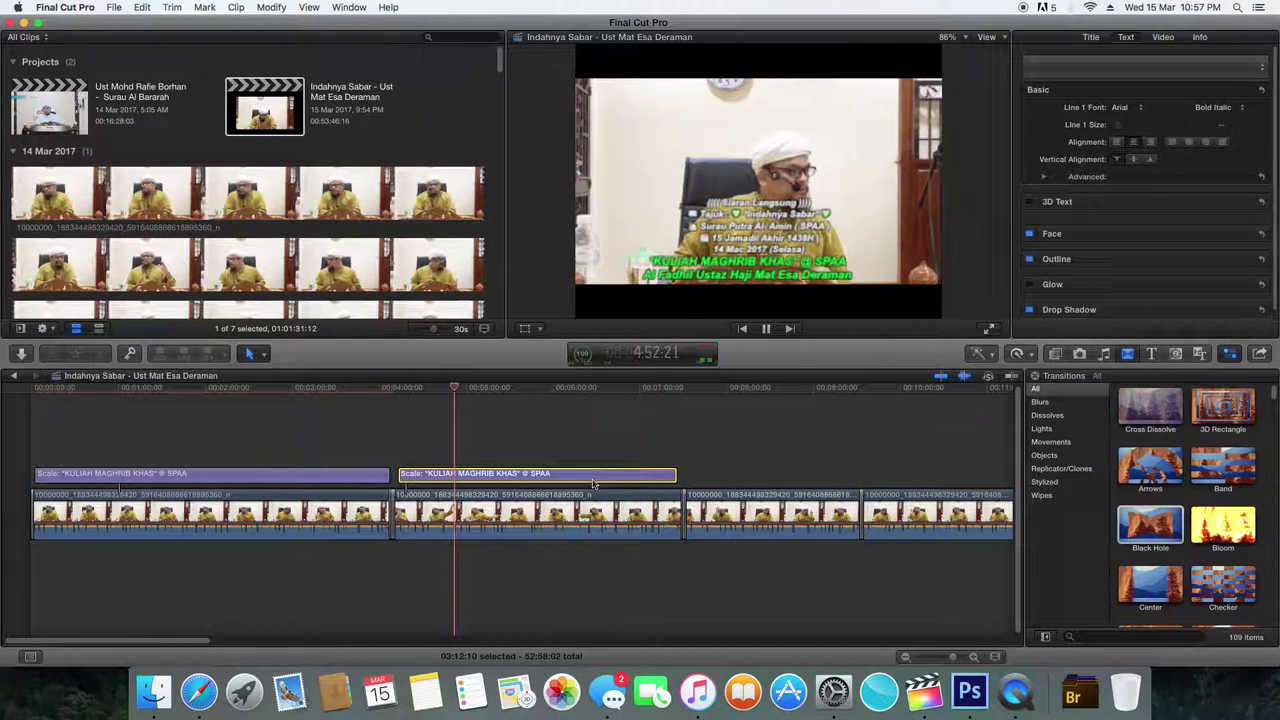
pyautogui.click(694, 389)
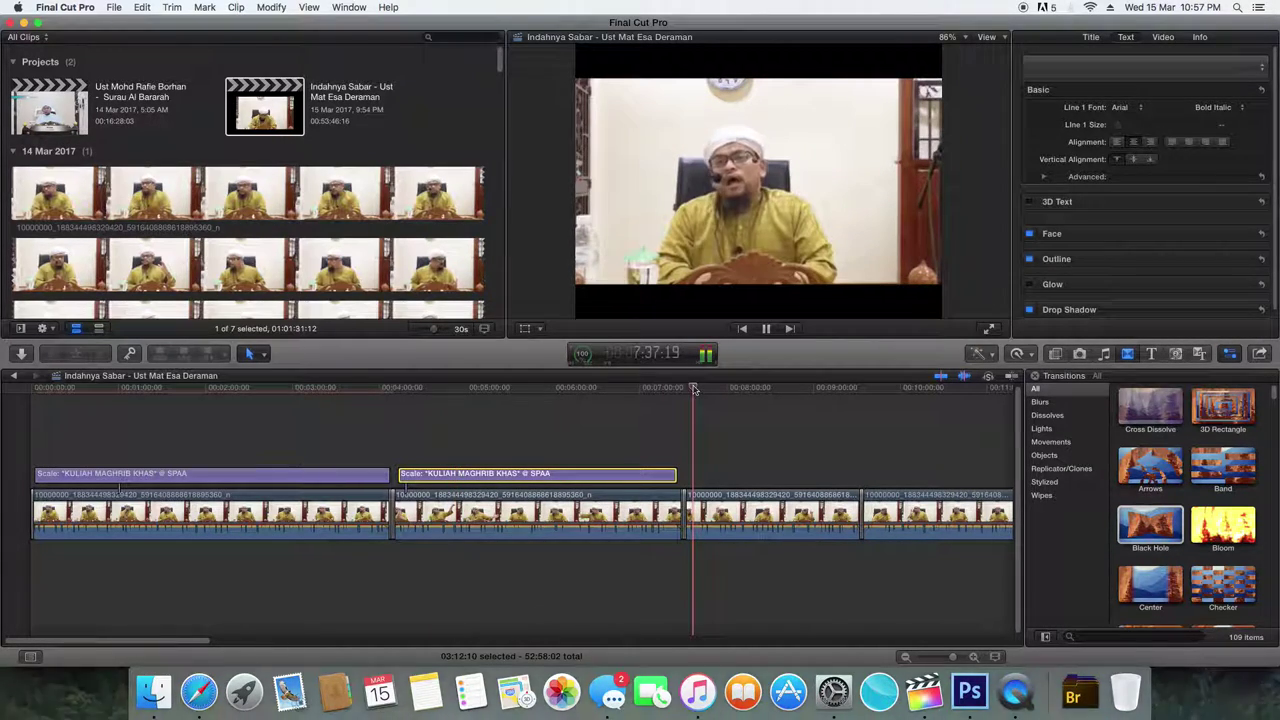
pyautogui.press('super+v')
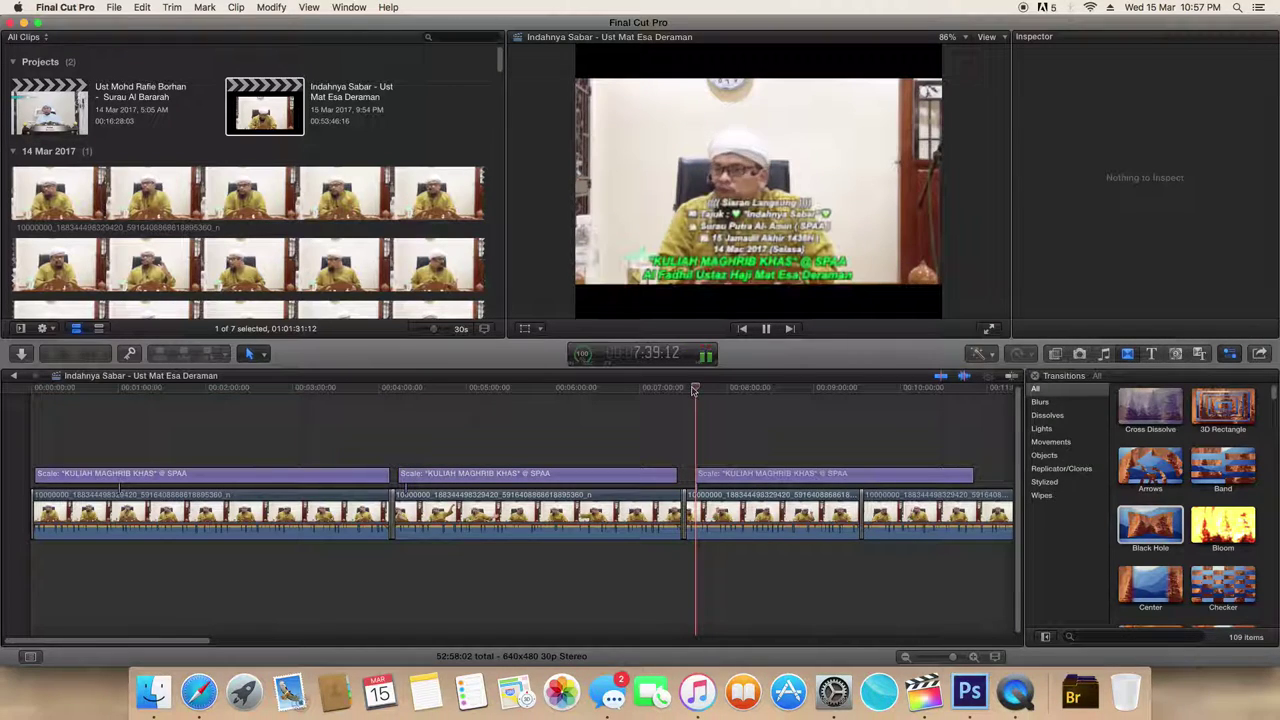
# - Trim both ends of the pasted title to about 1:56 to fit the third clip, and extend the second clip's title to about 3:14
pyautogui.moveTo(698, 476); pyautogui.dragTo(689, 476)
pyautogui.press('super+4')
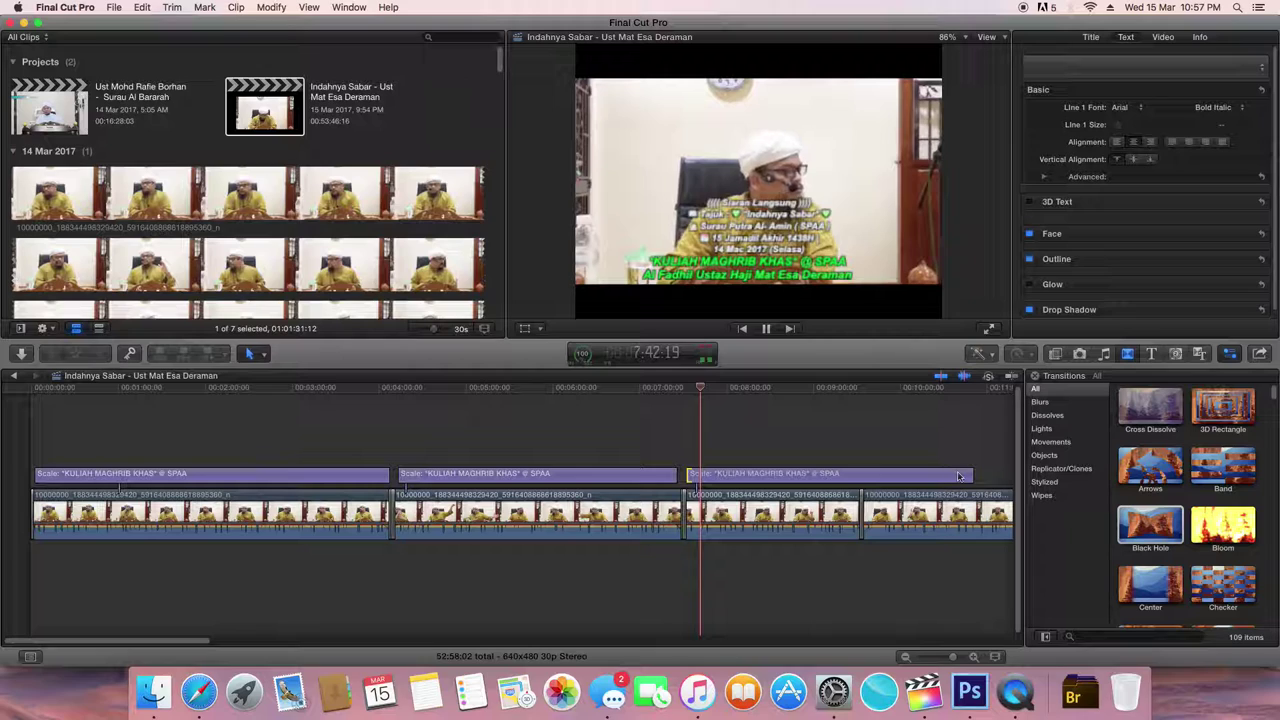
pyautogui.moveTo(974, 474); pyautogui.dragTo(855, 484)
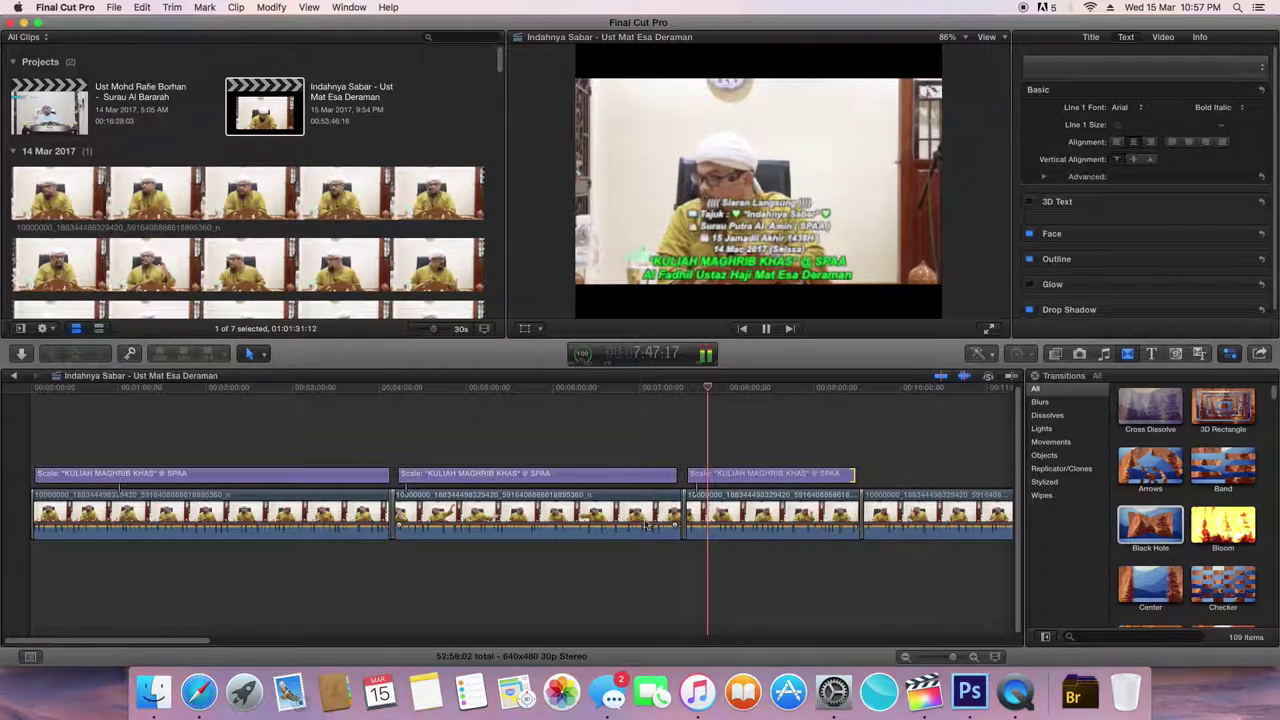
pyautogui.click(676, 479)
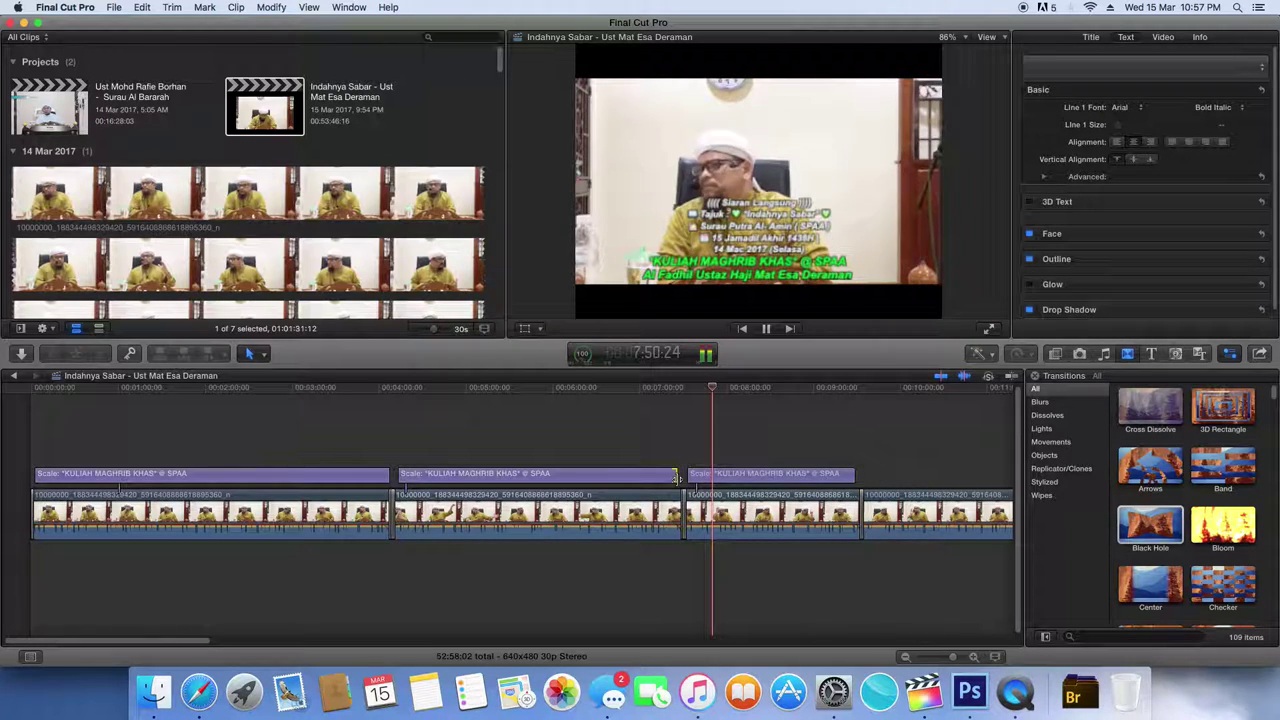
pyautogui.moveTo(688, 476); pyautogui.dragTo(687, 475)
# - Play back the transition from the second to the third clip to check how the titles change over
pyautogui.click(664, 389)
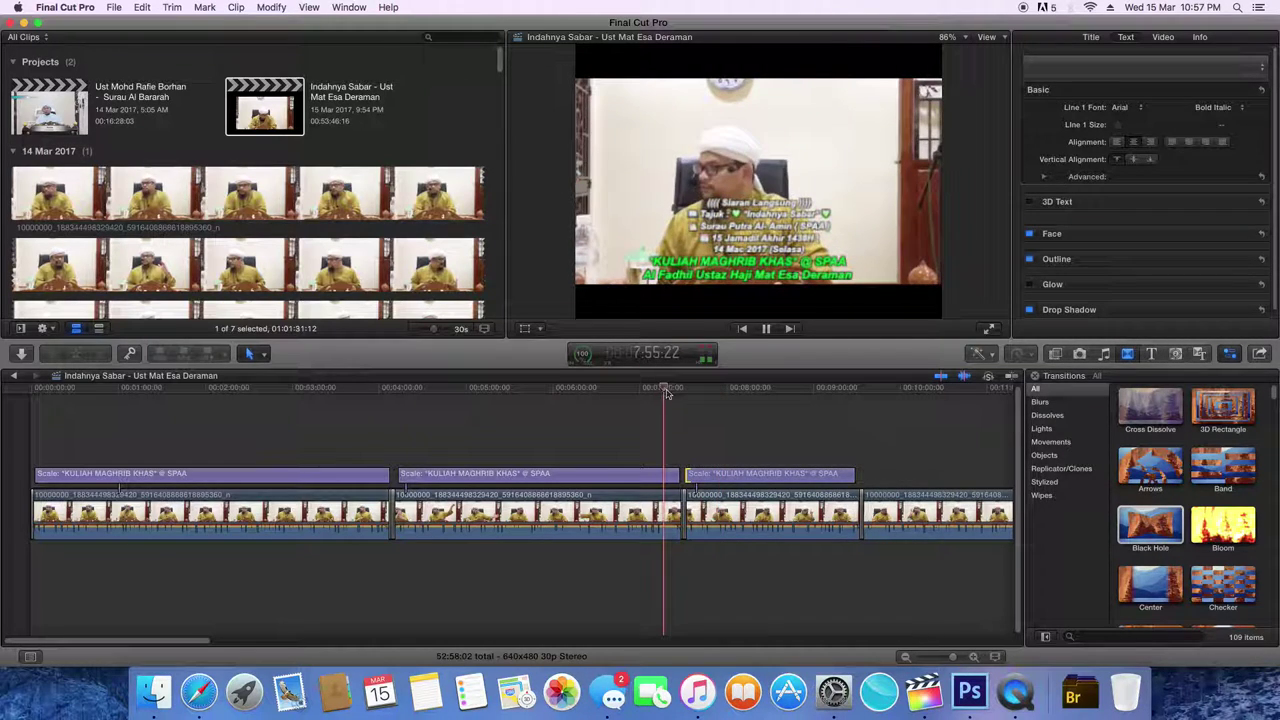
pyautogui.click(671, 389)
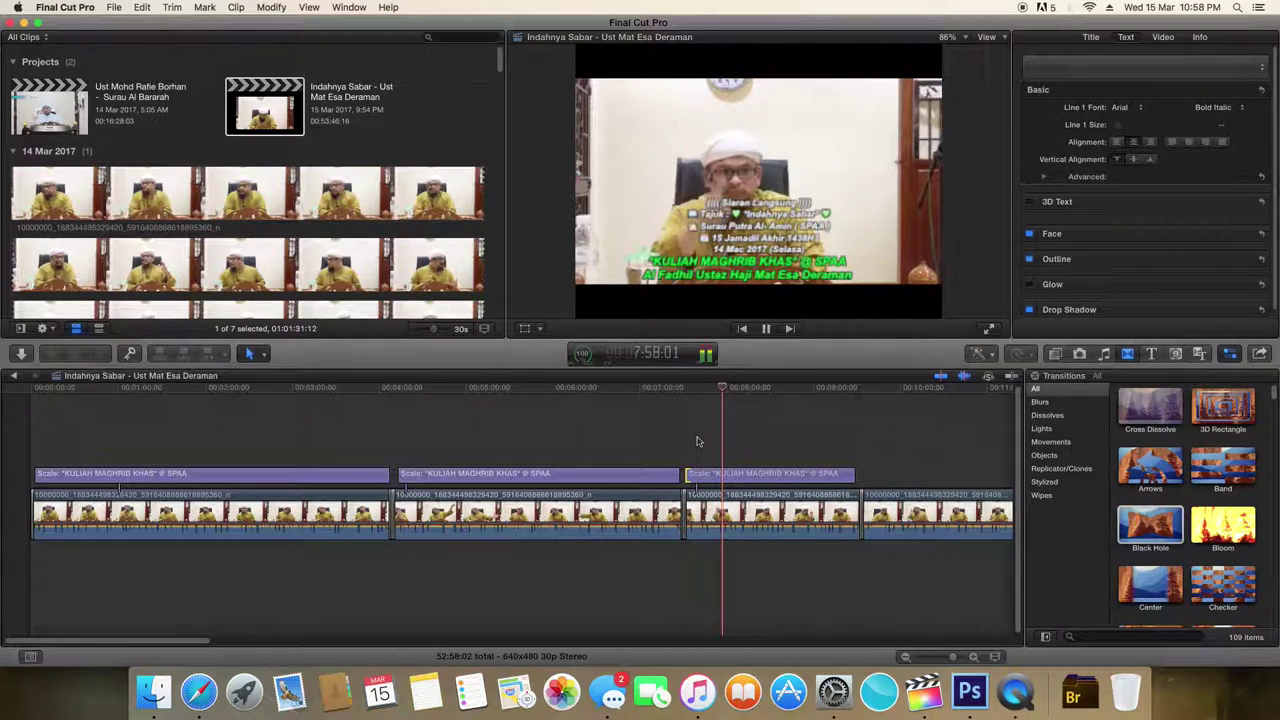
pyautogui.press('space')
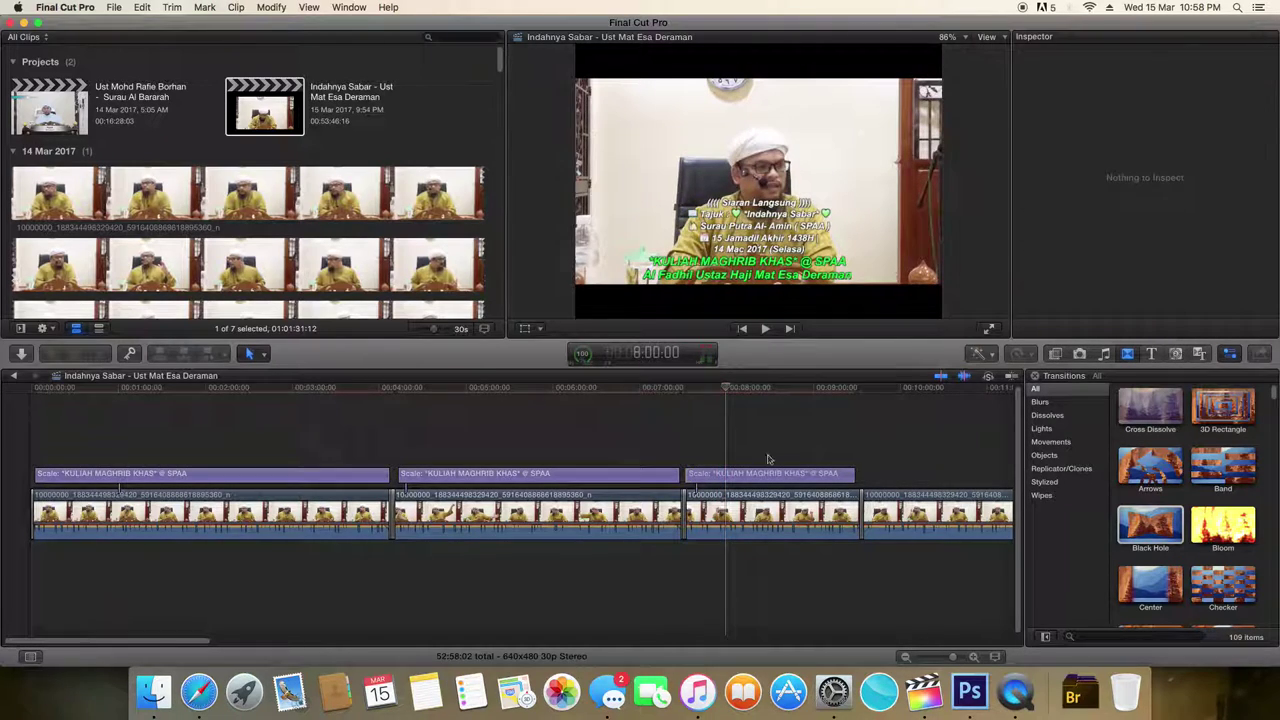
# - Delete the "(((( Siaran Langsung ))))" line from the text of the title over the third clip
pyautogui.click(768, 476)
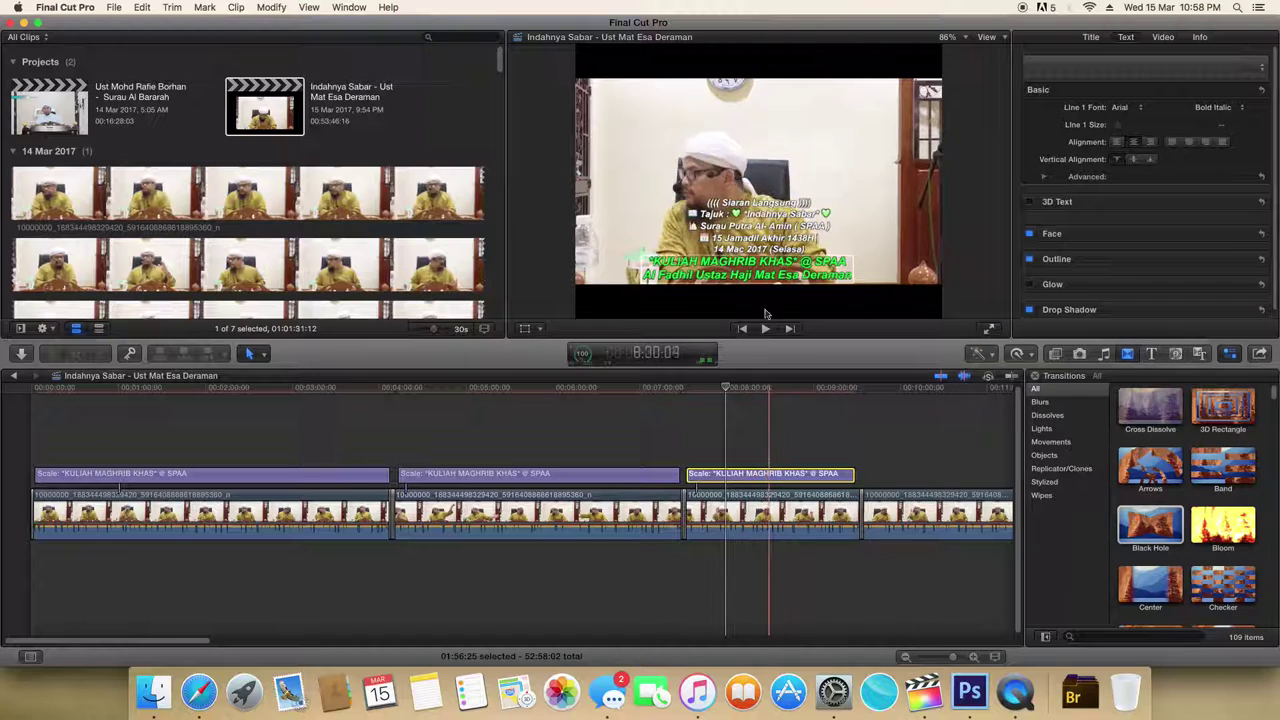
pyautogui.doubleClick(748, 222)
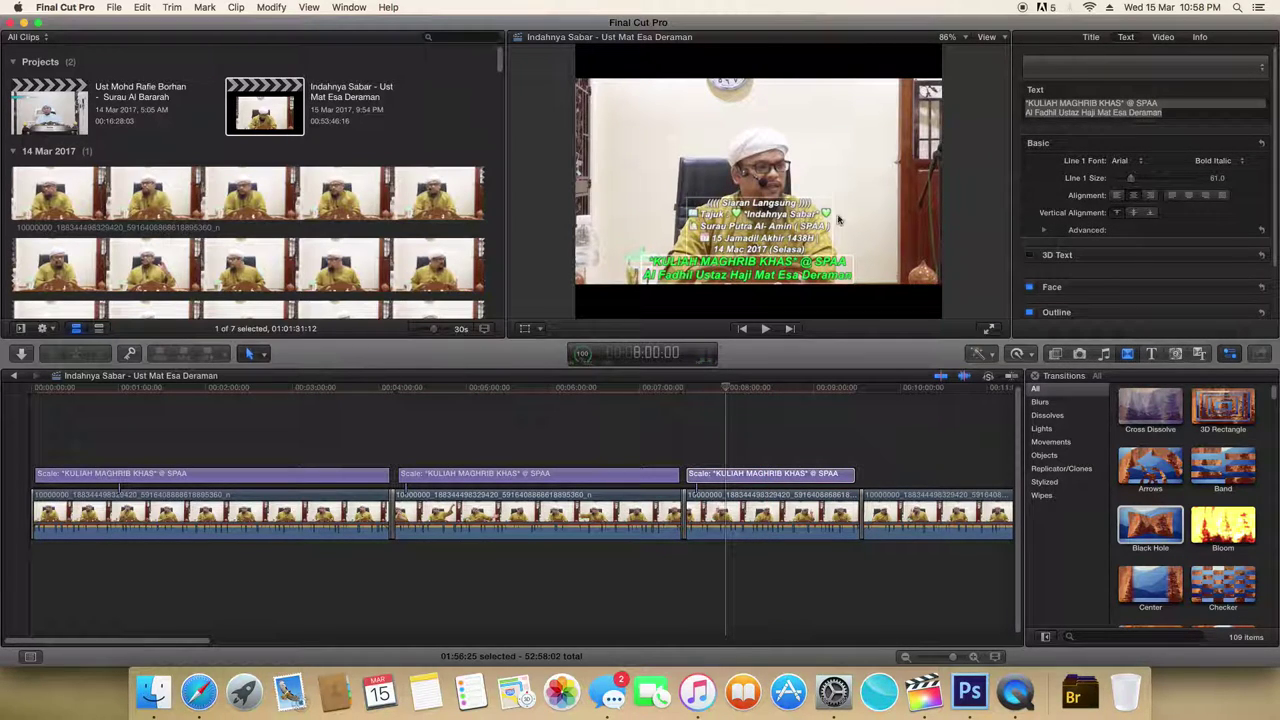
pyautogui.click(762, 228)
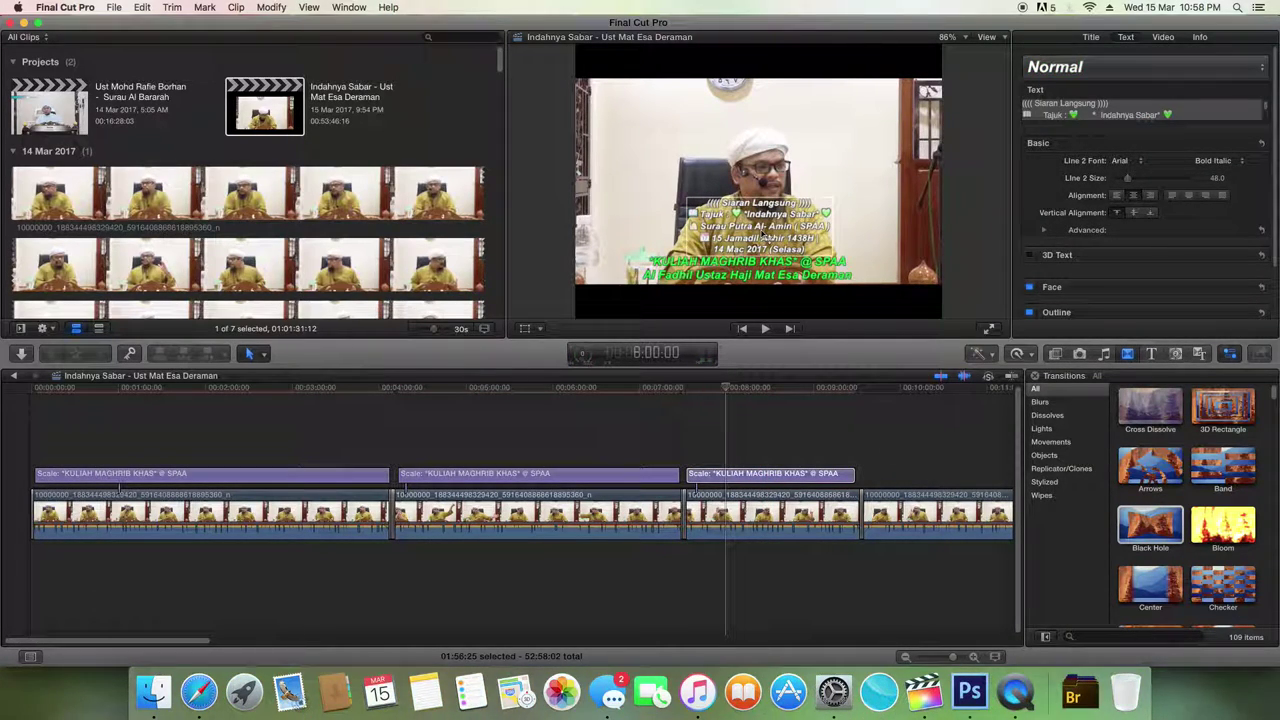
pyautogui.click(1120, 103)
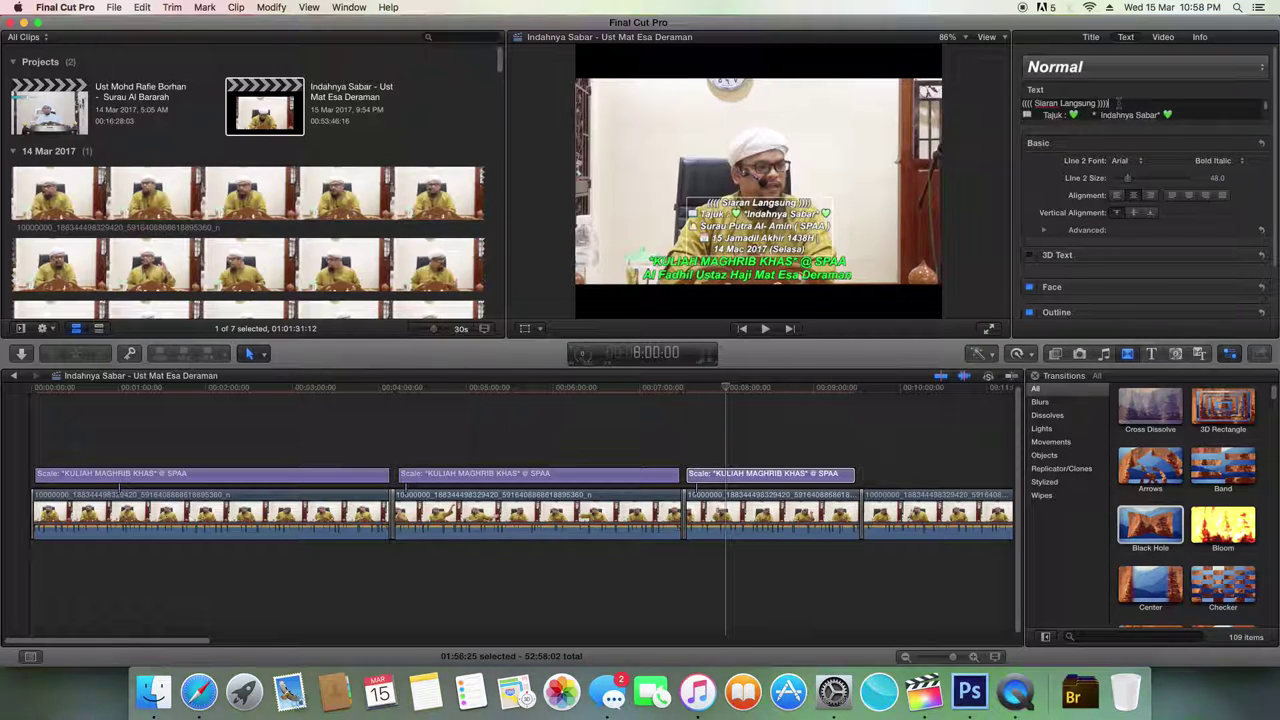
pyautogui.press('BackSpace')
pyautogui.press('BackSpace')
pyautogui.press('BackSpace')
pyautogui.press('BackSpace')
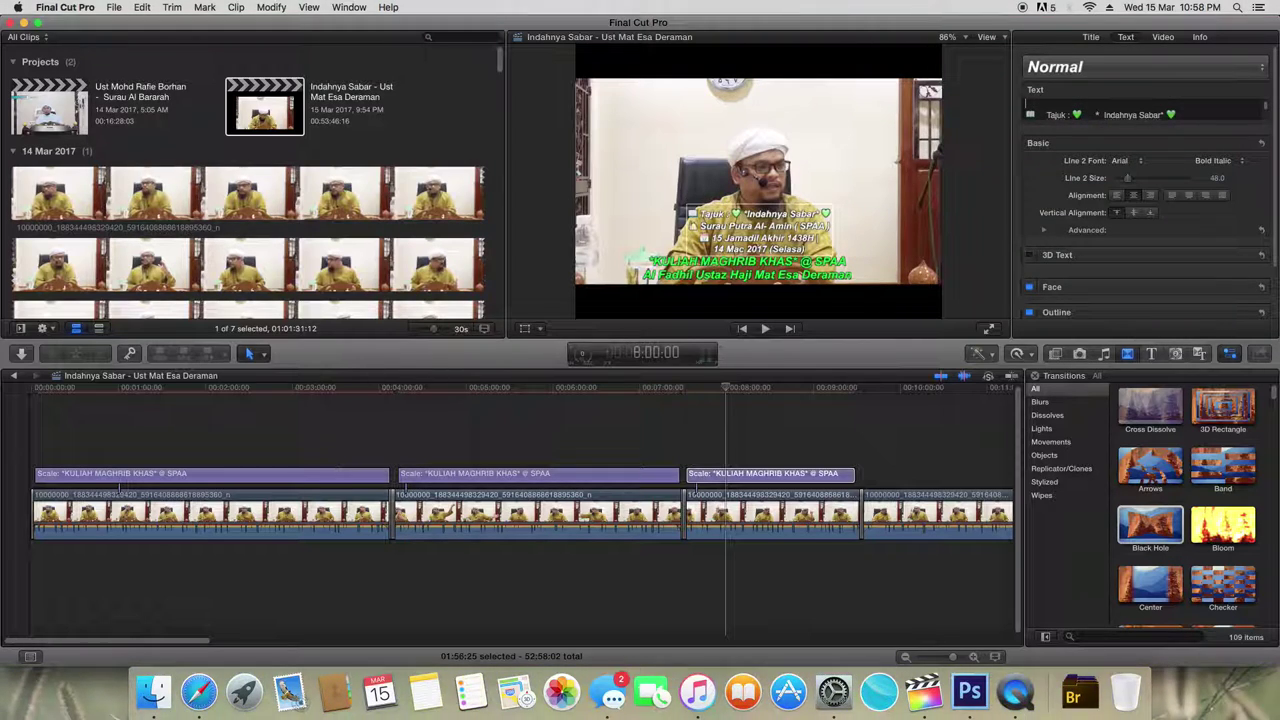
# - Remove the "(((( Siaran Langsung ))))" line from the title over the second clip
pyautogui.click(585, 475)
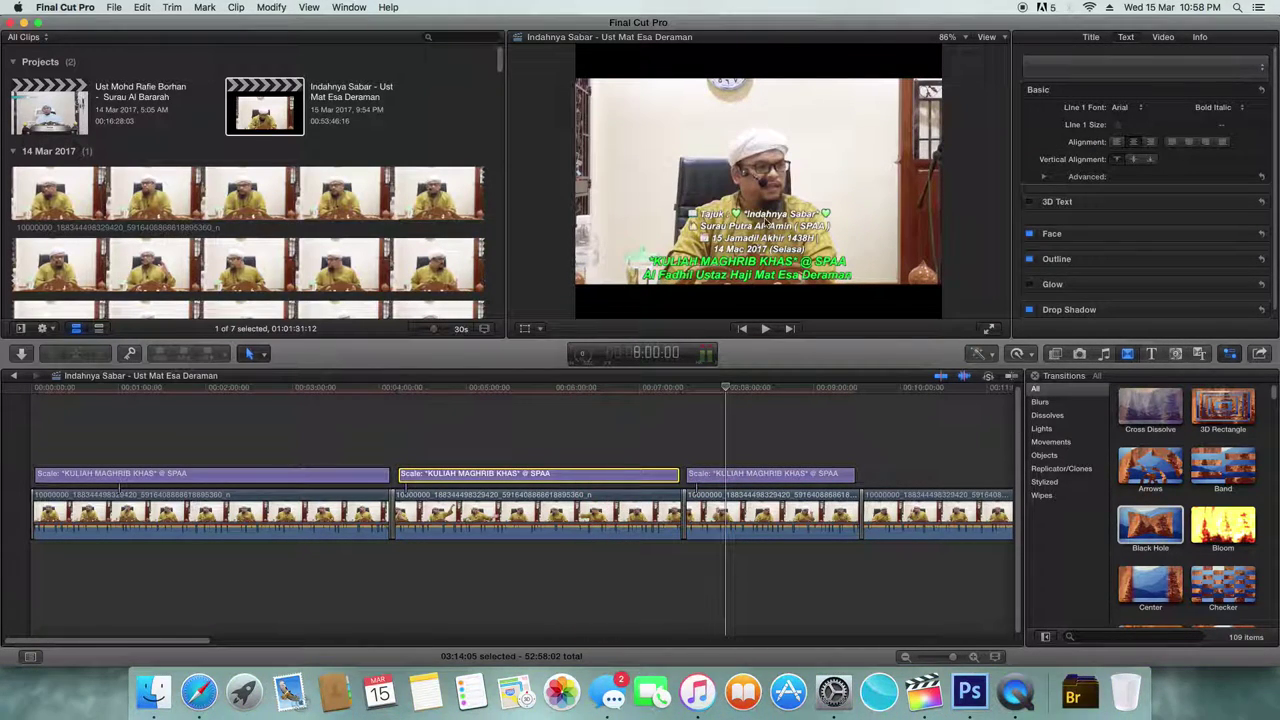
pyautogui.click(569, 387)
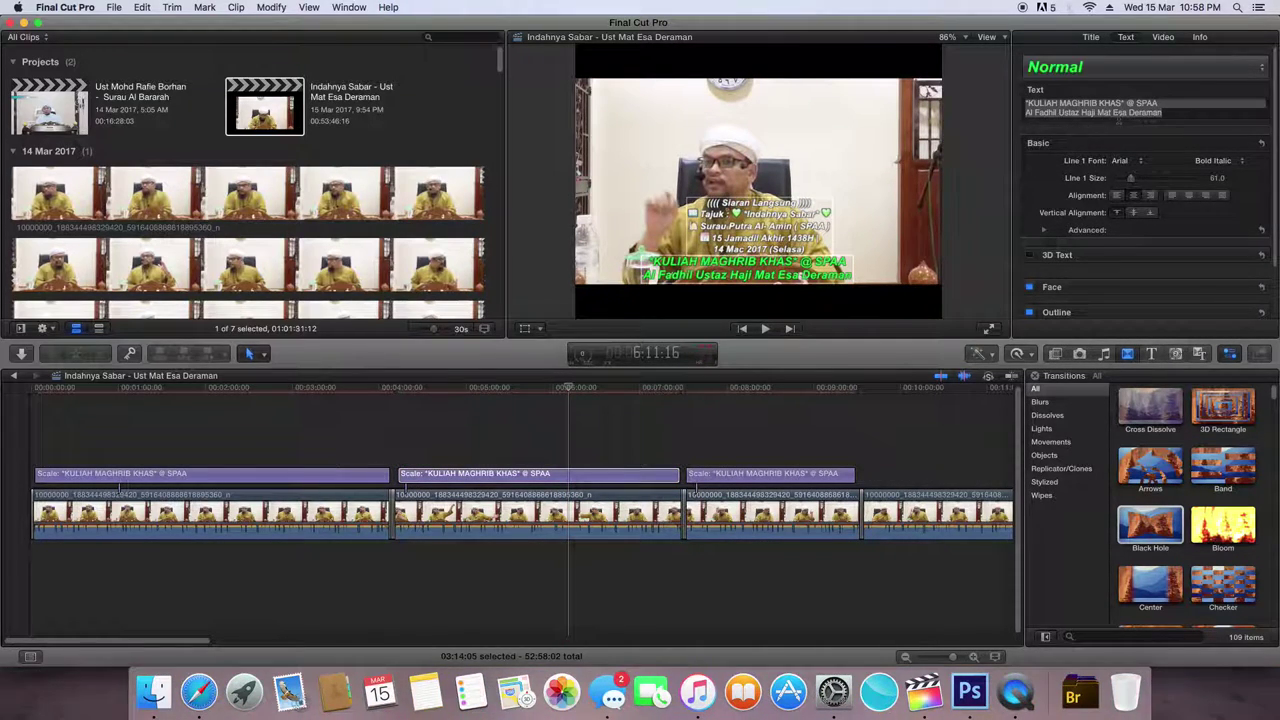
pyautogui.click(778, 192)
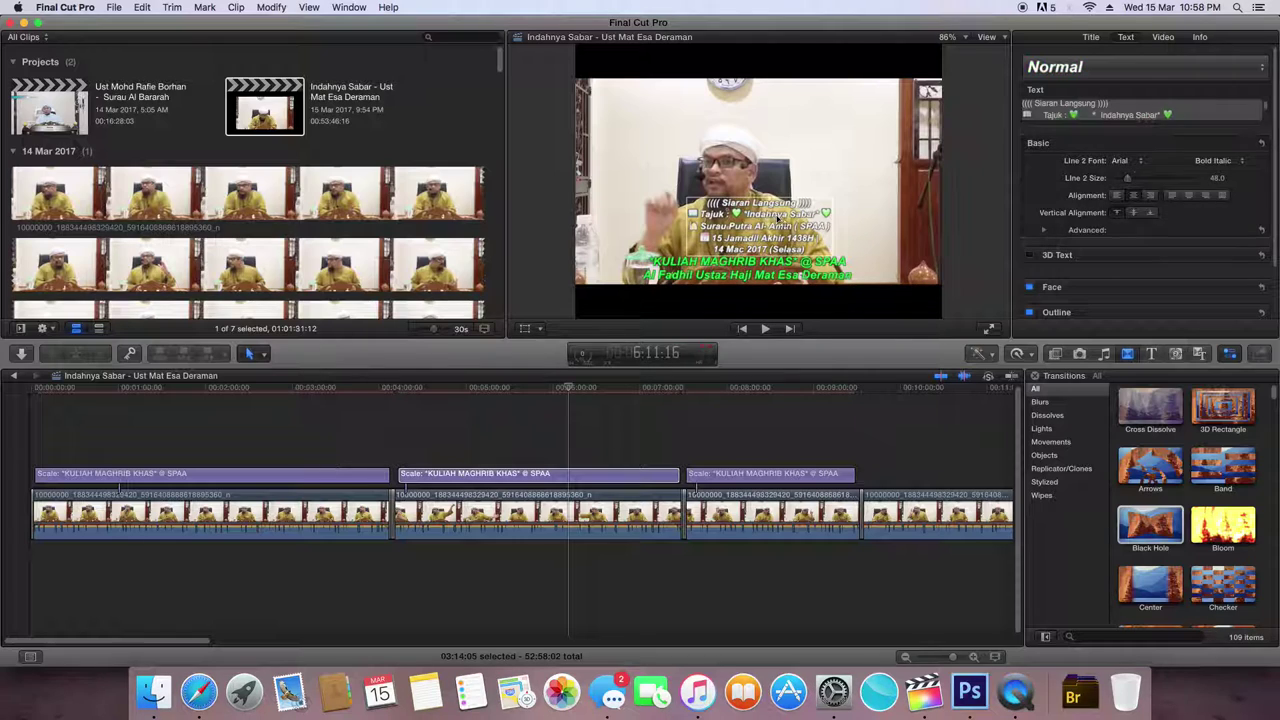
pyautogui.click(1112, 104)
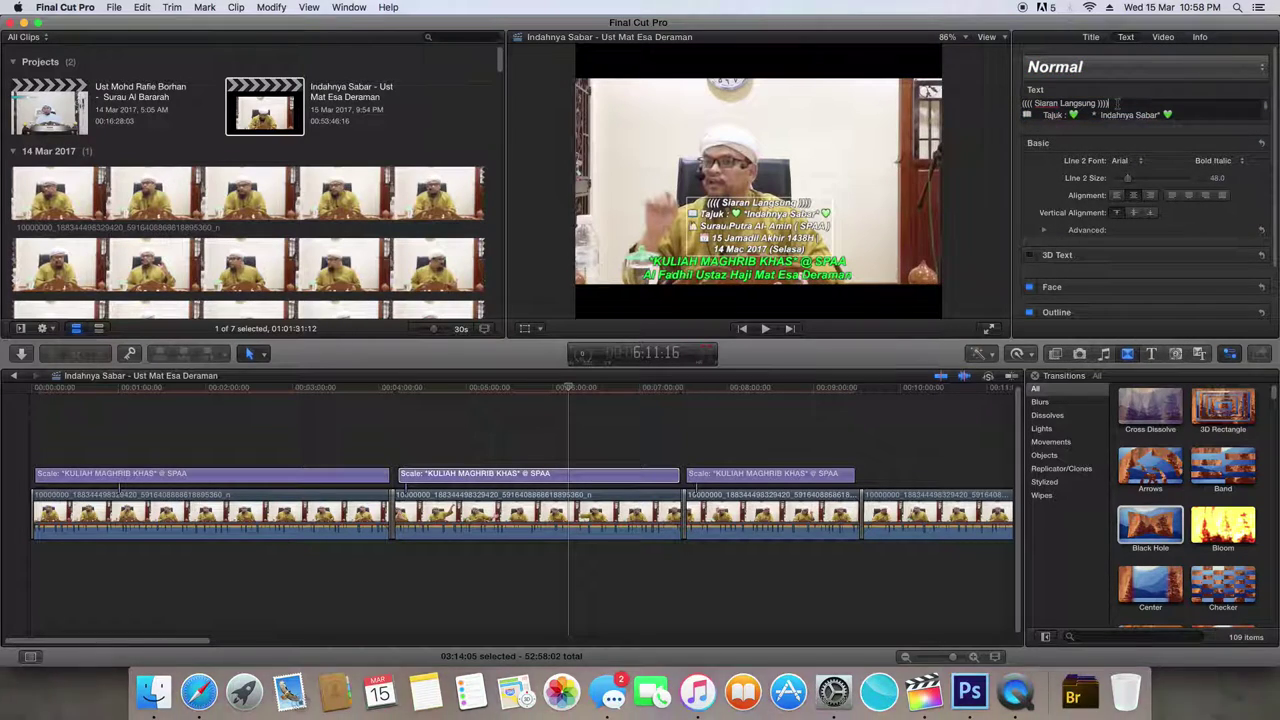
pyautogui.press('BackSpace')
pyautogui.press('BackSpace')
pyautogui.press('BackSpace')
pyautogui.press('BackSpace')
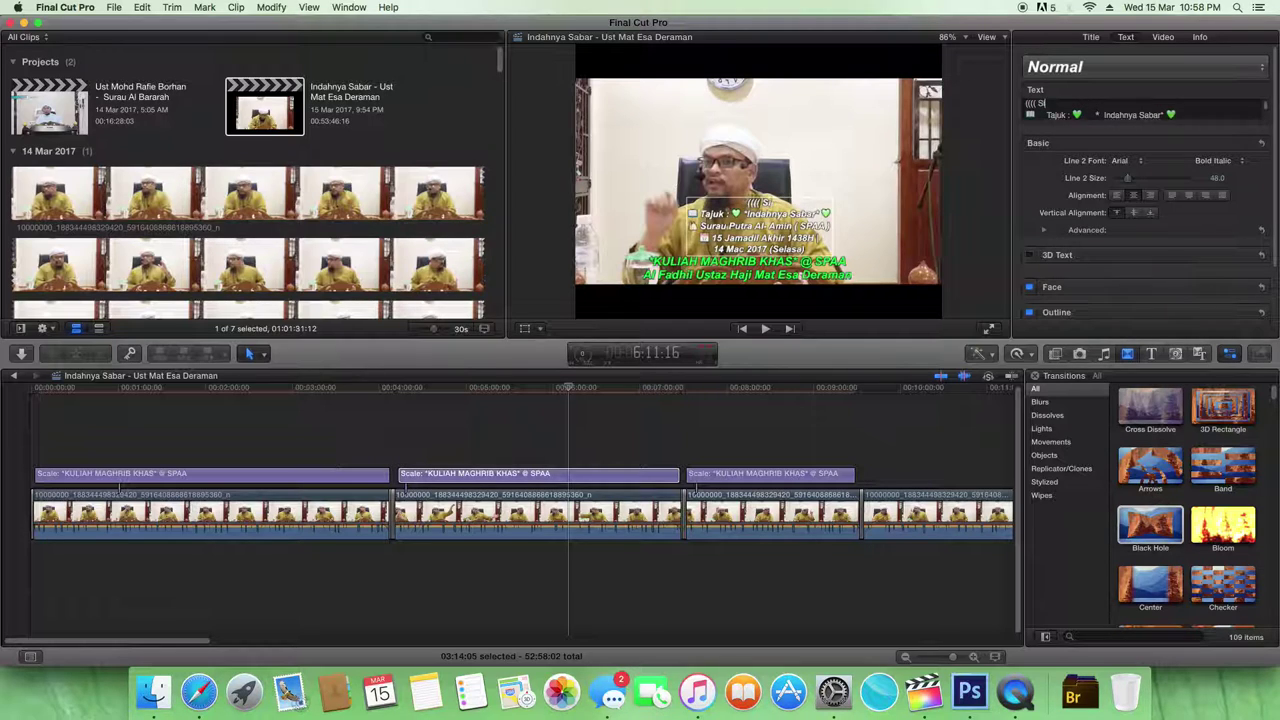
pyautogui.press('BackSpace')
pyautogui.press('BackSpace')
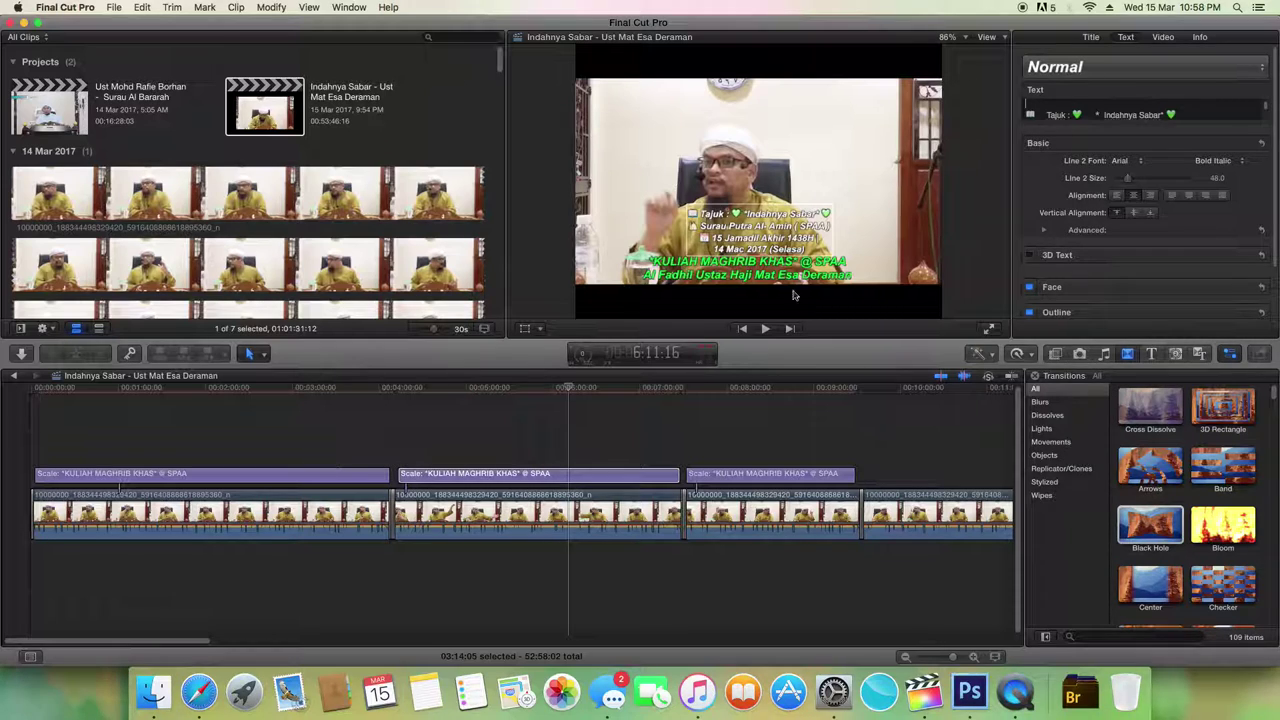
# - Remove the "(((( Siaran Langsung ))))" line from the title over the first clip
pyautogui.click(222, 429)
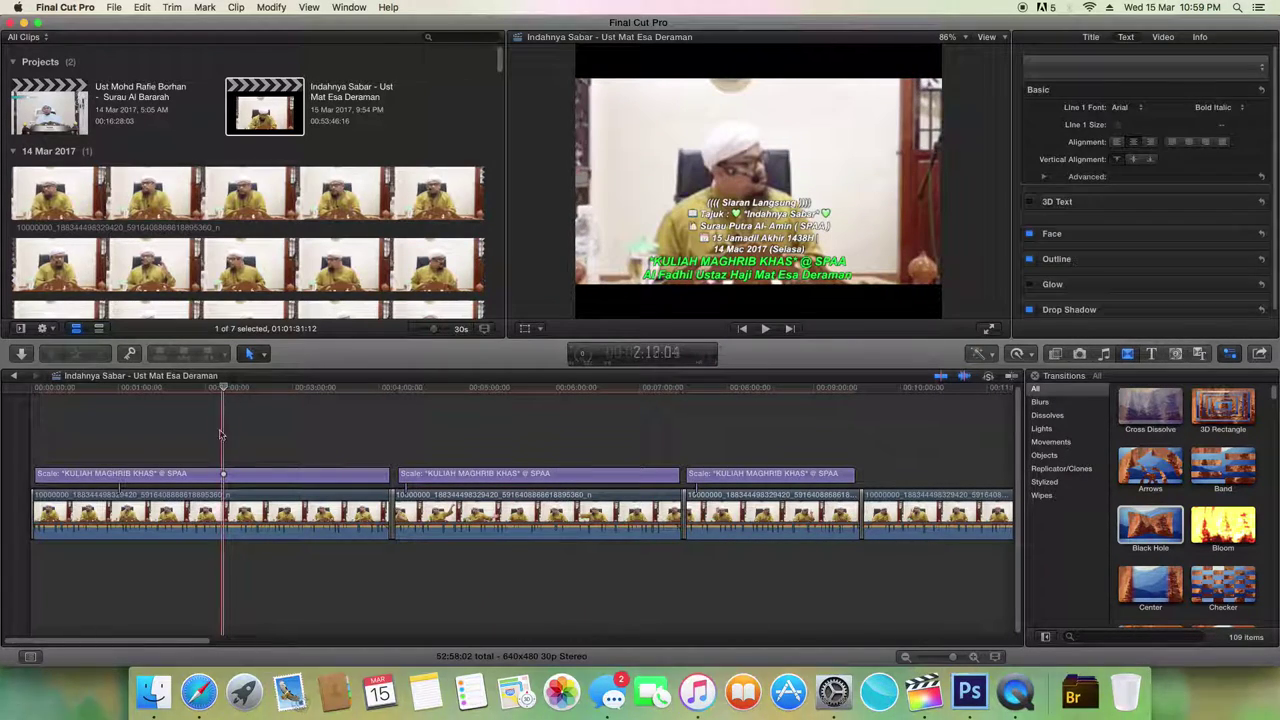
pyautogui.press('space')
pyautogui.click(232, 492)
pyautogui.click(233, 477)
pyautogui.click(752, 228)
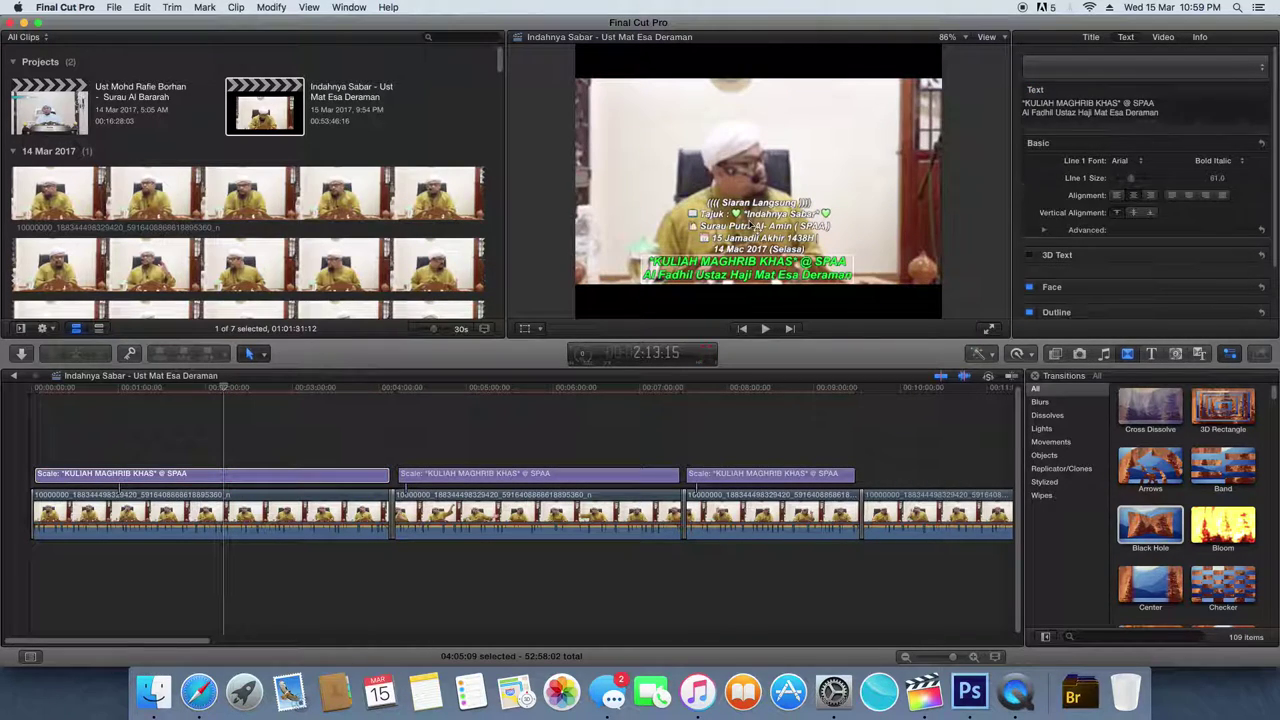
pyautogui.click(770, 216)
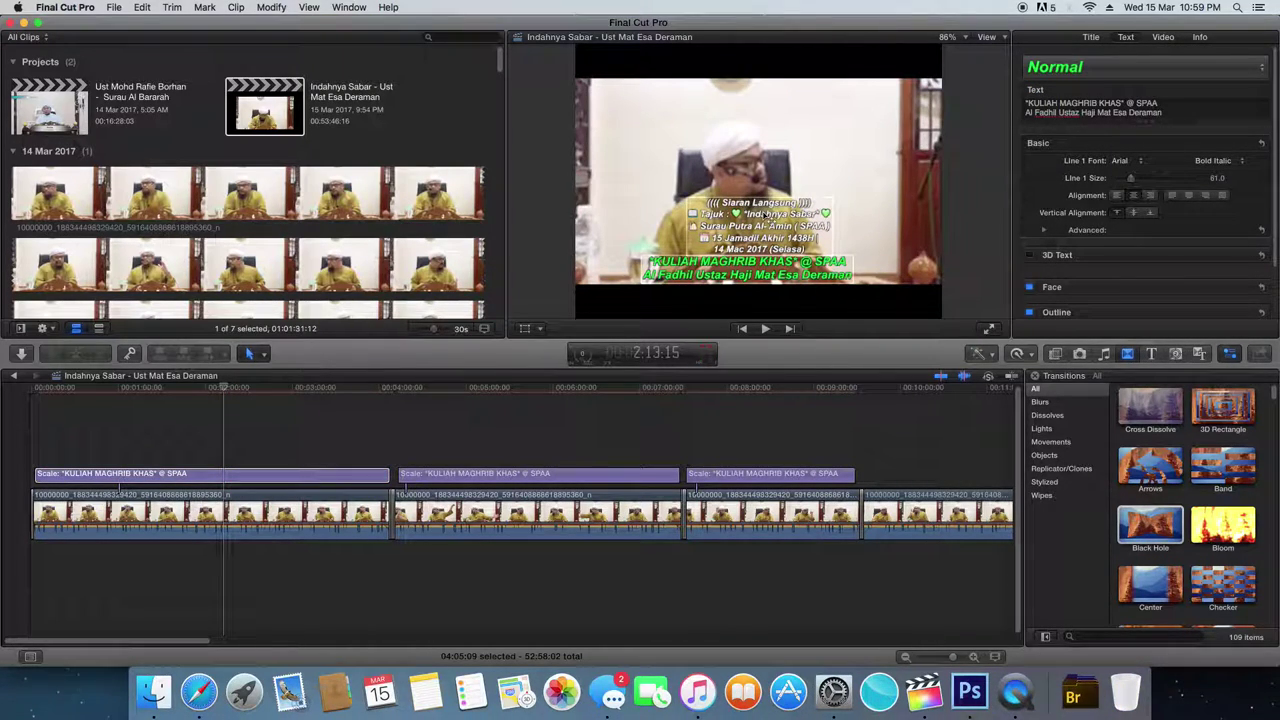
pyautogui.click(1115, 103)
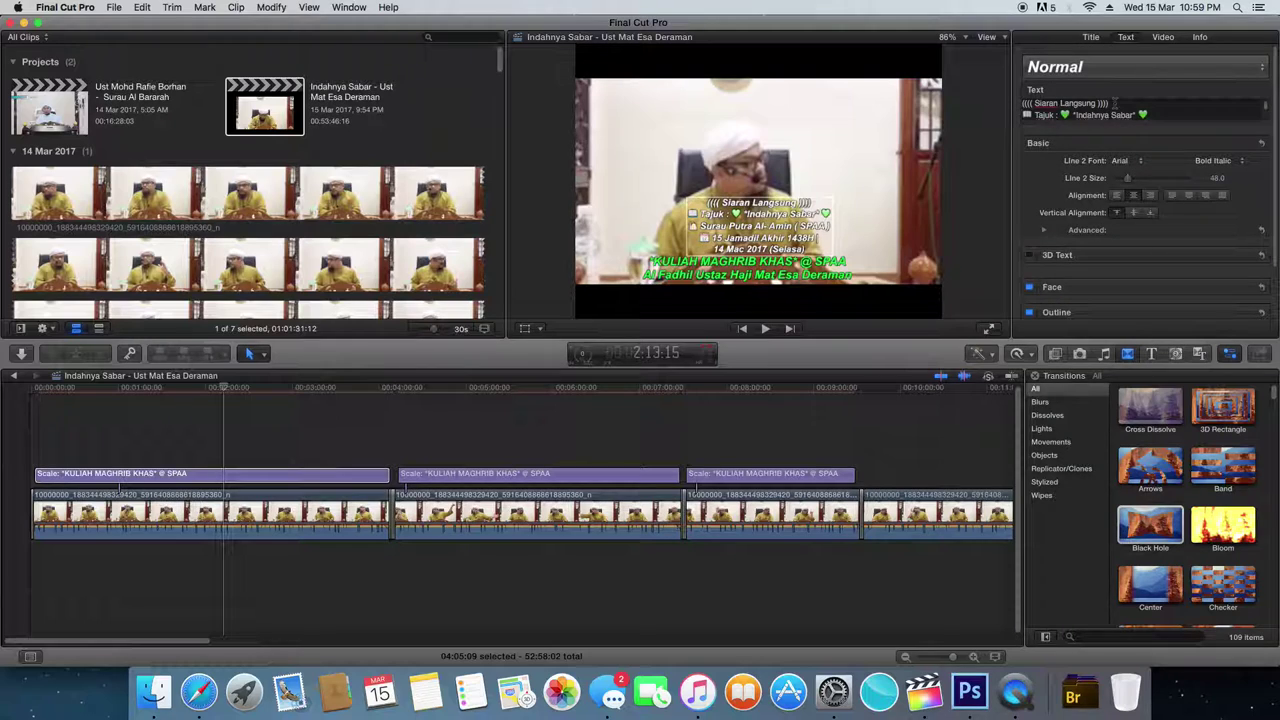
pyautogui.press('BackSpace')
pyautogui.press('BackSpace')
pyautogui.press('BackSpace')
pyautogui.press('BackSpace')
pyautogui.press('BackSpace')
pyautogui.press('BackSpace')
pyautogui.press('BackSpace')
pyautogui.press('BackSpace')
pyautogui.press('BackSpace')
pyautogui.press('BackSpace')
pyautogui.press('BackSpace')
pyautogui.press('BackSpace')
pyautogui.press('BackSpace')
pyautogui.press('BackSpace')
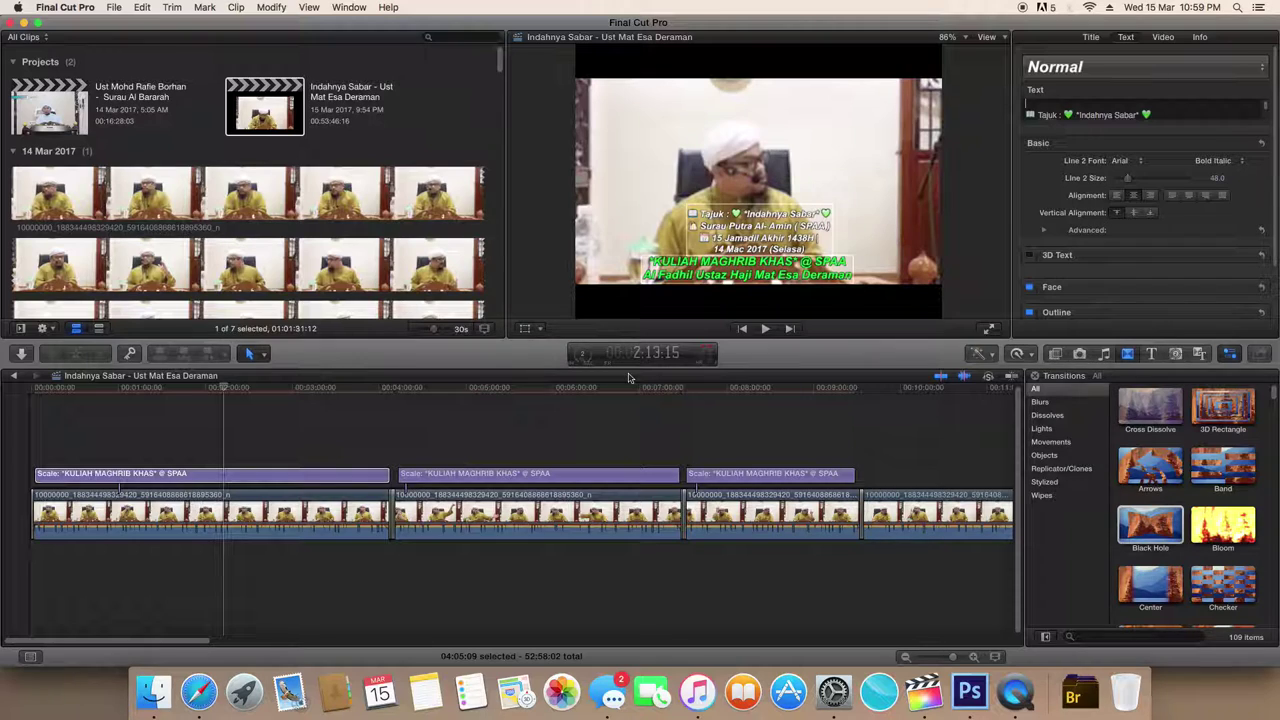
pyautogui.press('Escape')
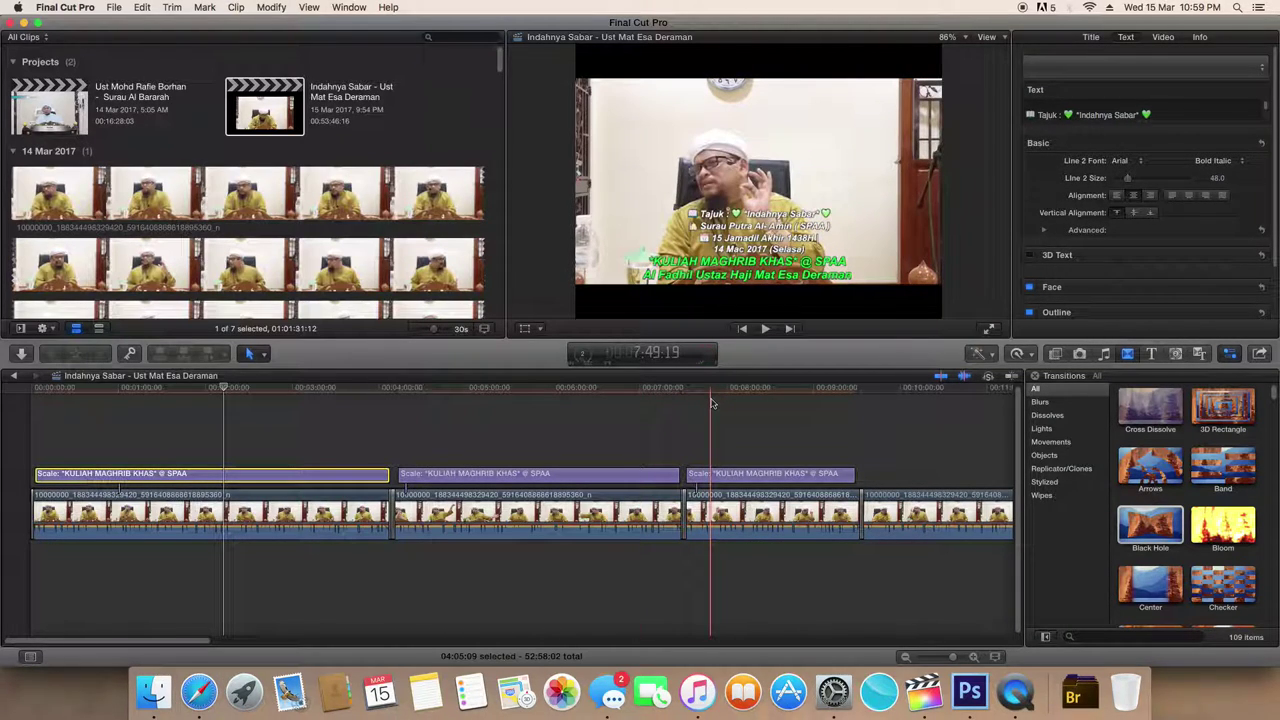
# - Play back the third clip from around 8:00 to check its edited title, stopping at about 8:29
pyautogui.press('space')
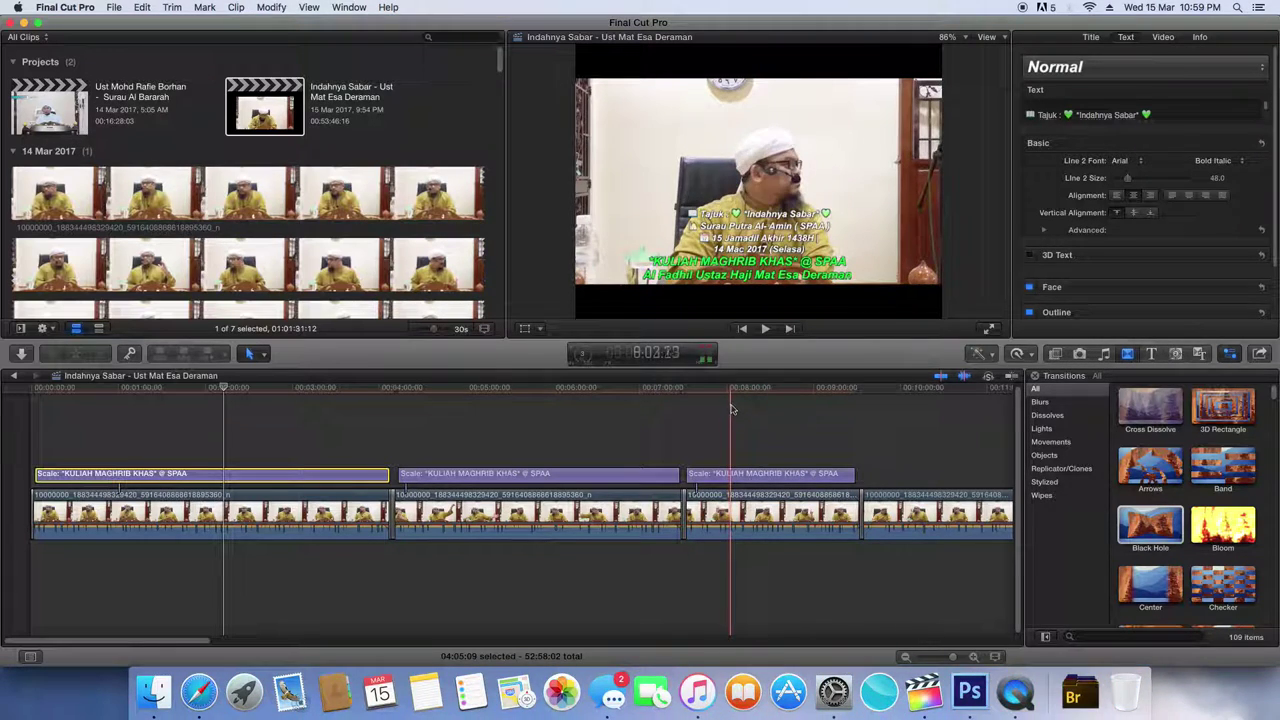
pyautogui.press('space')
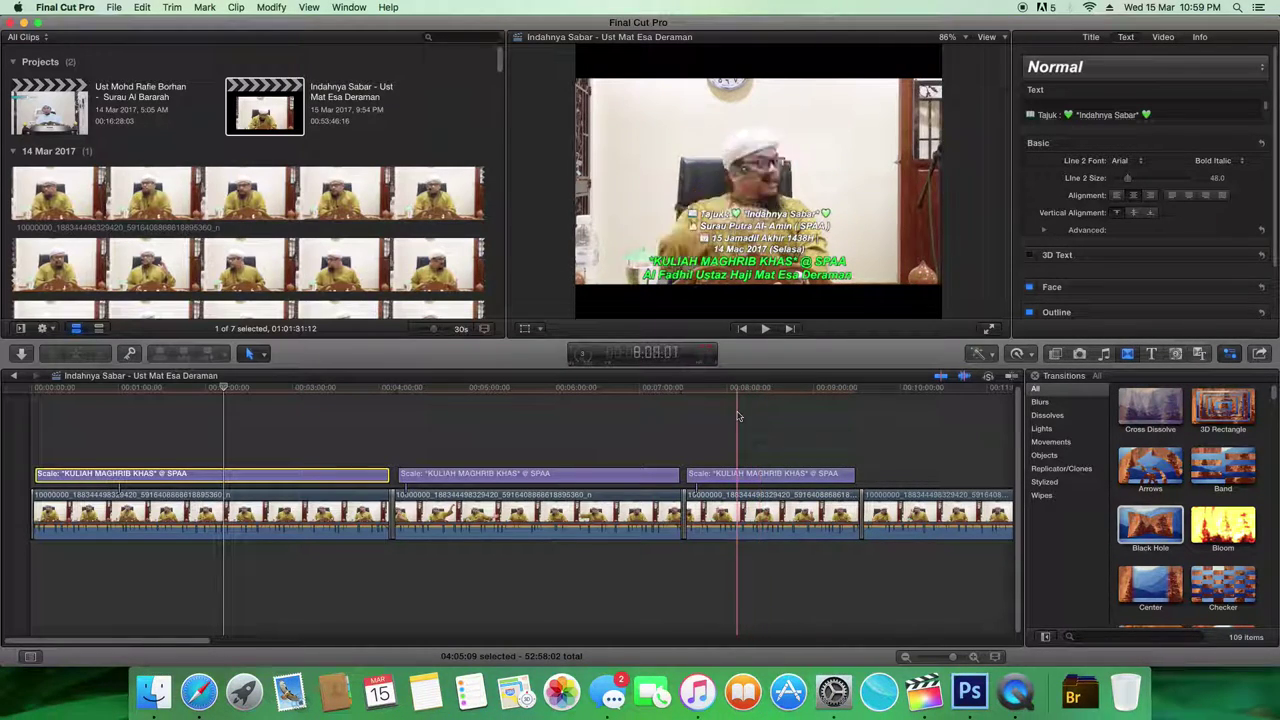
pyautogui.press('space')
pyautogui.press('space')
pyautogui.press('space')
pyautogui.press('space')
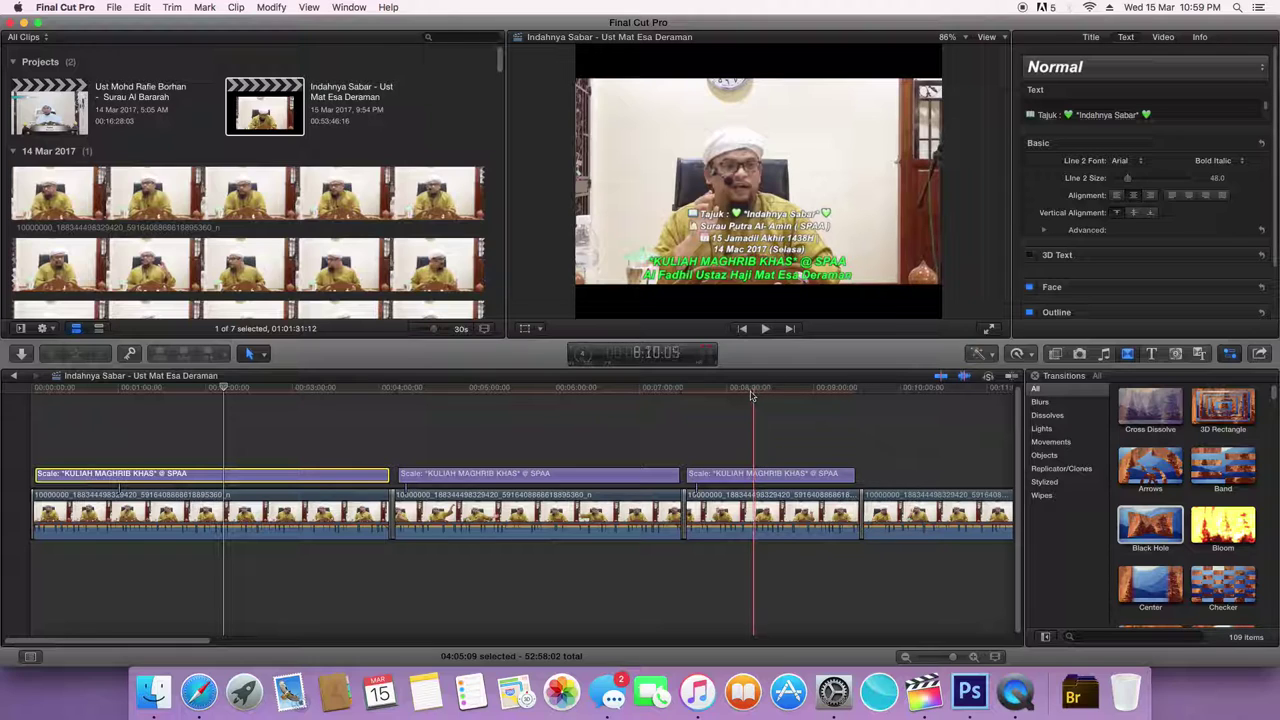
pyautogui.press('space')
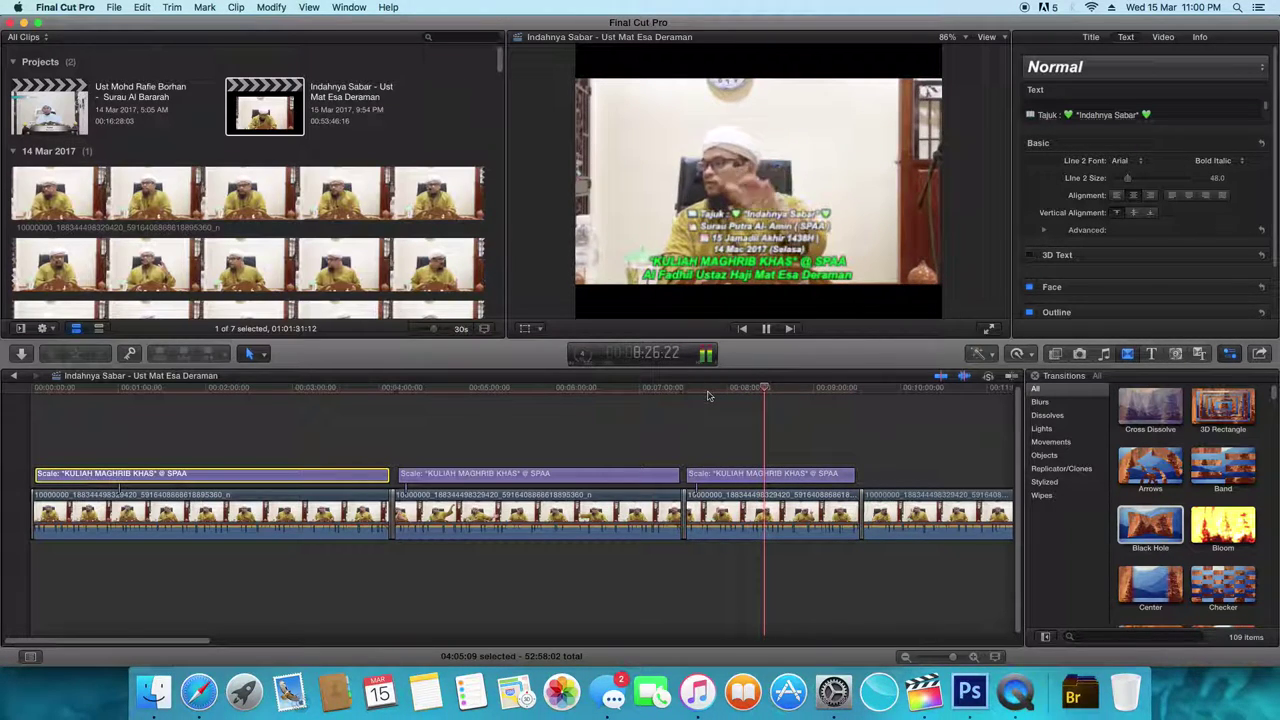
pyautogui.click(766, 329)
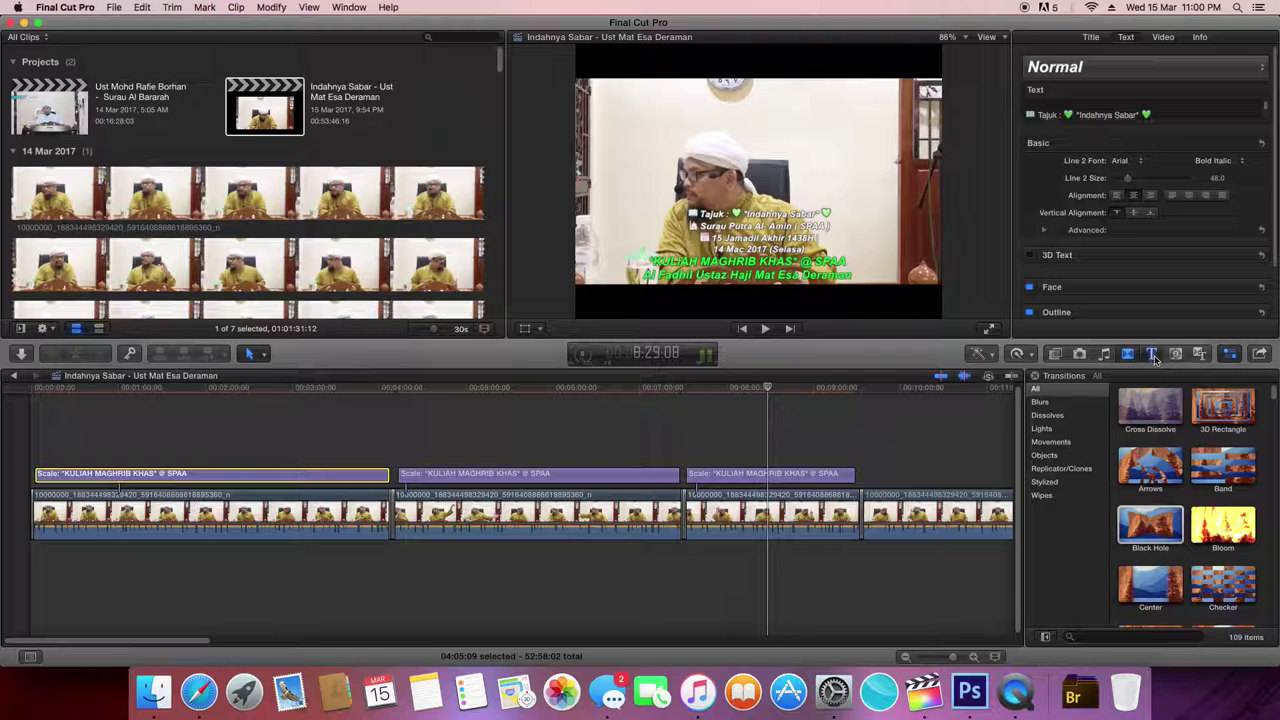
# - Browse the available title styles for one to put over the rest of the third clip
pyautogui.press('alt+super+1')
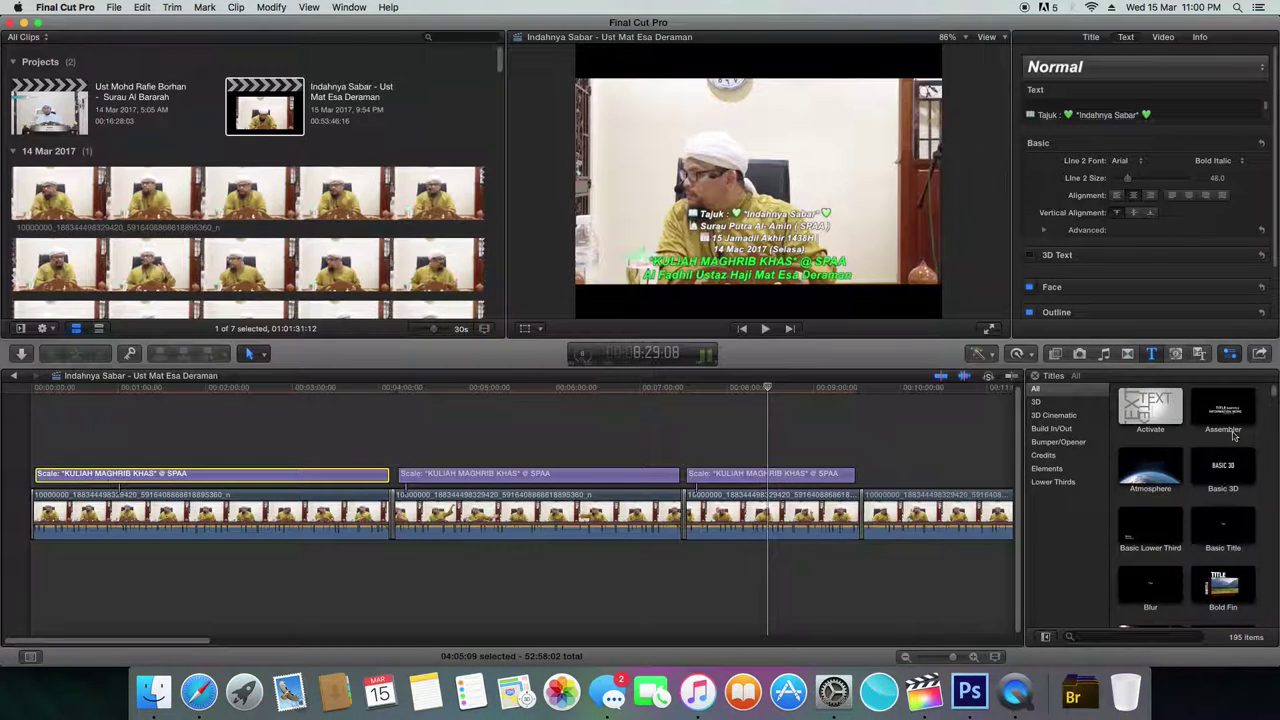
pyautogui.moveTo(1273, 400); pyautogui.dragTo(1271, 434)
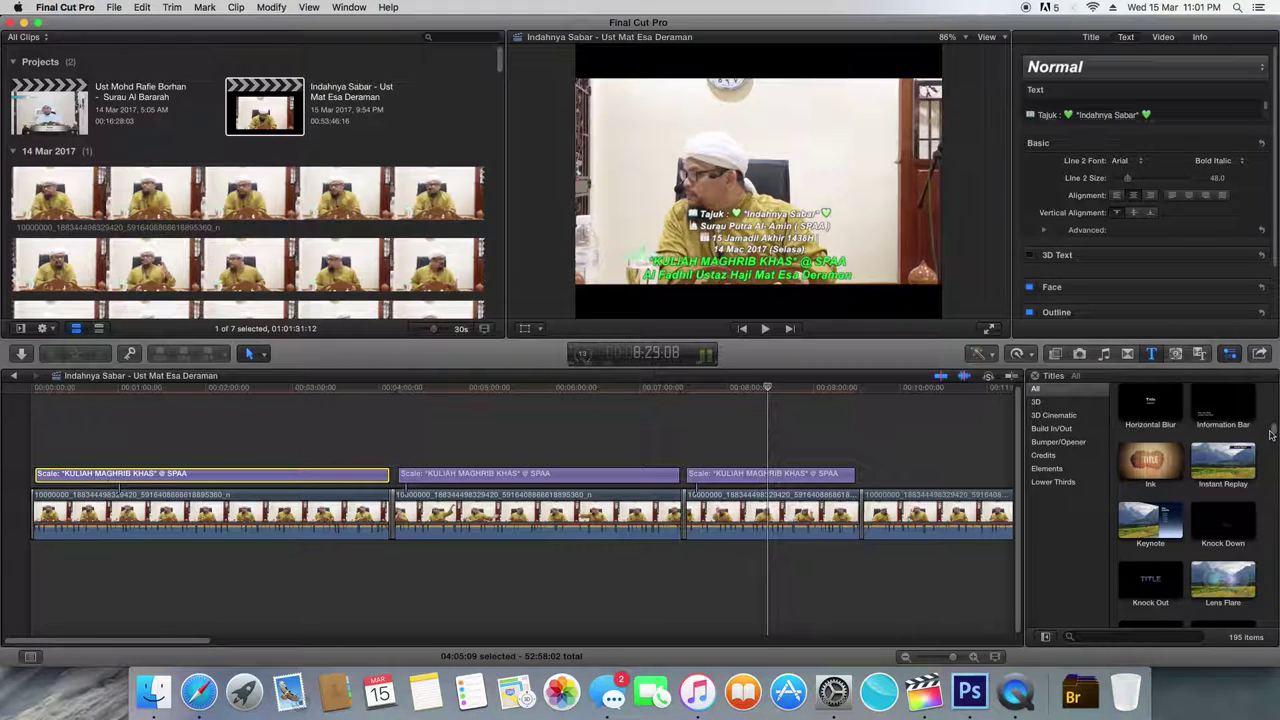
pyautogui.moveTo(1271, 432); pyautogui.dragTo(1271, 434)
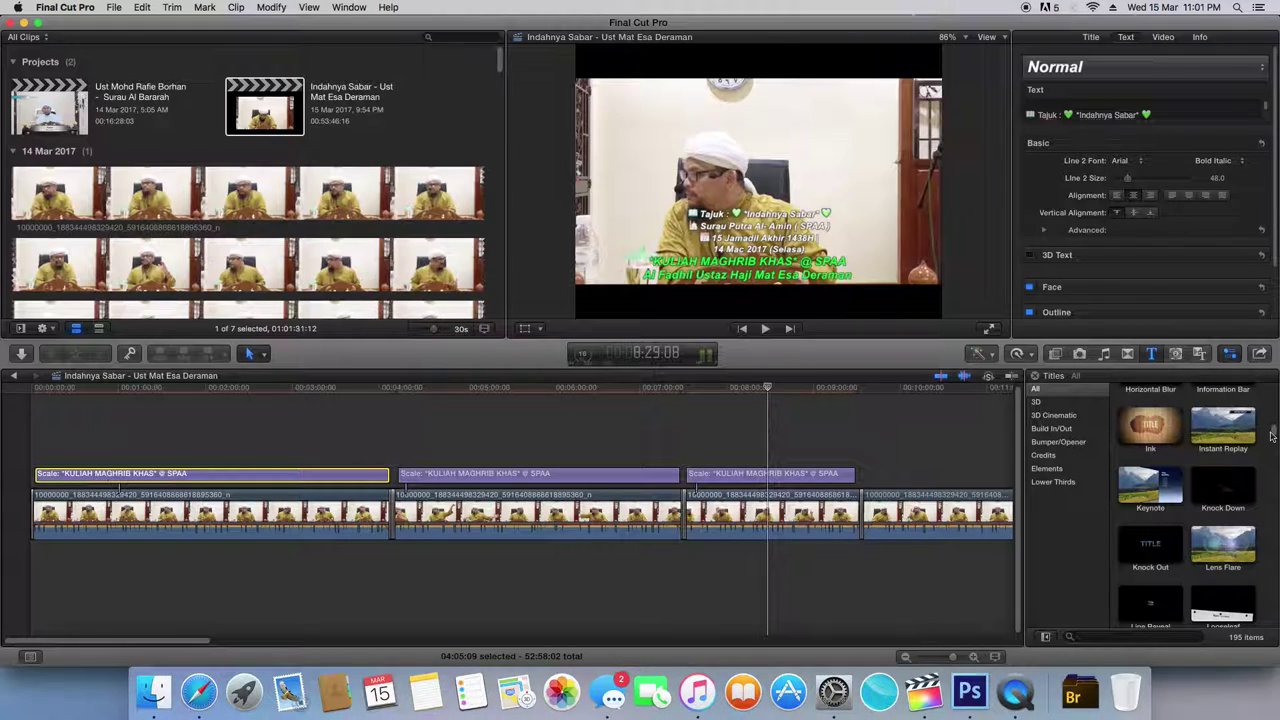
pyautogui.moveTo(1271, 432); pyautogui.dragTo(1271, 440)
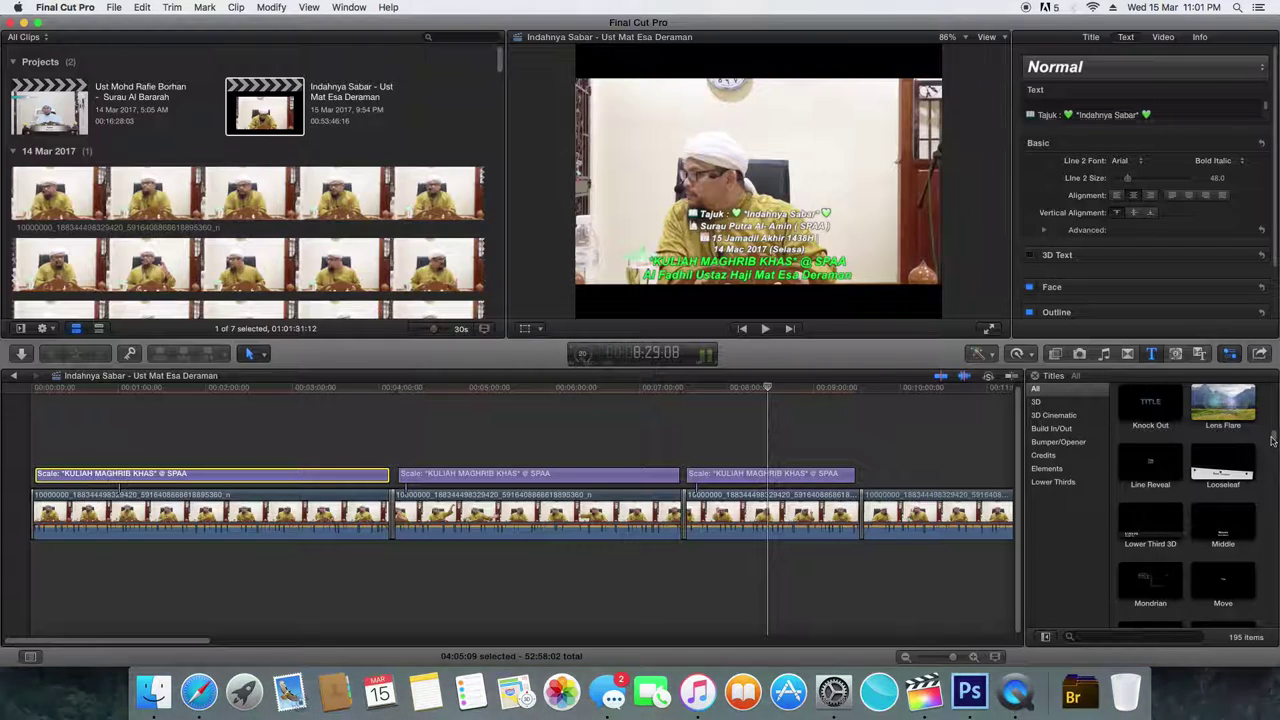
pyautogui.moveTo(1273, 439); pyautogui.dragTo(1275, 433)
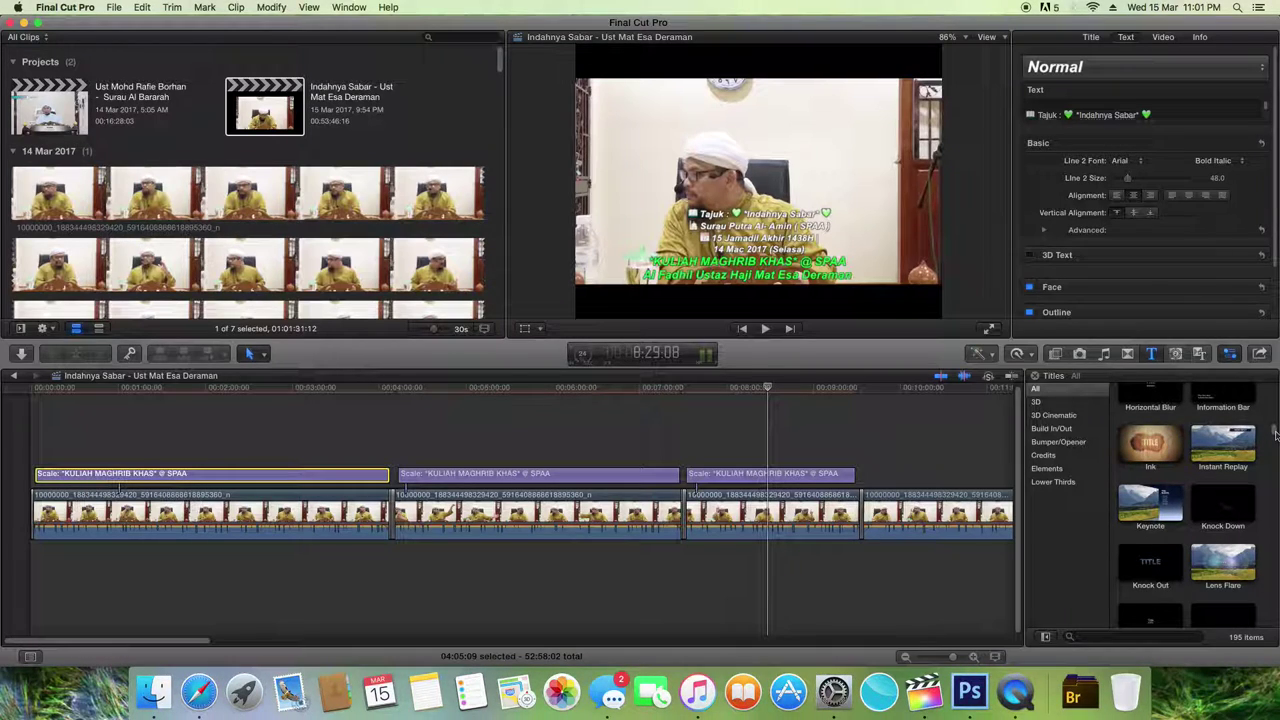
pyautogui.scroll(1, 1275, 433)
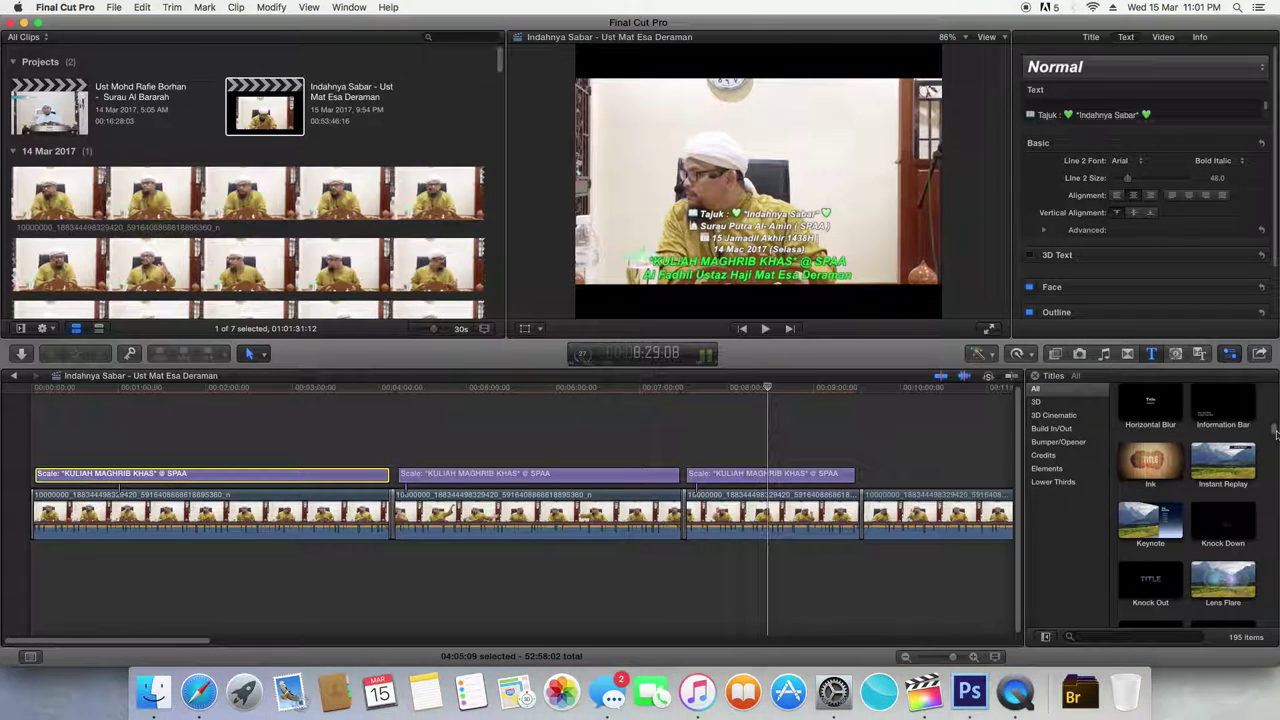
pyautogui.scroll(1, 1275, 432)
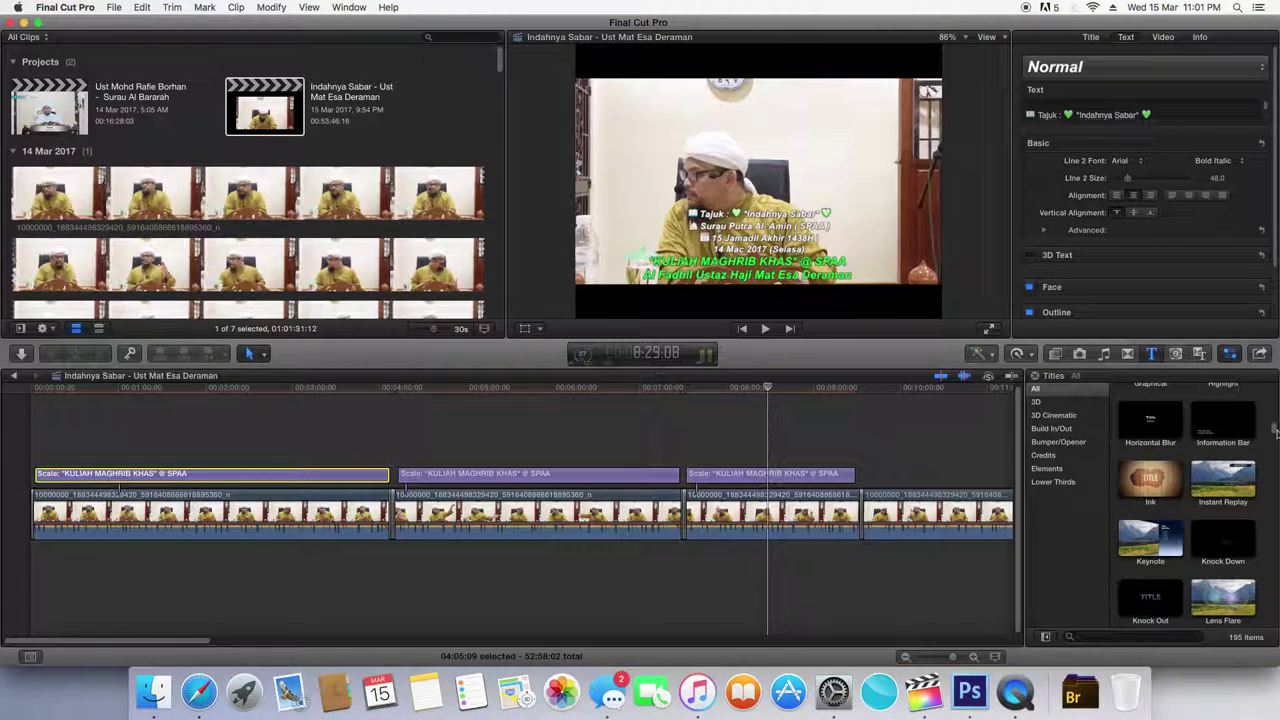
pyautogui.scroll(8, 1275, 430)
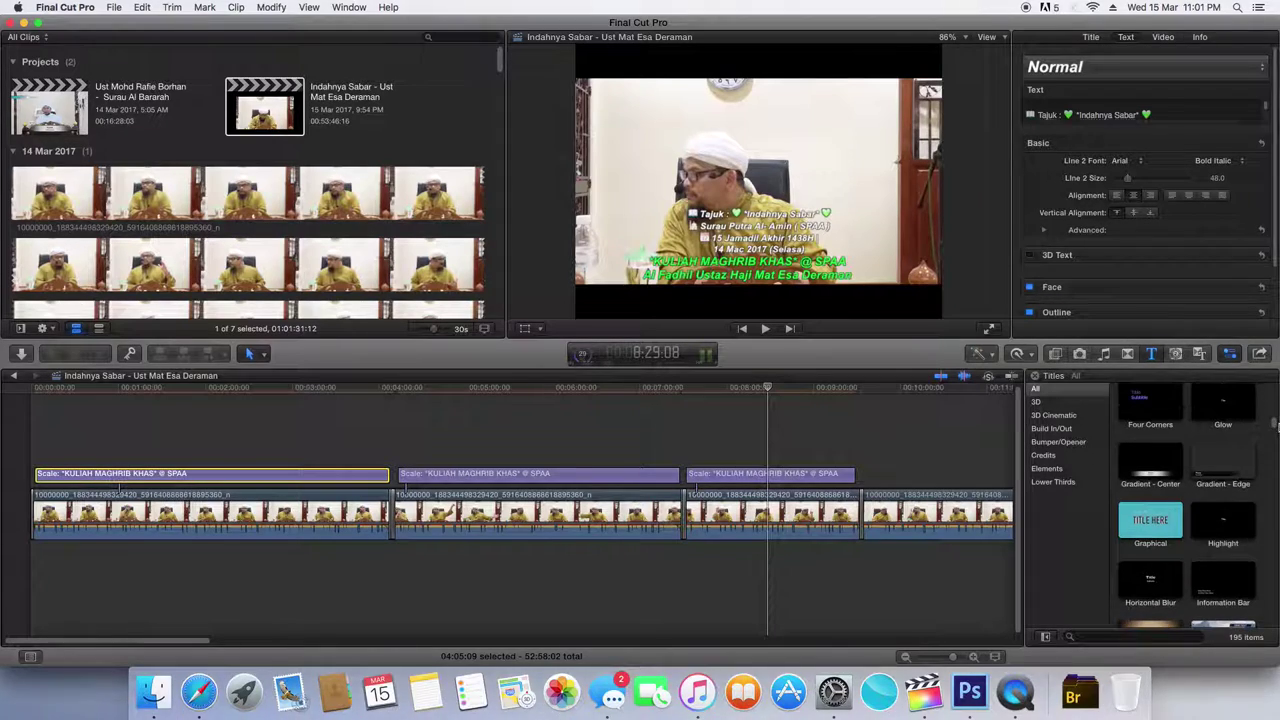
pyautogui.scroll(2, 1275, 420)
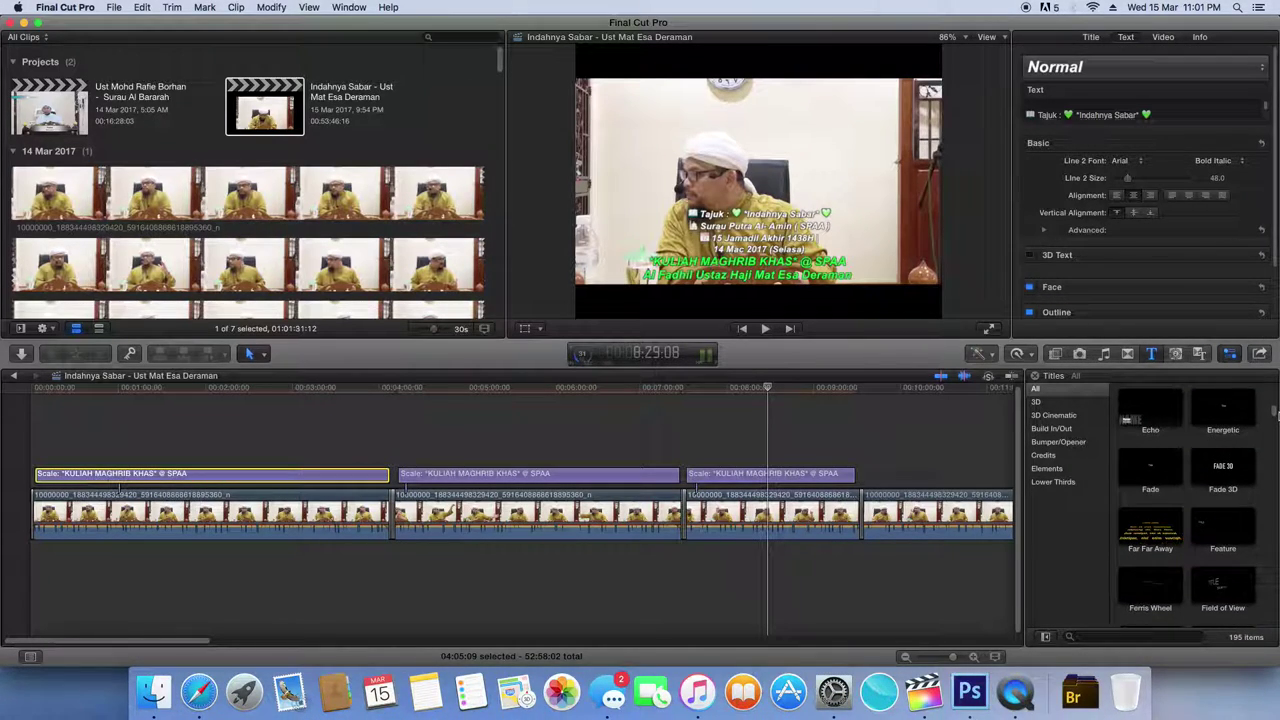
pyautogui.scroll(8, 1276, 413)
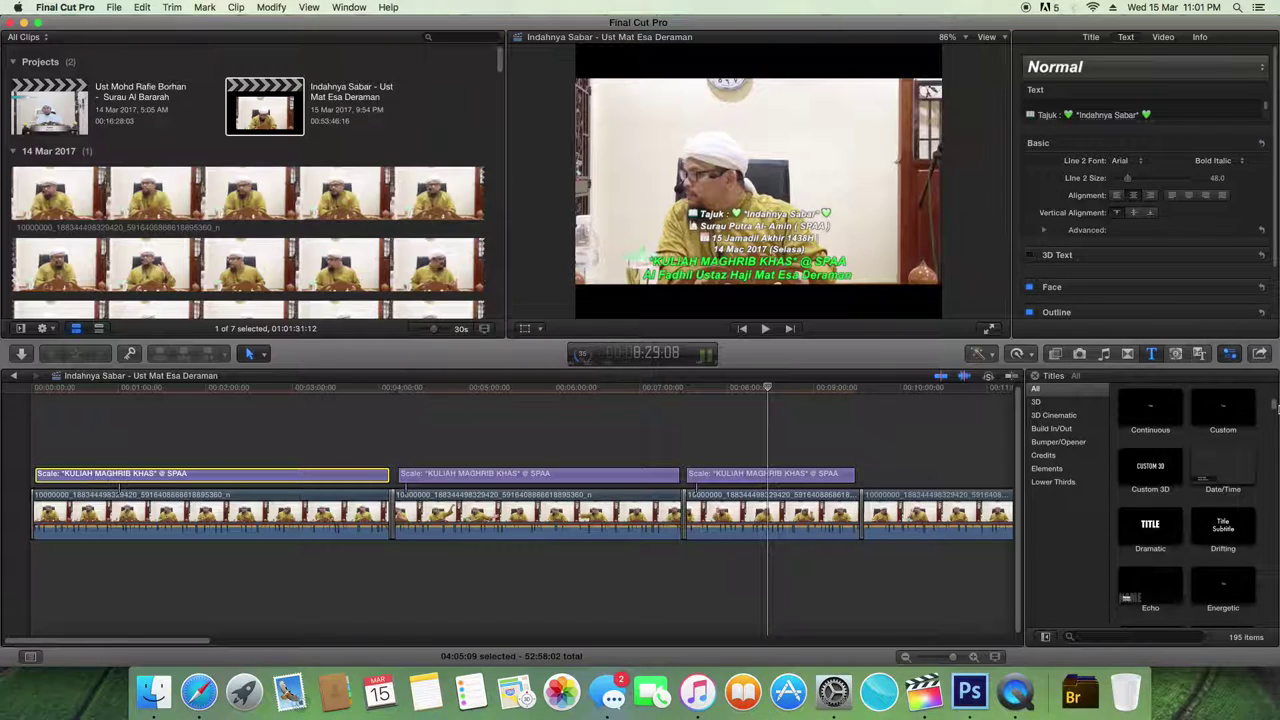
pyautogui.scroll(-2, 1275, 405)
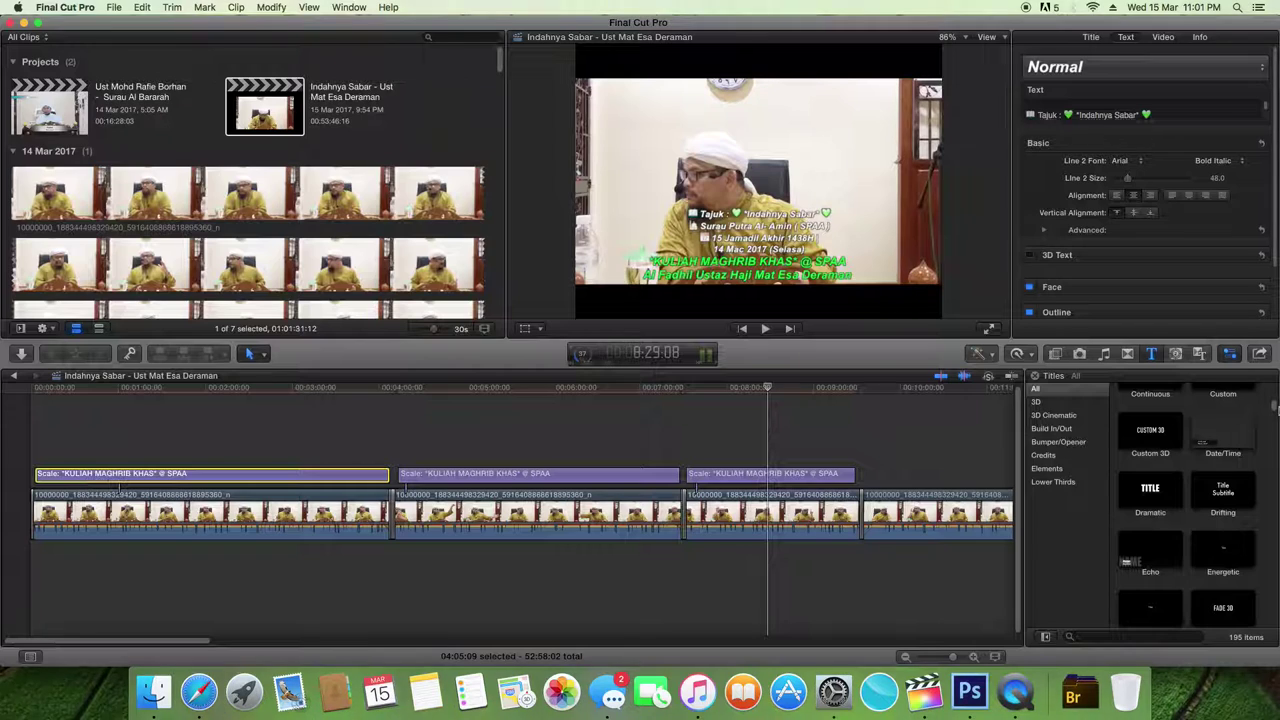
pyautogui.scroll(-1, 1275, 407)
# - Add a Scale title from the Sports group above the existing title near the end of the third clip
pyautogui.moveTo(1275, 408); pyautogui.dragTo(1274, 614)
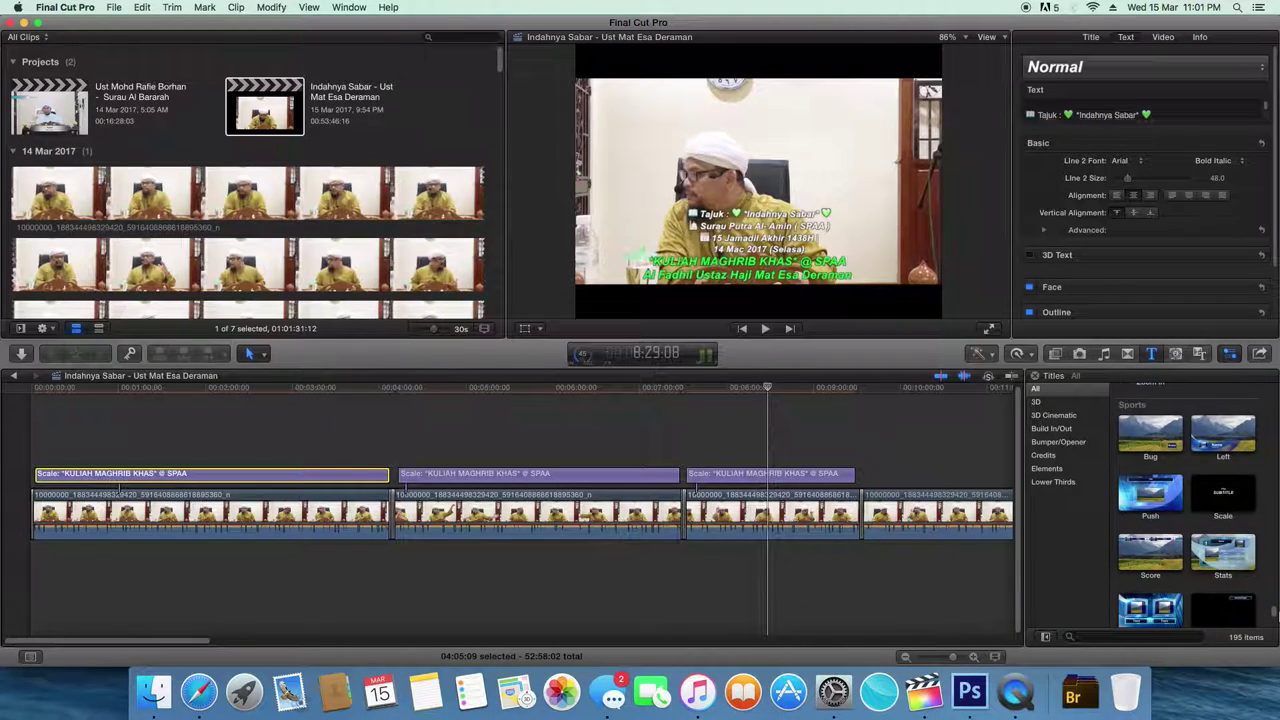
pyautogui.click(1220, 510)
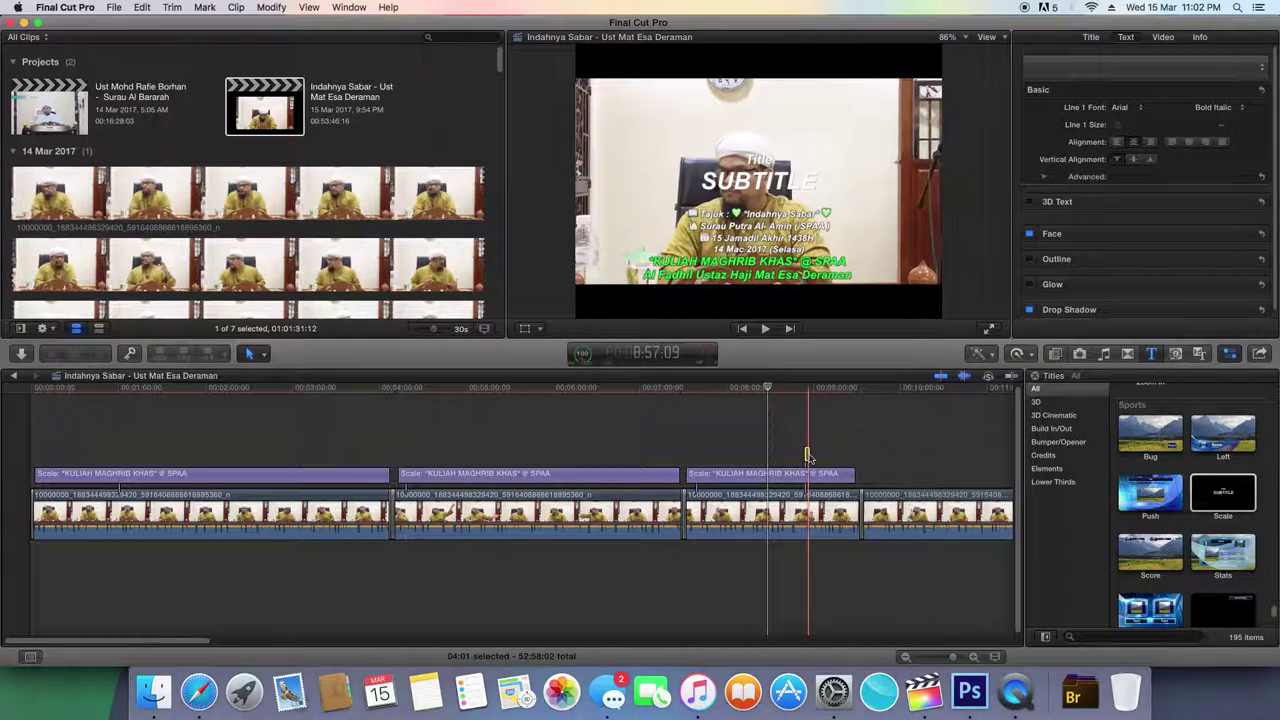
pyautogui.moveTo(808, 457)
pyautogui.mouseDown()
pyautogui.moveTo(835, 456)
pyautogui.moveTo(798, 454)
pyautogui.mouseUp()
pyautogui.click(812, 389)
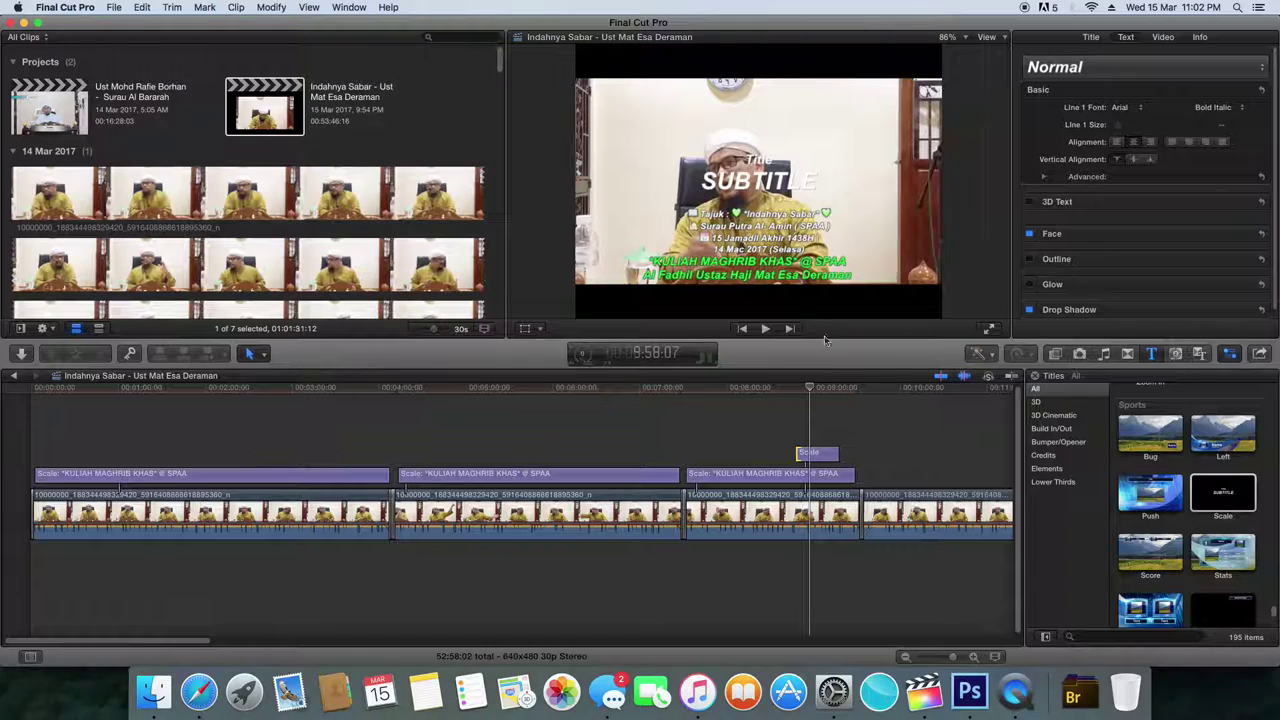
# - Shorten the existing third-clip title to end where the new Scale title starts, and extend the new title to the old one's former end
pyautogui.click(845, 478)
pyautogui.moveTo(847, 479); pyautogui.dragTo(794, 477)
pyautogui.press('space')
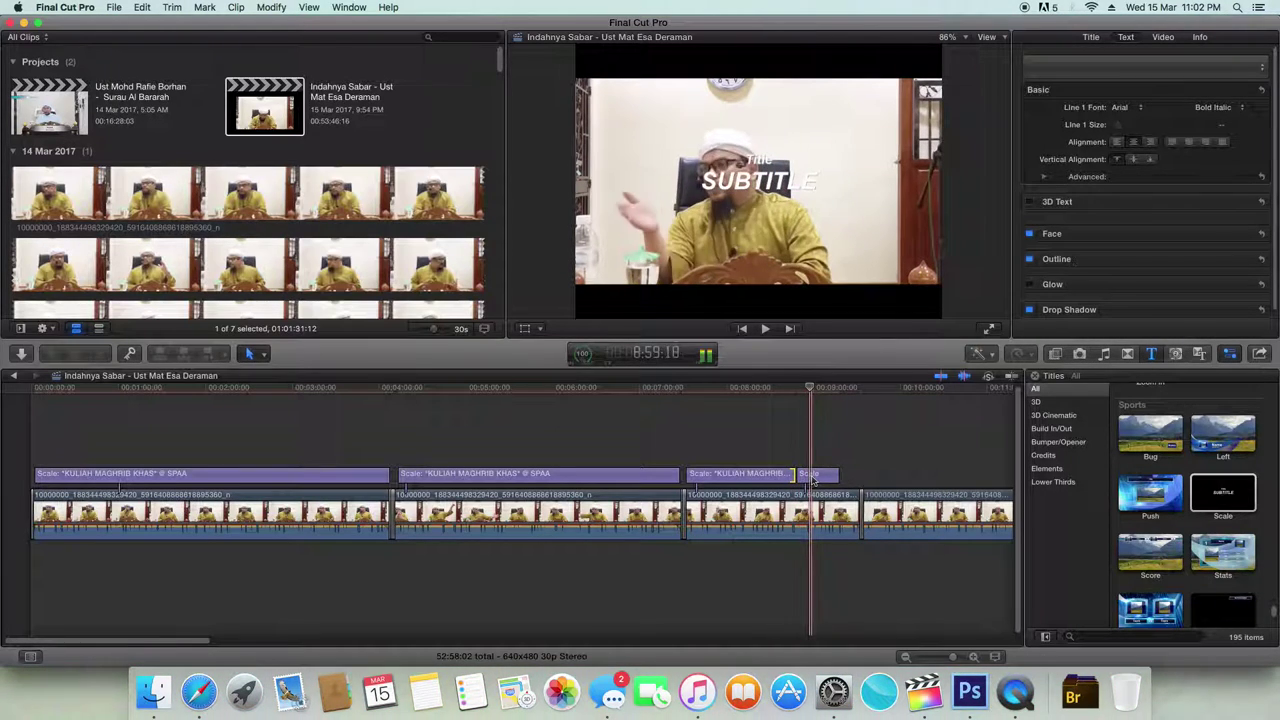
pyautogui.moveTo(839, 477); pyautogui.dragTo(856, 479)
pyautogui.press('space')
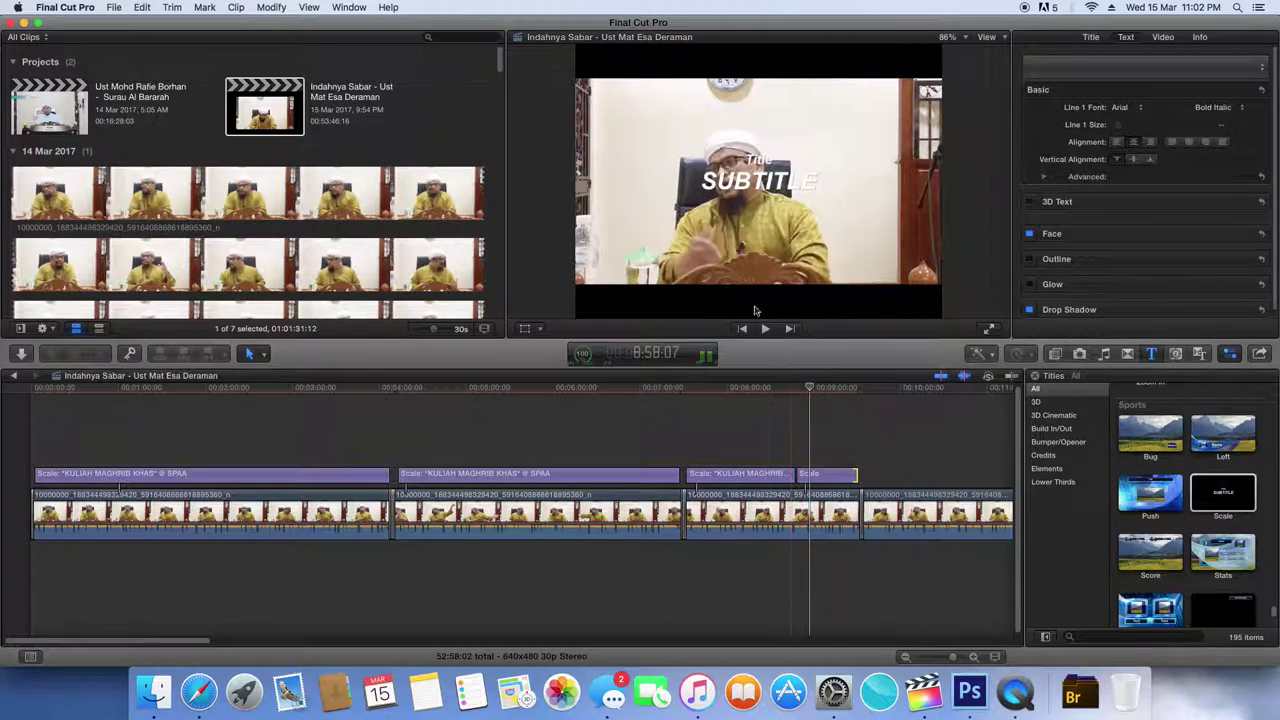
# - Copy the green two-line text with "KULIAH MAGHRIB KHAS" @ SPAA and the speaker's name from the existing third-clip title
pyautogui.click(763, 183)
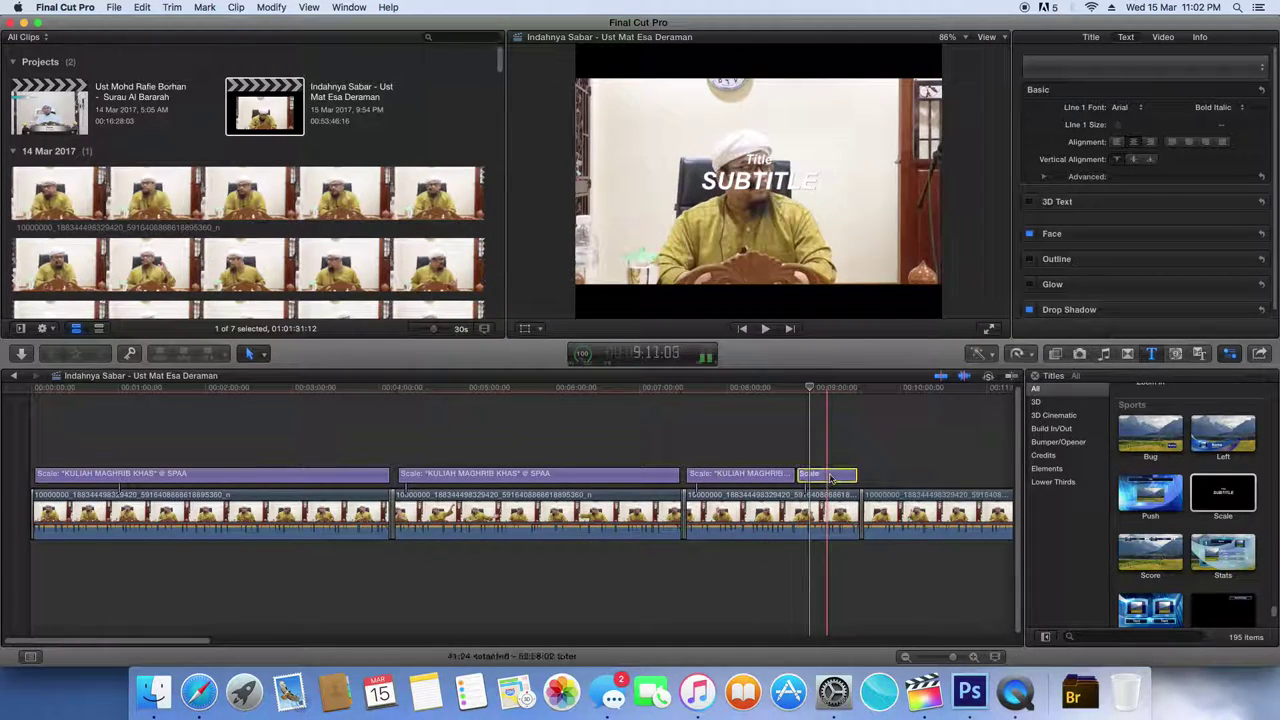
pyautogui.moveTo(763, 183); pyautogui.dragTo(762, 258)
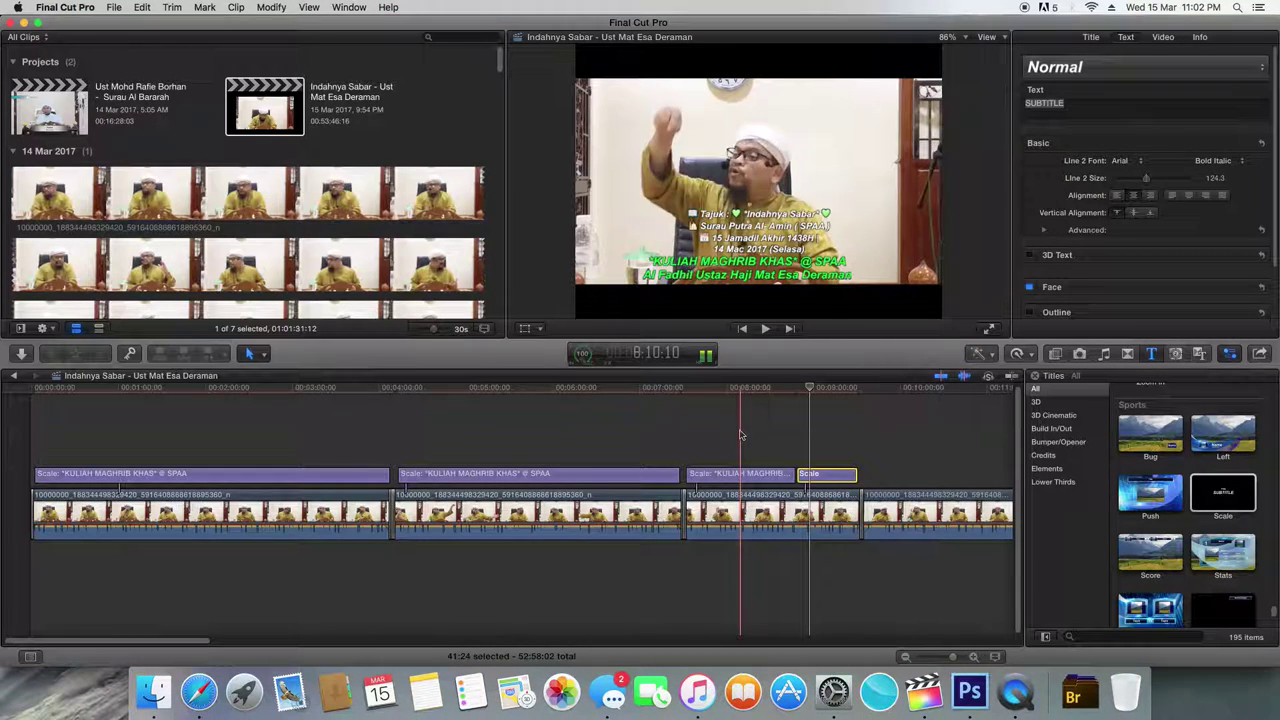
pyautogui.click(757, 477)
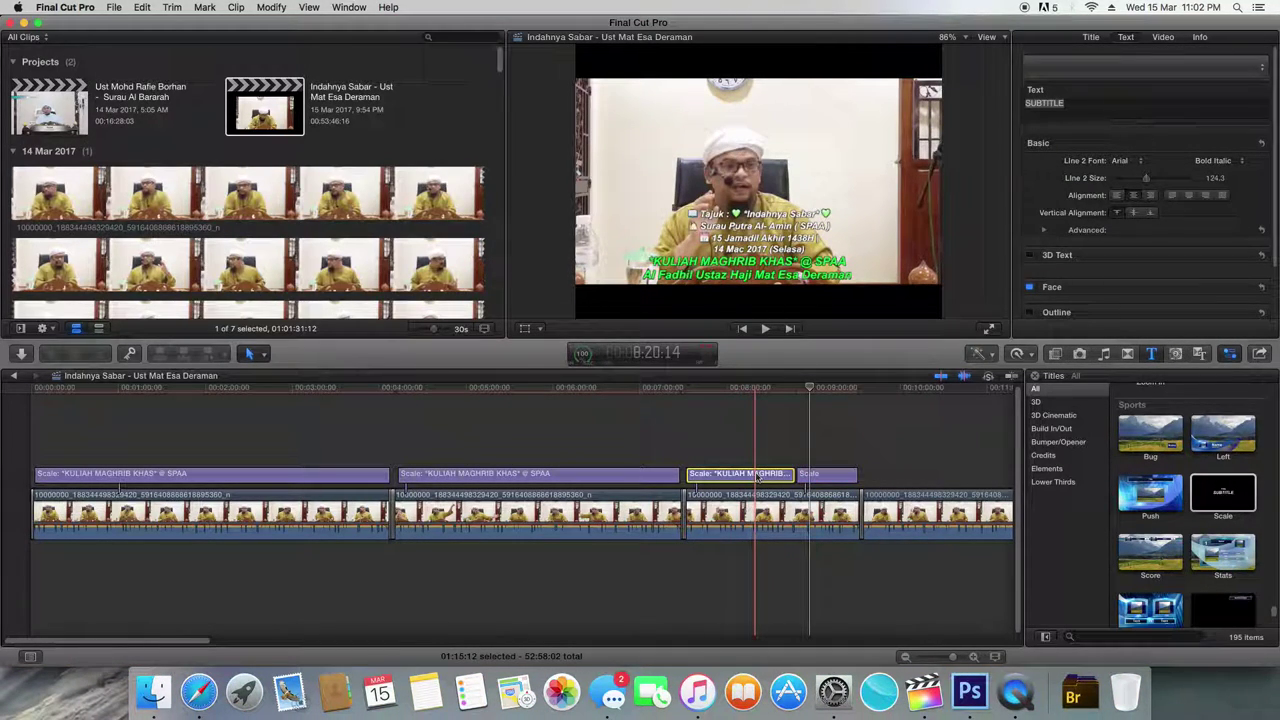
pyautogui.press('space')
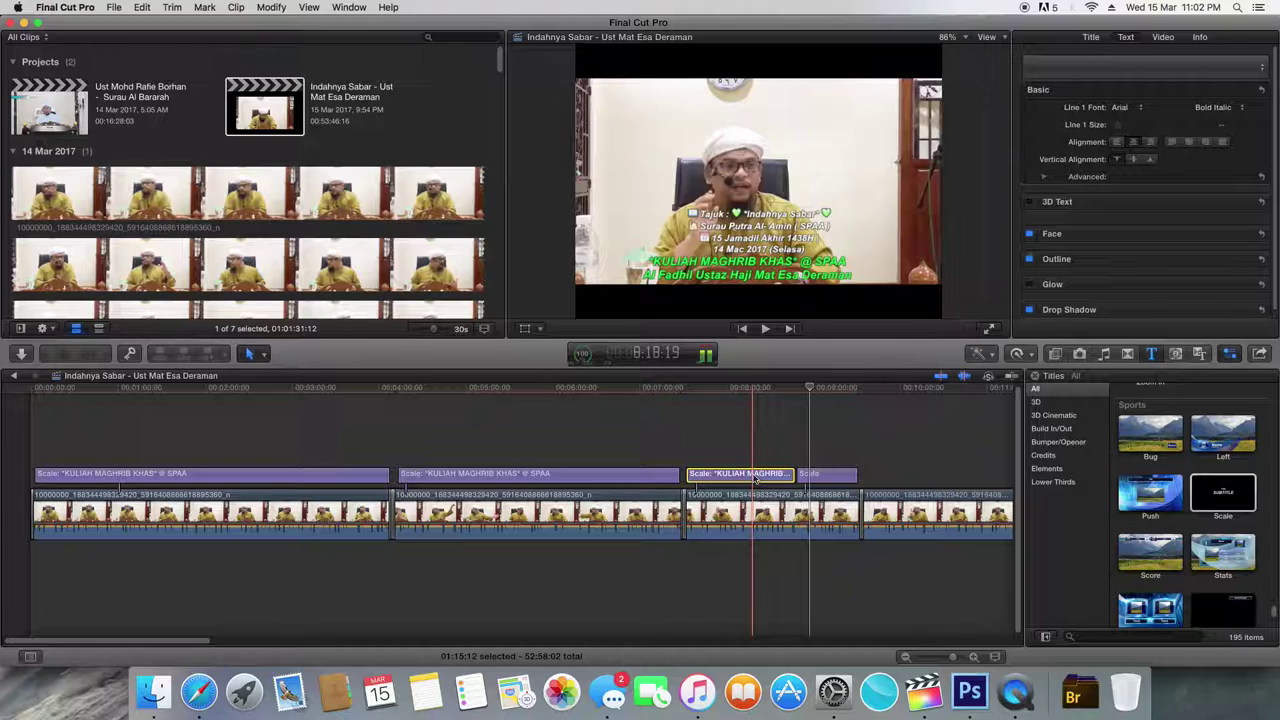
pyautogui.click(750, 273)
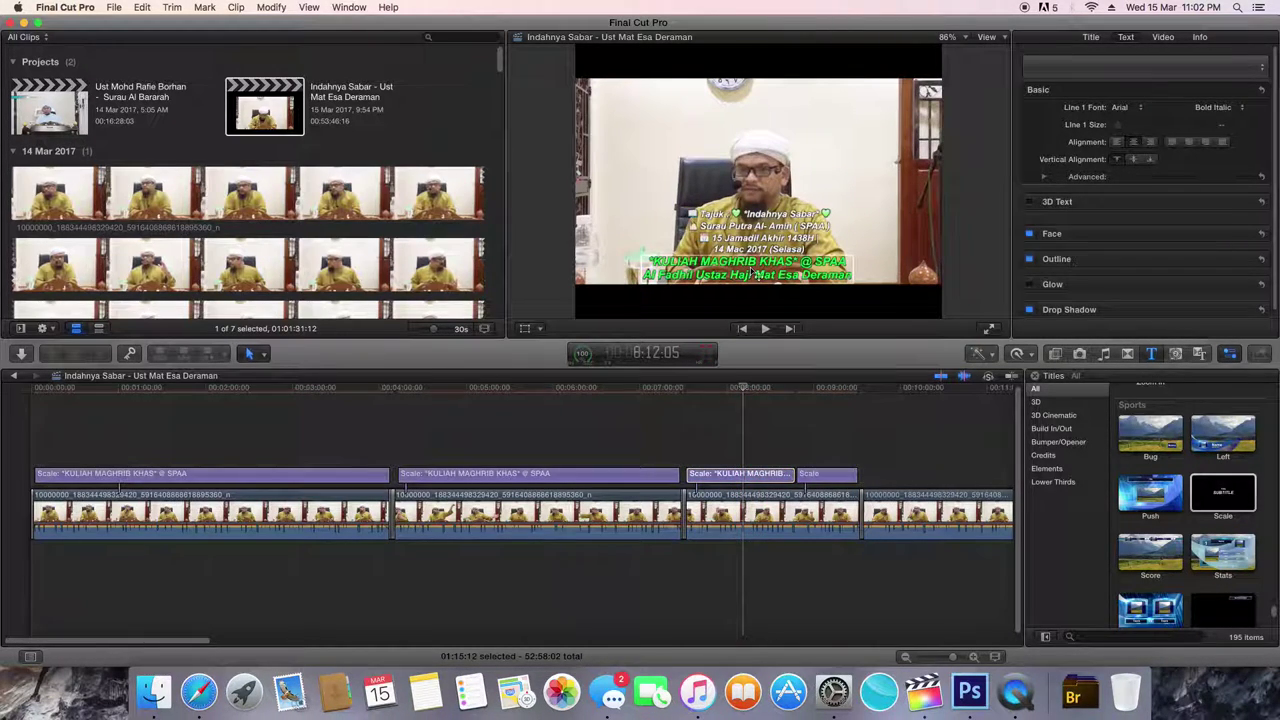
pyautogui.click(750, 273)
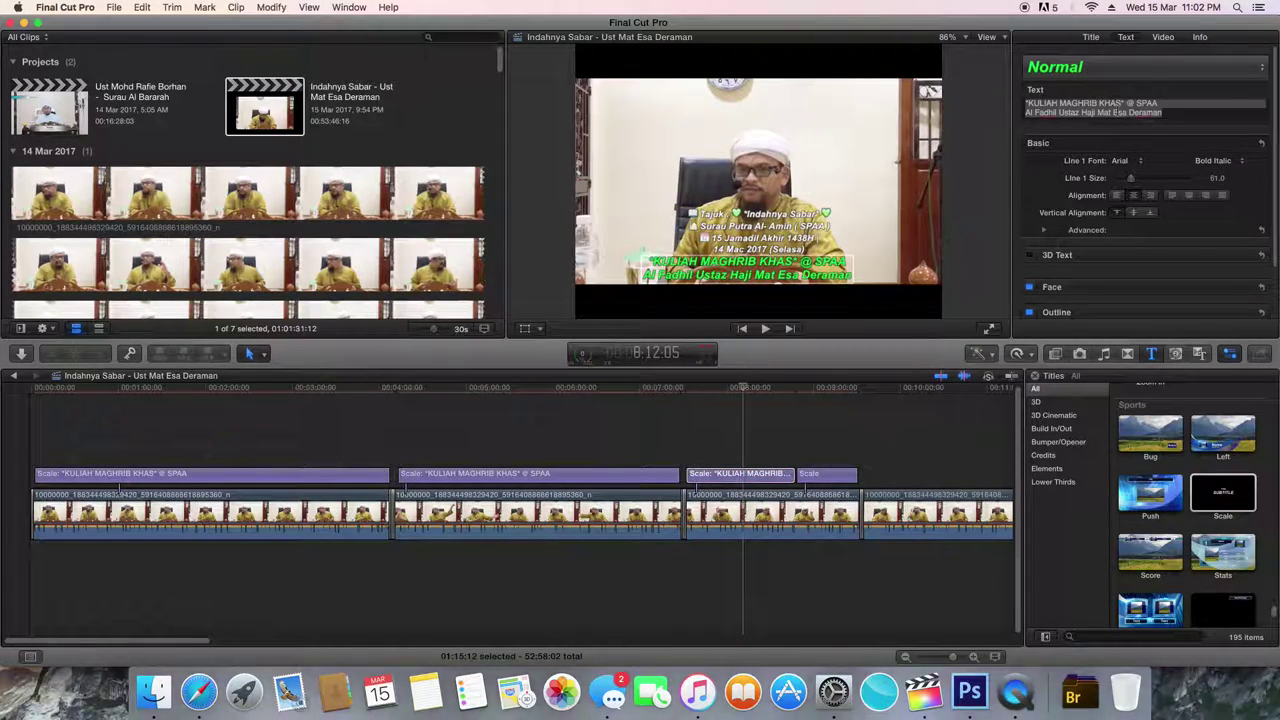
pyautogui.click(1168, 113)
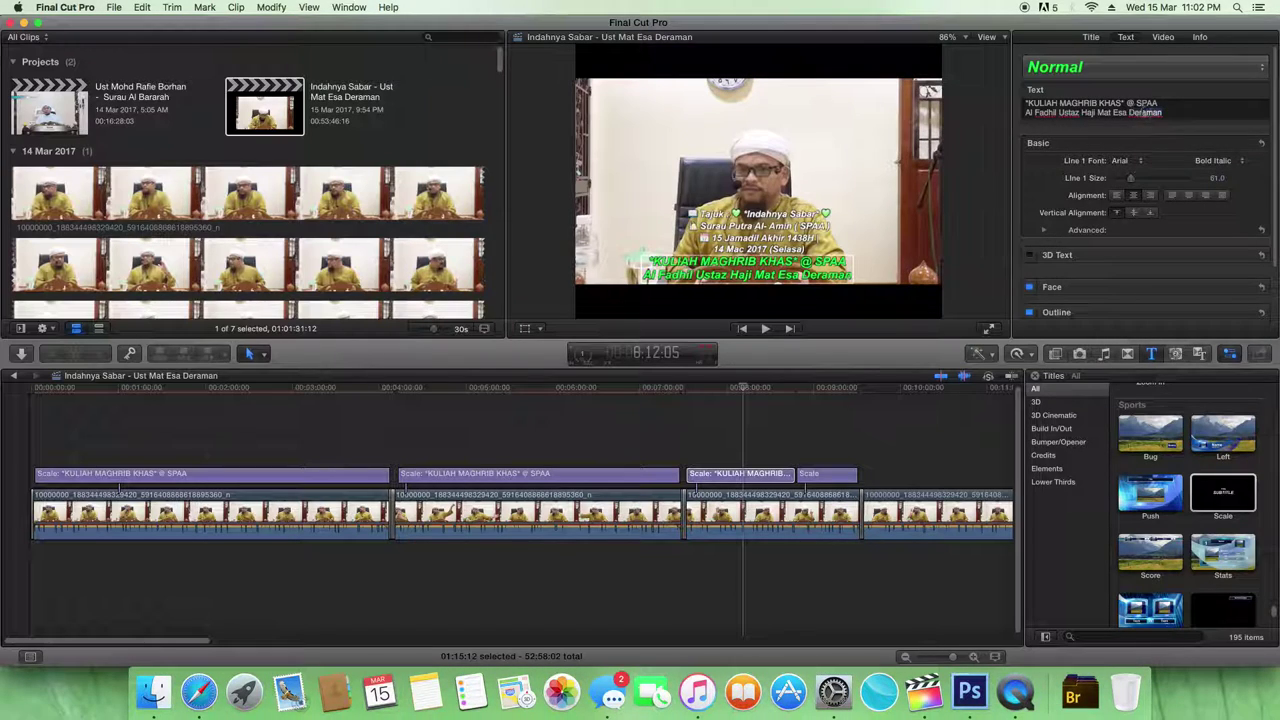
pyautogui.moveTo(1168, 113); pyautogui.dragTo(1075, 102)
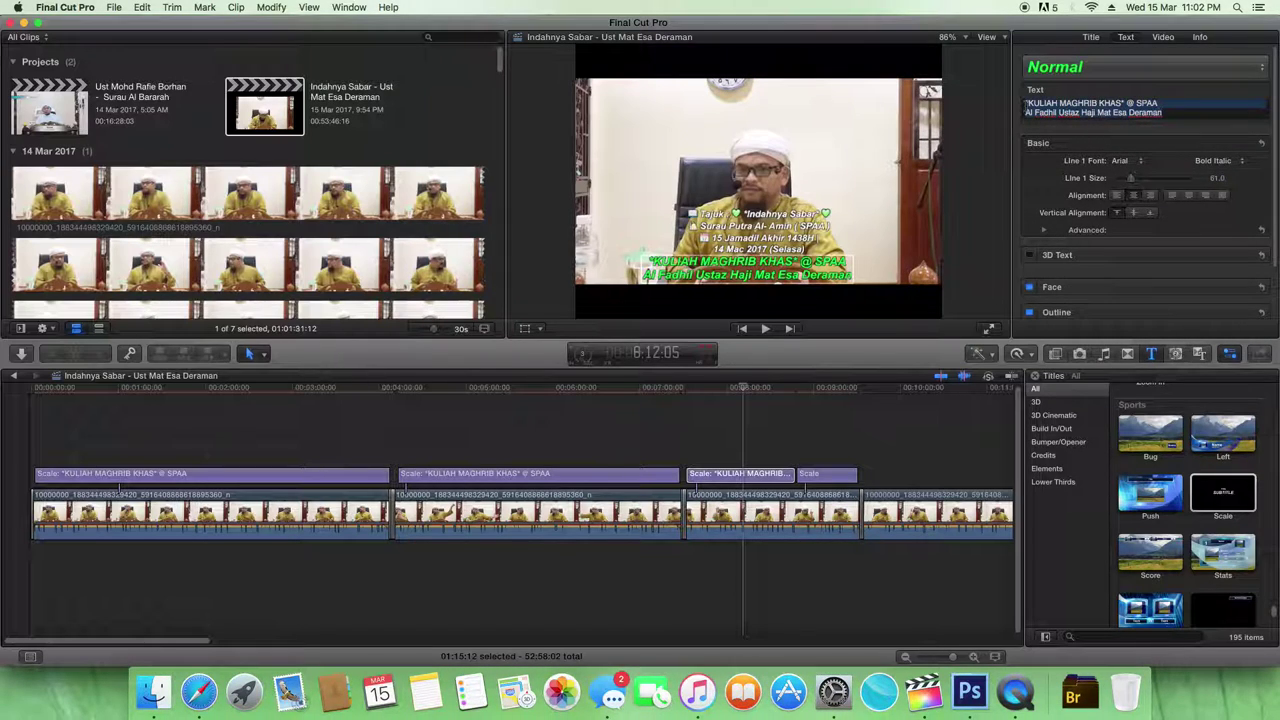
pyautogui.rightClick(1026, 104)
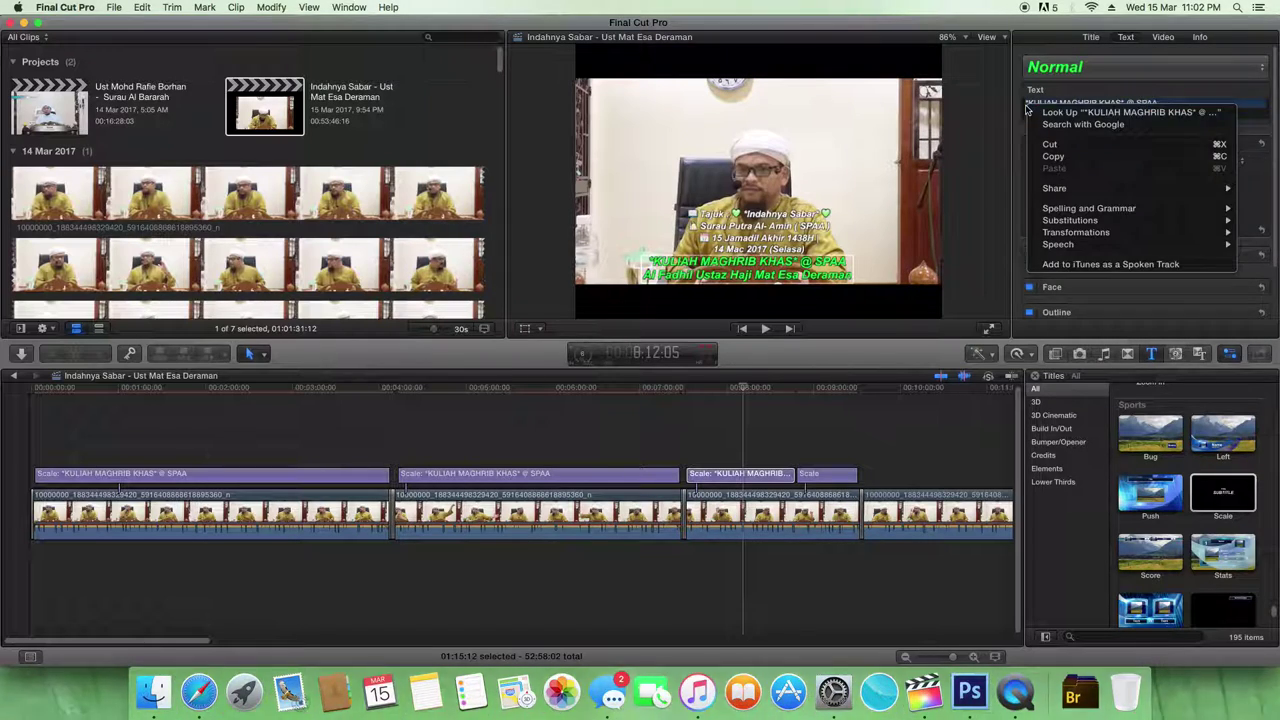
pyautogui.click(1045, 156)
# - Replace the new Scale title's SUBTITLE text with the copied event name and speaker lines
pyautogui.click(835, 473)
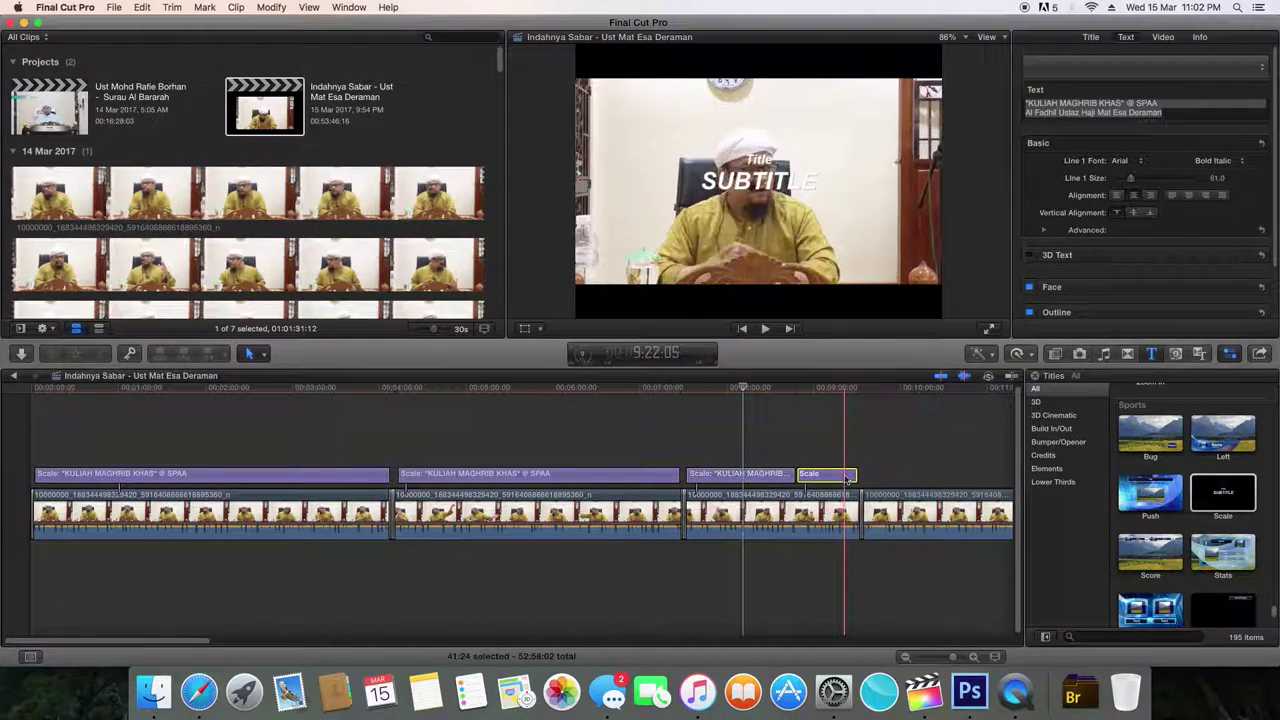
pyautogui.click(833, 398)
pyautogui.click(835, 473)
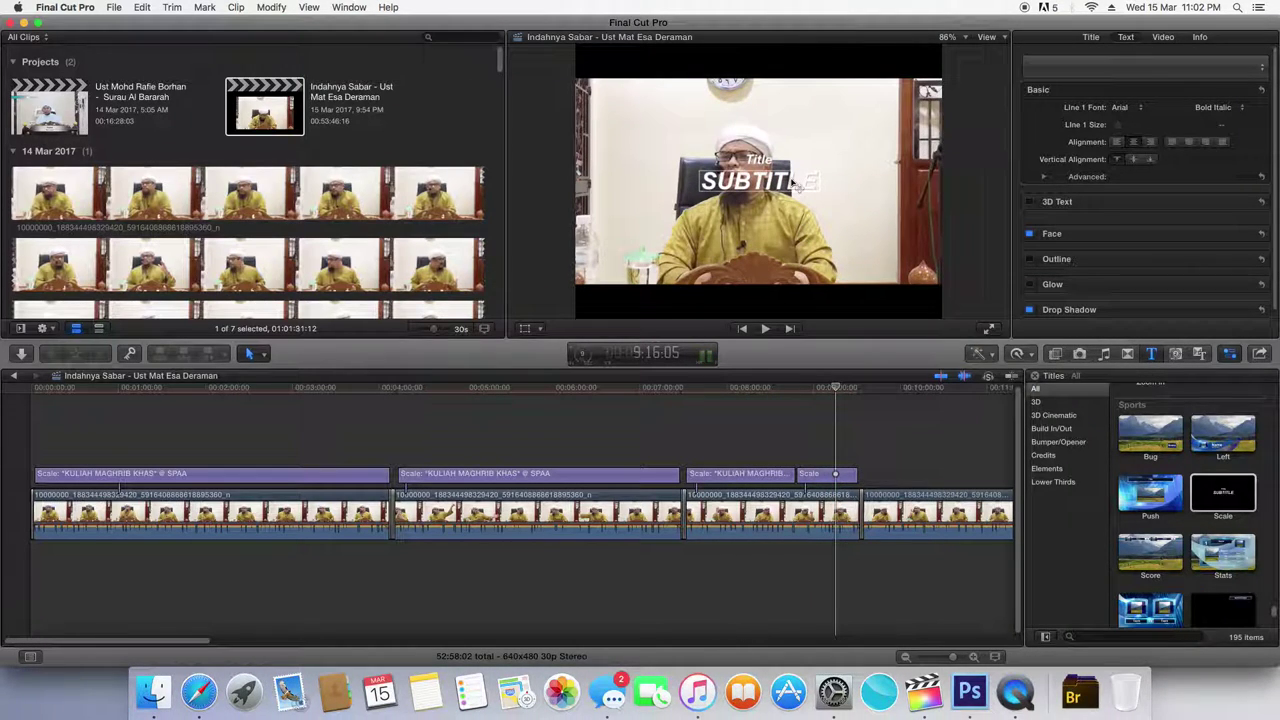
pyautogui.doubleClick(795, 183)
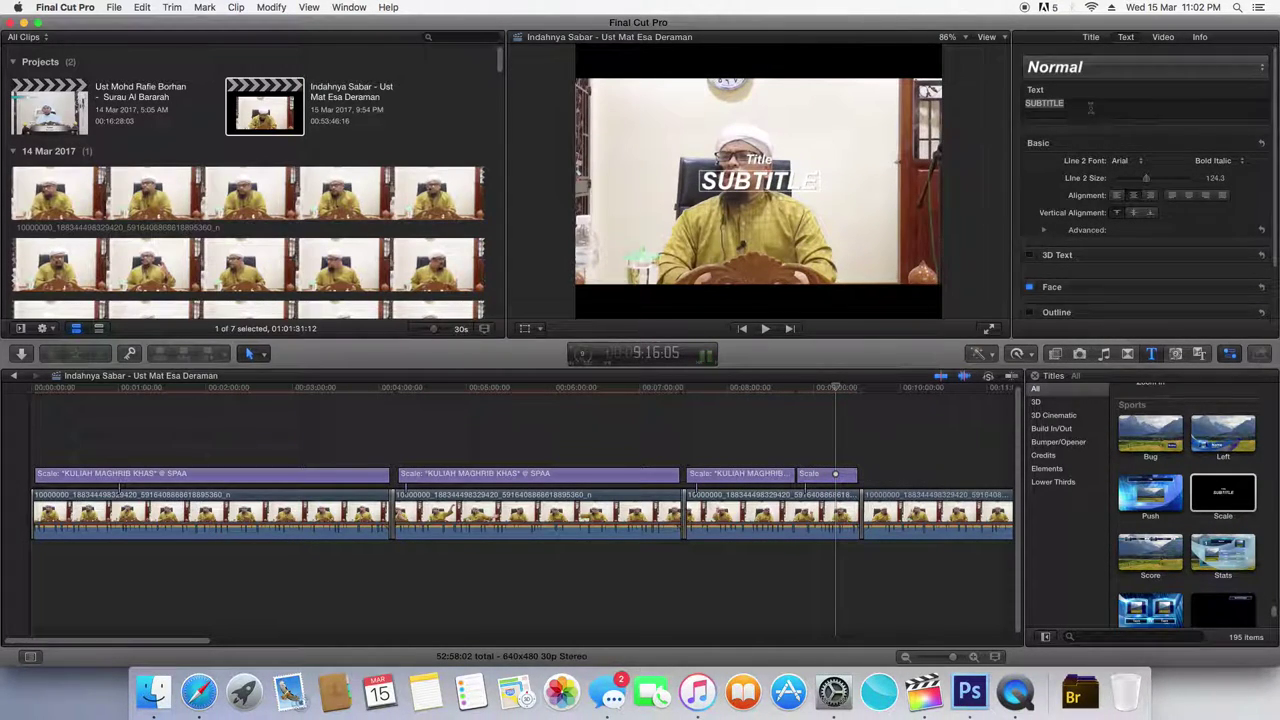
pyautogui.press('BackSpace')
pyautogui.press('BackSpace')
pyautogui.press('BackSpace')
pyautogui.press('BackSpace')
pyautogui.press('BackSpace')
pyautogui.press('BackSpace')
pyautogui.press('BackSpace')
pyautogui.press('BackSpace')
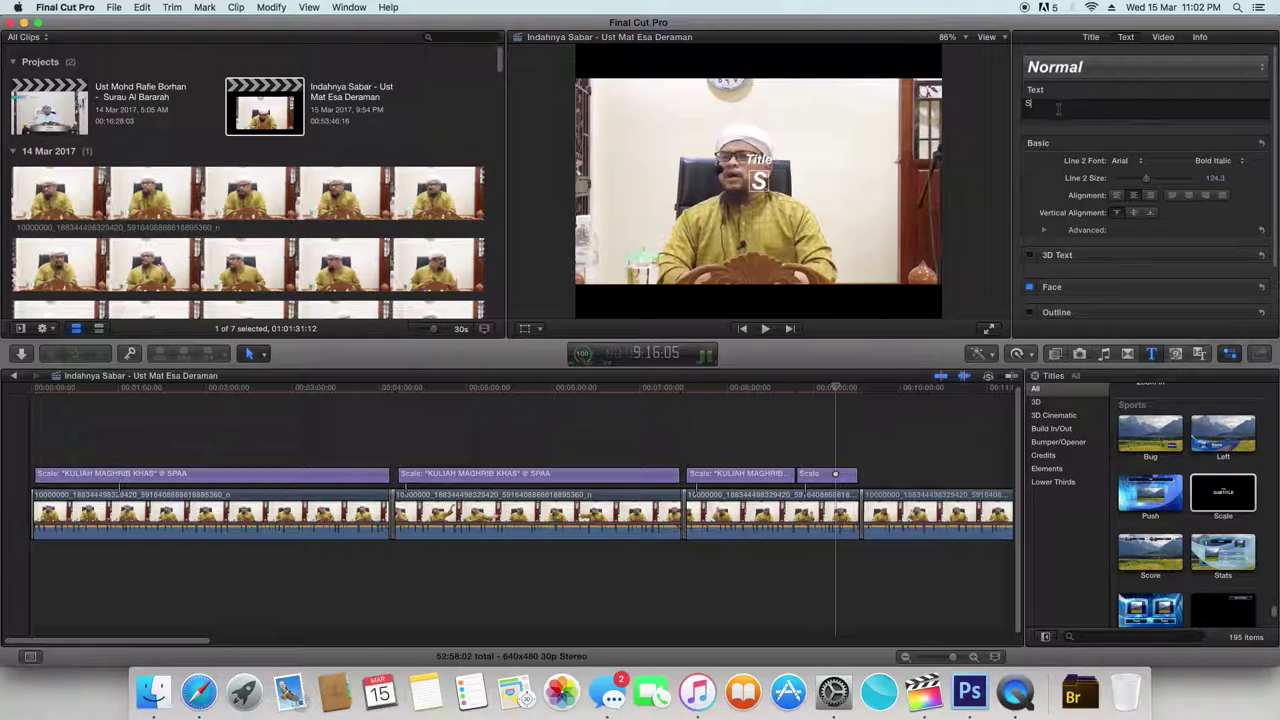
pyautogui.rightClick(1045, 108)
pyautogui.click(1070, 140)
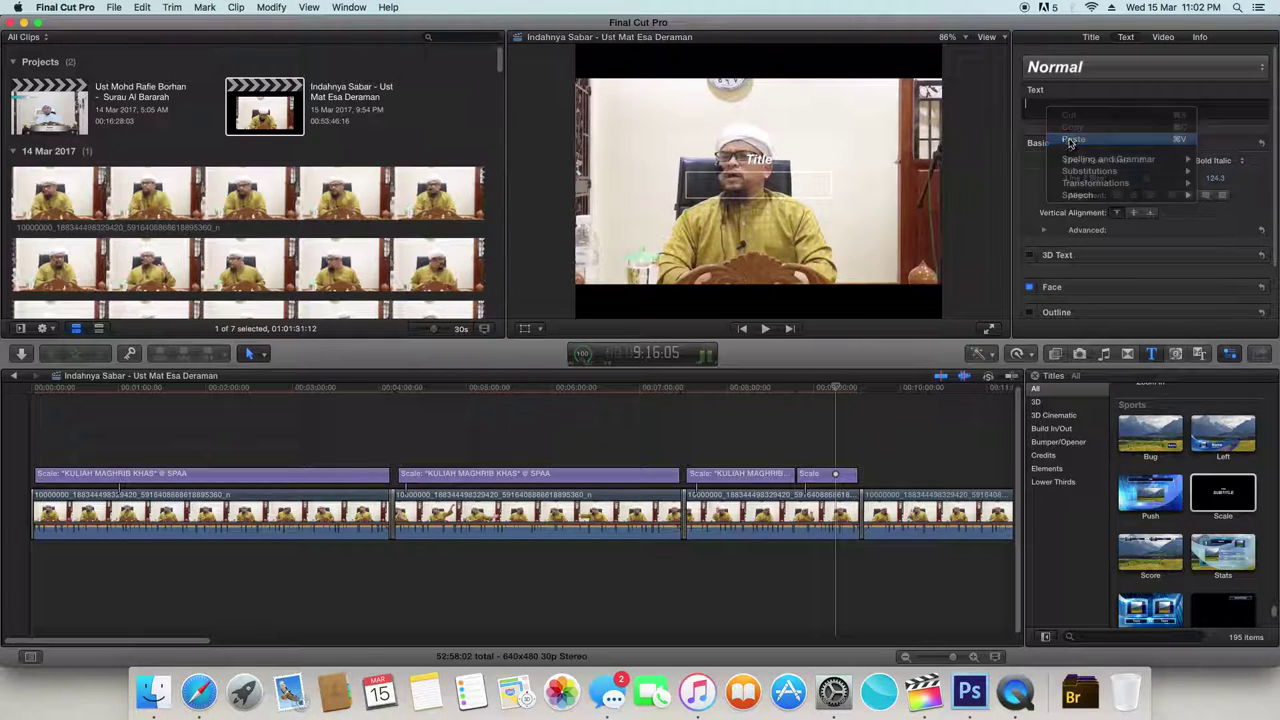
# - Reduce the pasted text's size to 59 and move it down to the lower part of the video frame
pyautogui.moveTo(1146, 178); pyautogui.dragTo(1137, 180)
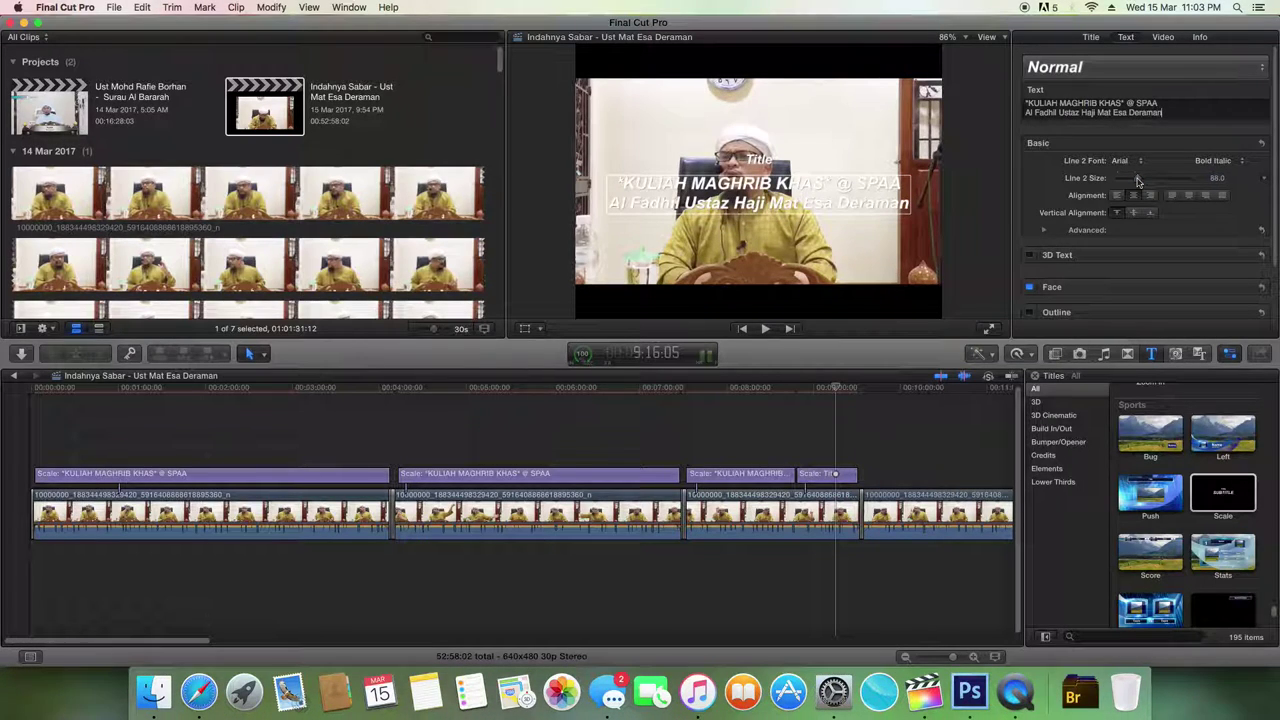
pyautogui.moveTo(1139, 182); pyautogui.dragTo(1136, 184)
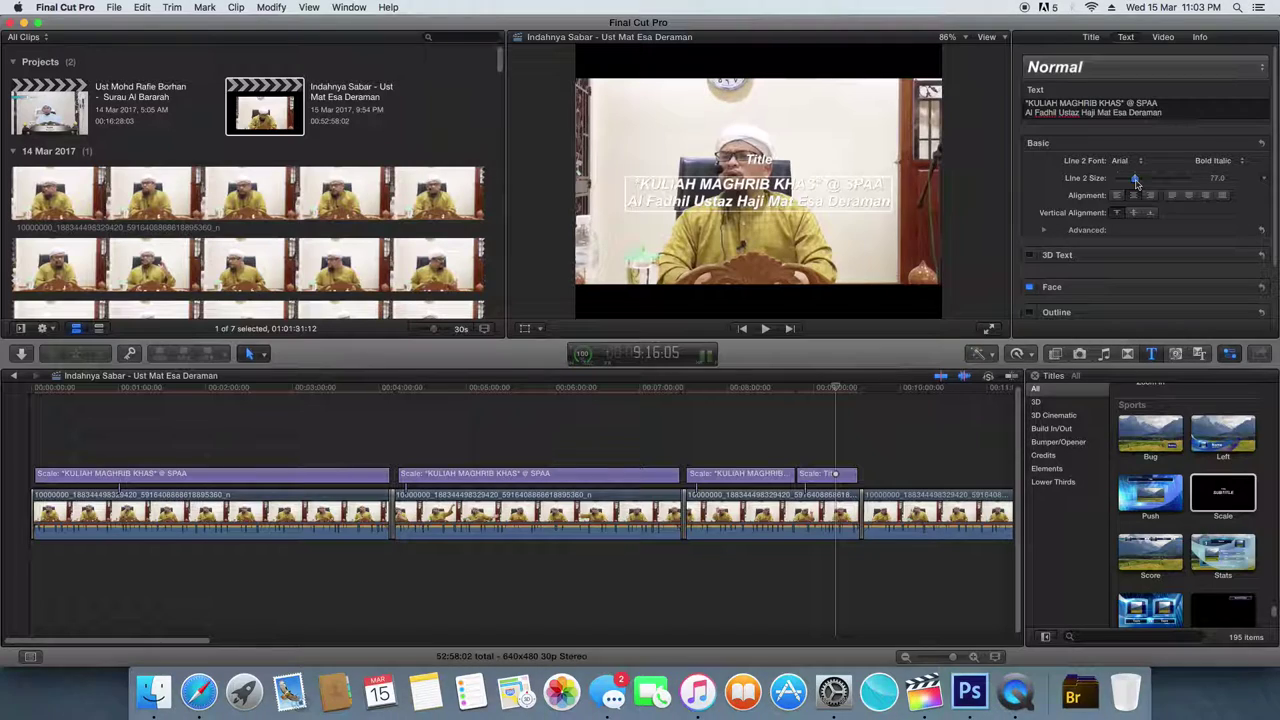
pyautogui.moveTo(1135, 184); pyautogui.dragTo(1132, 184)
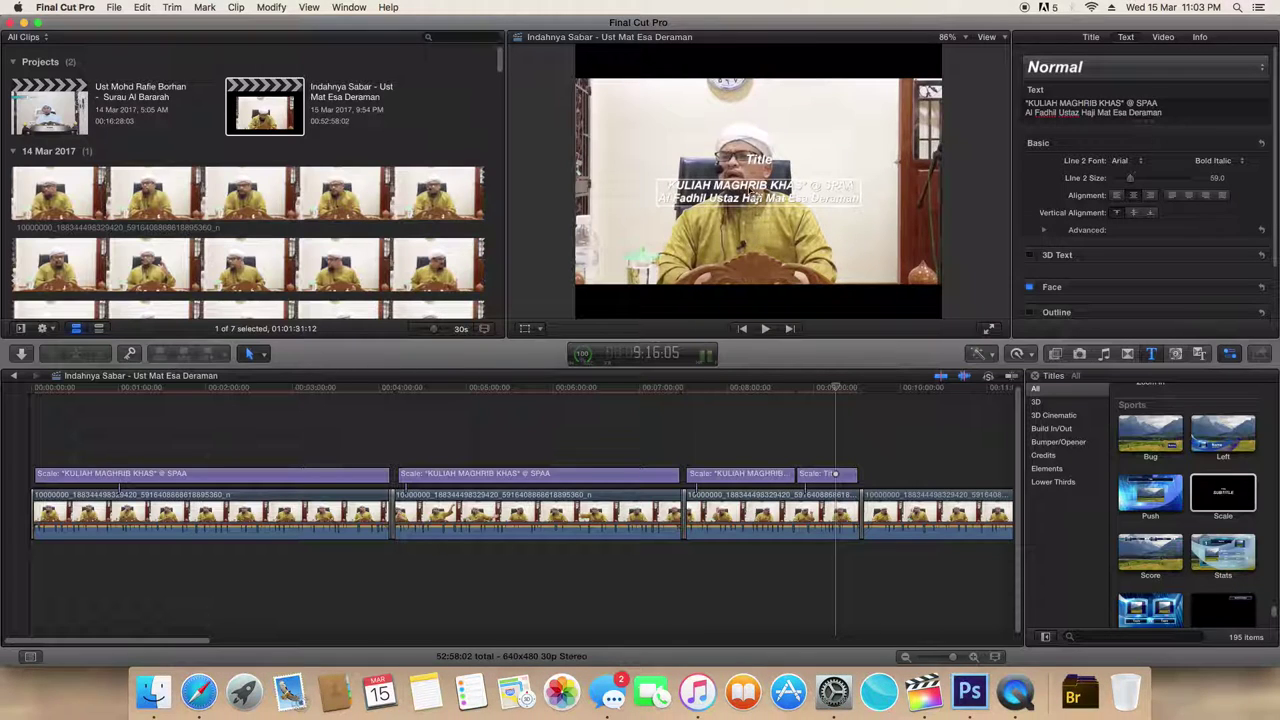
pyautogui.moveTo(757, 248); pyautogui.dragTo(755, 307)
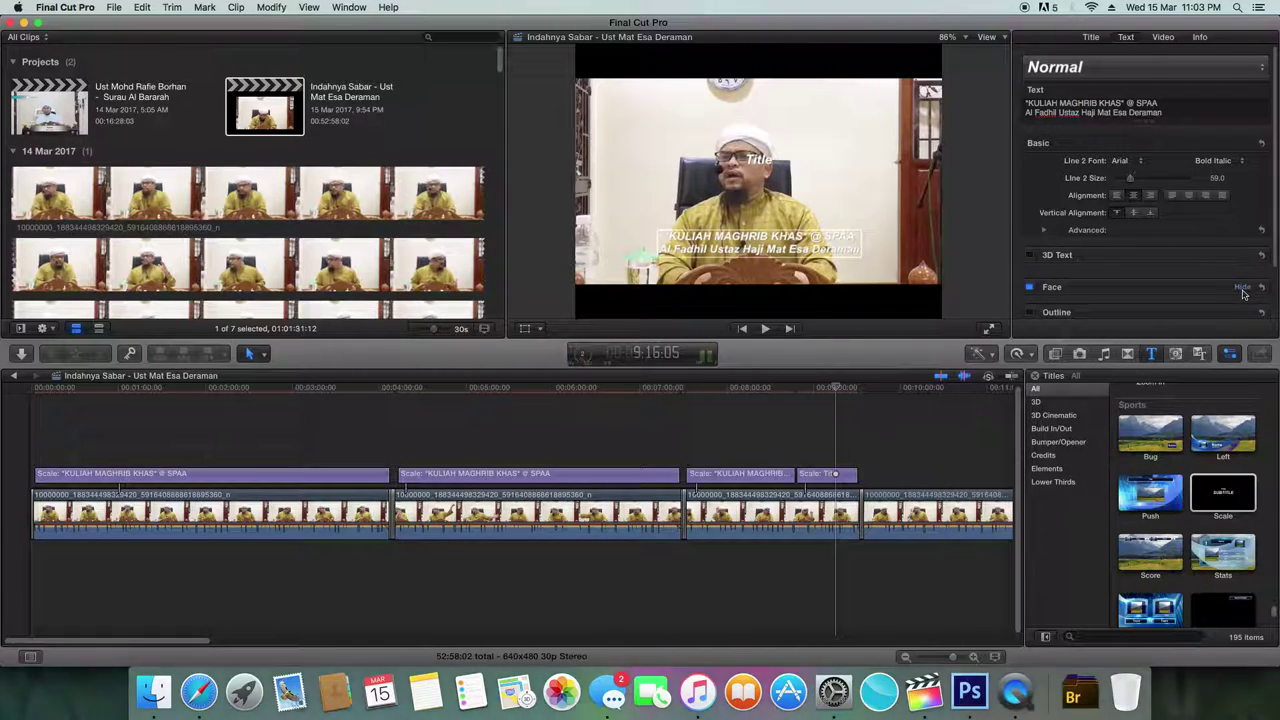
# - Set the face colour of the pasted event and speaker lines to bright green
pyautogui.click(1240, 287)
pyautogui.scroll(-3, 1200, 240)
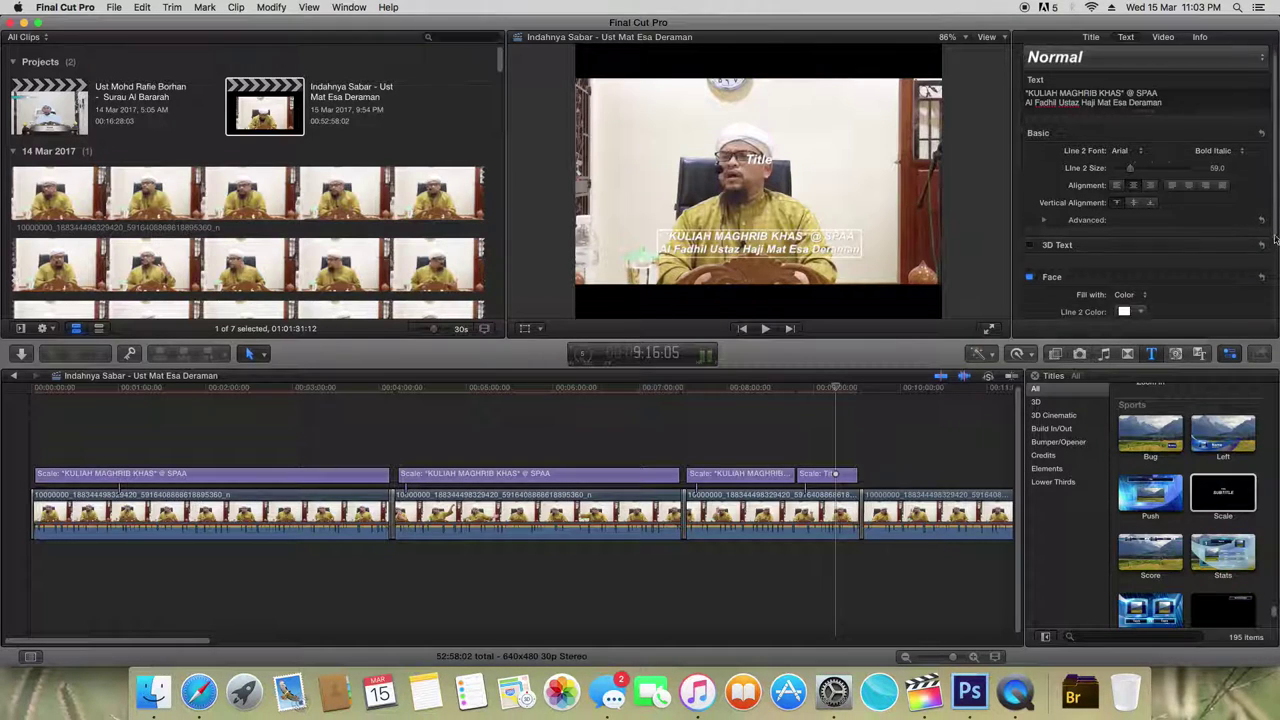
pyautogui.click(1141, 201)
pyautogui.moveTo(1160, 225); pyautogui.dragTo(1183, 251)
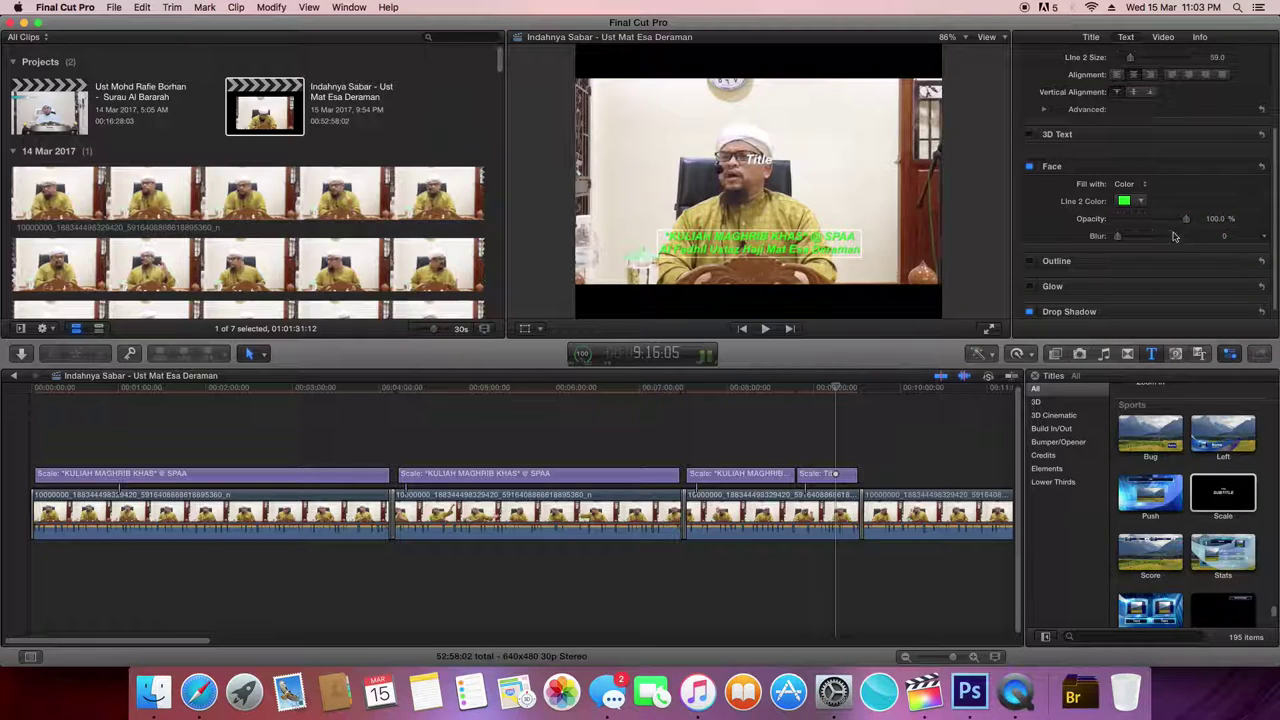
# - Turn on the outline for the green event and speaker lines and colour it black
pyautogui.click(1030, 262)
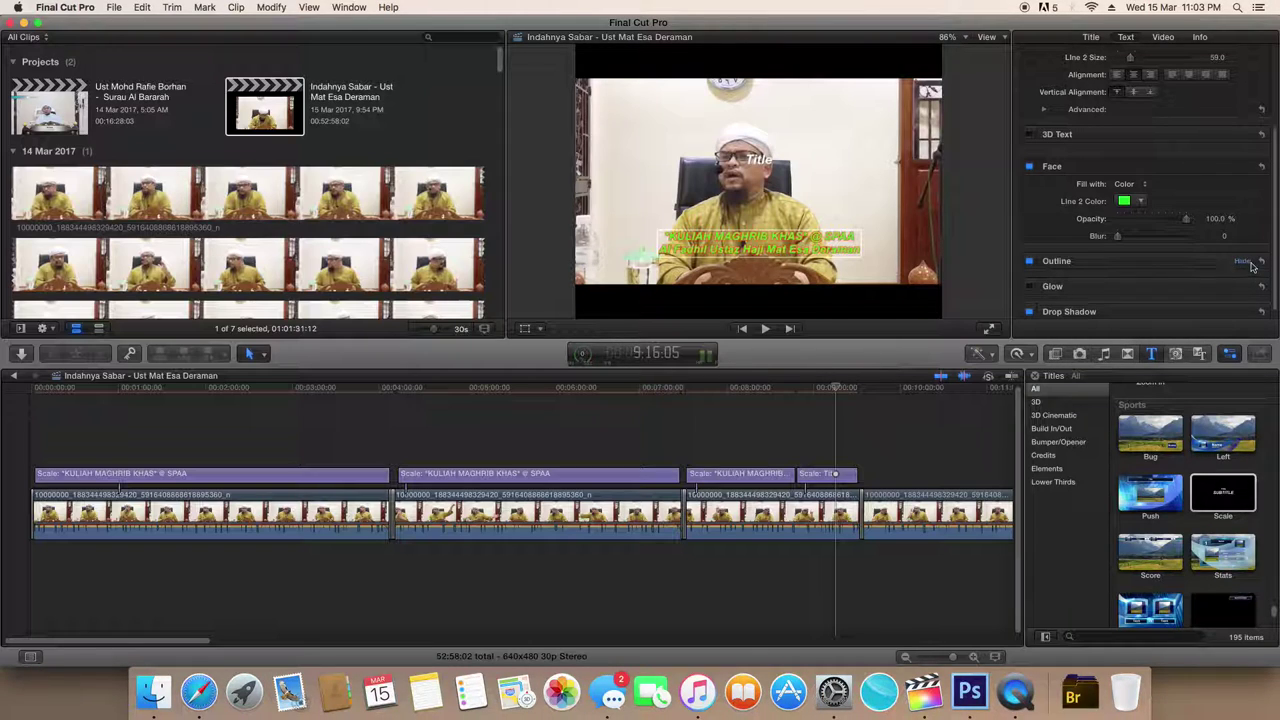
pyautogui.click(1140, 296)
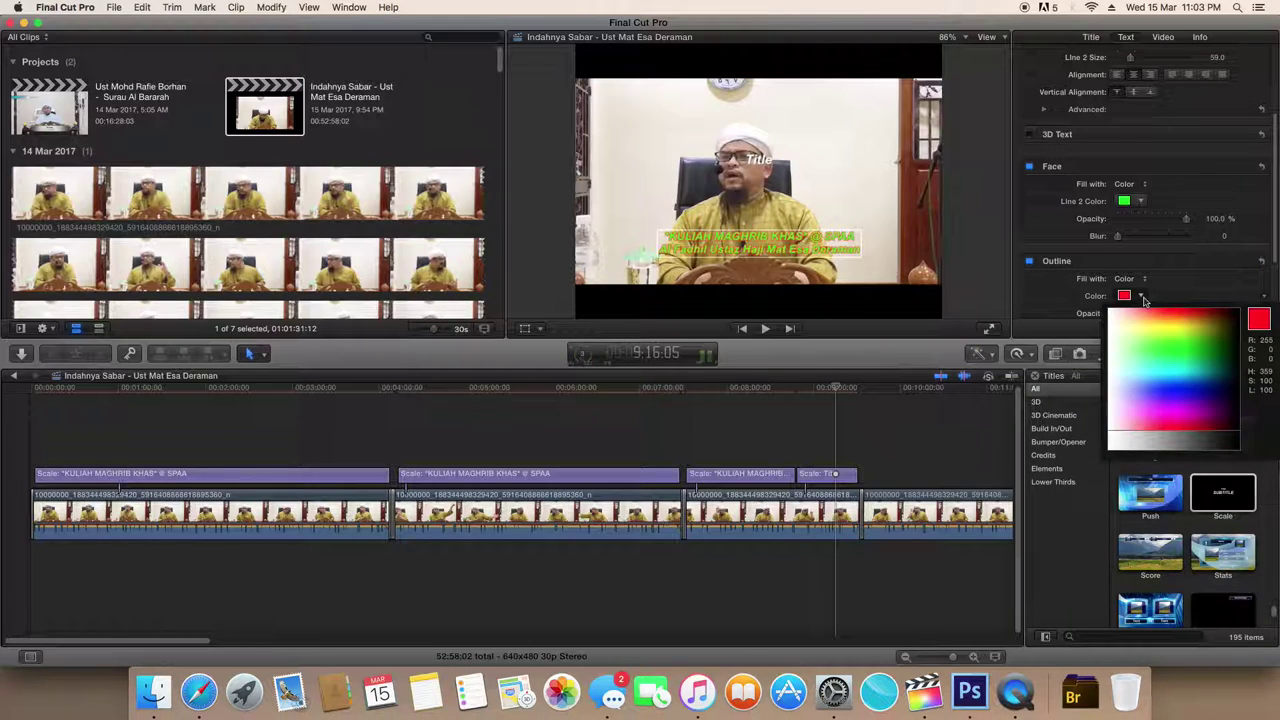
pyautogui.moveTo(1224, 323); pyautogui.dragTo(1240, 315)
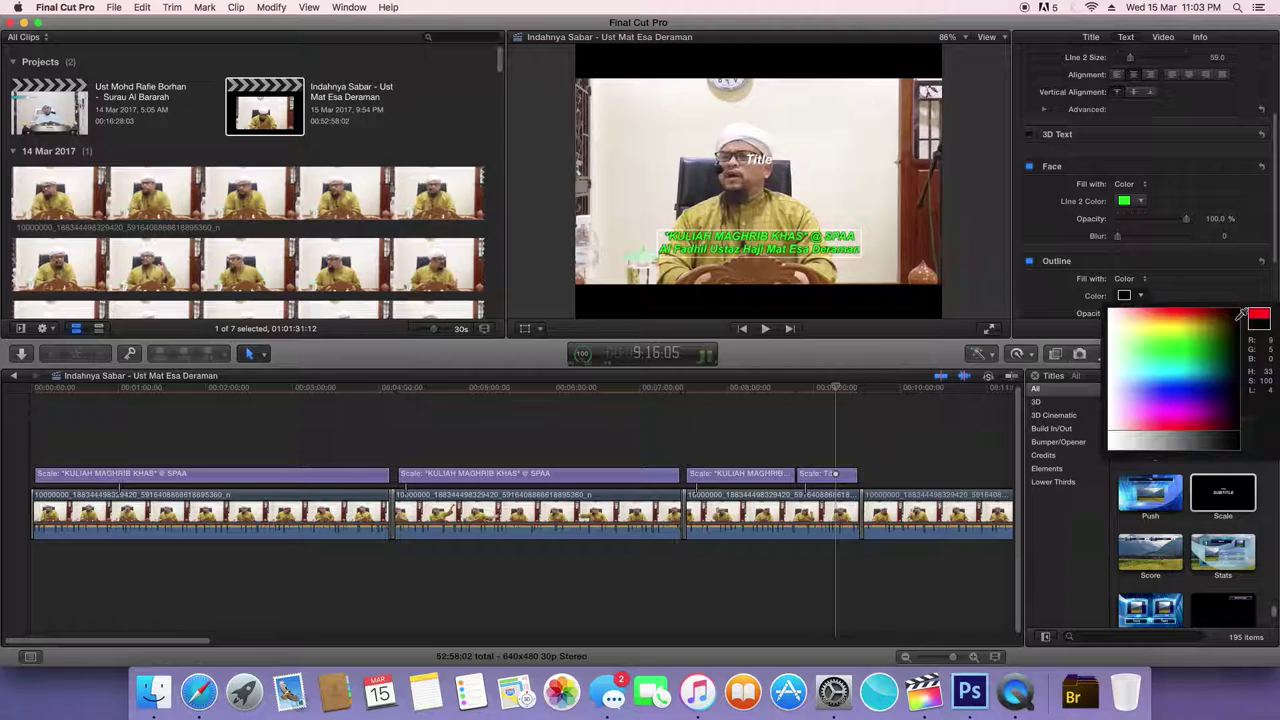
pyautogui.click(1240, 316)
# - Replace the "Title" placeholder of the new Scale title with "Searing Bergman Itu Pasti Di Uji"
pyautogui.moveTo(762, 245); pyautogui.dragTo(765, 303)
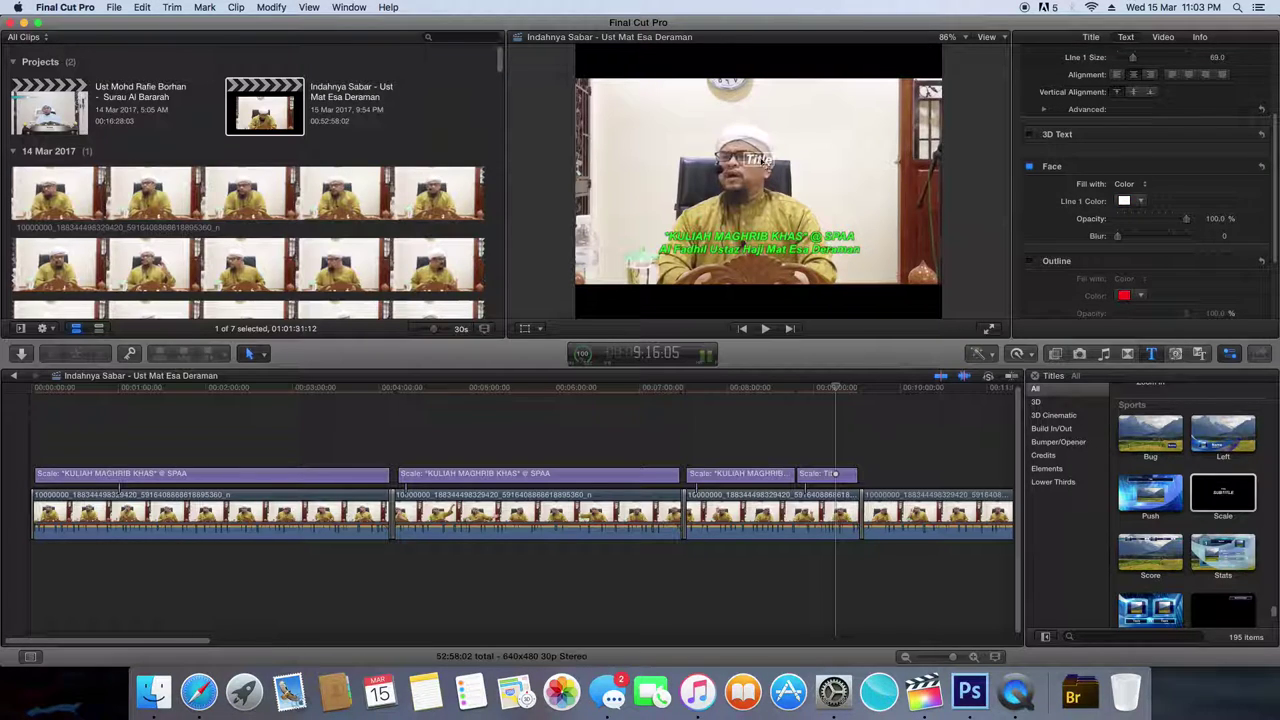
pyautogui.scroll(1, 1108, 175)
pyautogui.scroll(3, 1108, 175)
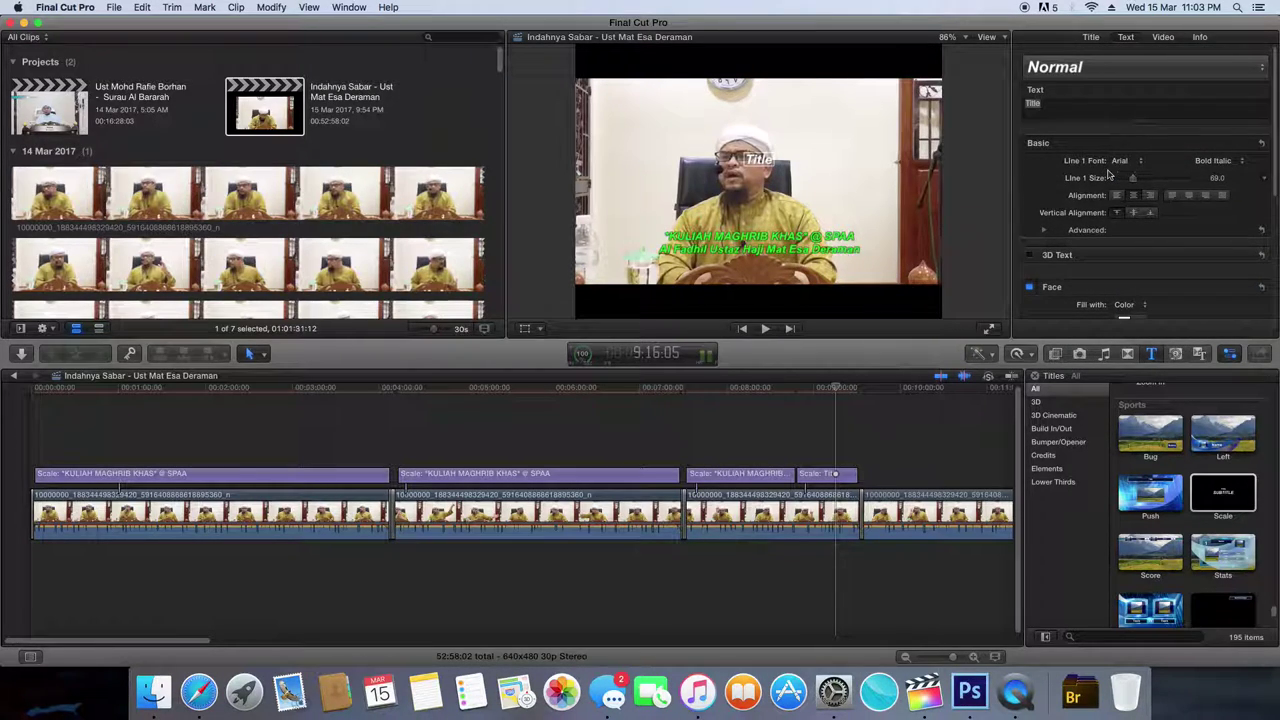
pyautogui.click(1056, 104)
pyautogui.press('BackSpace')
pyautogui.press('BackSpace')
pyautogui.press('BackSpace')
pyautogui.press('BackSpace')
pyautogui.press('BackSpace')
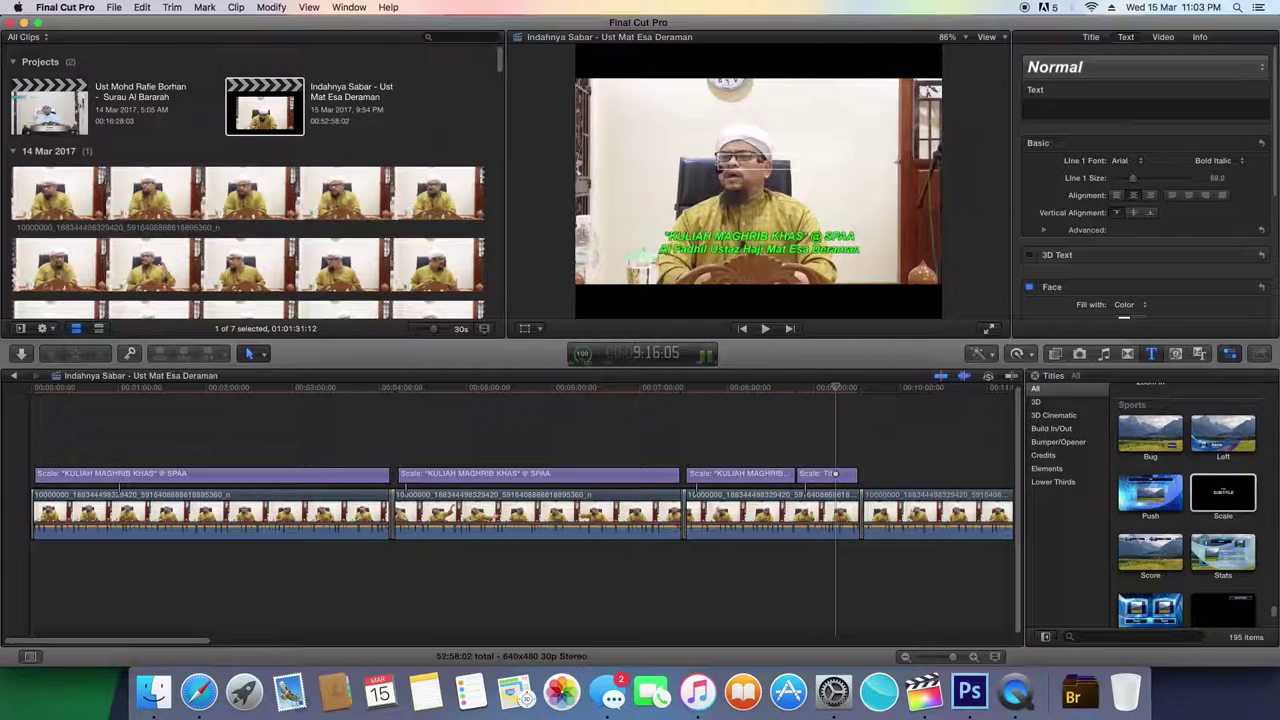
pyautogui.write('Seor')
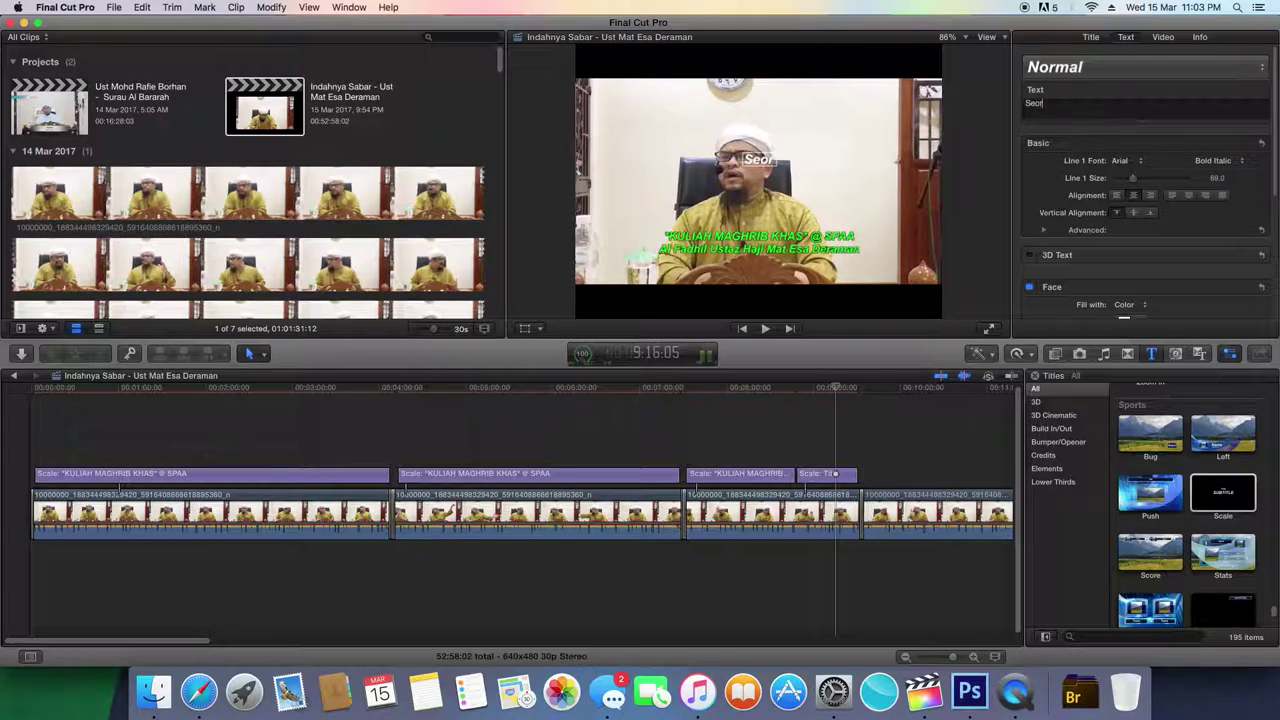
pyautogui.write('ang Ber')
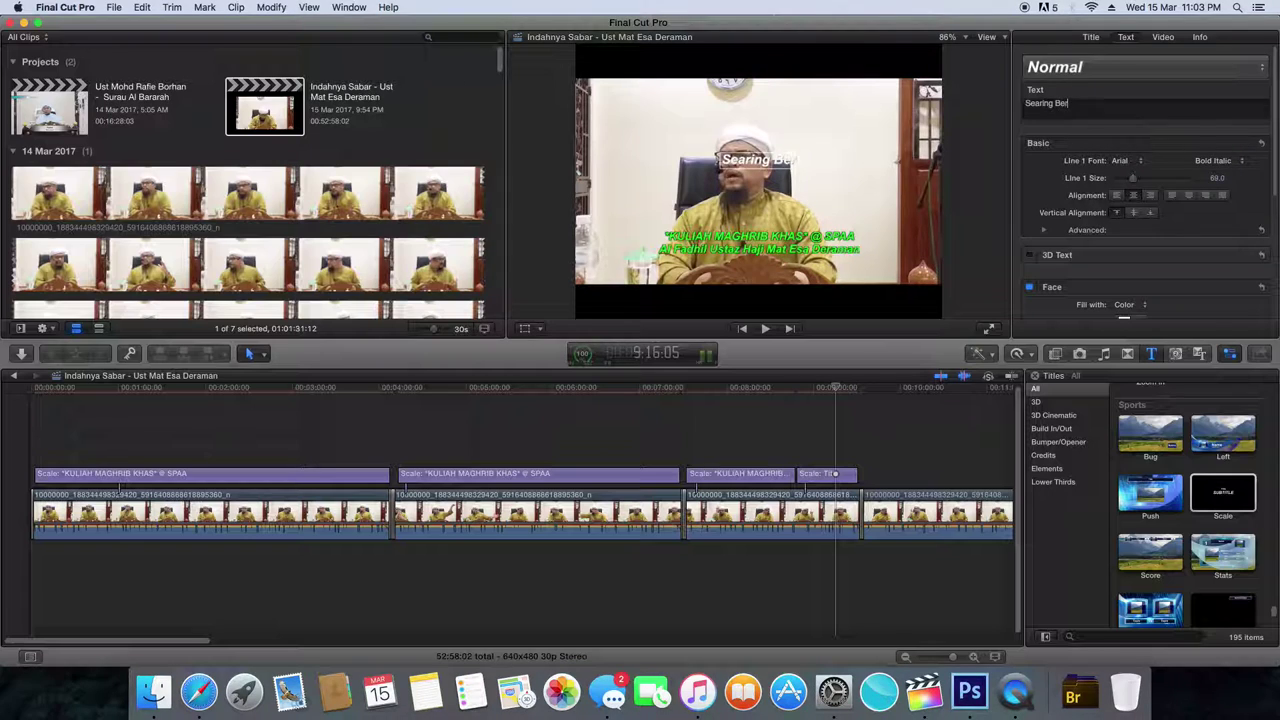
pyautogui.write('gman I')
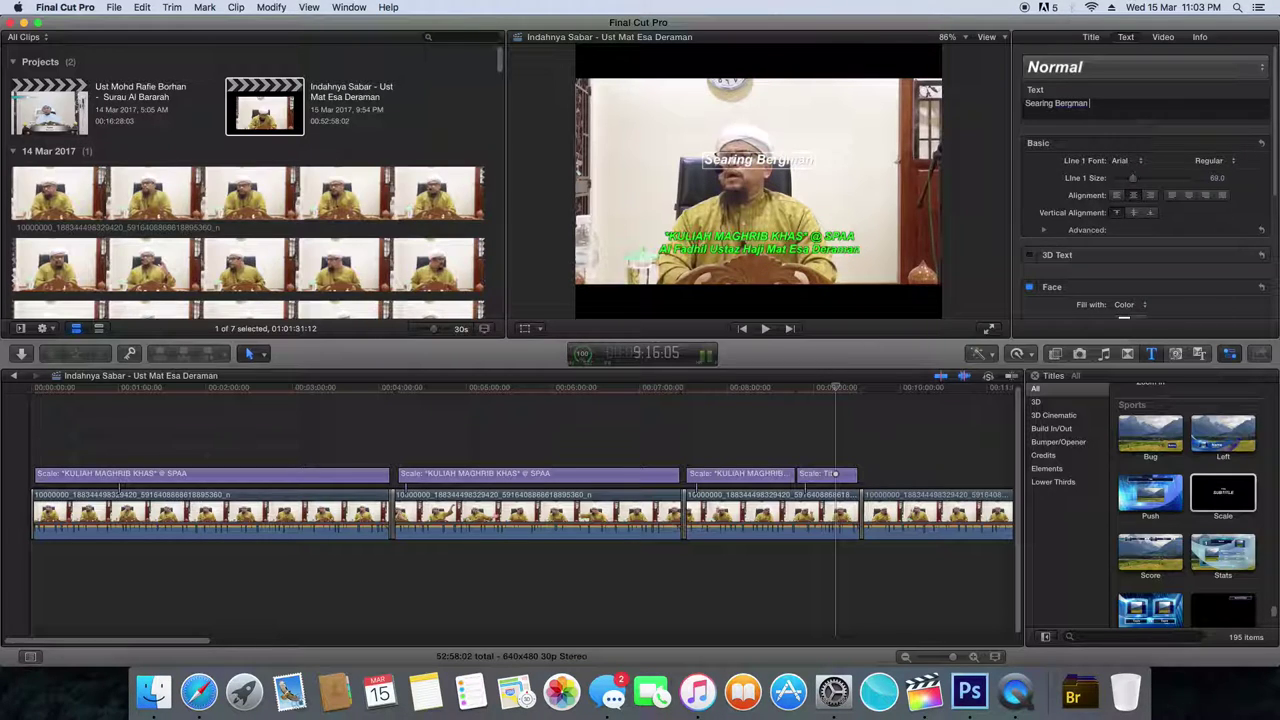
pyautogui.write('tu Pasti')
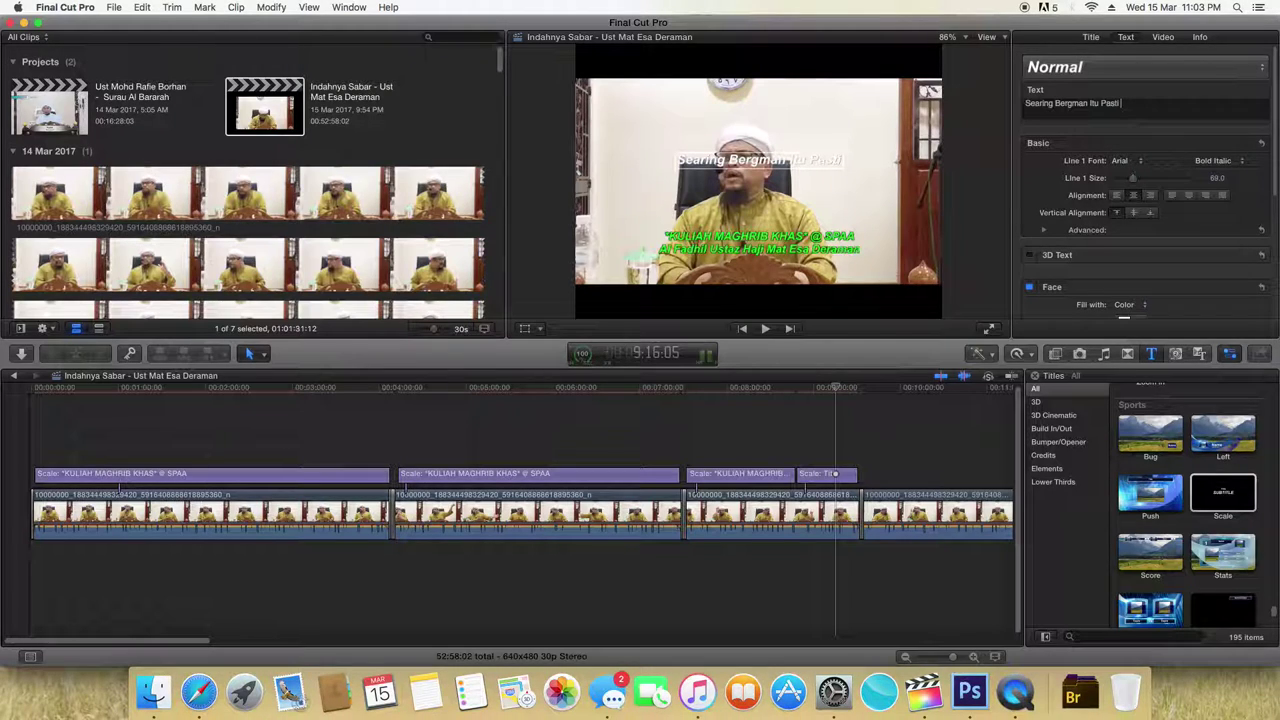
pyautogui.write(' Di')
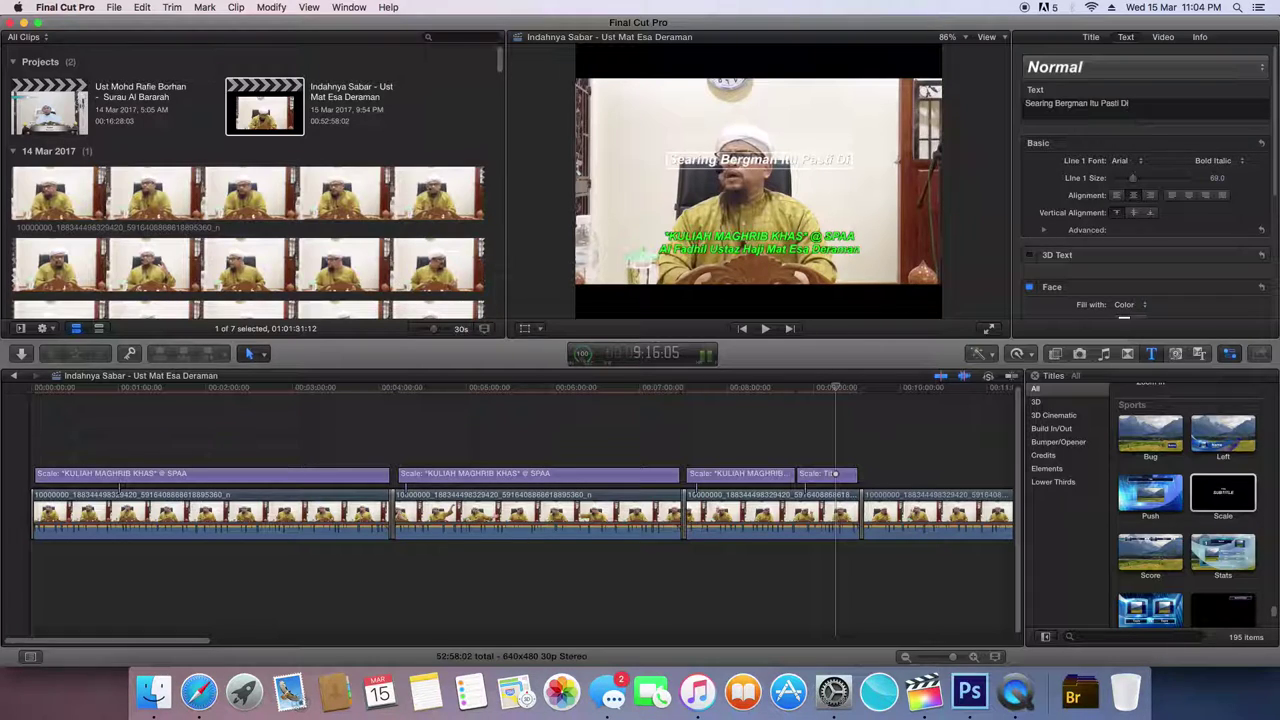
pyautogui.write('Umi')
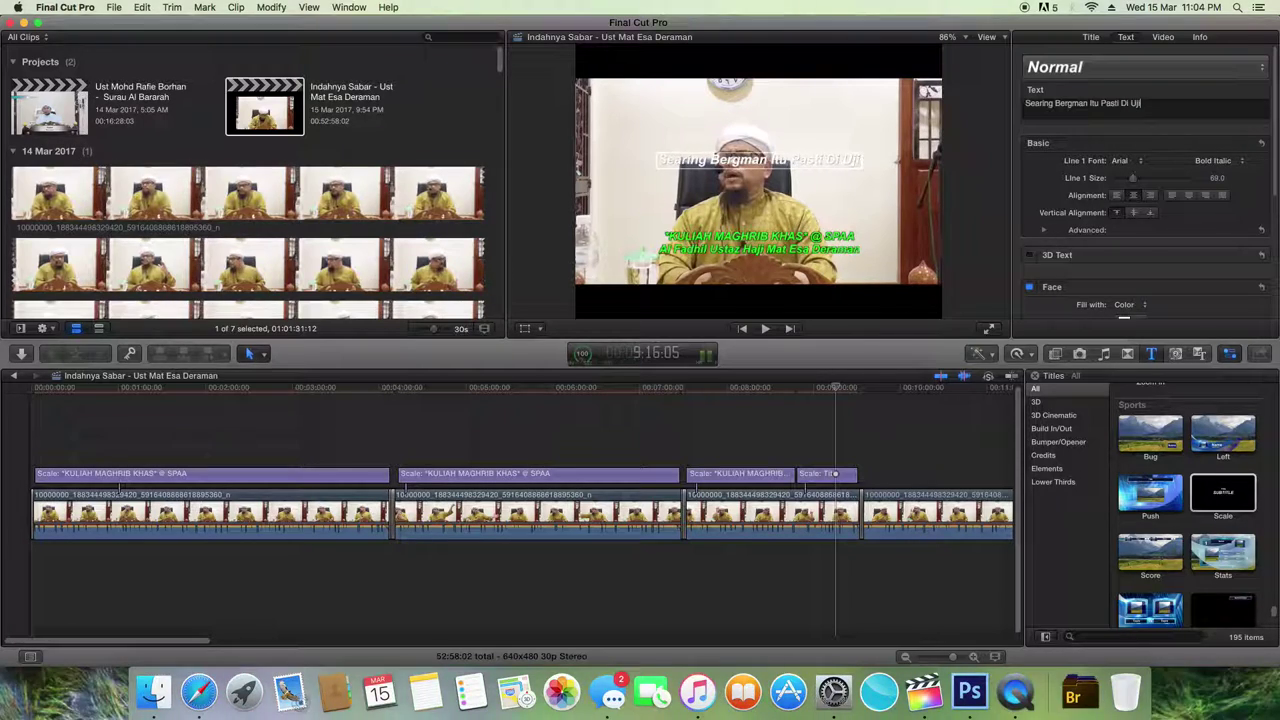
pyautogui.press('BackSpace')
pyautogui.press('BackSpace')
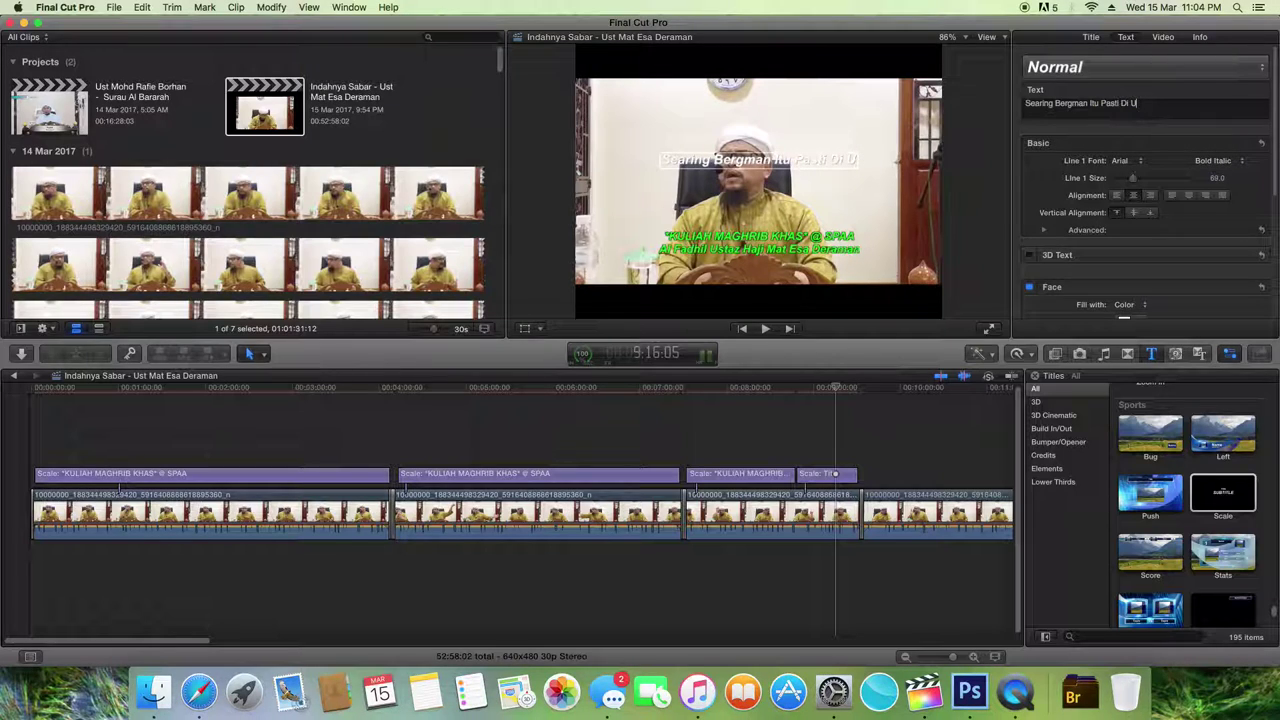
pyautogui.write('ji')
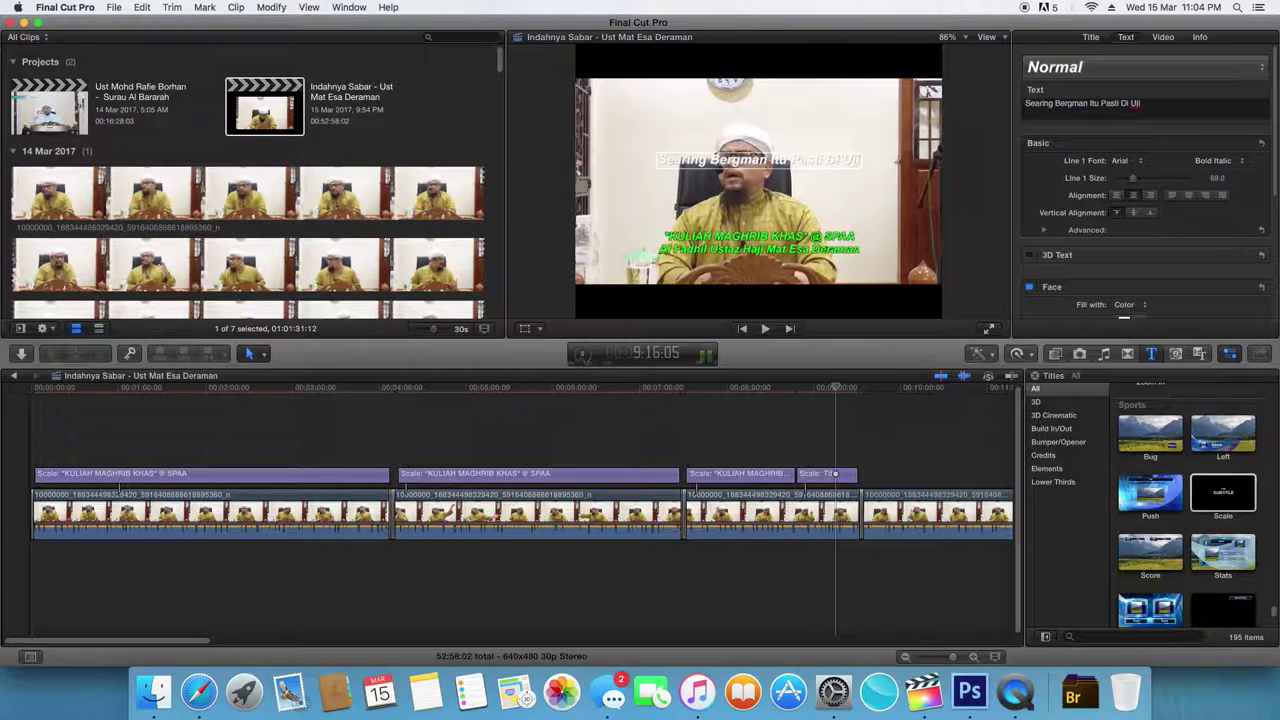
# - Correct the first two words of the headline so that it reads "Seorang Beriman Itu Pasti Di Uji"
pyautogui.press('BackSpace')
pyautogui.press('BackSpace')
pyautogui.press('BackSpace')
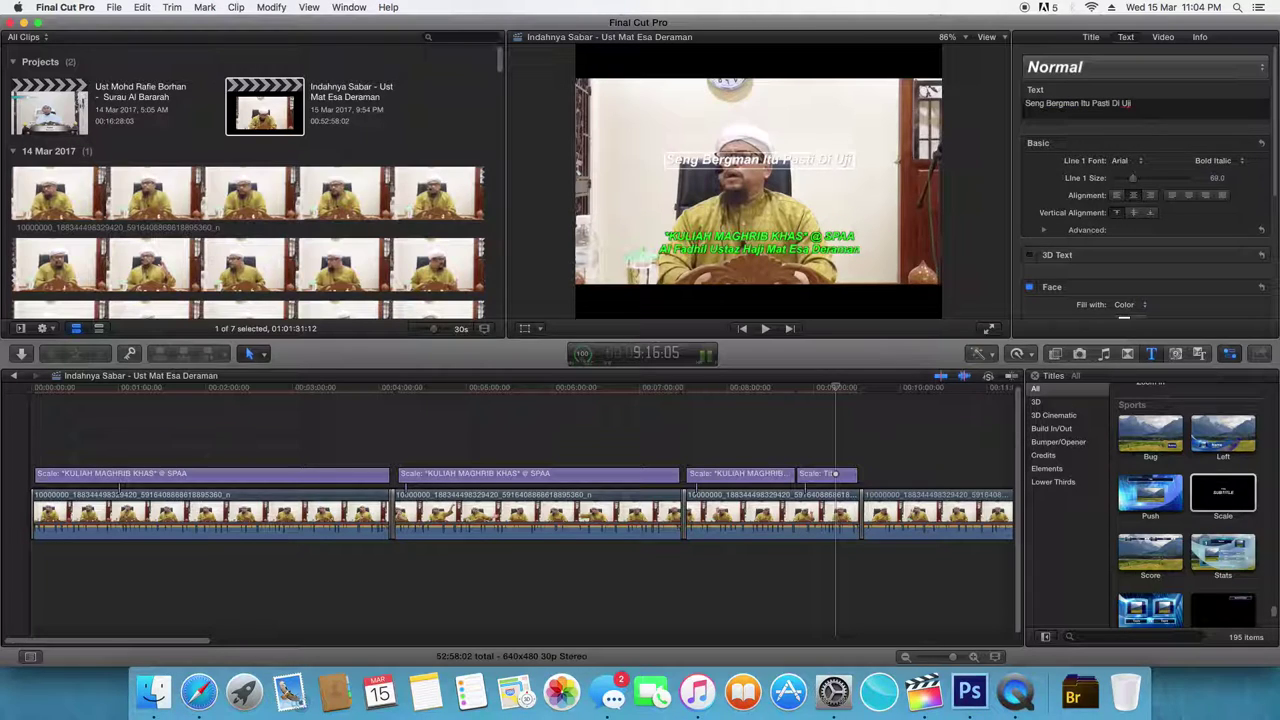
pyautogui.write('or')
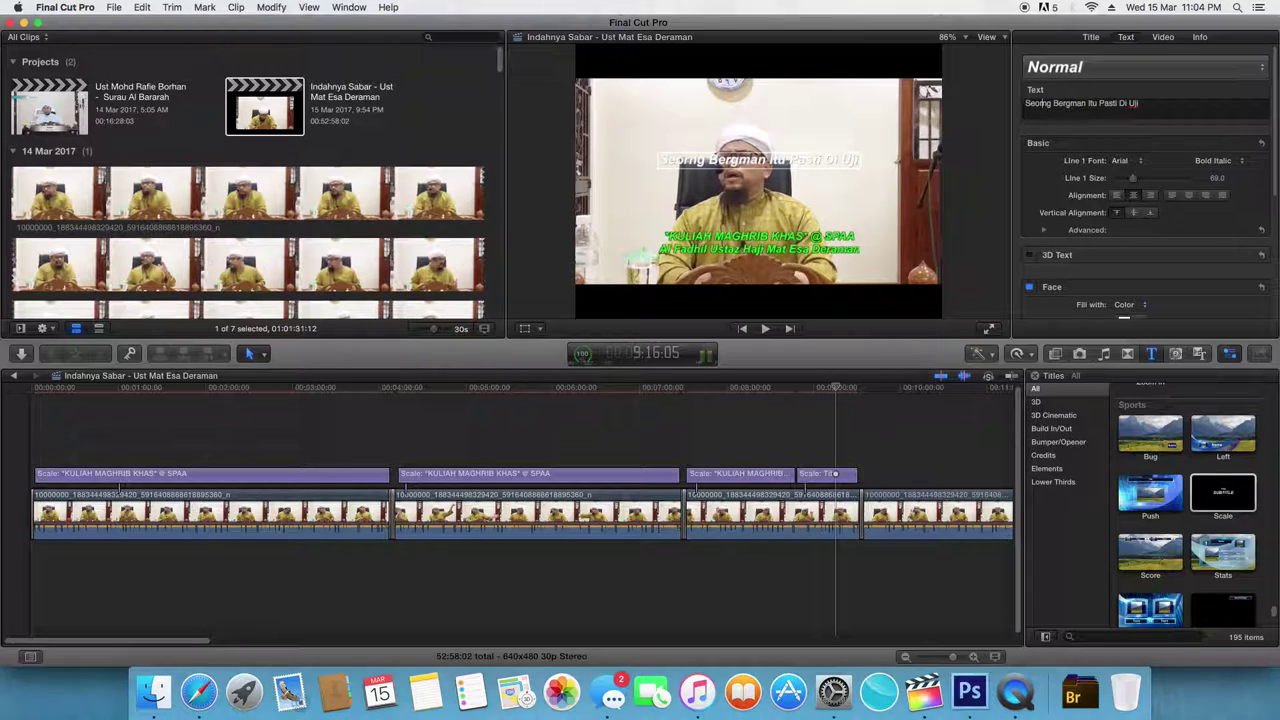
pyautogui.write('a')
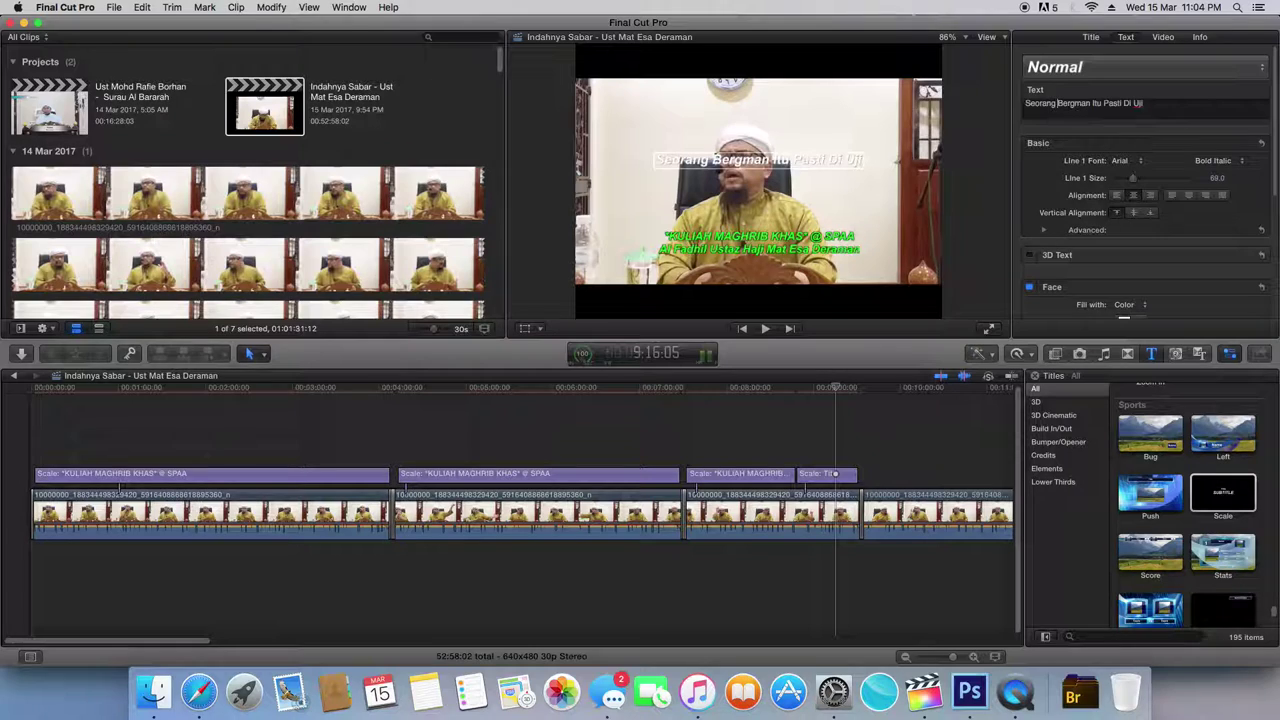
pyautogui.press('BackSpace')
pyautogui.write('i')
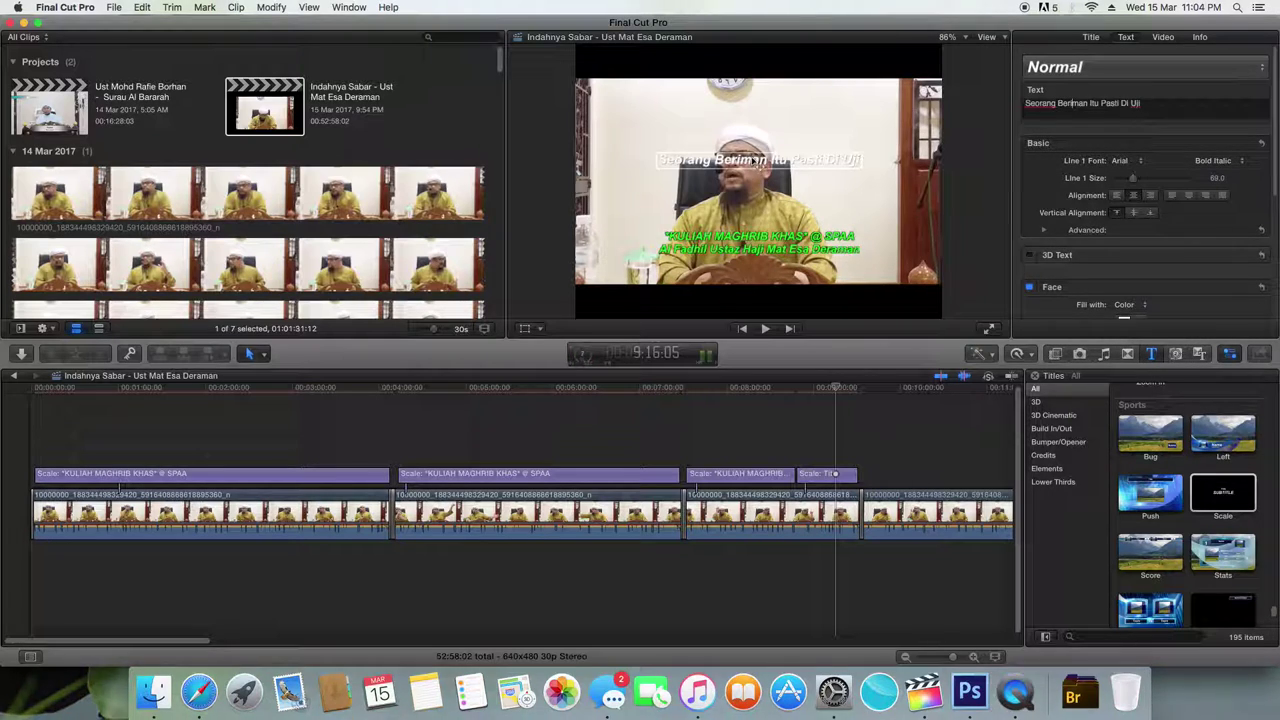
# - Move the green event lines down to the video's lower edge and place the headline directly above them
pyautogui.moveTo(745, 206); pyautogui.dragTo(746, 306)
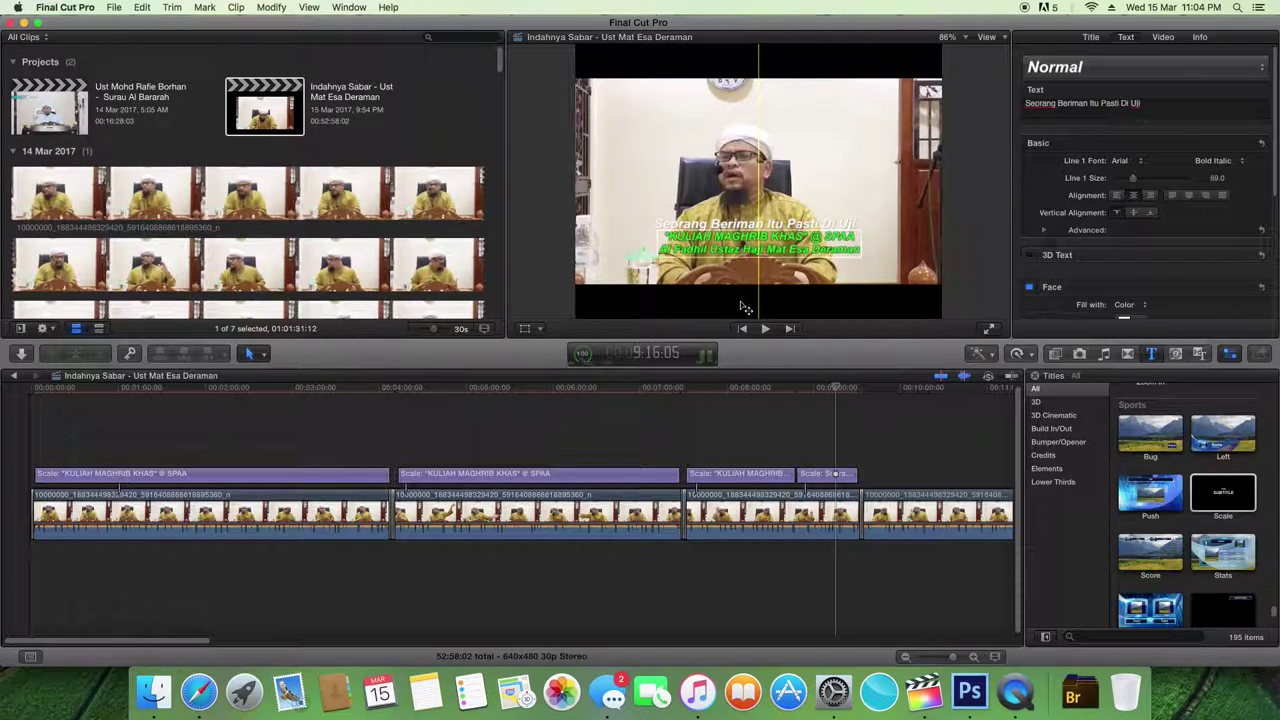
pyautogui.moveTo(758, 246); pyautogui.dragTo(756, 309)
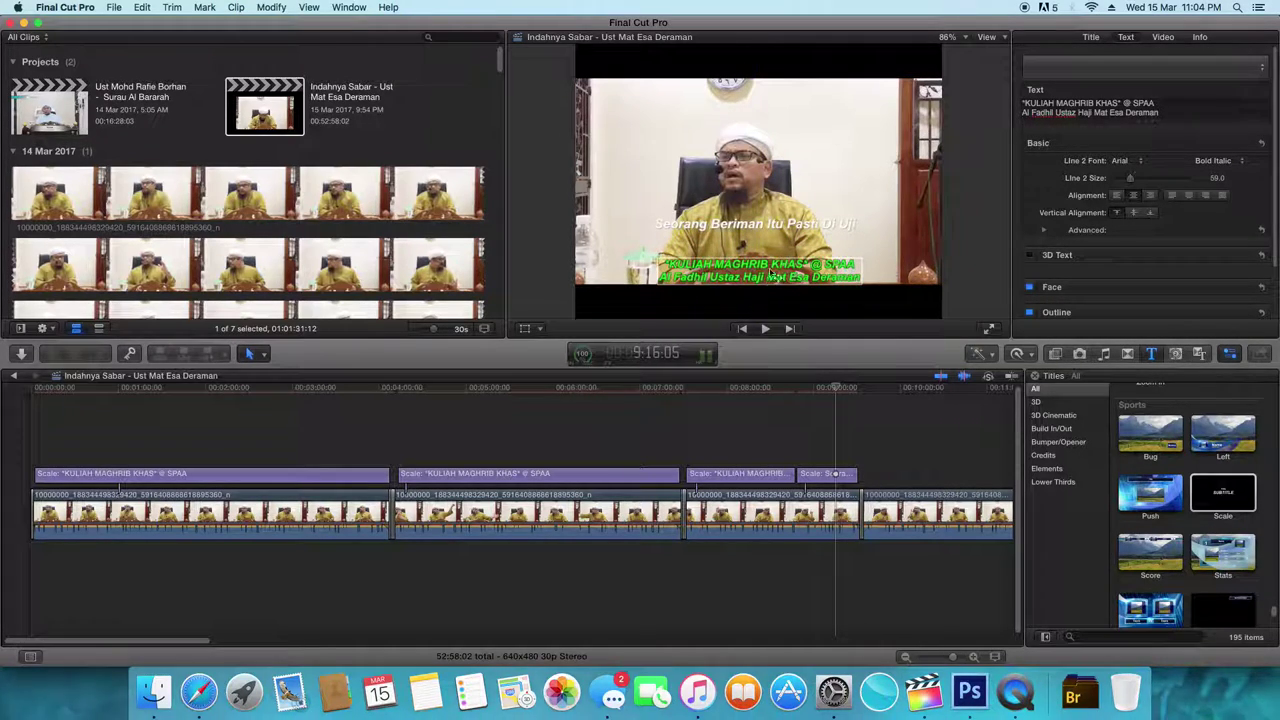
pyautogui.click(756, 219)
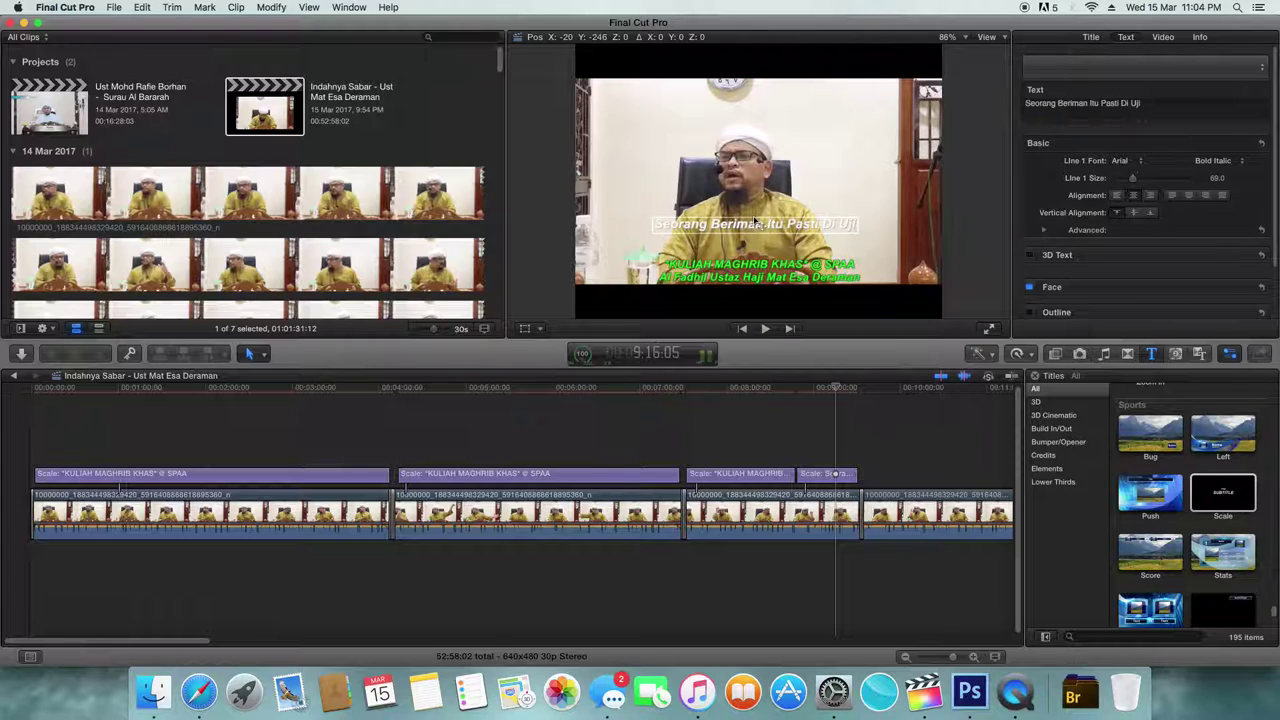
pyautogui.moveTo(756, 224); pyautogui.dragTo(765, 283)
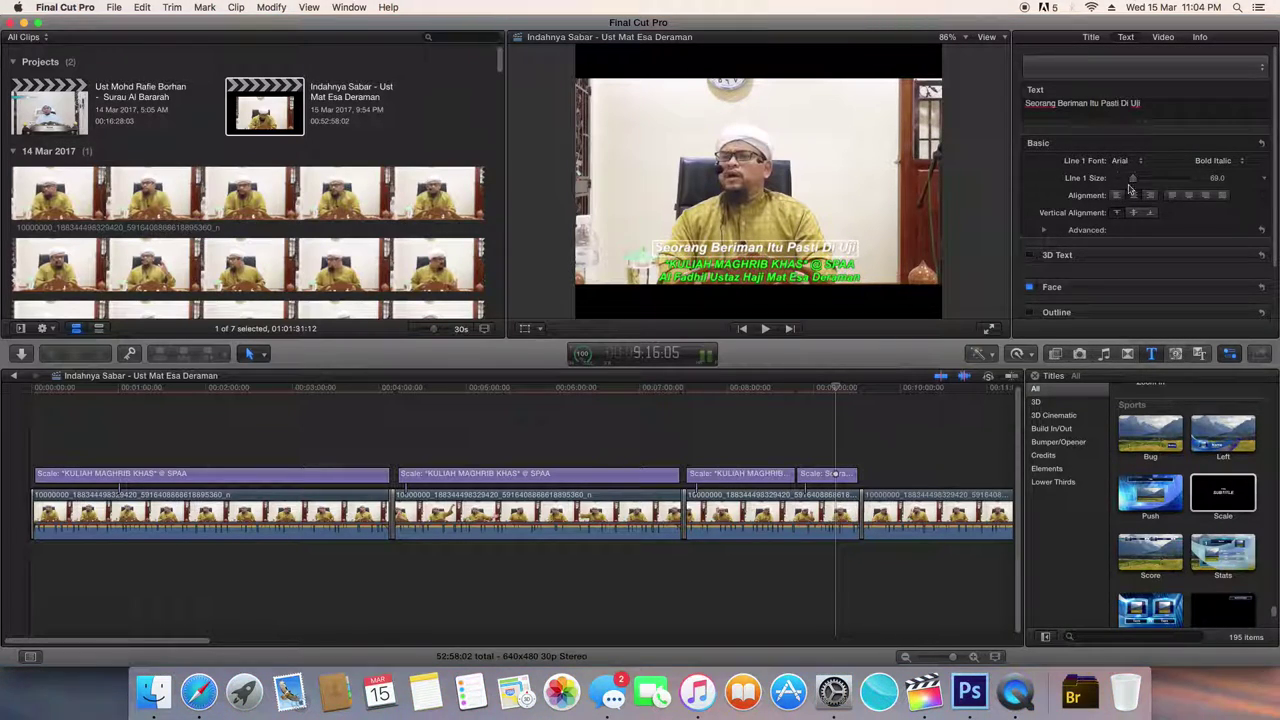
# - Enlarge the "Seorang Beriman Itu Pasti Di Uji" headline to size 77 and set its face colour to yellow
pyautogui.moveTo(1134, 182); pyautogui.dragTo(1135, 183)
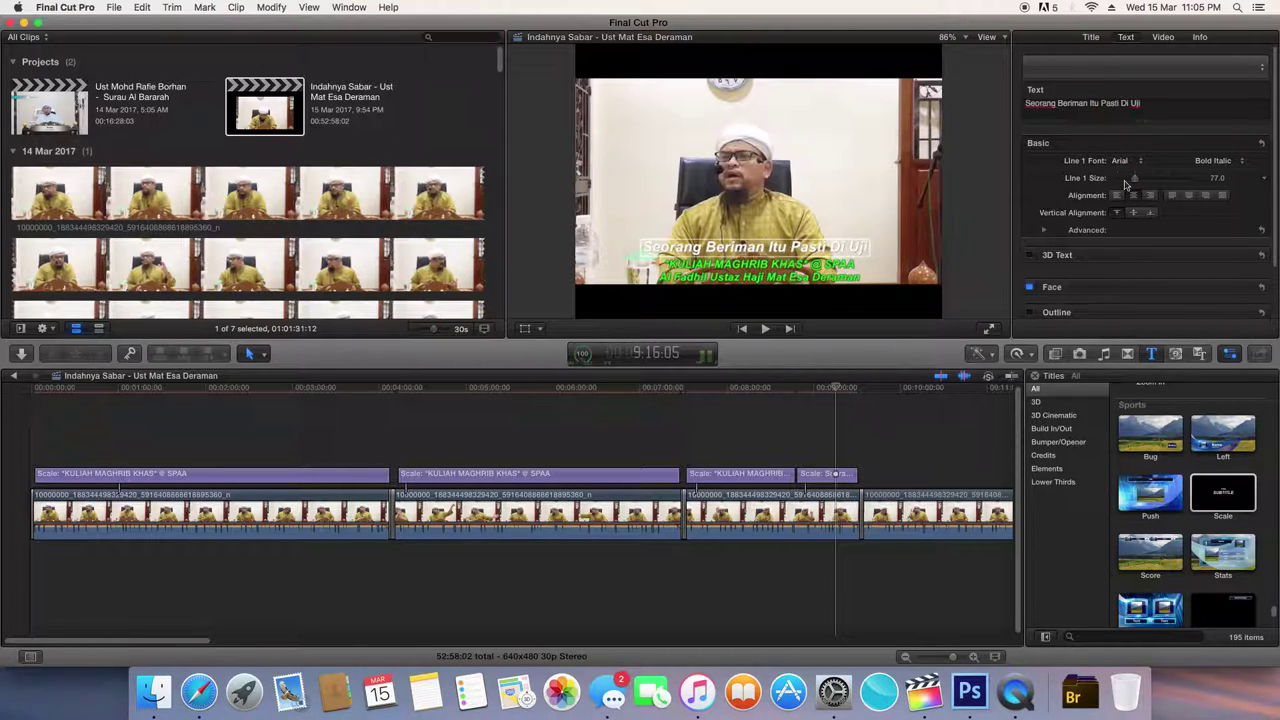
pyautogui.click(1237, 288)
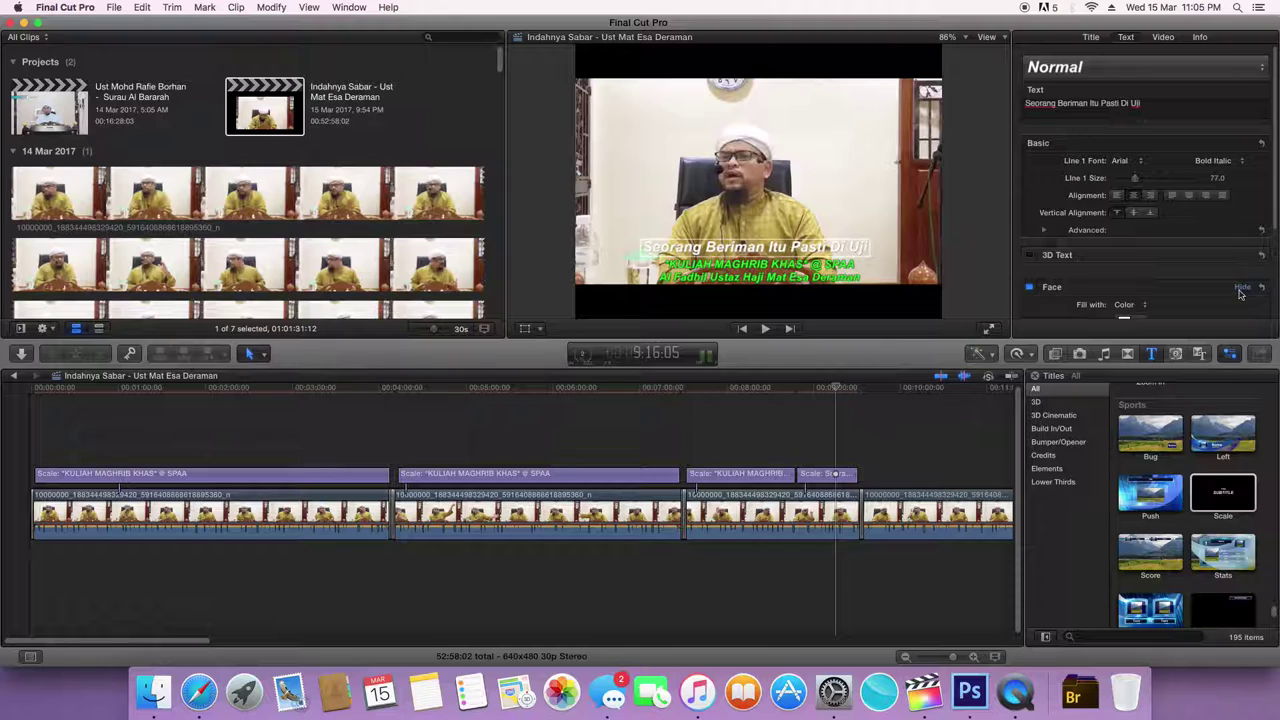
pyautogui.click(1144, 258)
pyautogui.moveTo(1165, 280)
pyautogui.mouseDown()
pyautogui.moveTo(1215, 302)
pyautogui.moveTo(1213, 289)
pyautogui.moveTo(1171, 283)
pyautogui.mouseUp()
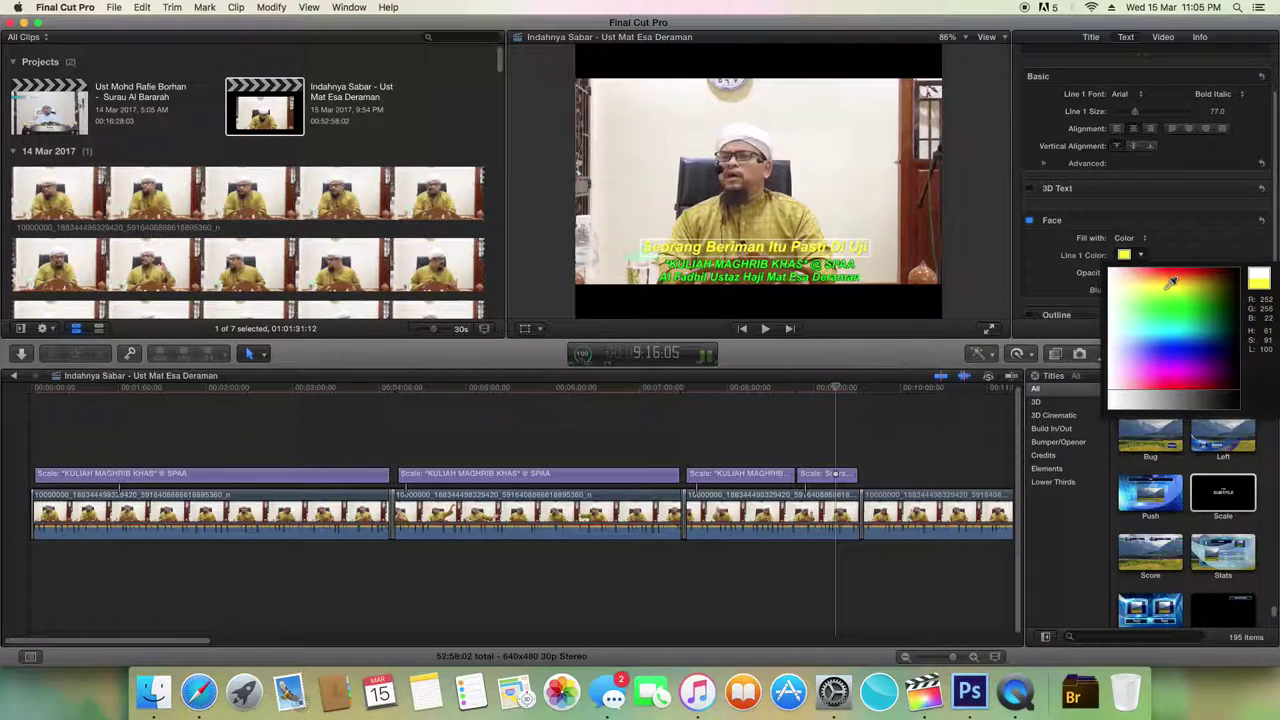
pyautogui.click(1185, 349)
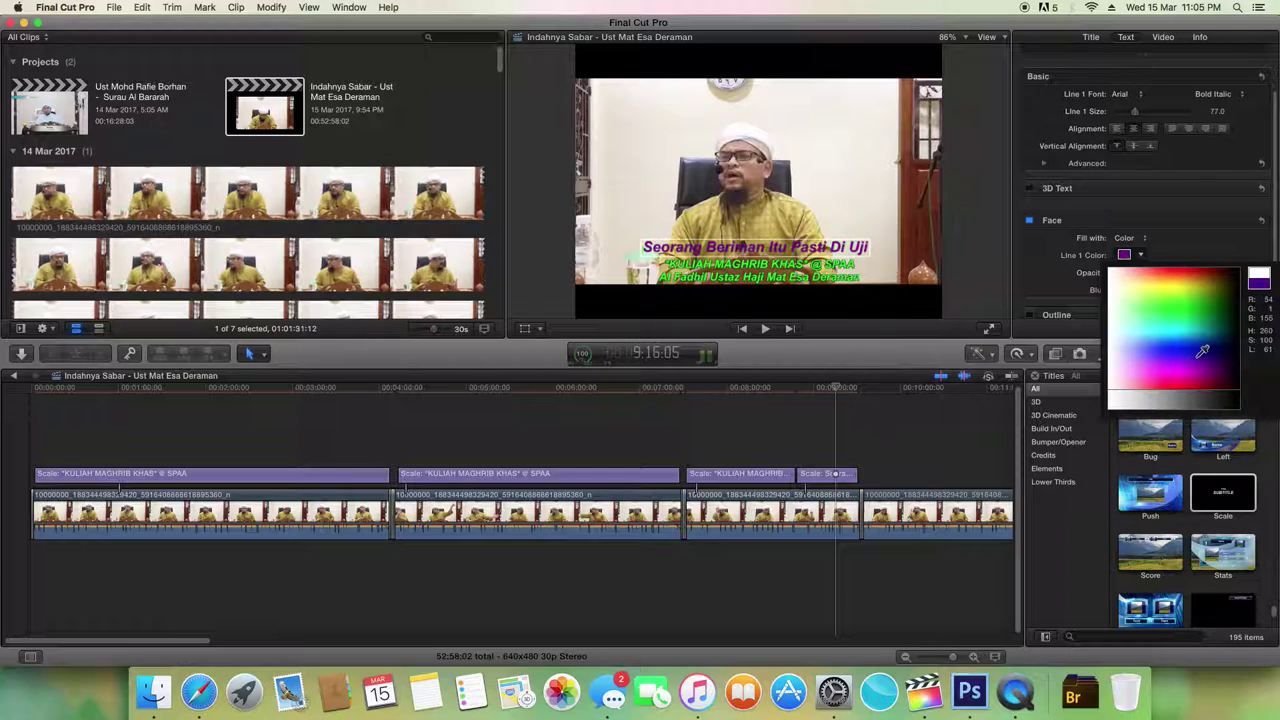
pyautogui.moveTo(1181, 364); pyautogui.dragTo(1237, 287)
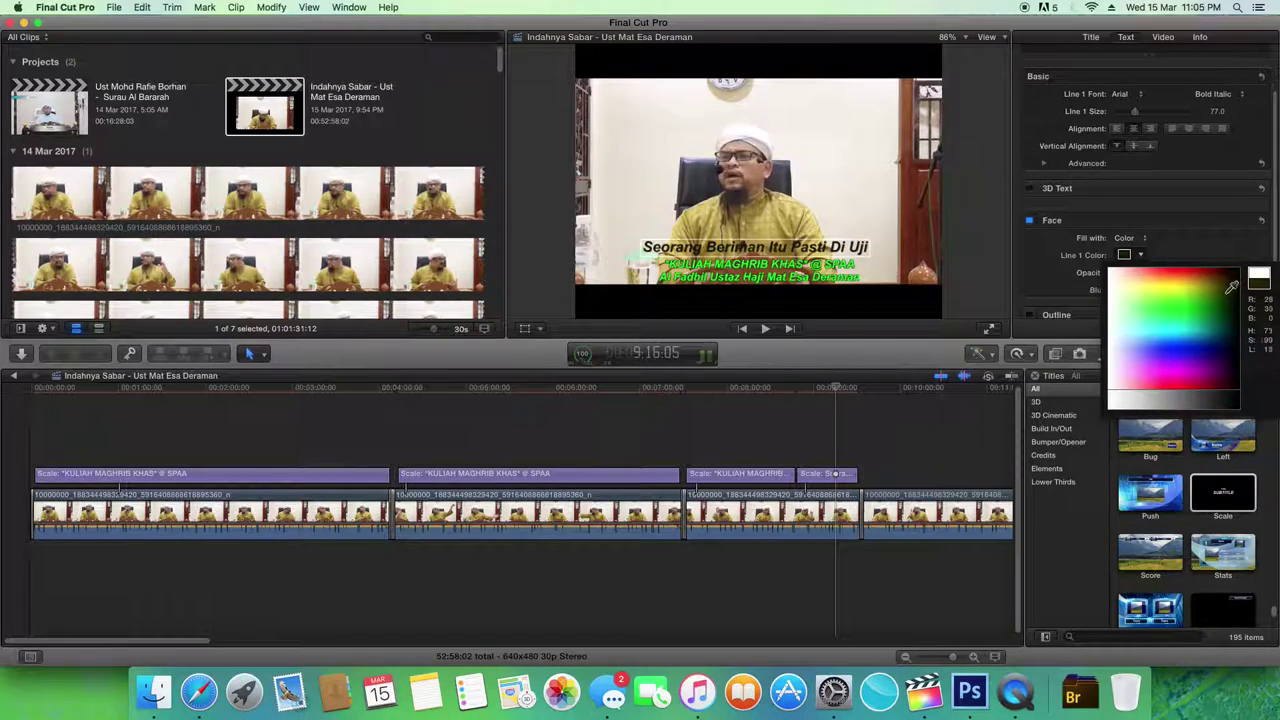
pyautogui.moveTo(1150, 288); pyautogui.dragTo(1185, 292)
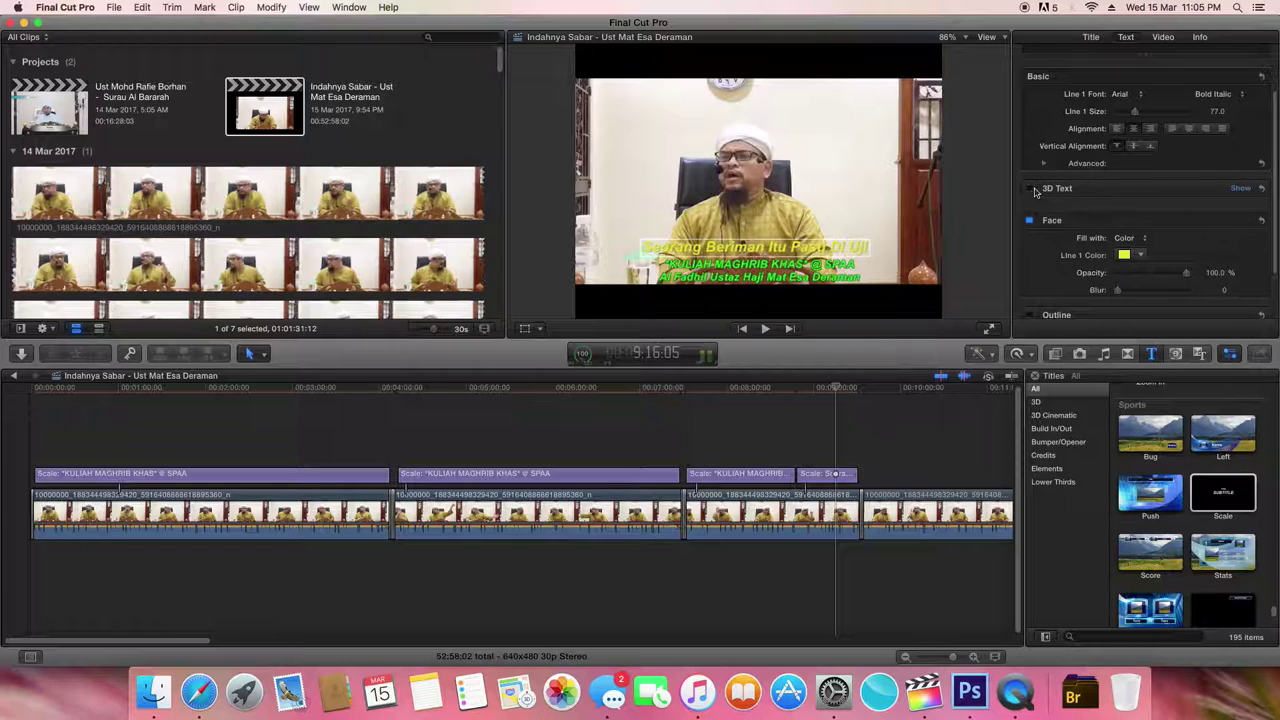
# - Turn on 3D text for the headline and change its font to Big Caslon
pyautogui.click(1029, 188)
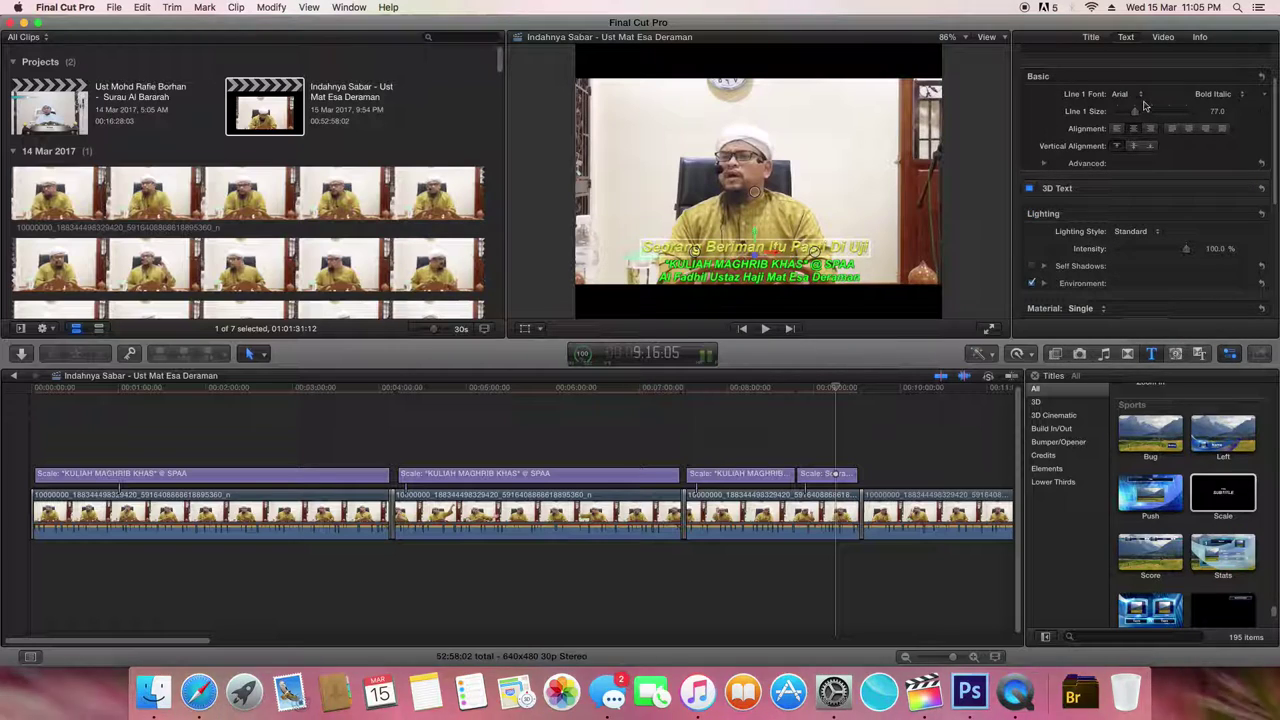
pyautogui.click(1125, 93)
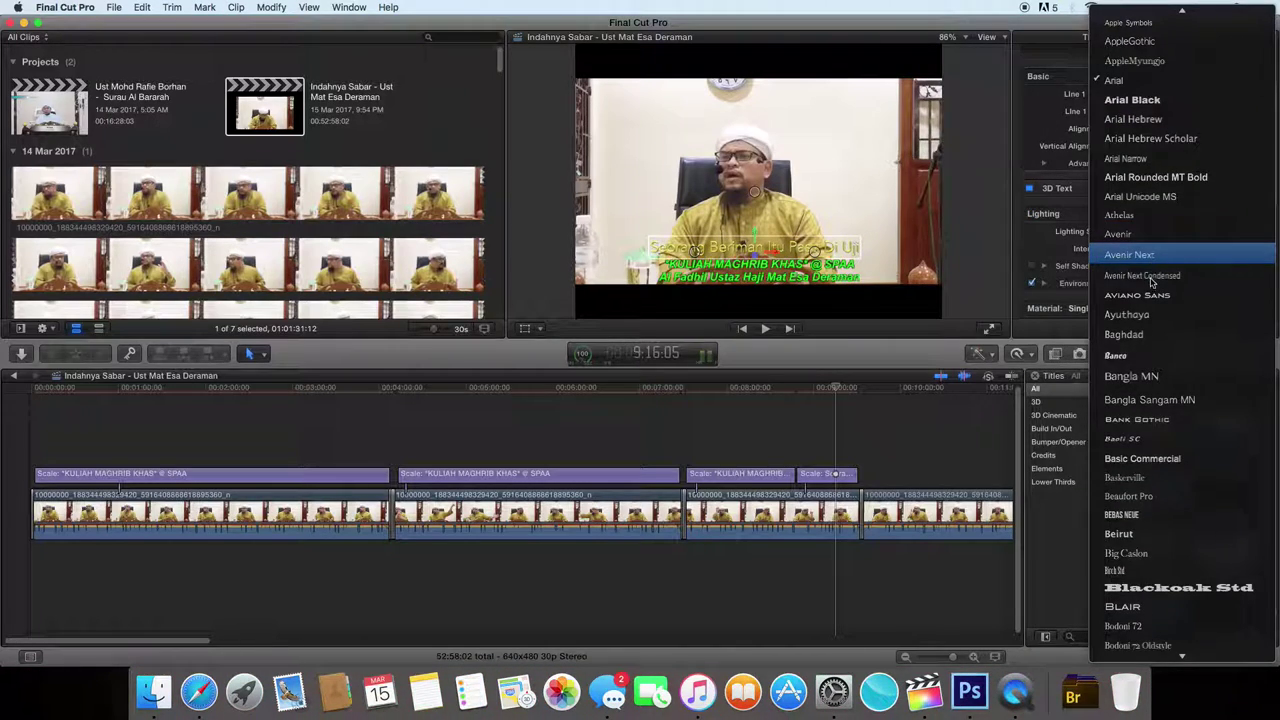
pyautogui.scroll(-5, 1148, 300)
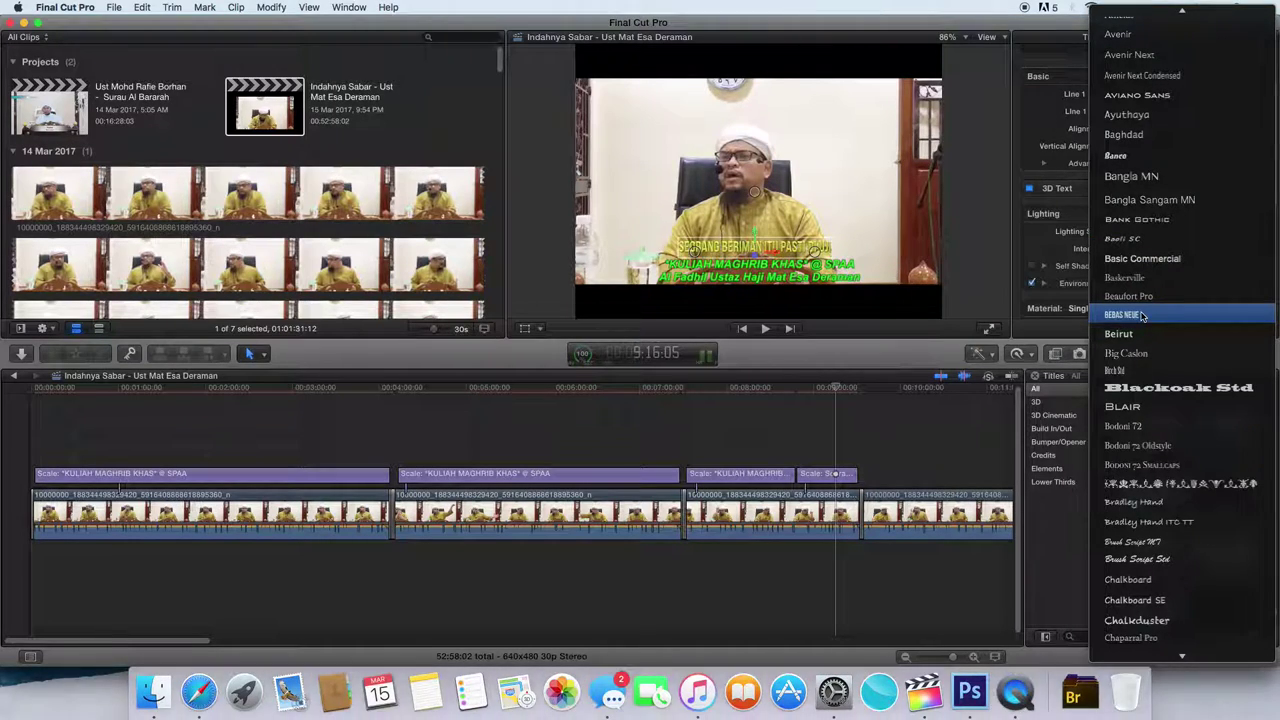
pyautogui.click(1148, 353)
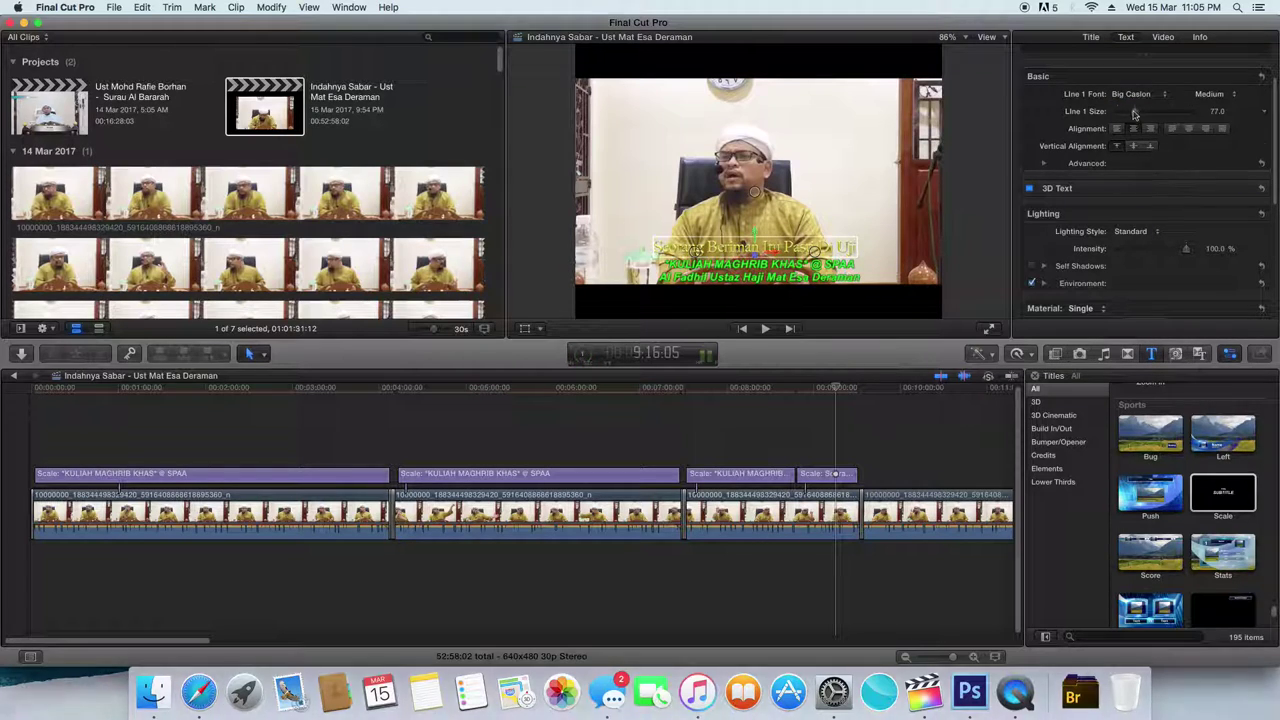
# - Browse the font list and set the headline's font to Bebas Neue
pyautogui.click(1160, 95)
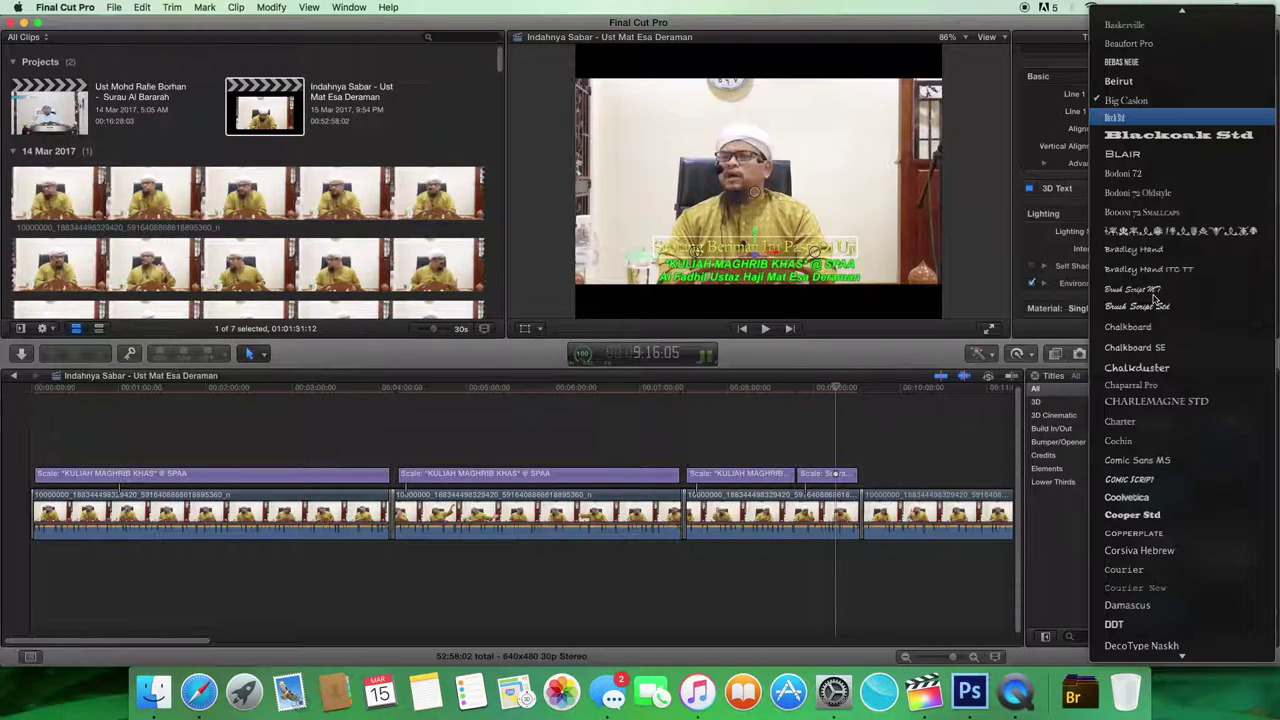
pyautogui.scroll(-5, 1145, 313)
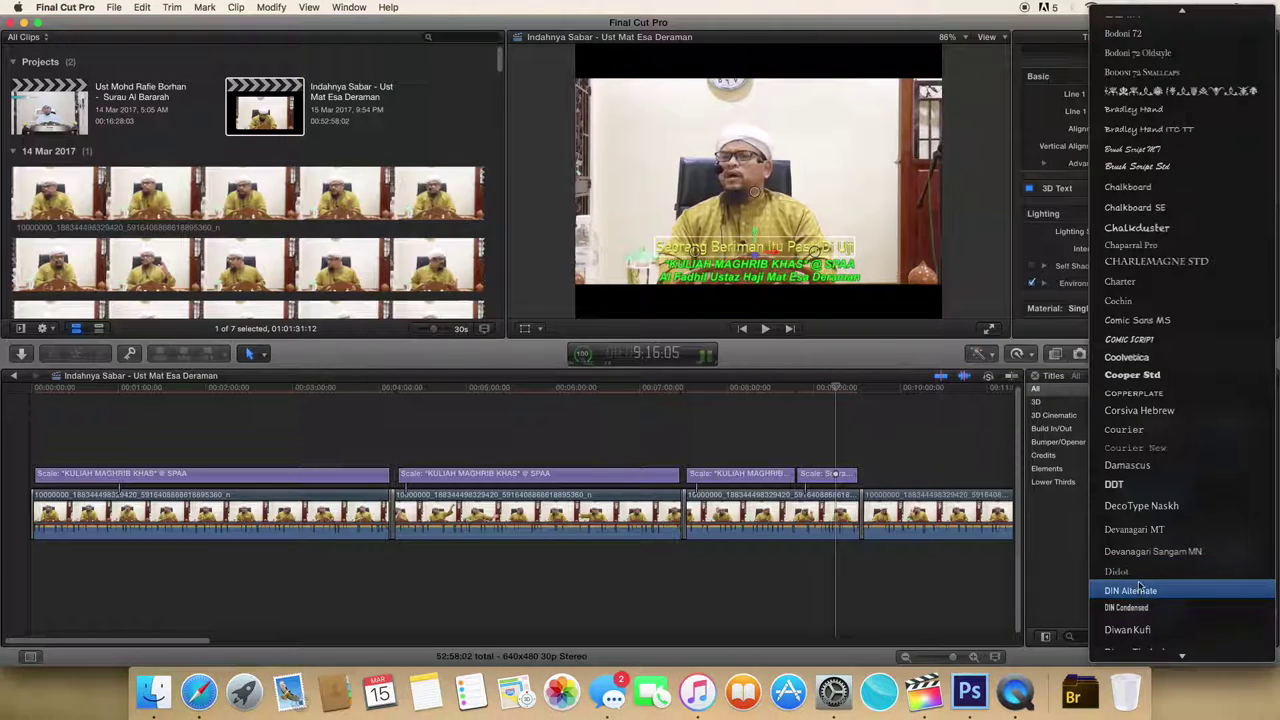
pyautogui.scroll(-3, 1150, 410)
pyautogui.scroll(5, 1150, 400)
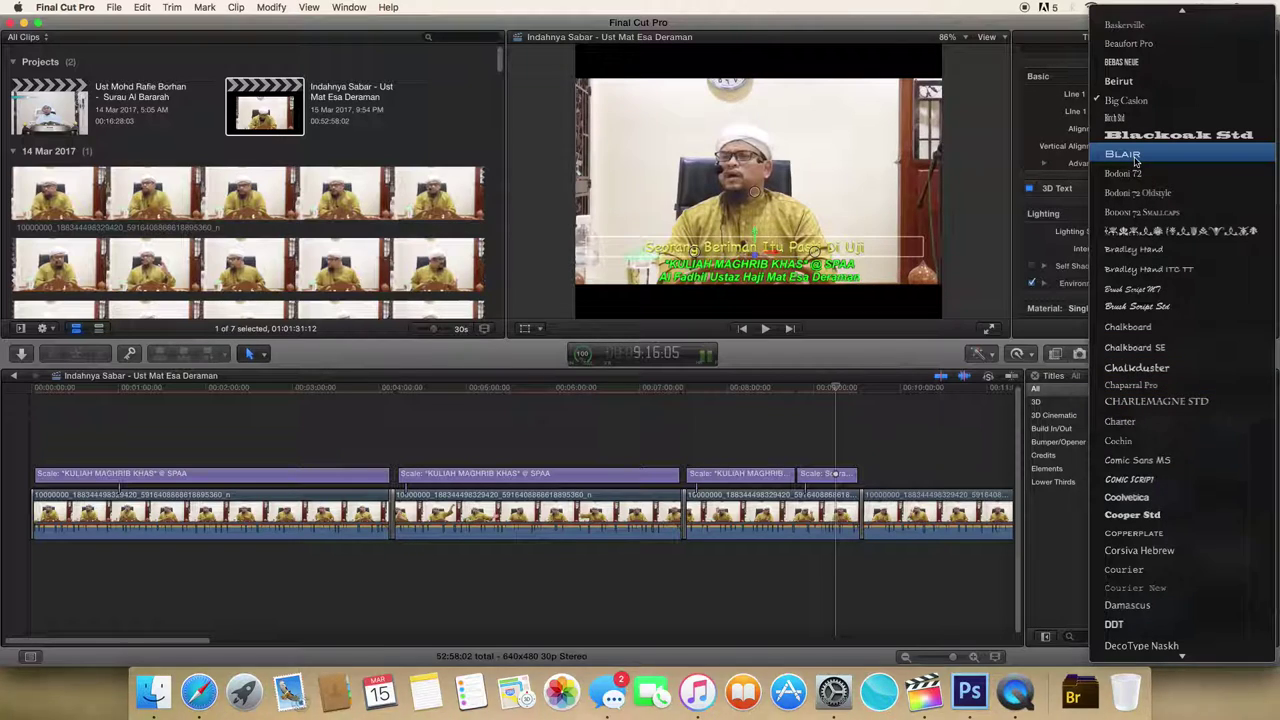
pyautogui.click(1122, 62)
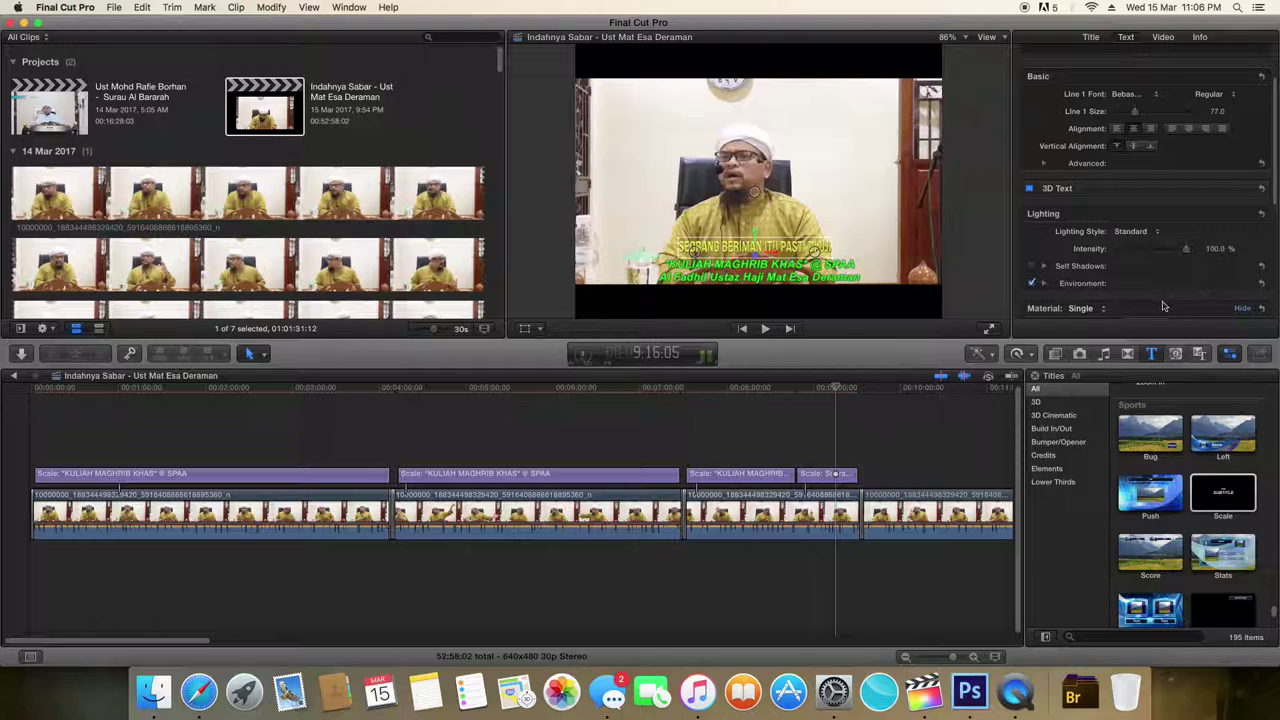
# - Turn off 3D text for the headline and set its face colour to cyan, about RGB 66, 255, 247
pyautogui.scroll(-5, 1150, 220)
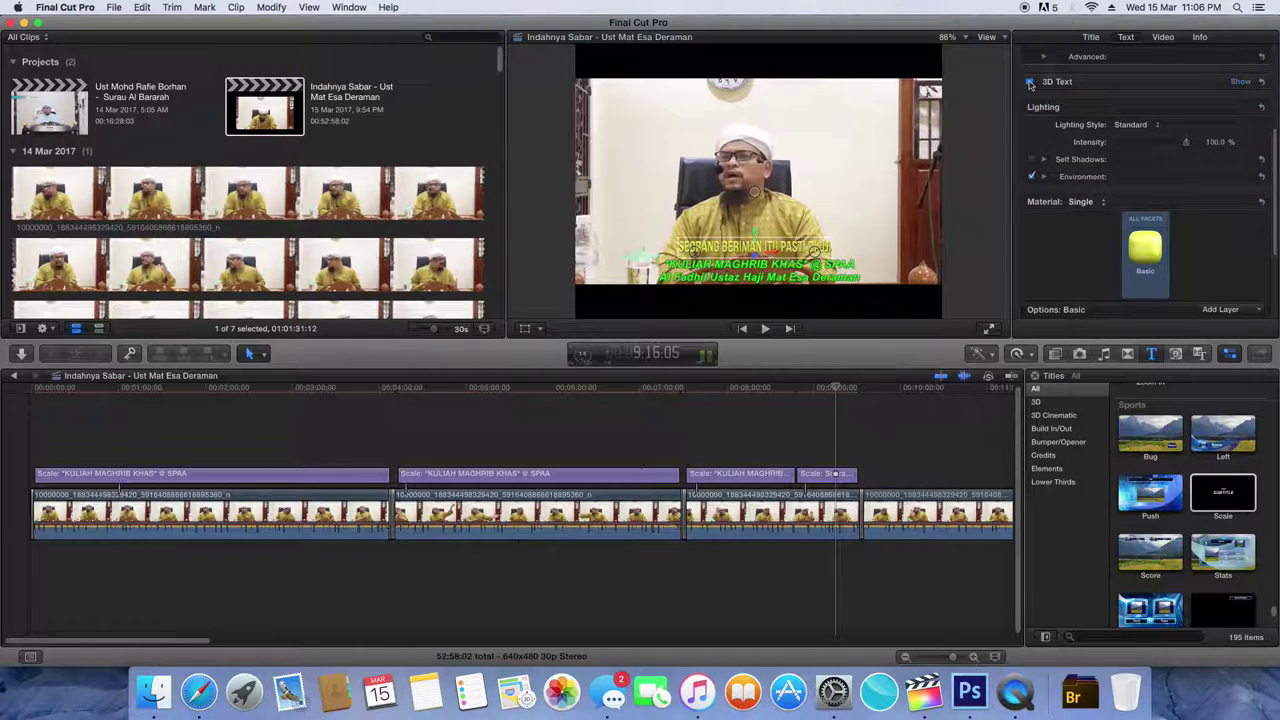
pyautogui.click(1030, 82)
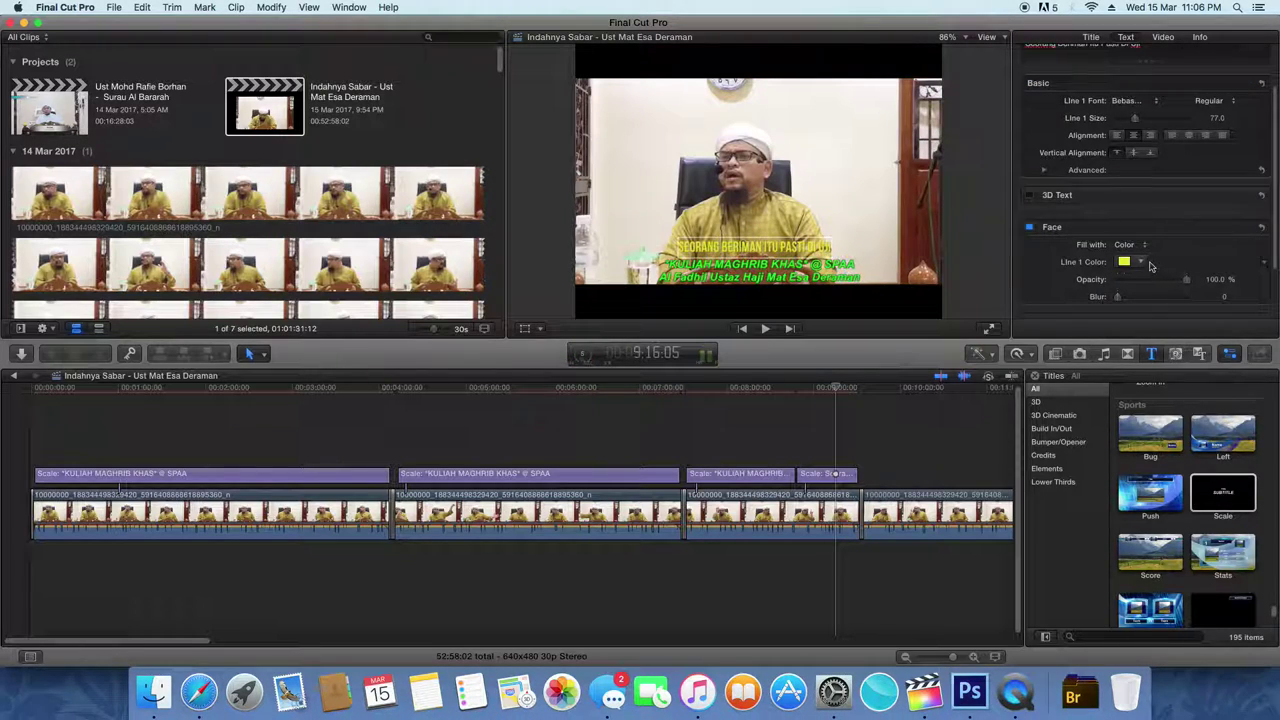
pyautogui.click(1140, 261)
pyautogui.moveTo(1183, 276); pyautogui.dragTo(1181, 322)
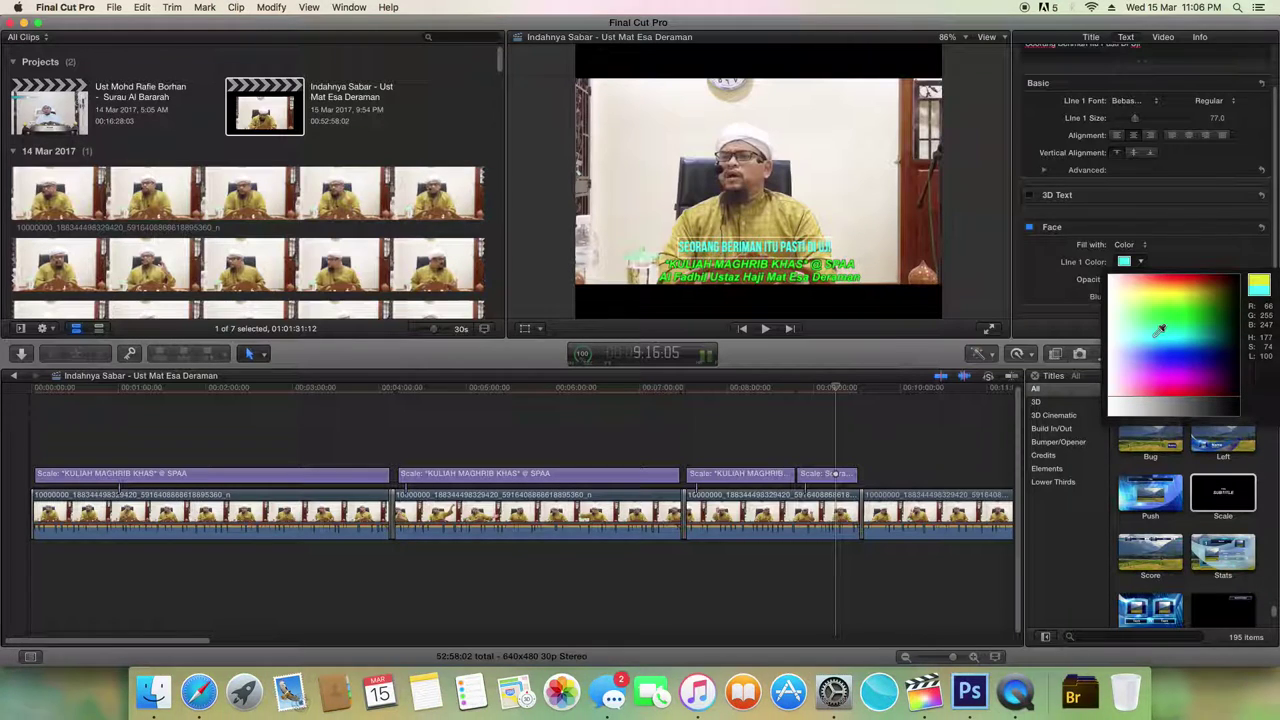
pyautogui.press('Escape')
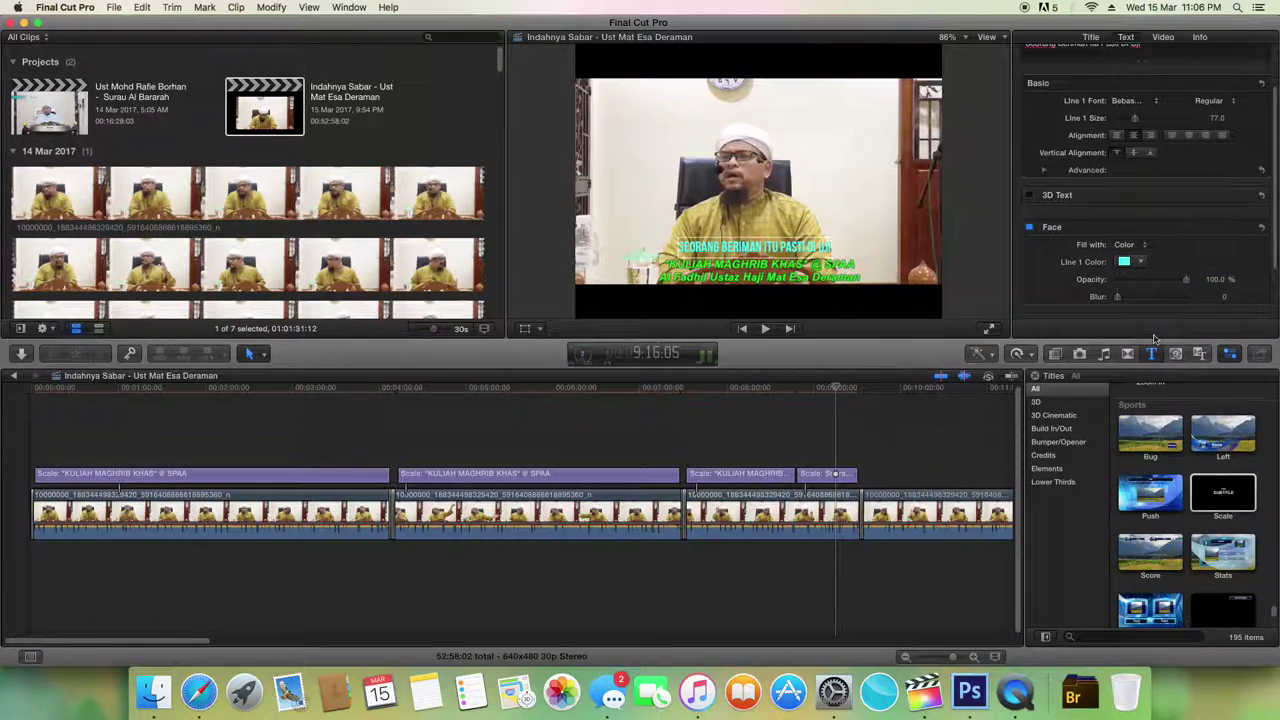
# - Turn on the headline's outline and set the outline colour to black
pyautogui.scroll(-2, 1094, 257)
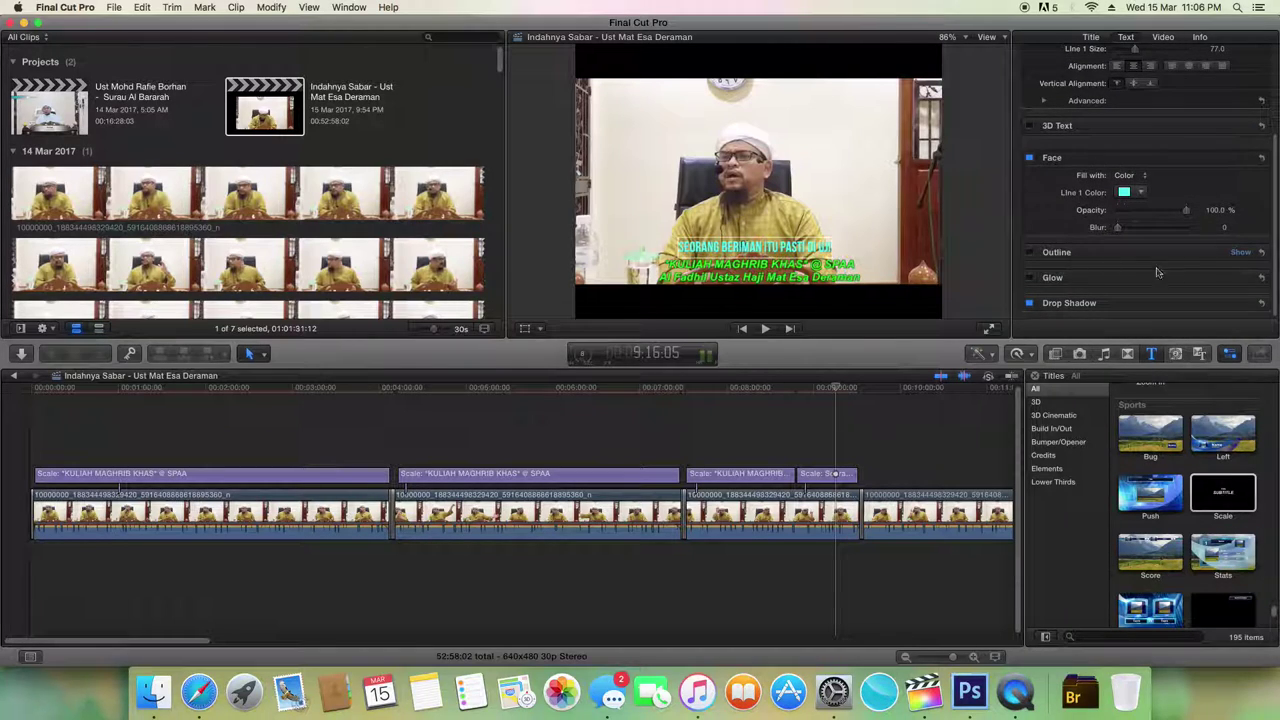
pyautogui.click(1243, 256)
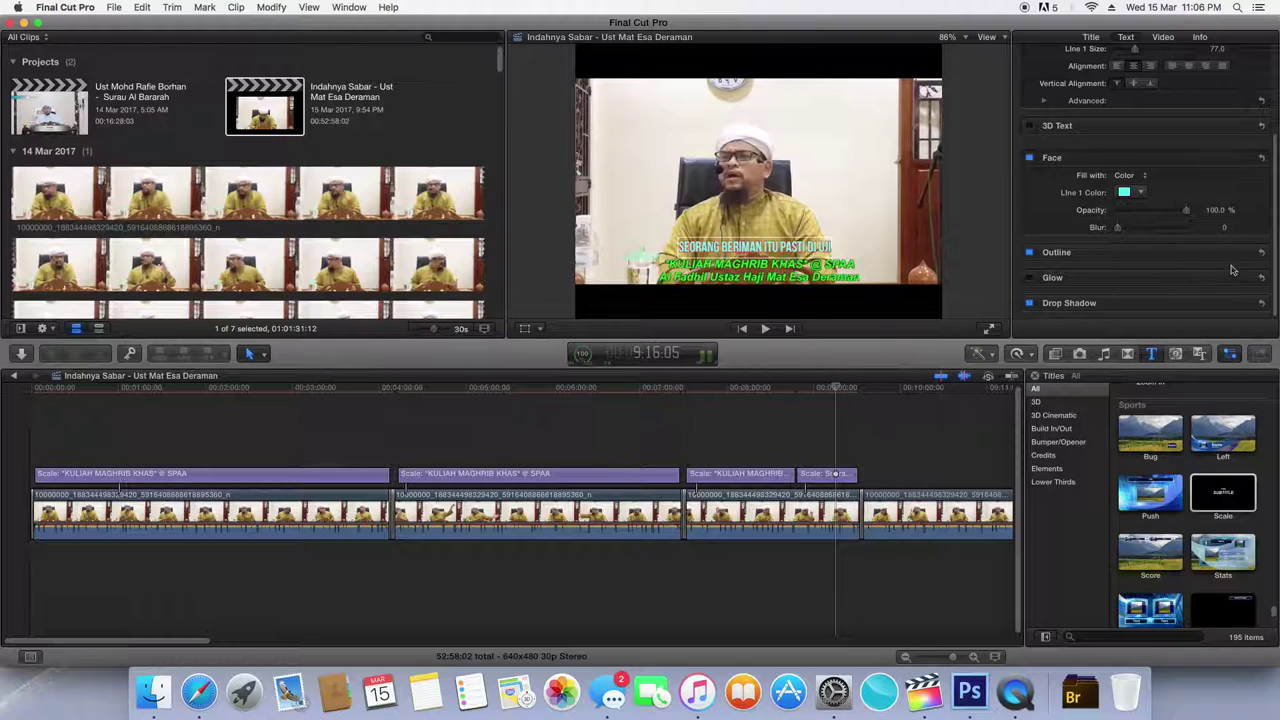
pyautogui.click(1241, 254)
pyautogui.click(1140, 287)
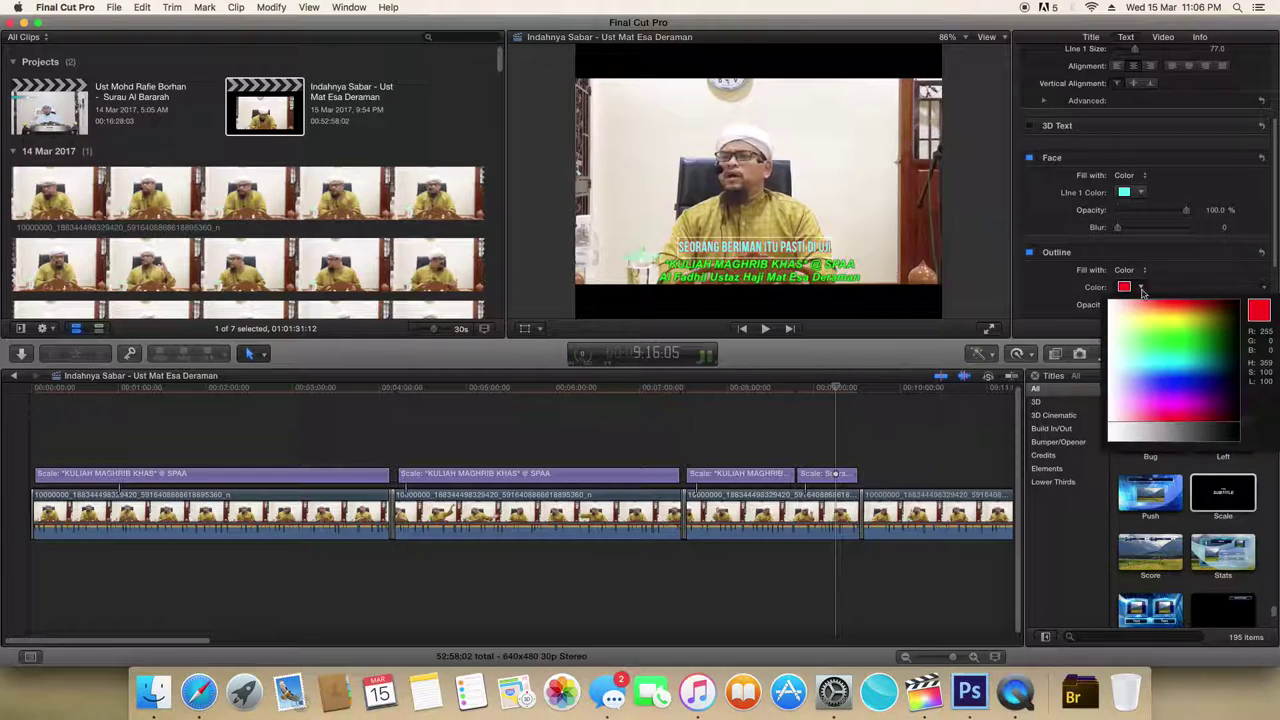
pyautogui.moveTo(1222, 328); pyautogui.dragTo(1240, 320)
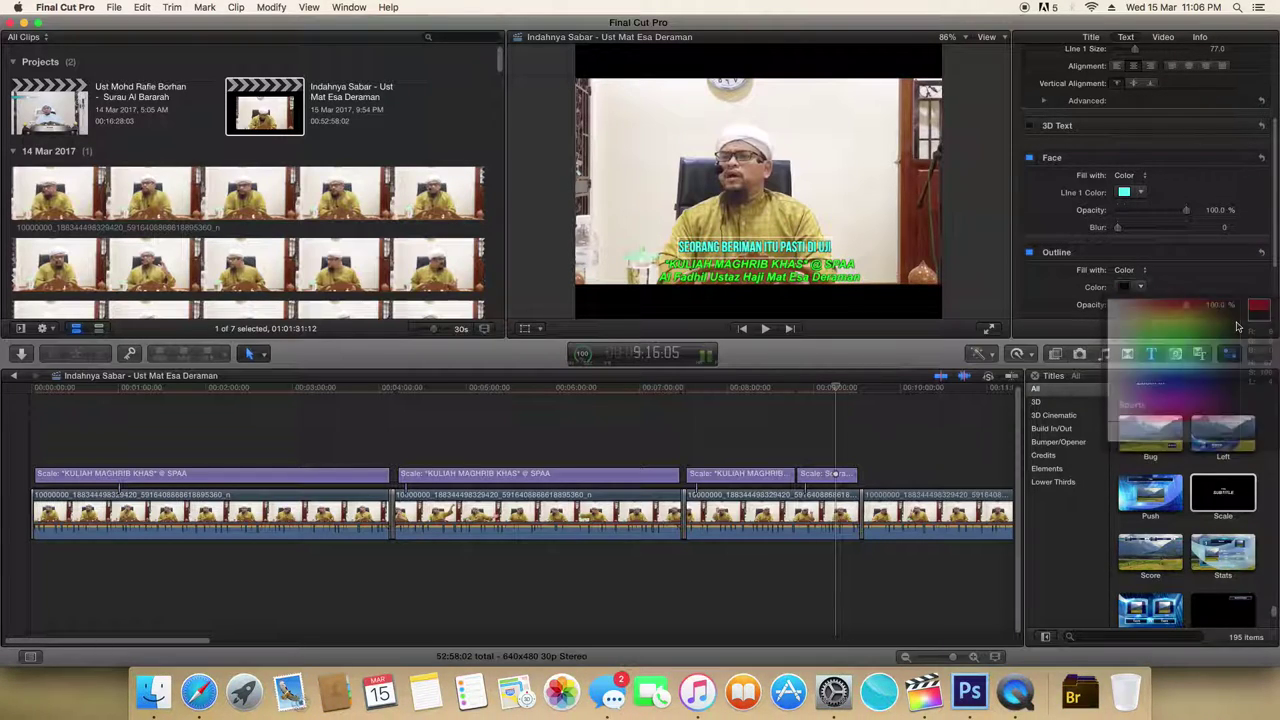
# - Enlarge the headline to size 96 and play back the section with the new title
pyautogui.scroll(3, 1182, 218)
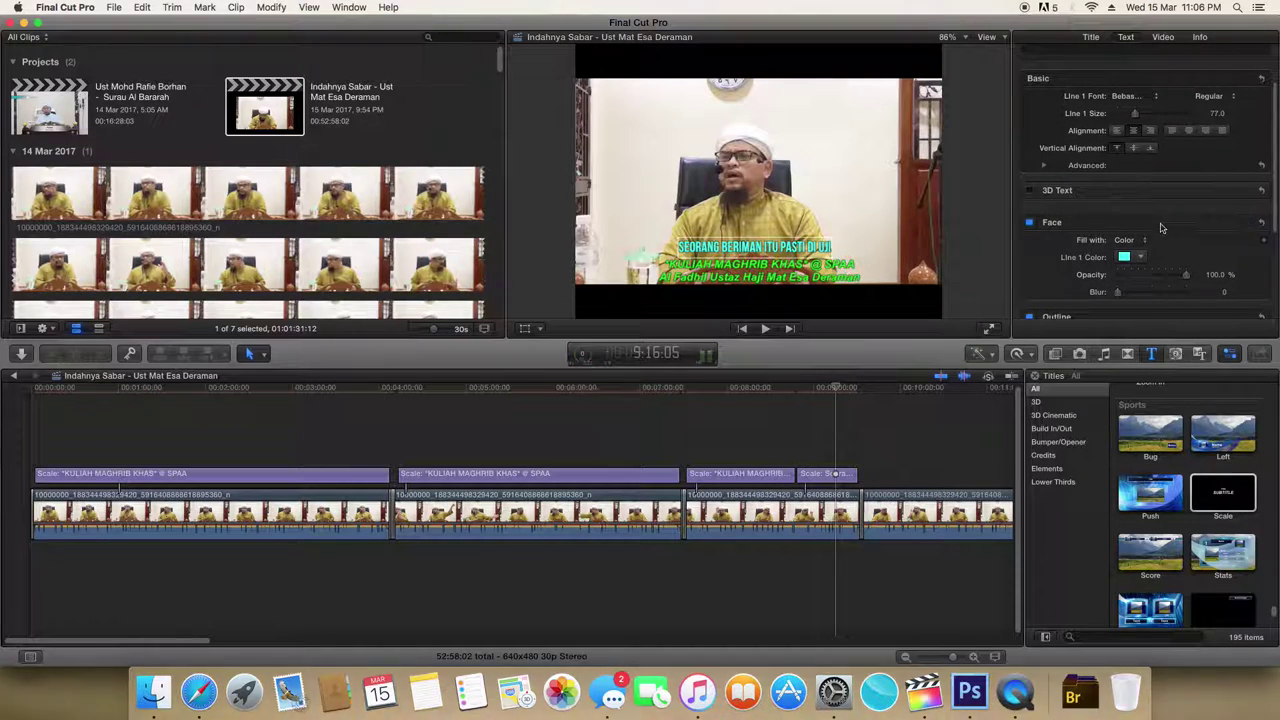
pyautogui.moveTo(1138, 116); pyautogui.dragTo(1141, 117)
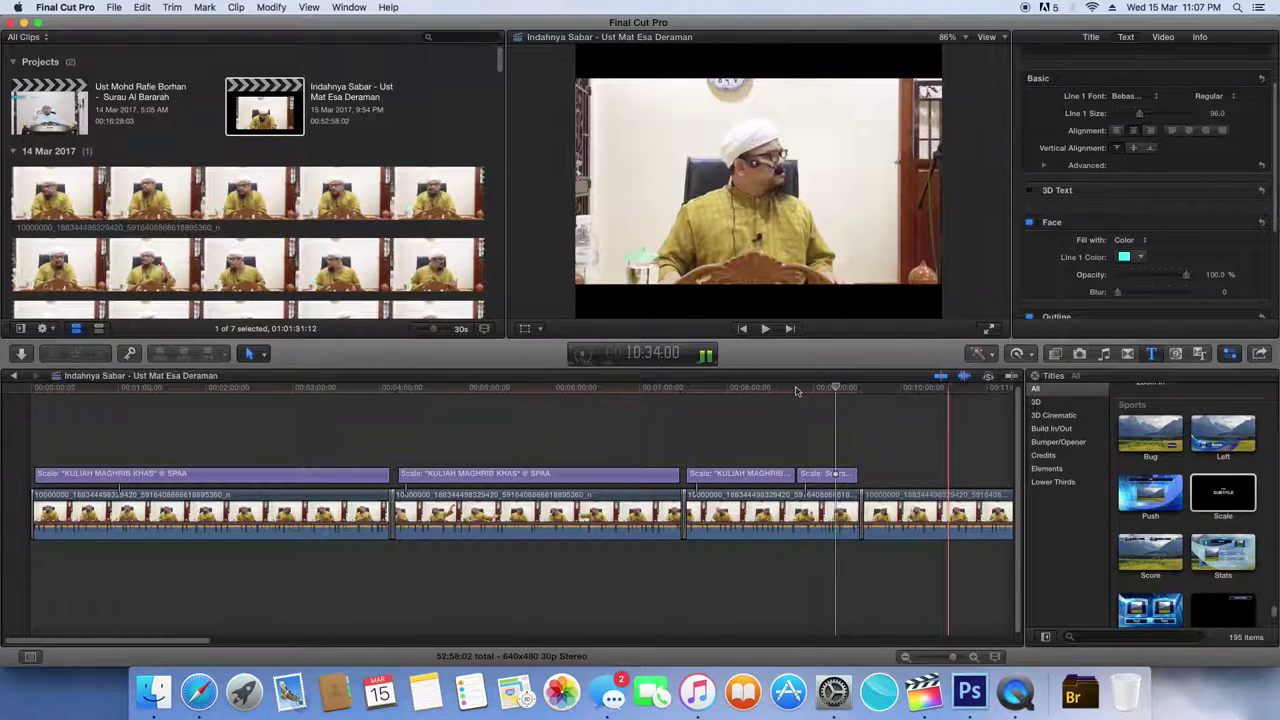
pyautogui.click(766, 391)
pyautogui.press('space')
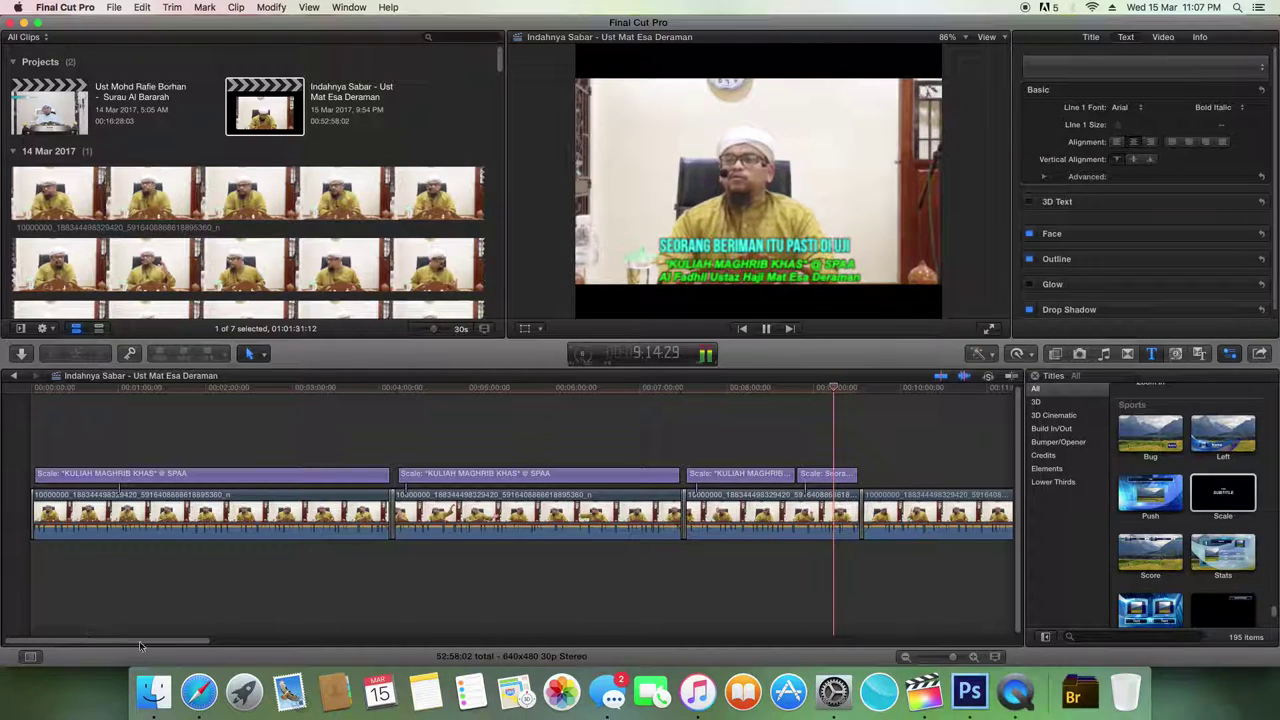
# - Select the finished "Seorang Beriman Itu Pasti Di Uji" title clip in the timeline for copying
pyautogui.moveTo(171, 645); pyautogui.dragTo(267, 636)
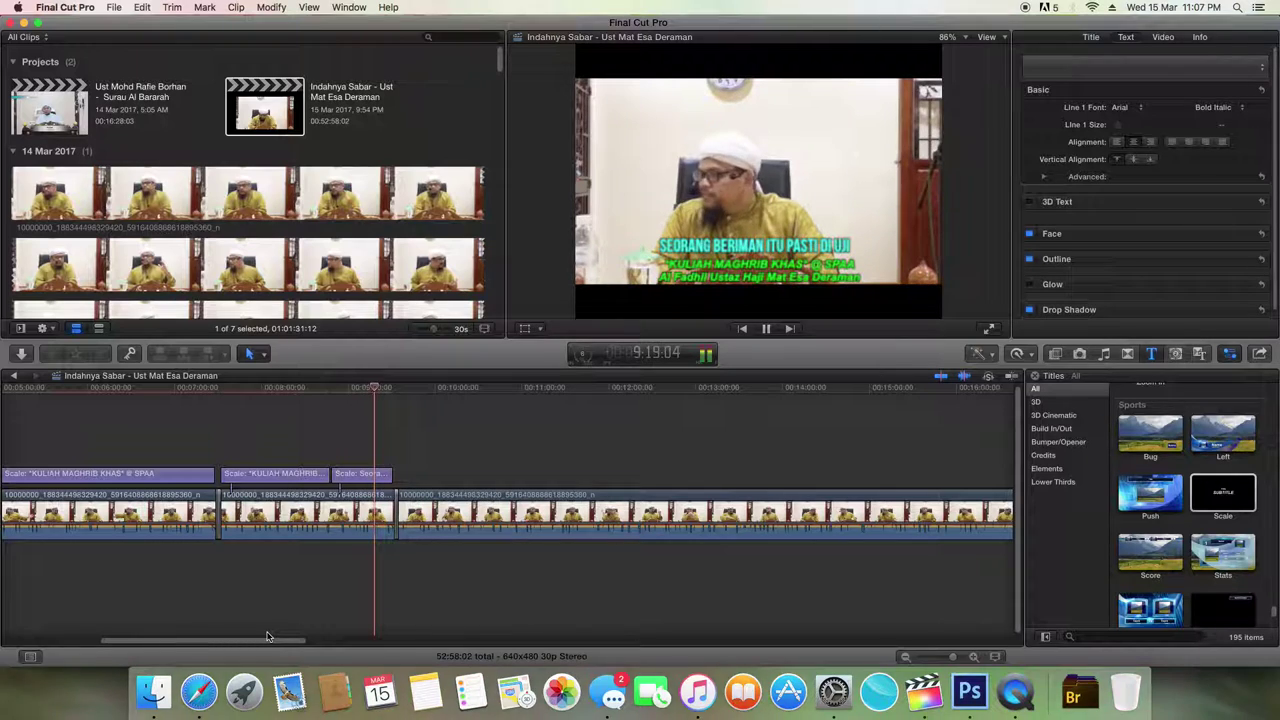
pyautogui.moveTo(267, 636); pyautogui.dragTo(216, 638)
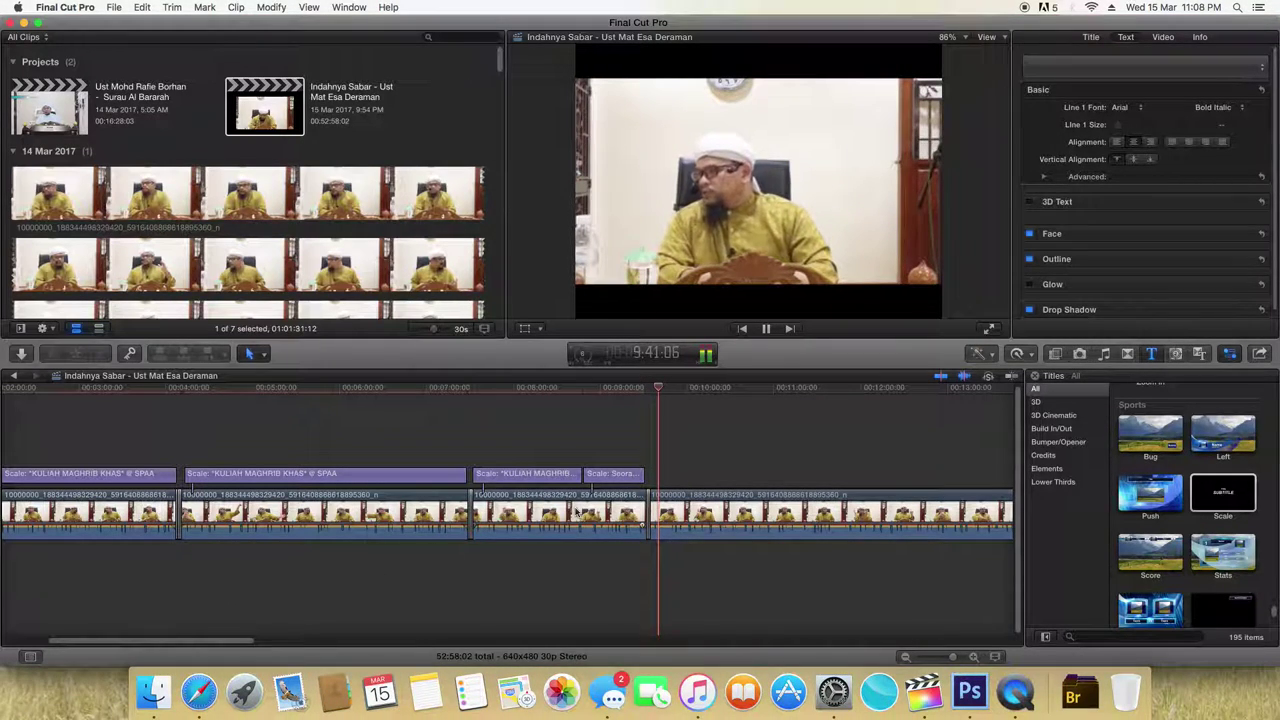
pyautogui.click(619, 483)
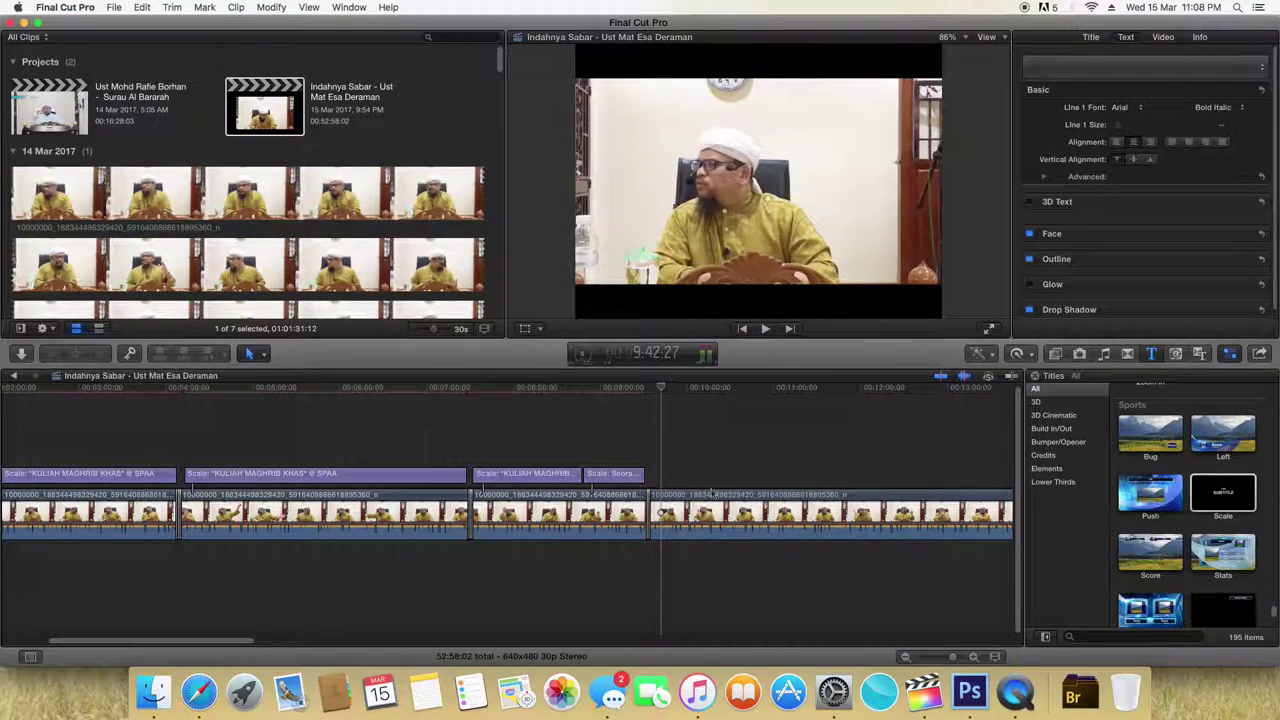
pyautogui.click(621, 477)
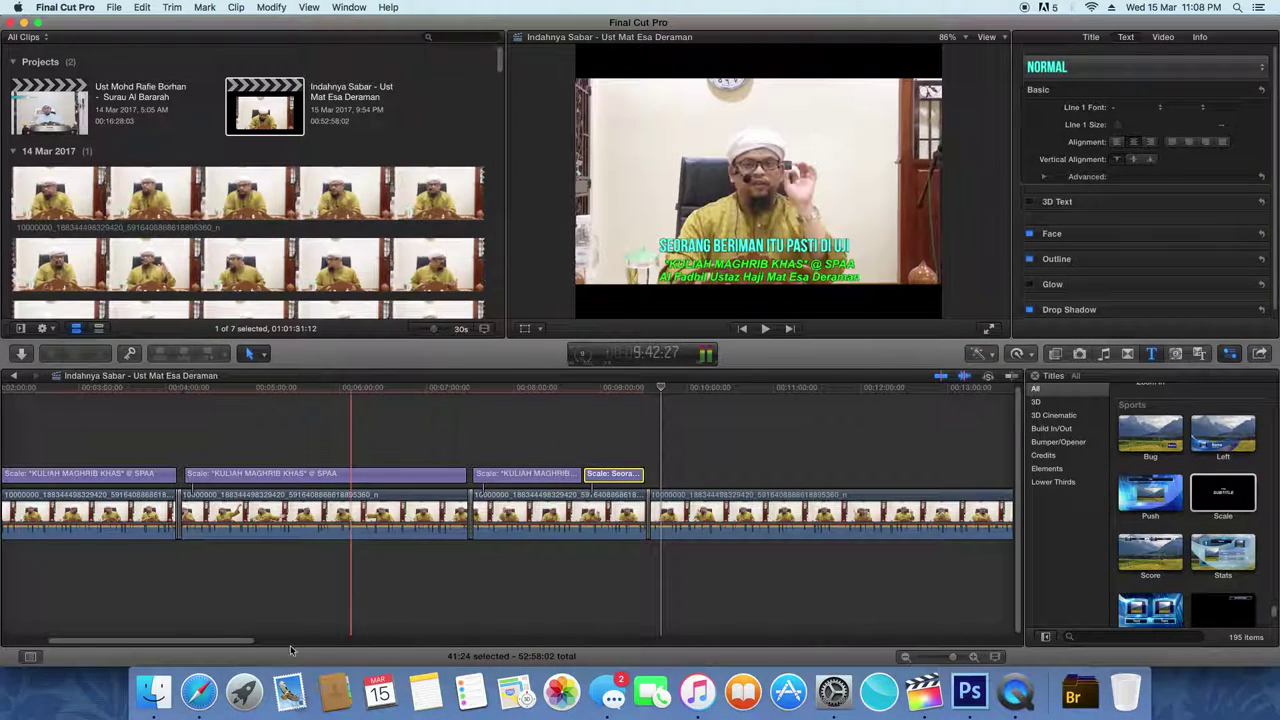
# - Shorten the first "KULIAH MAGHRIB KHAS" title so that it ends at about the two-minute mark
pyautogui.moveTo(247, 645); pyautogui.dragTo(203, 645)
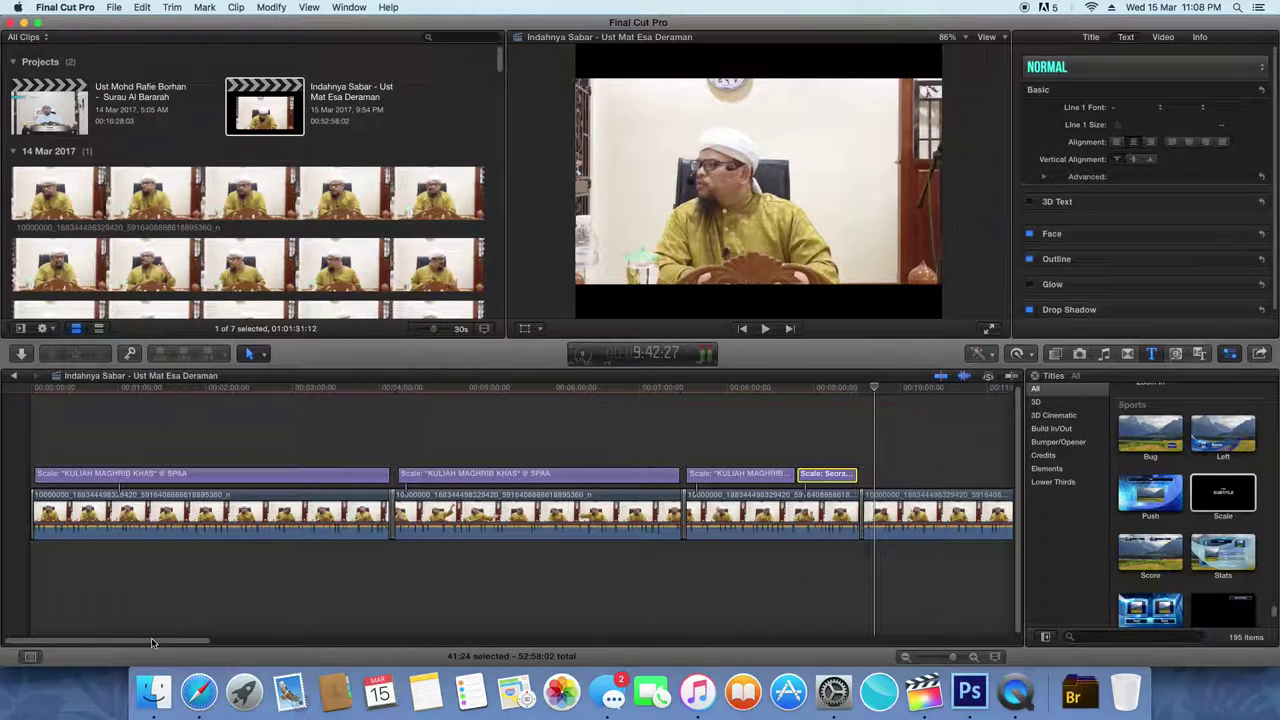
pyautogui.click(187, 392)
pyautogui.press('space')
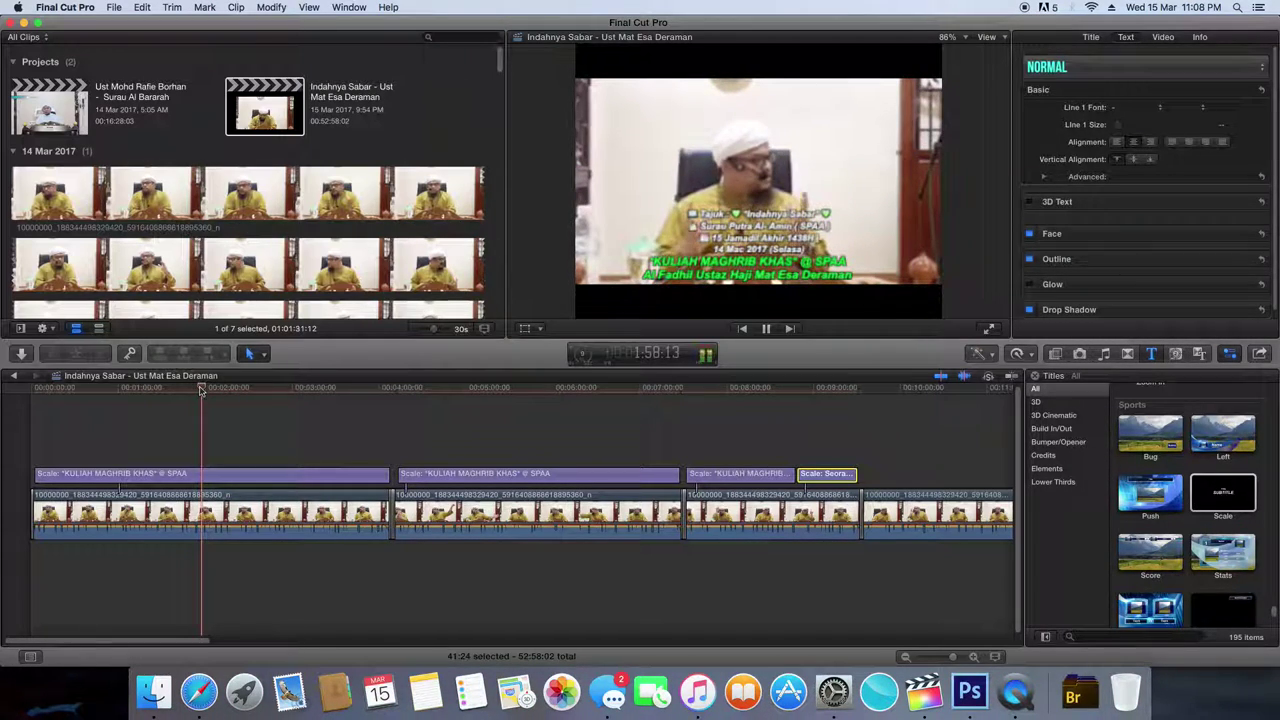
pyautogui.click(201, 389)
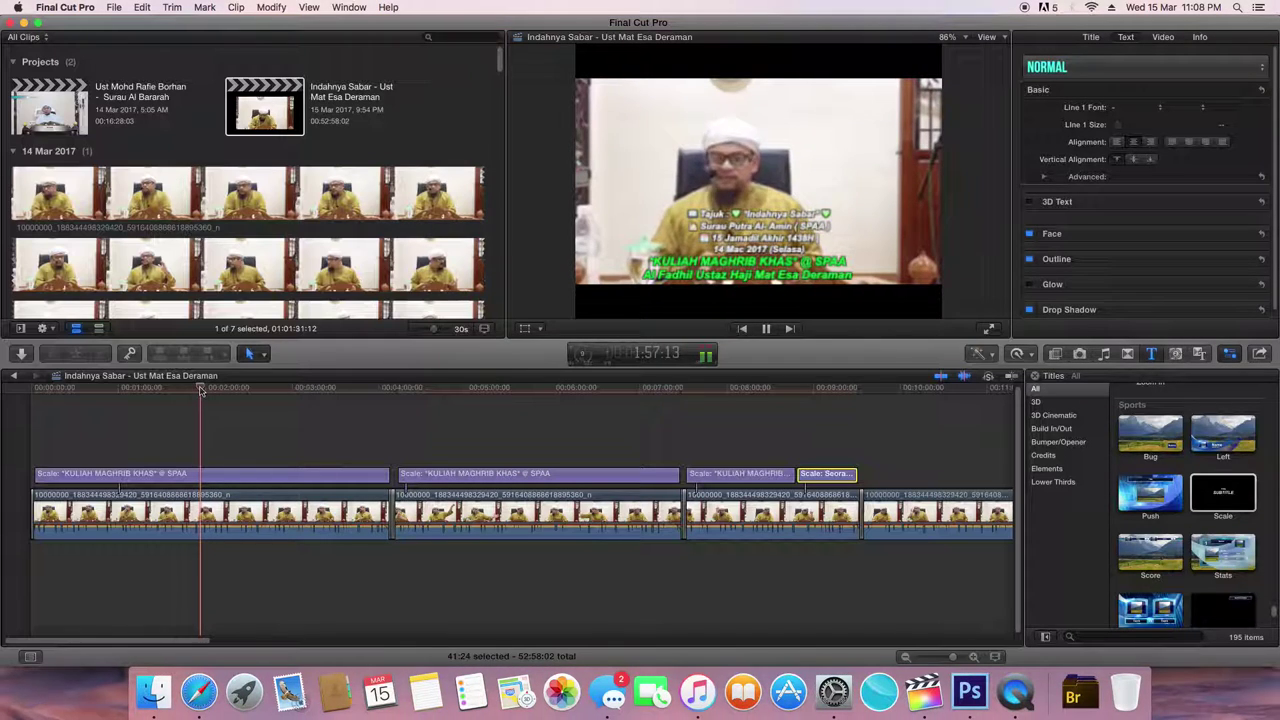
pyautogui.press('space')
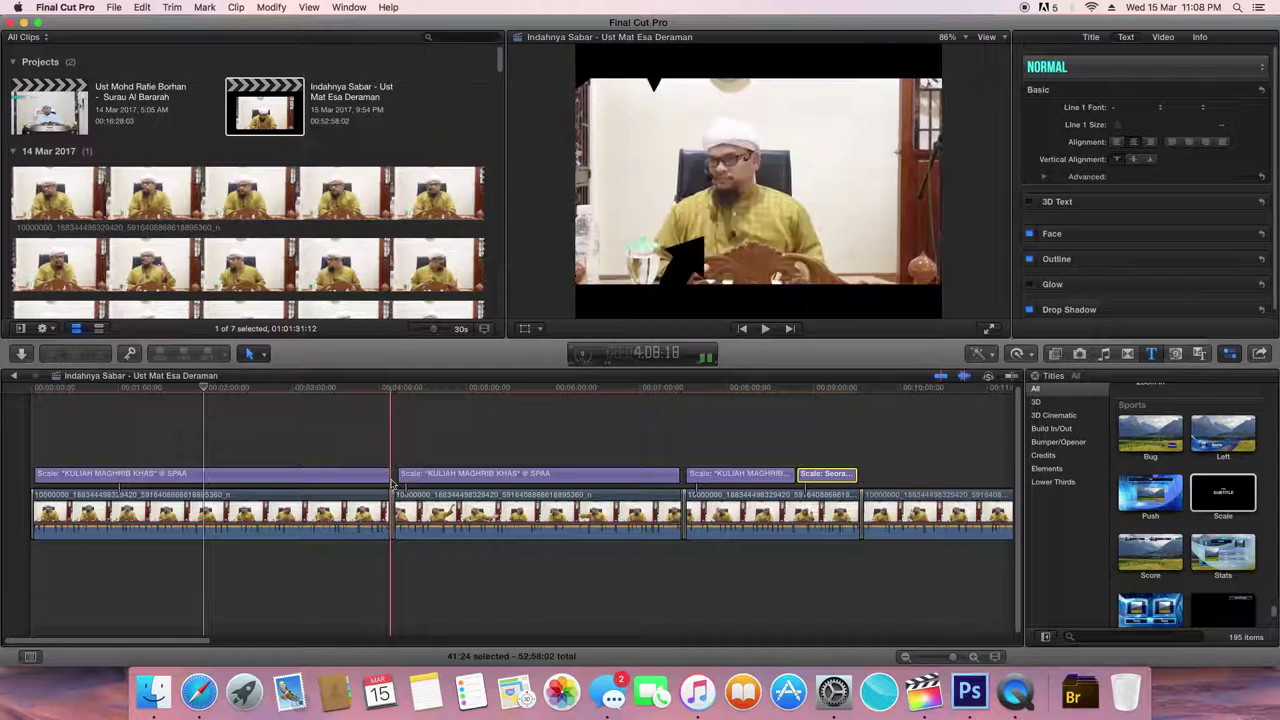
pyautogui.moveTo(389, 475); pyautogui.dragTo(204, 476)
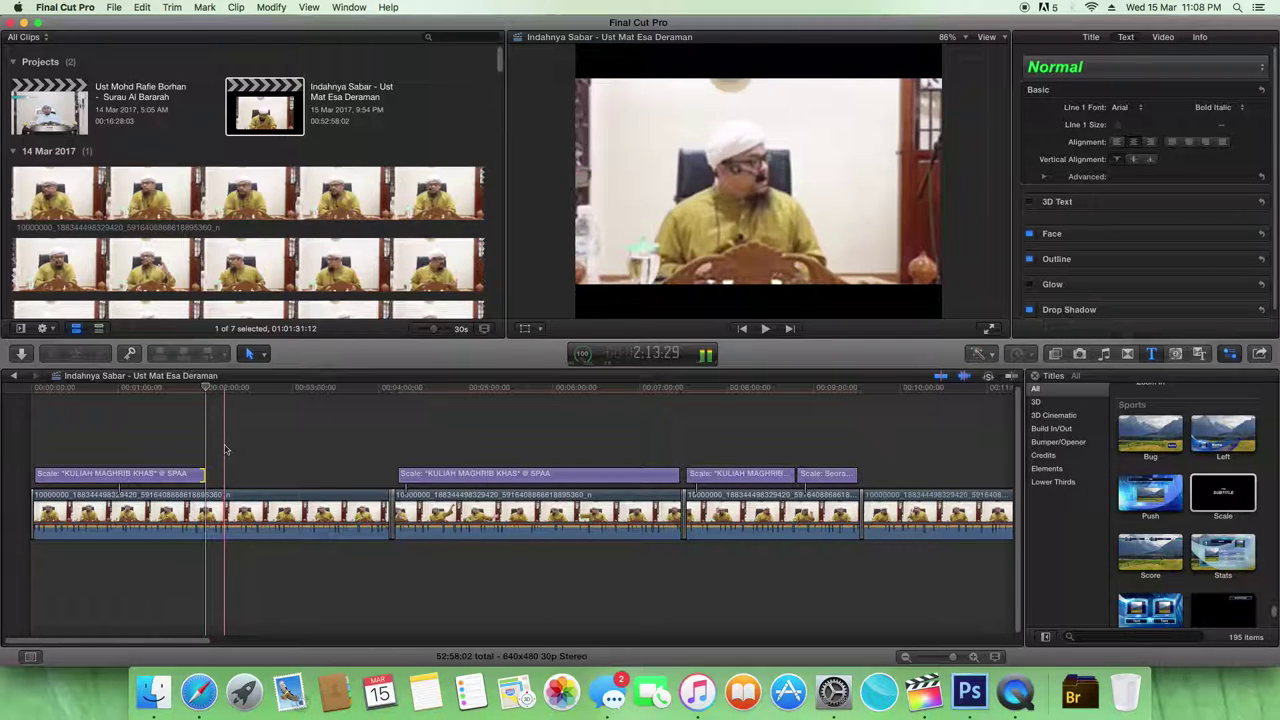
# - Place a copy of the headline title after the shortened title, stretch it to fill the gap before the first transition, and play the join
pyautogui.press('q')
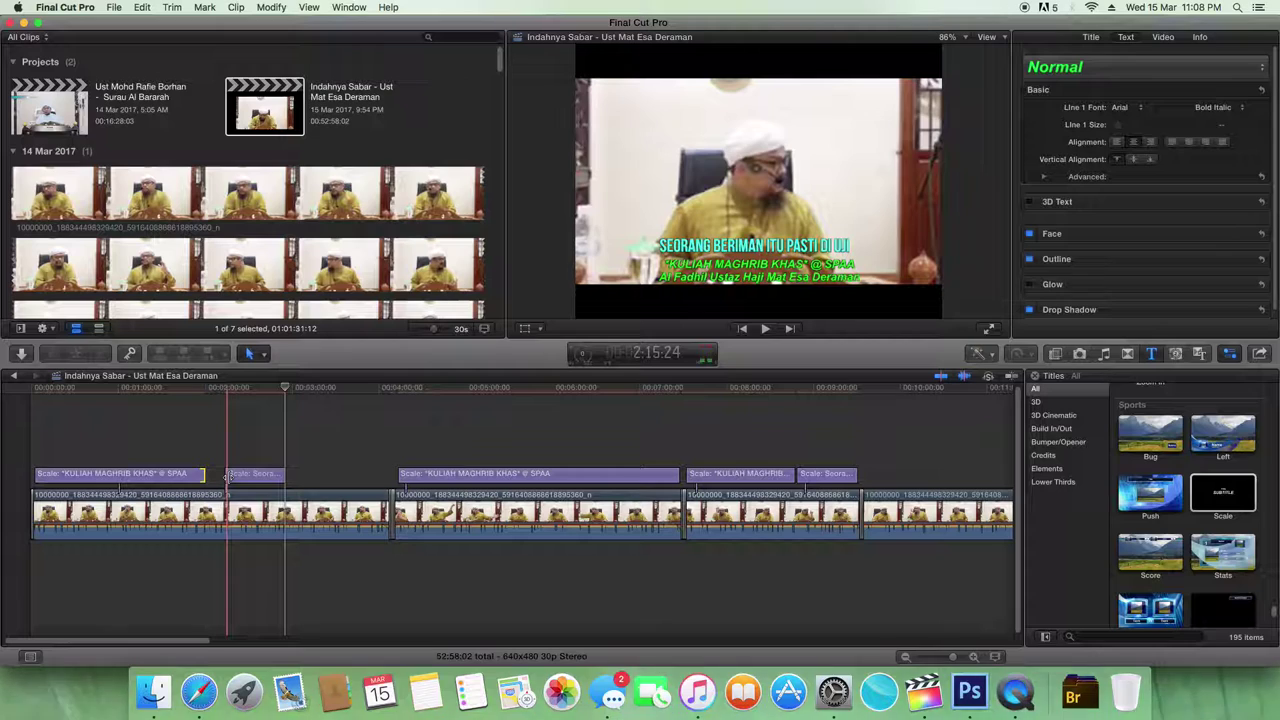
pyautogui.moveTo(230, 478); pyautogui.dragTo(389, 483)
pyautogui.moveTo(209, 474); pyautogui.dragTo(205, 475)
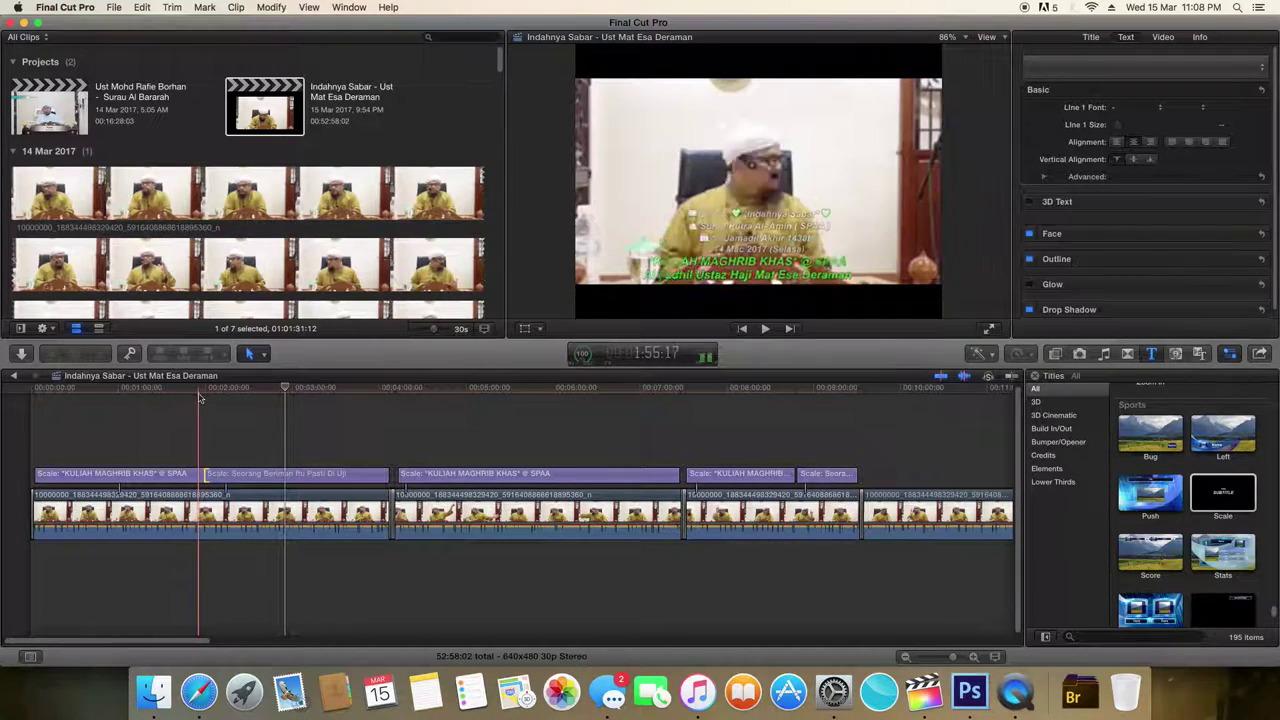
pyautogui.click(198, 390)
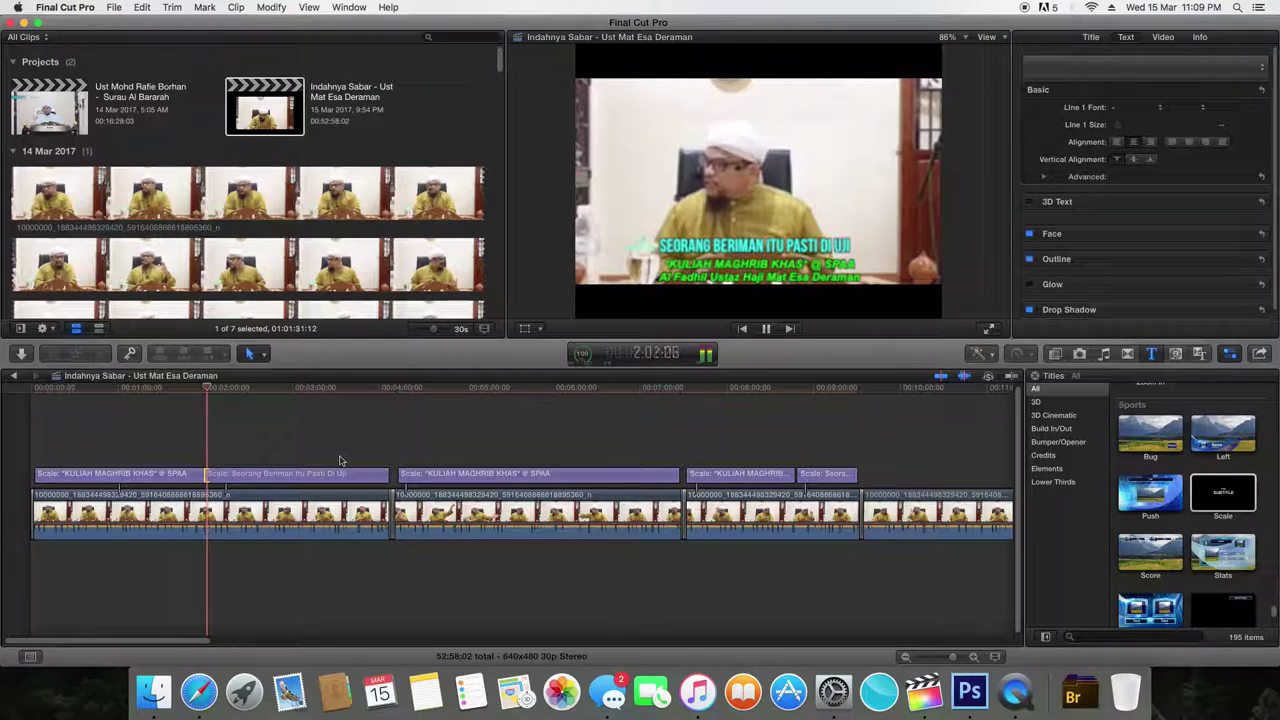
# - Replace the headline text of the copied title in the first section with "INDAHNYA SABAR"
pyautogui.click(311, 472)
pyautogui.click(265, 387)
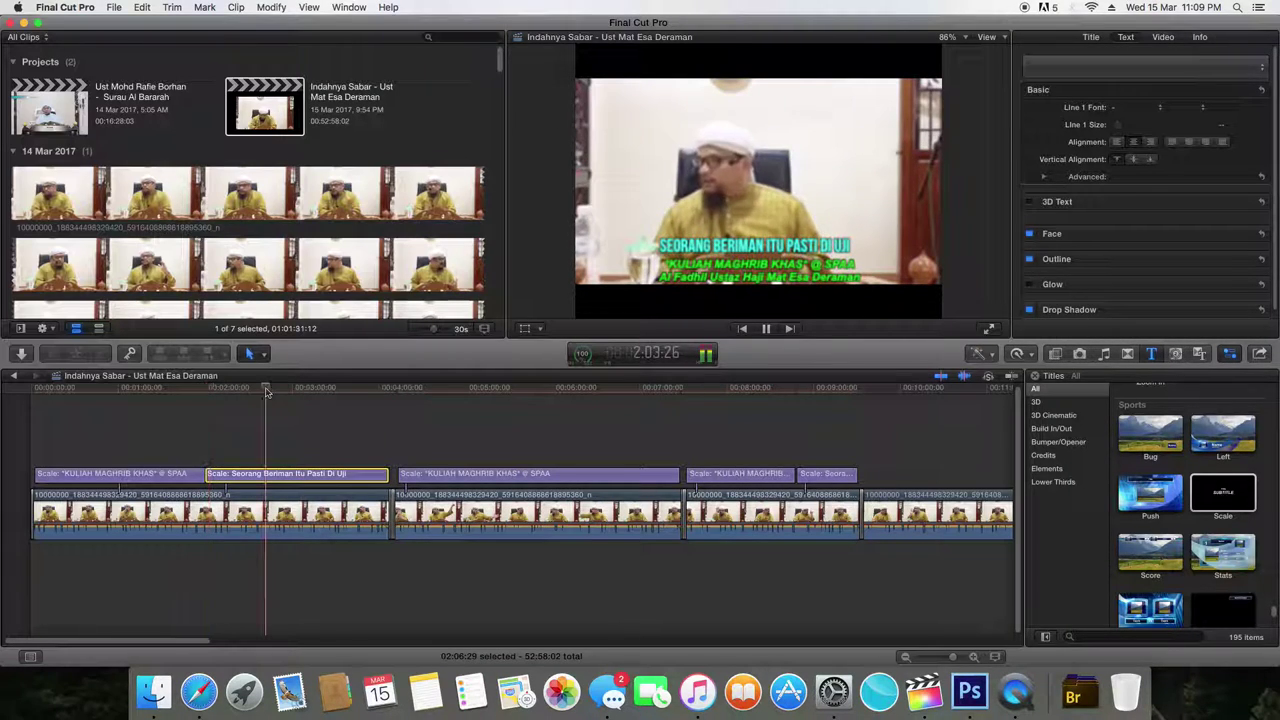
pyautogui.click(766, 328)
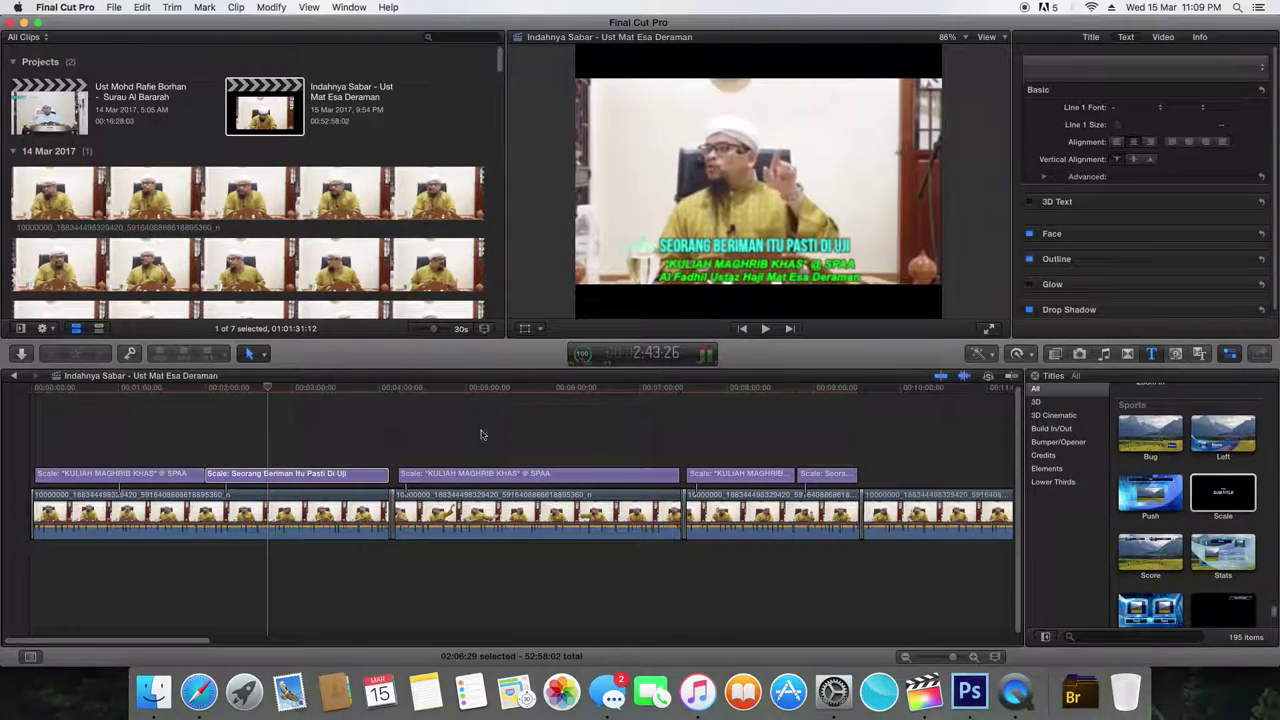
pyautogui.click(330, 476)
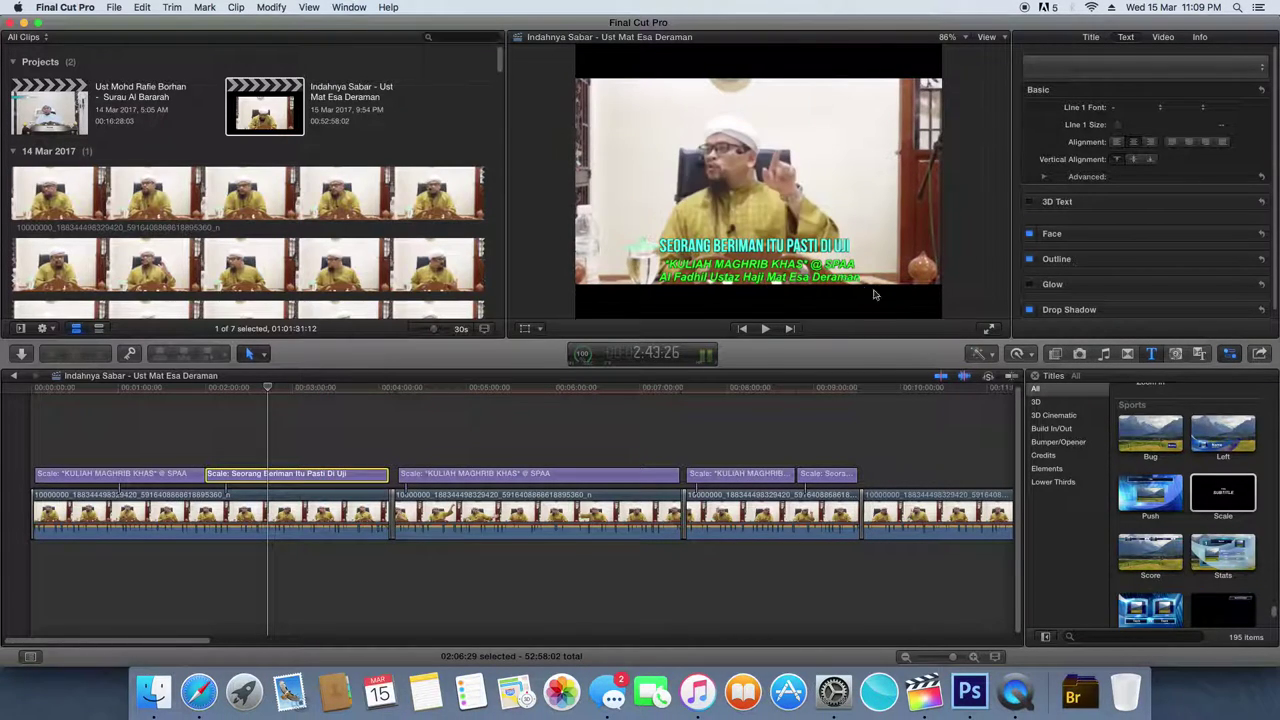
pyautogui.click(766, 245)
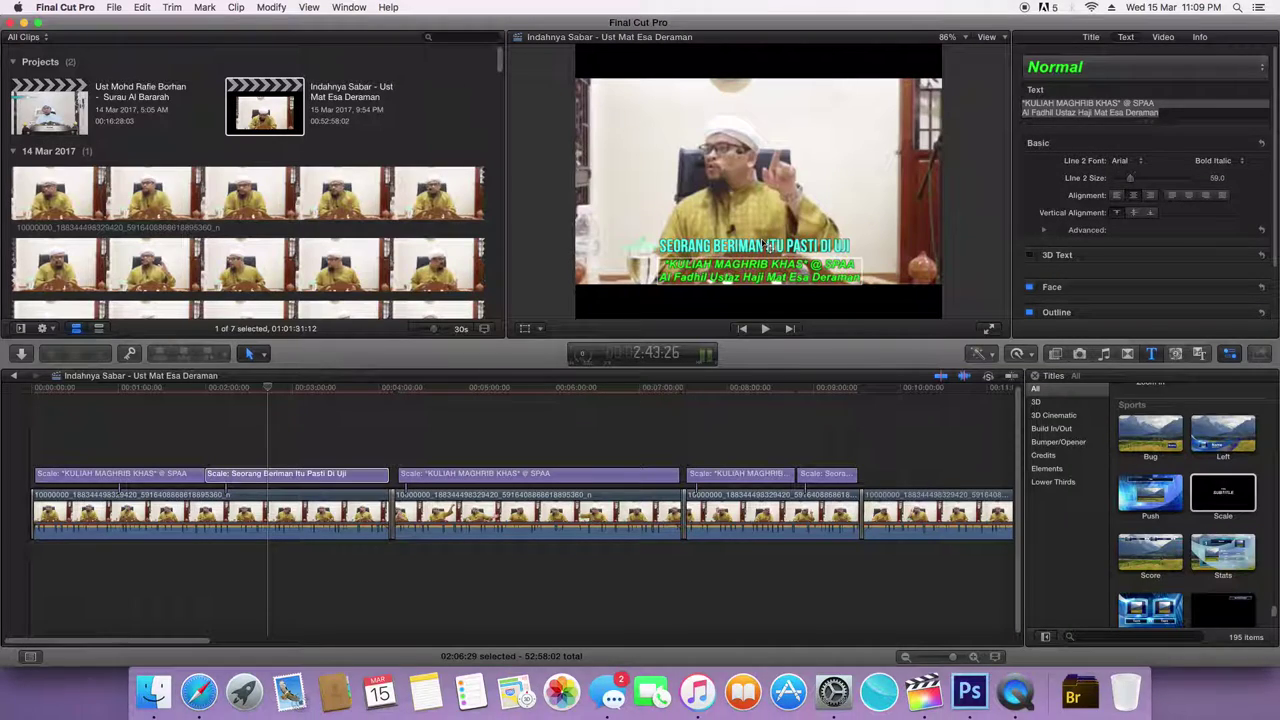
pyautogui.click(766, 245)
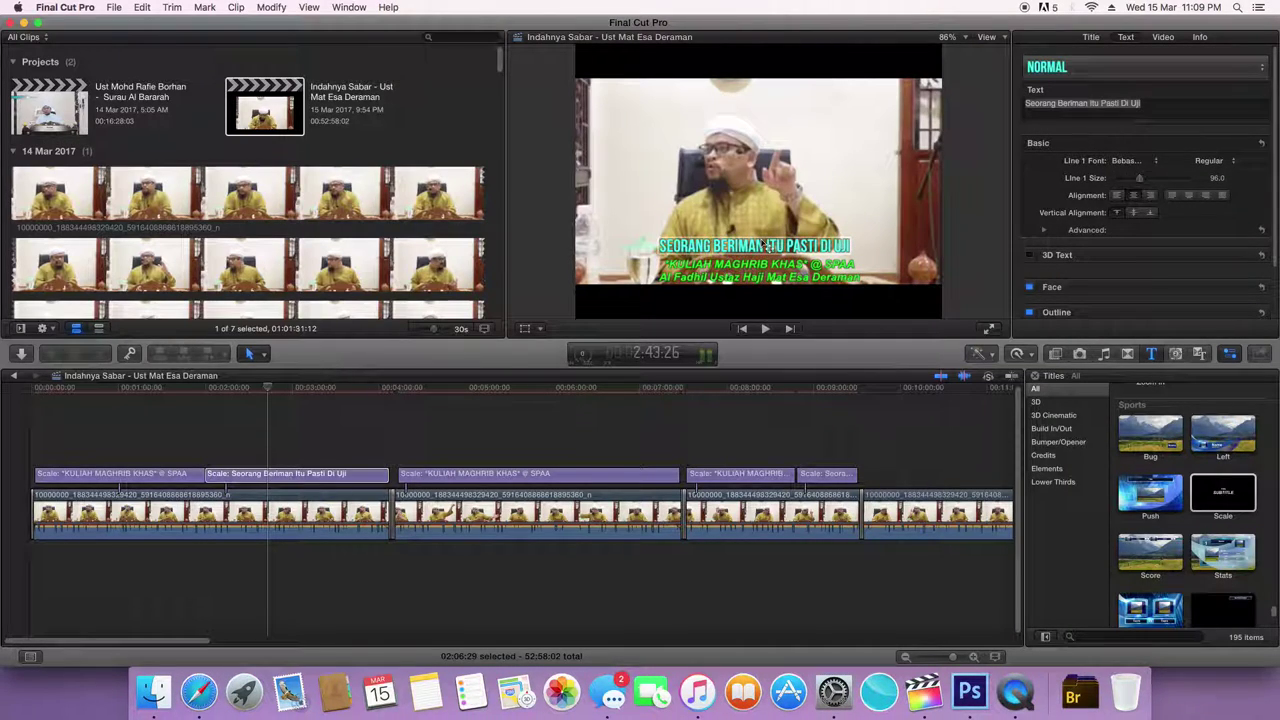
pyautogui.click(1151, 103)
pyautogui.press('BackSpace')
pyautogui.press('BackSpace')
pyautogui.press('BackSpace')
pyautogui.press('BackSpace')
pyautogui.press('BackSpace')
pyautogui.press('BackSpace')
pyautogui.press('BackSpace')
pyautogui.press('BackSpace')
pyautogui.press('BackSpace')
pyautogui.press('BackSpace')
pyautogui.press('BackSpace')
pyautogui.press('BackSpace')
pyautogui.press('BackSpace')
pyautogui.press('BackSpace')
pyautogui.press('BackSpace')
pyautogui.press('BackSpace')
pyautogui.press('BackSpace')
pyautogui.press('BackSpace')
pyautogui.press('BackSpace')
pyautogui.press('BackSpace')
pyautogui.press('BackSpace')
pyautogui.press('BackSpace')
pyautogui.press('BackSpace')
pyautogui.press('BackSpace')
pyautogui.press('BackSpace')
pyautogui.press('BackSpace')
pyautogui.press('BackSpace')
pyautogui.press('BackSpace')
pyautogui.press('BackSpace')
pyautogui.press('BackSpace')
pyautogui.press('BackSpace')
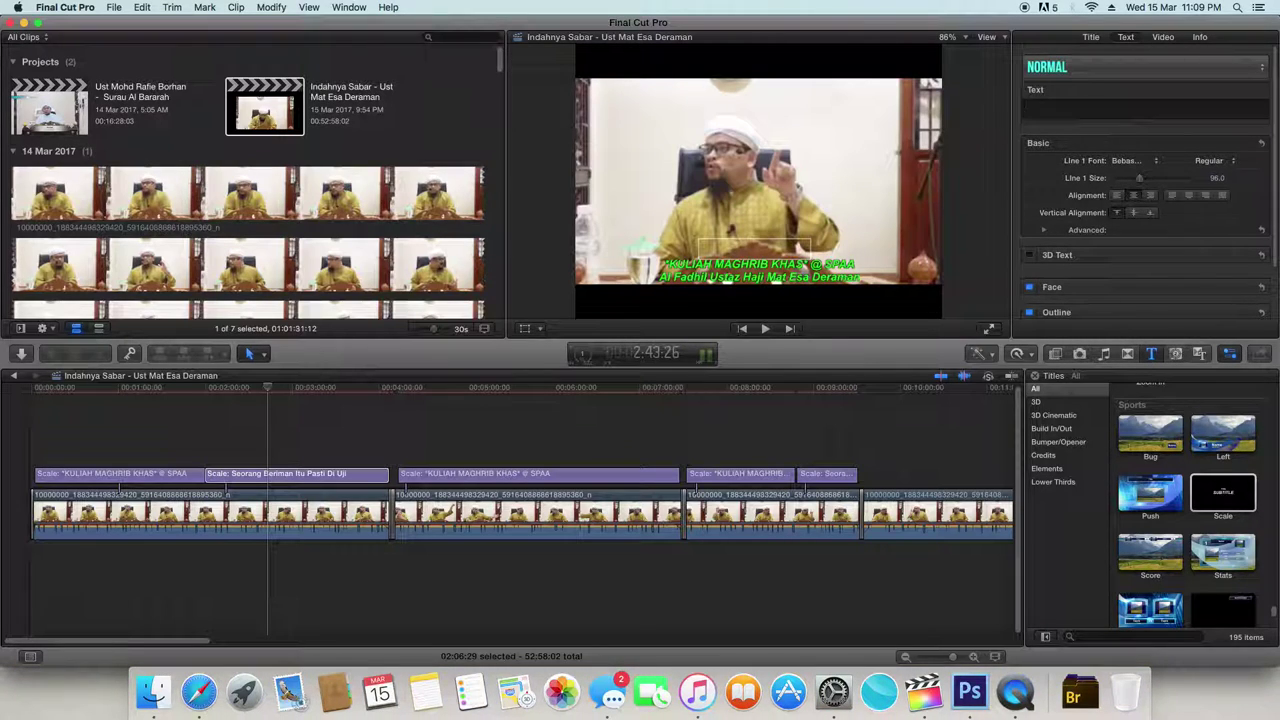
pyautogui.write('INDAHNYA SABAR')
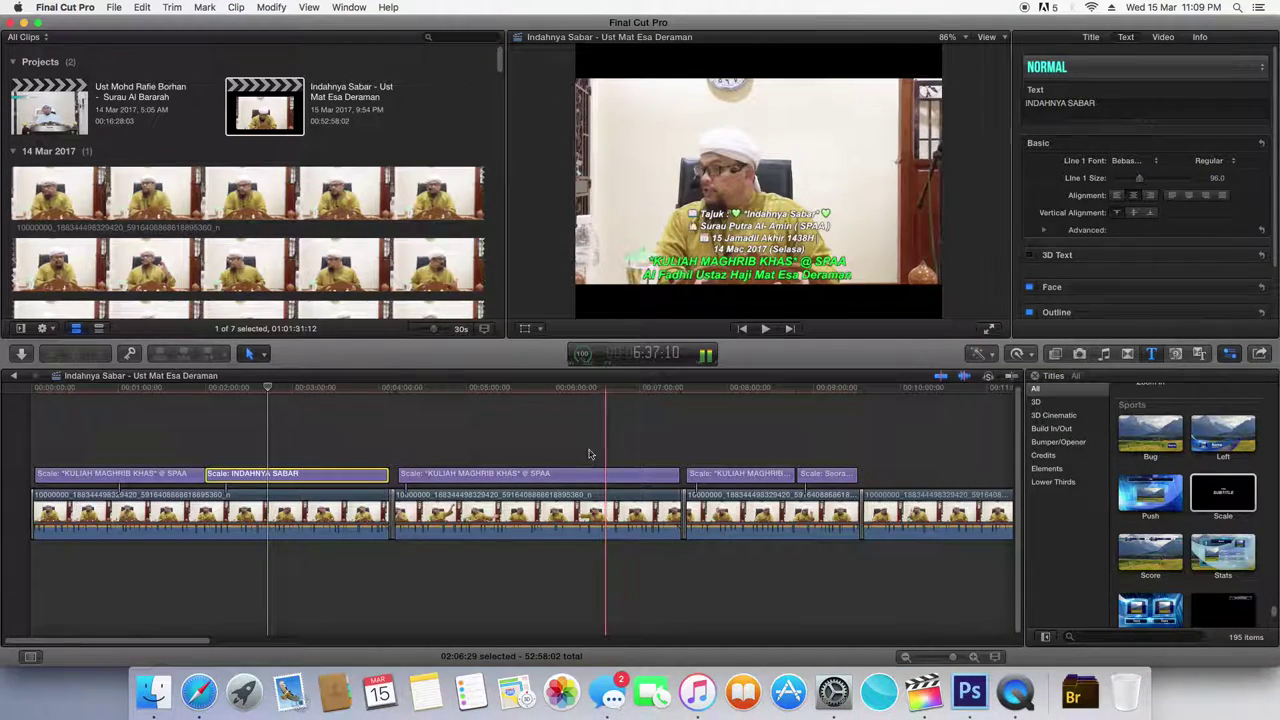
# - Play back the first section from just after the two-minute mark to check the new headline
pyautogui.click(272, 397)
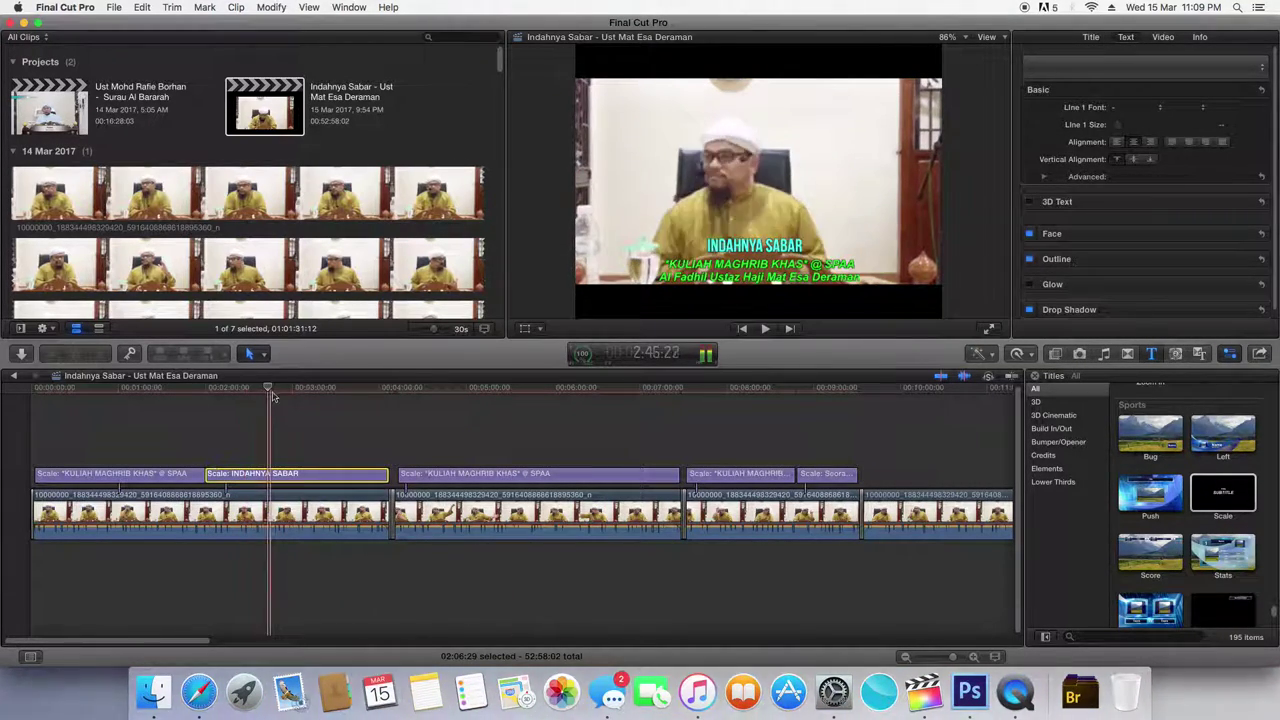
pyautogui.moveTo(272, 397); pyautogui.dragTo(214, 390)
pyautogui.press('space')
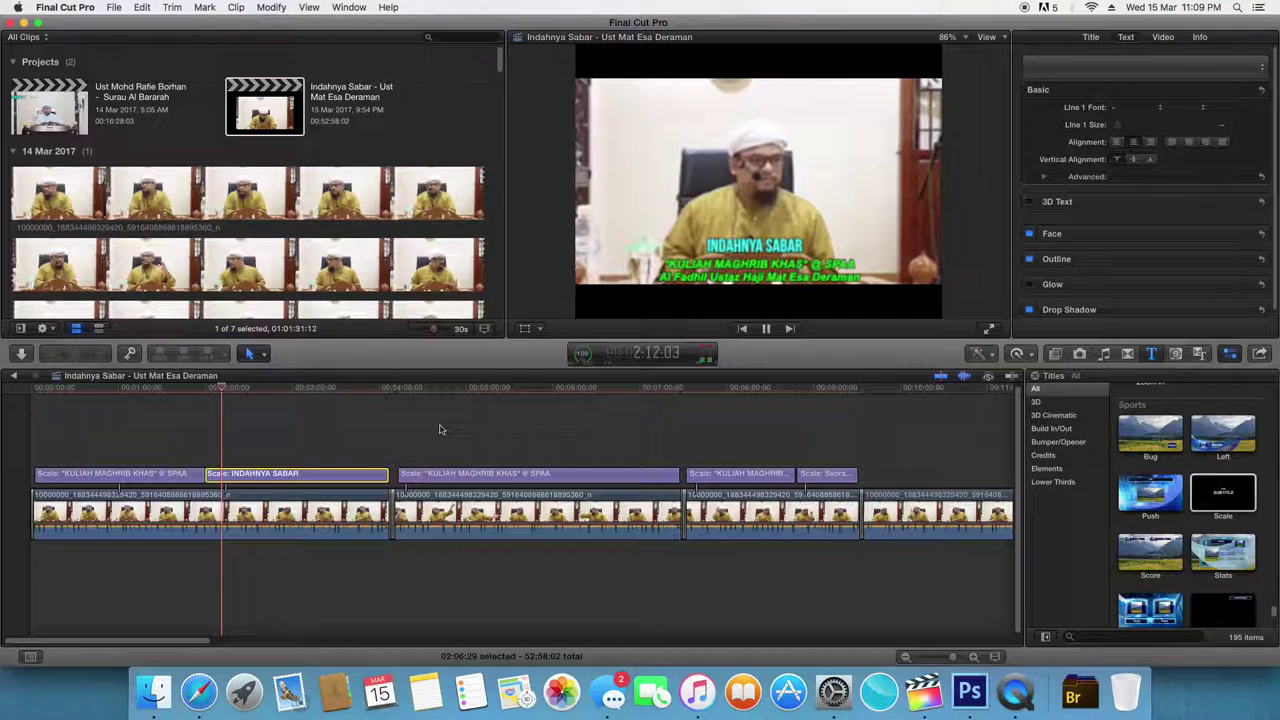
# - Extend the starts of the second "KULIAH MAGHRIB KHAS" title and the third section's "Seorang Beriman" title slightly earlier, and play the first transition
pyautogui.click(398, 476)
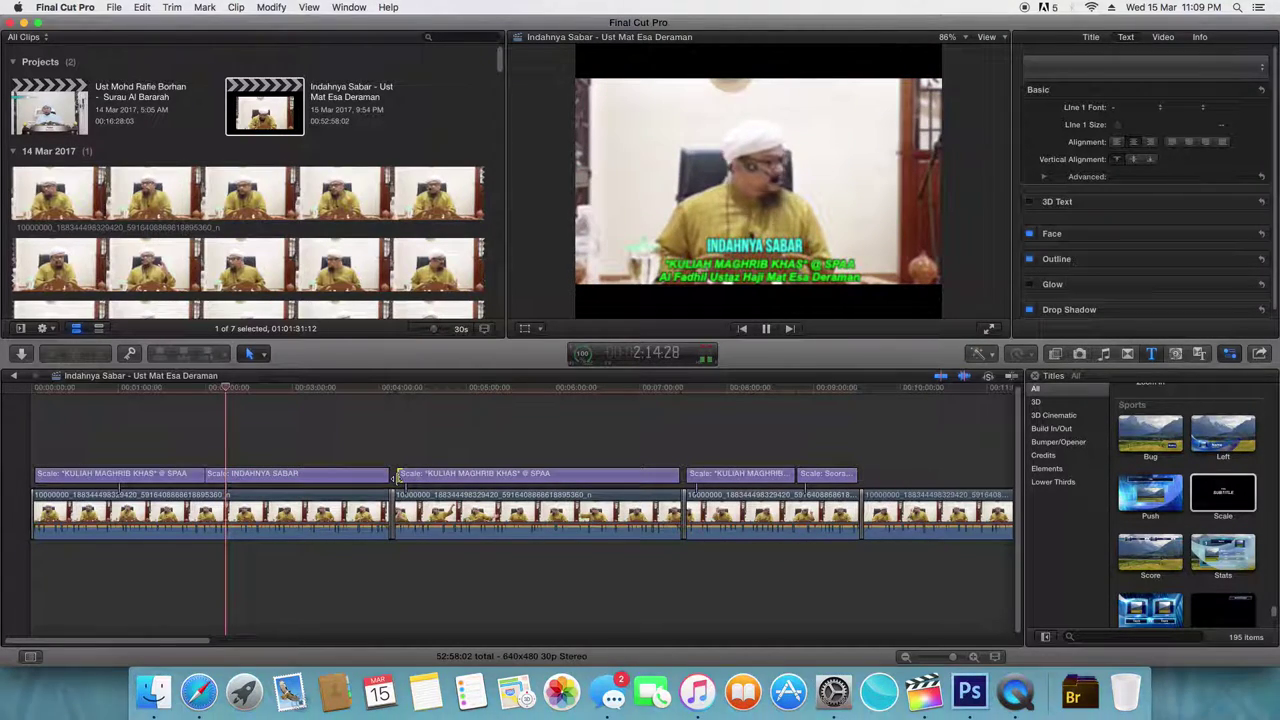
pyautogui.click(797, 474)
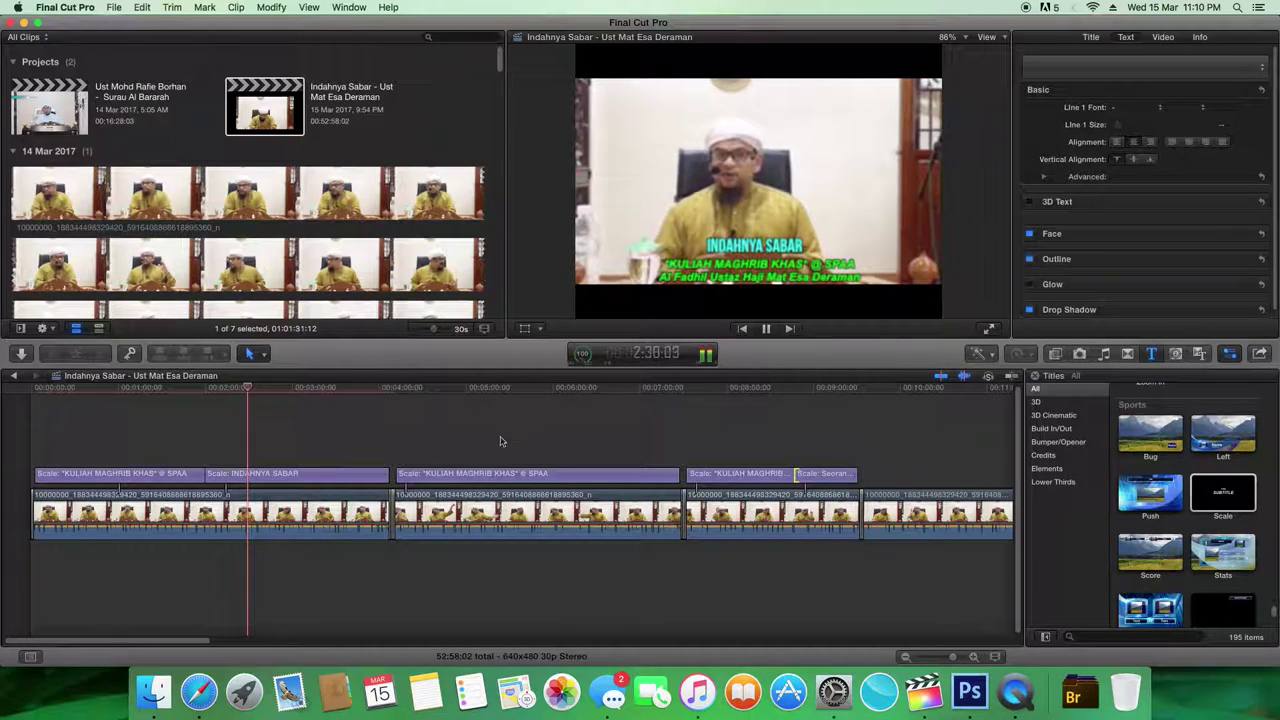
pyautogui.click(499, 393)
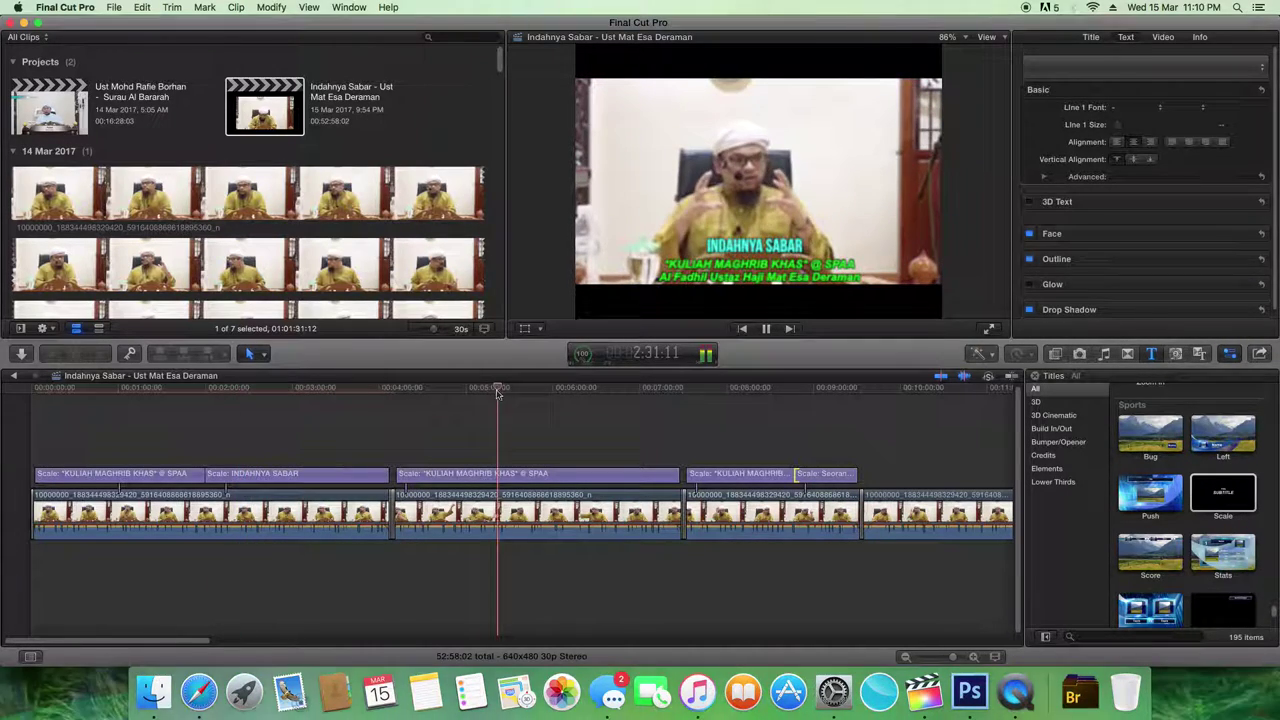
pyautogui.click(389, 392)
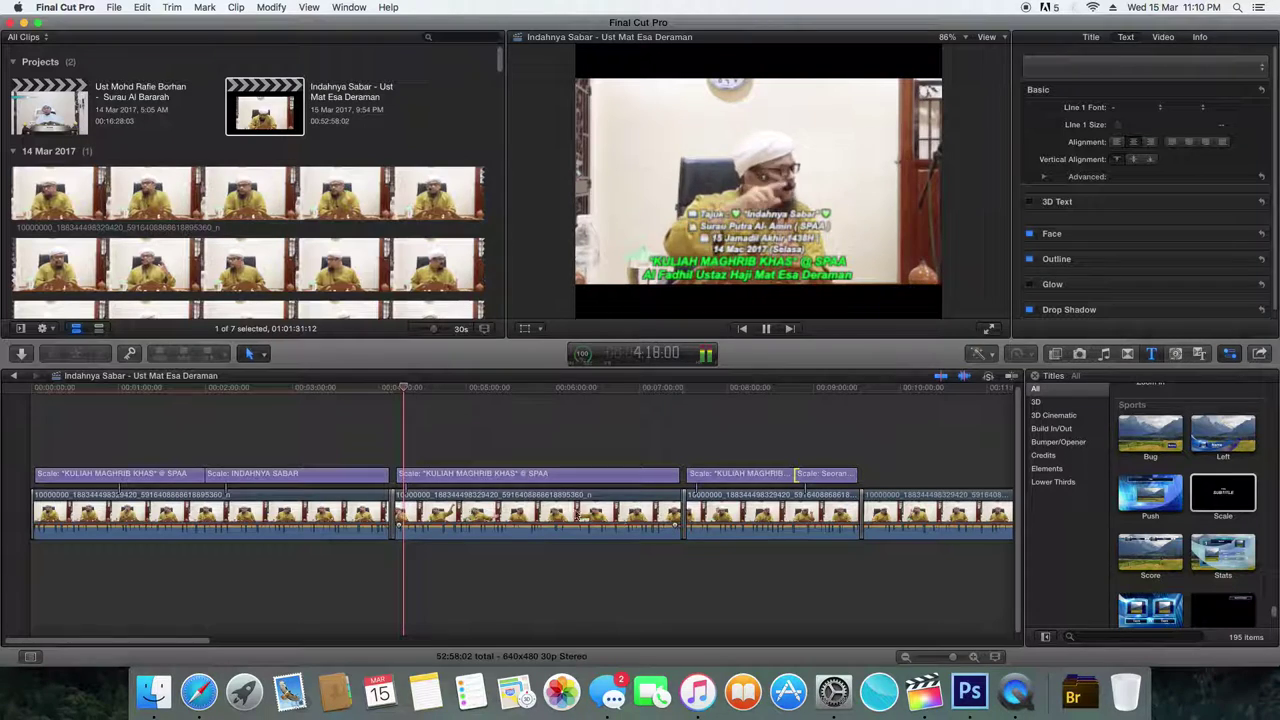
# - Shorten the second "KULIAH MAGHRIB KHAS" title to end at about 5:54 and park the playhead there
pyautogui.moveTo(678, 478); pyautogui.dragTo(539, 479)
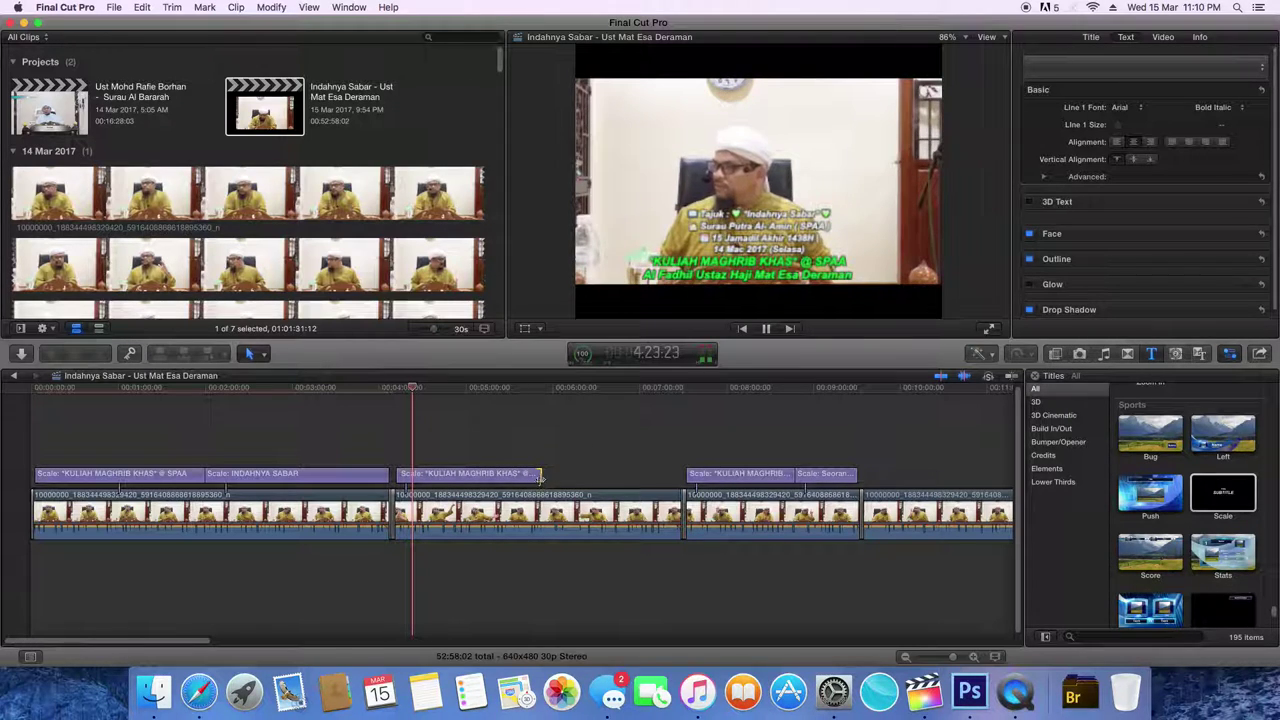
pyautogui.click(545, 390)
pyautogui.press('space')
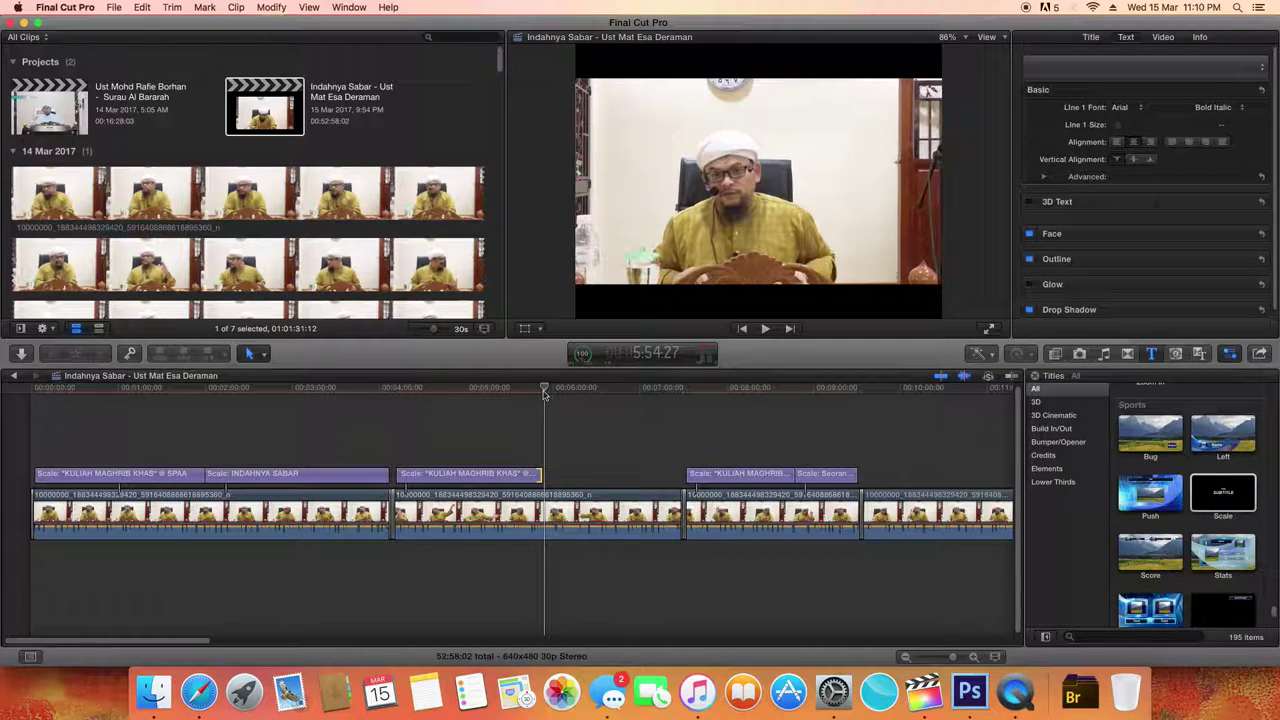
# - Paste the headline title after the shortened title, stretch it to the second section's end, and close the gap between the two titles
pyautogui.press('super+v')
pyautogui.moveTo(604, 475); pyautogui.dragTo(679, 483)
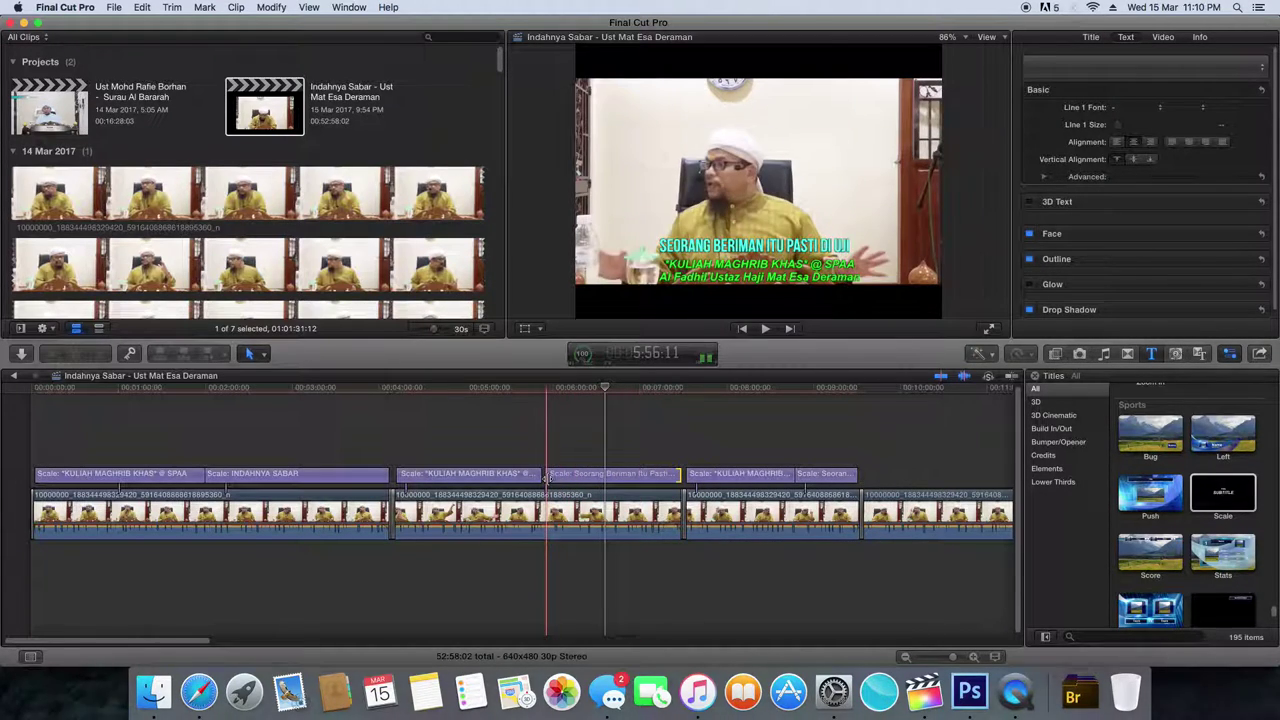
pyautogui.moveTo(546, 476); pyautogui.dragTo(543, 478)
pyautogui.press('space')
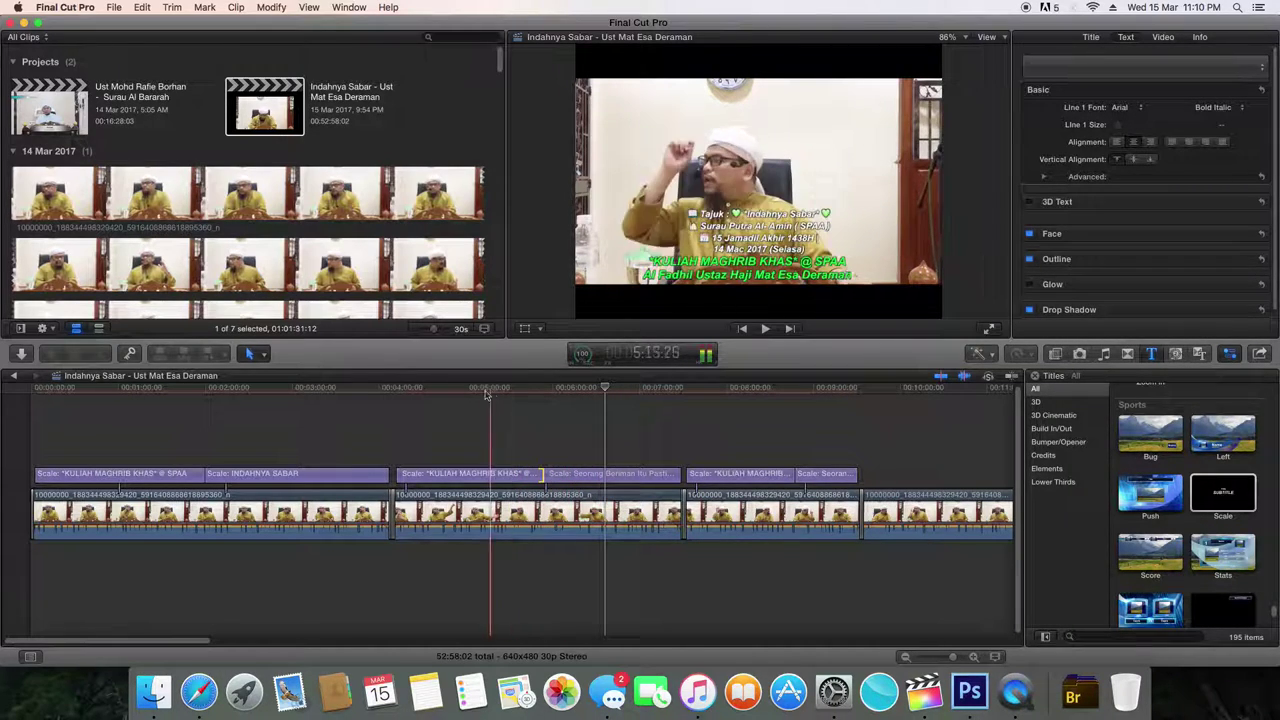
# - Play back the join between the second section's titles and extend the start of its "KULIAH MAGHRIB KHAS" title slightly earlier
pyautogui.click(453, 393)
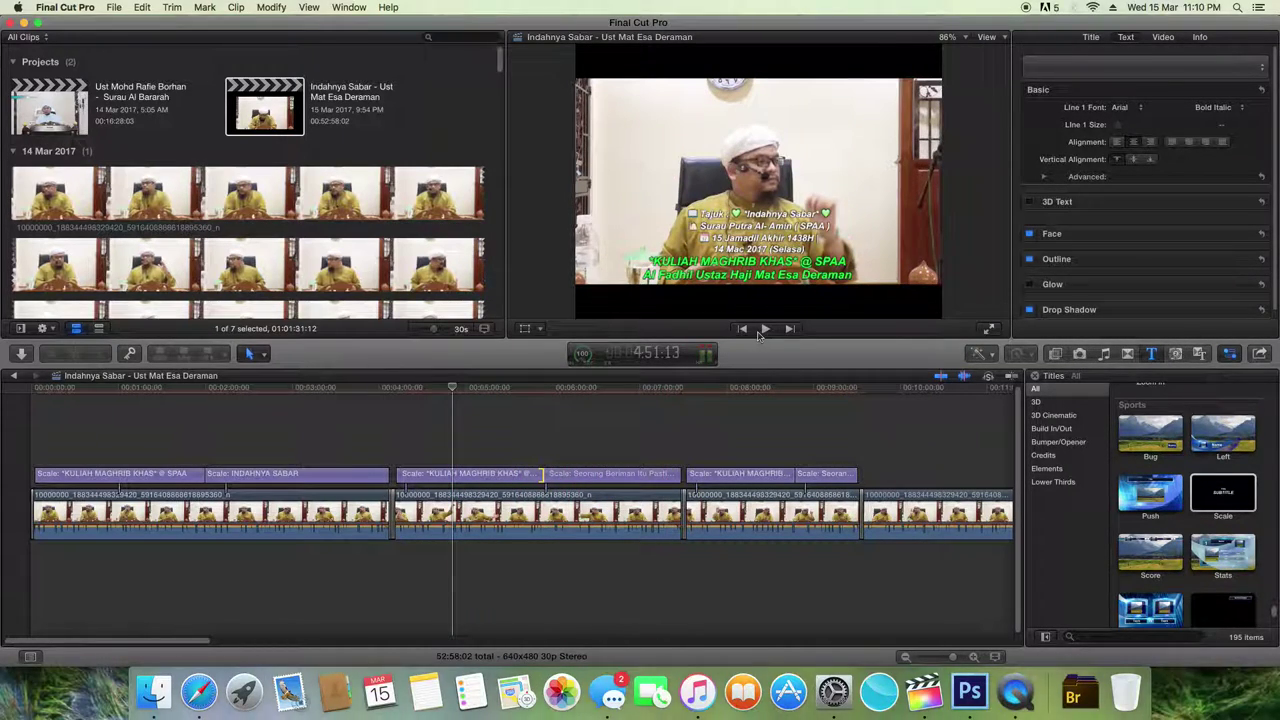
pyautogui.press('space')
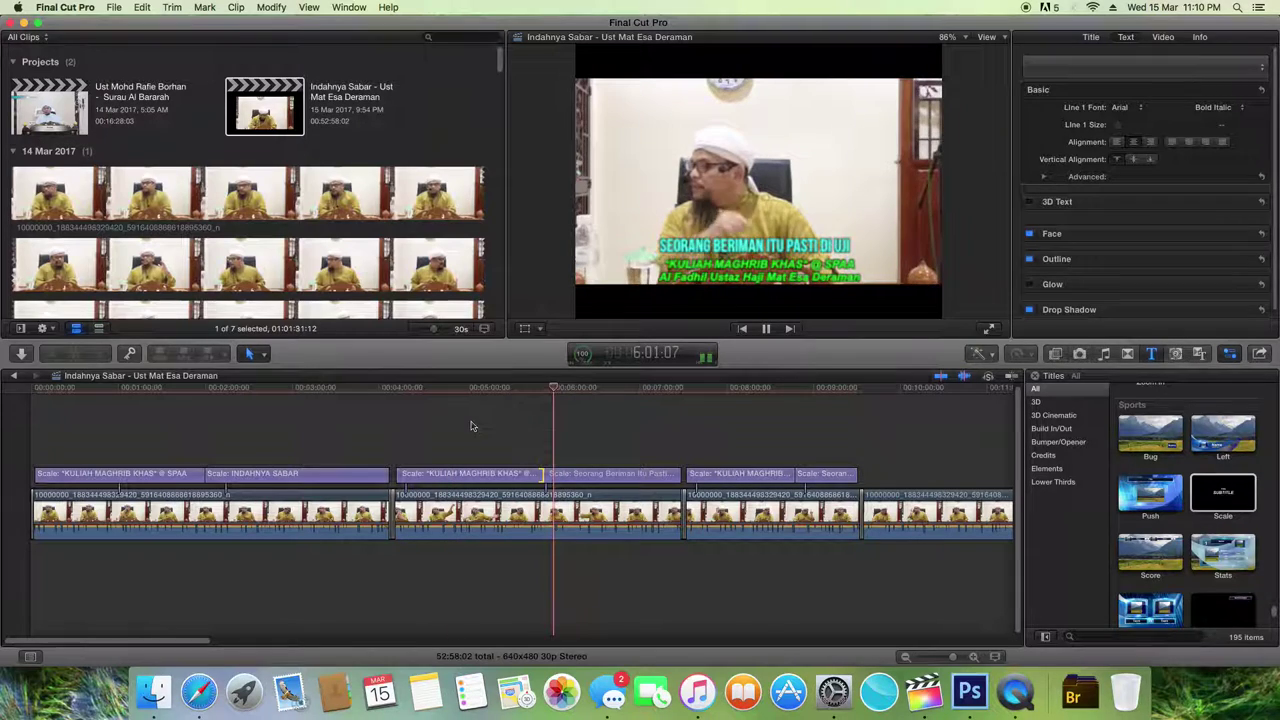
pyautogui.click(397, 476)
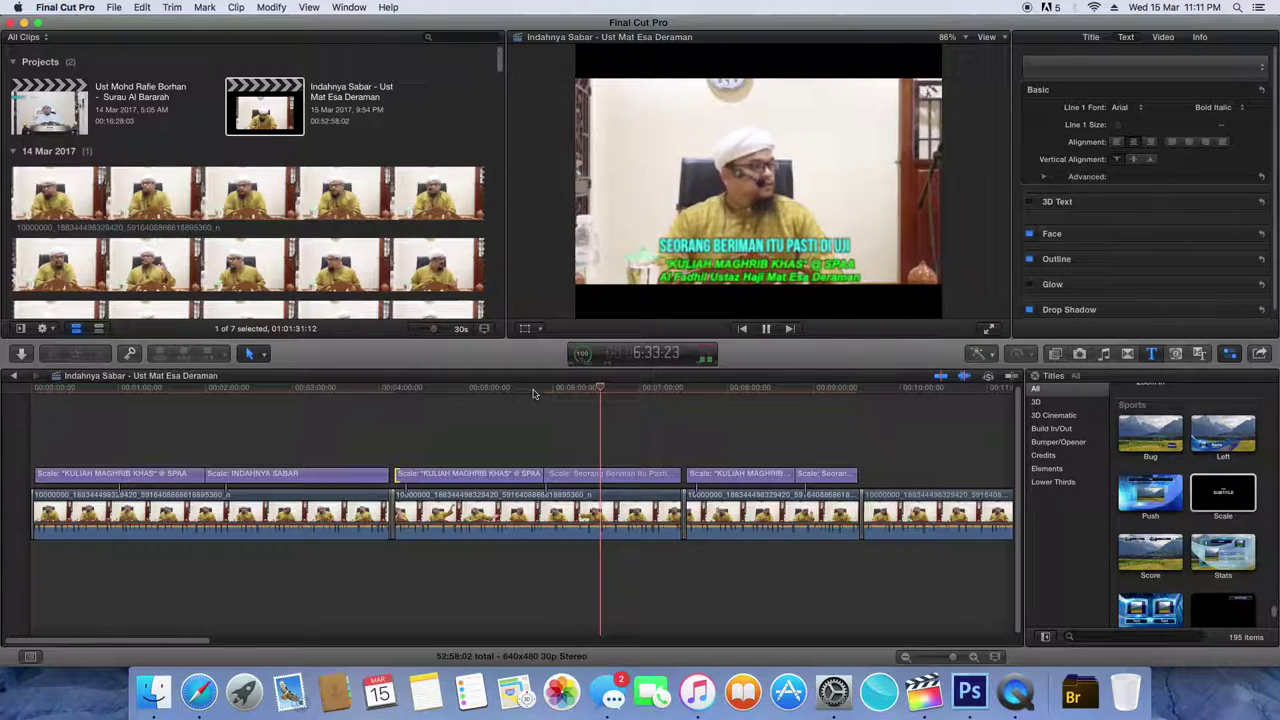
# - Replace the headline text of the pasted title in the second section with "DUNIA PENTAS UJIAN"
pyautogui.click(626, 478)
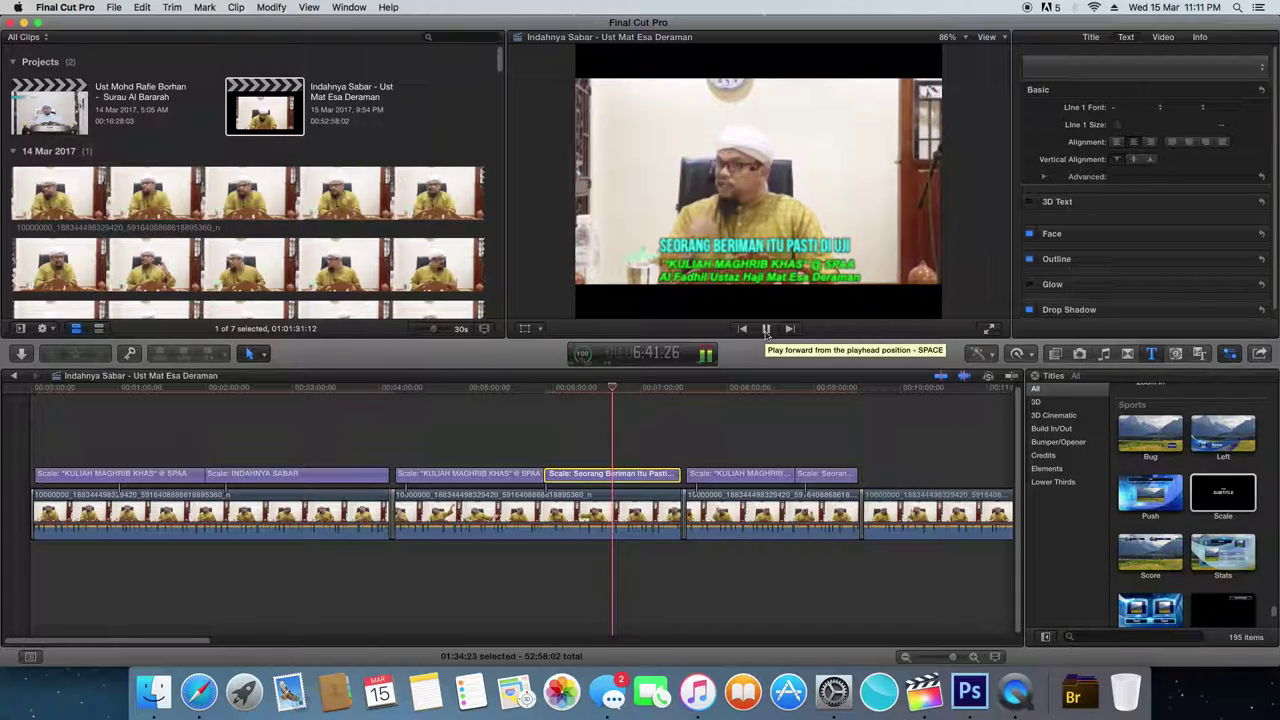
pyautogui.click(766, 330)
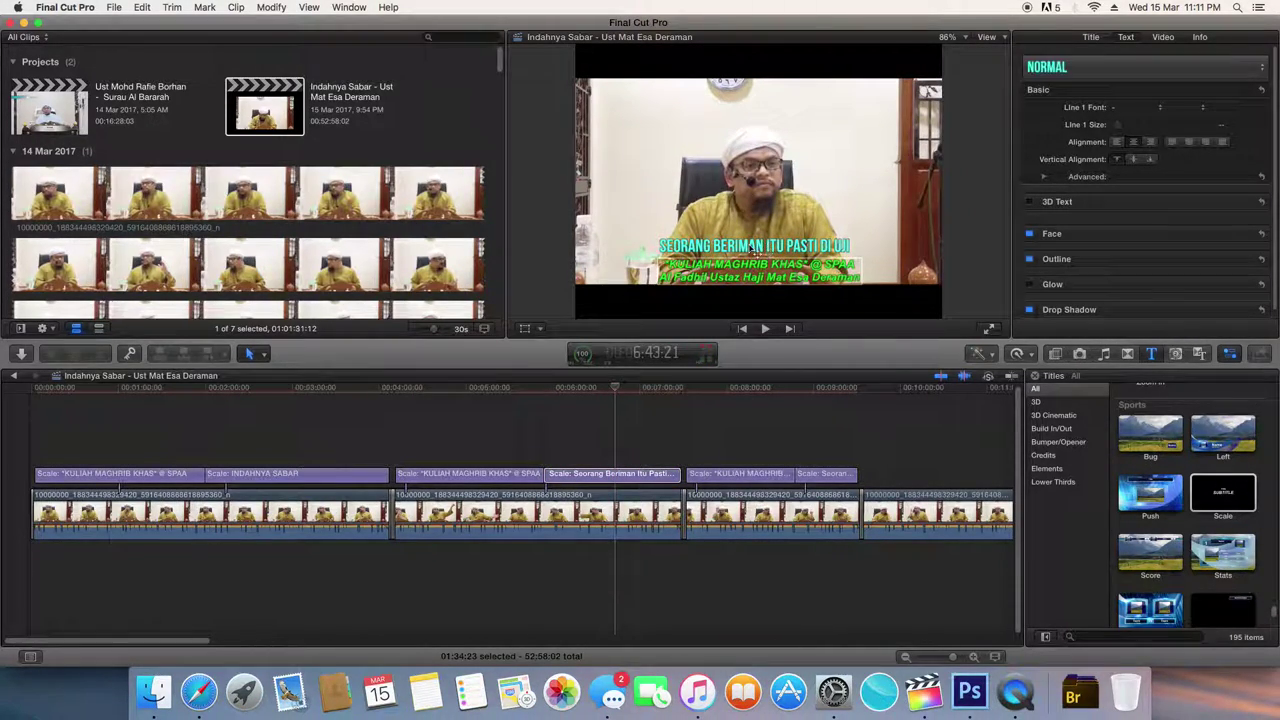
pyautogui.click(748, 248)
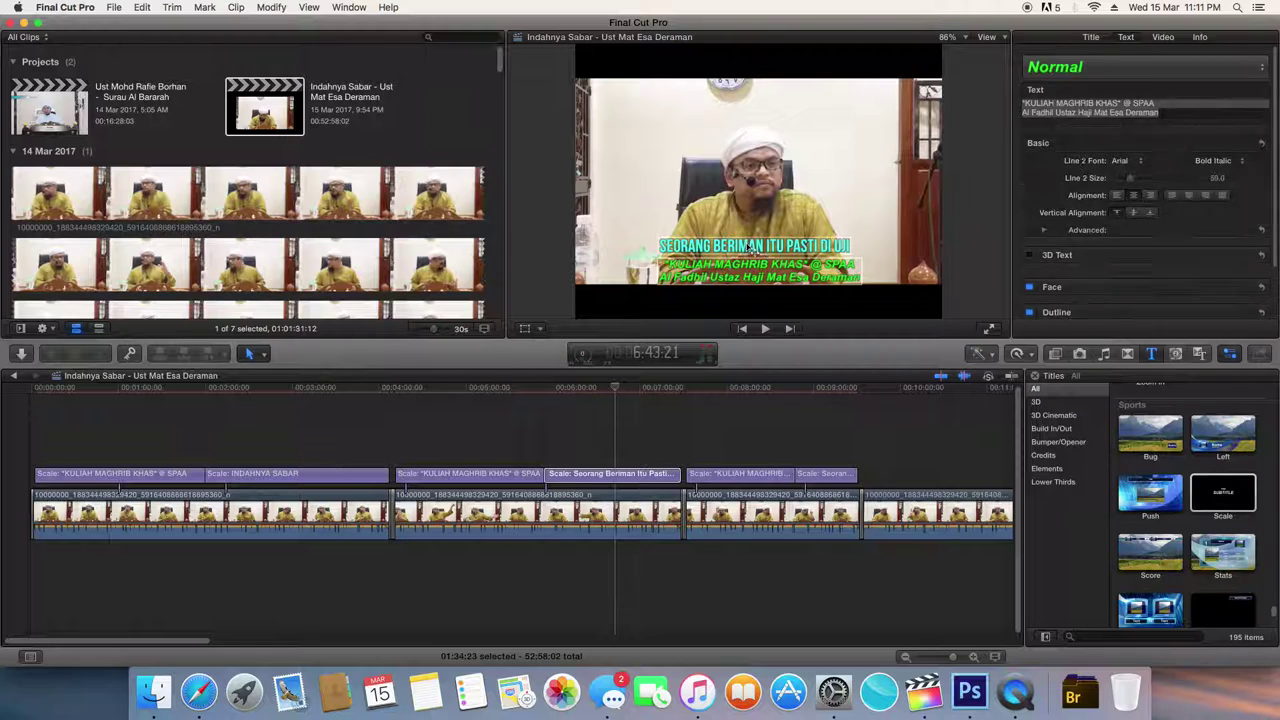
pyautogui.click(748, 248)
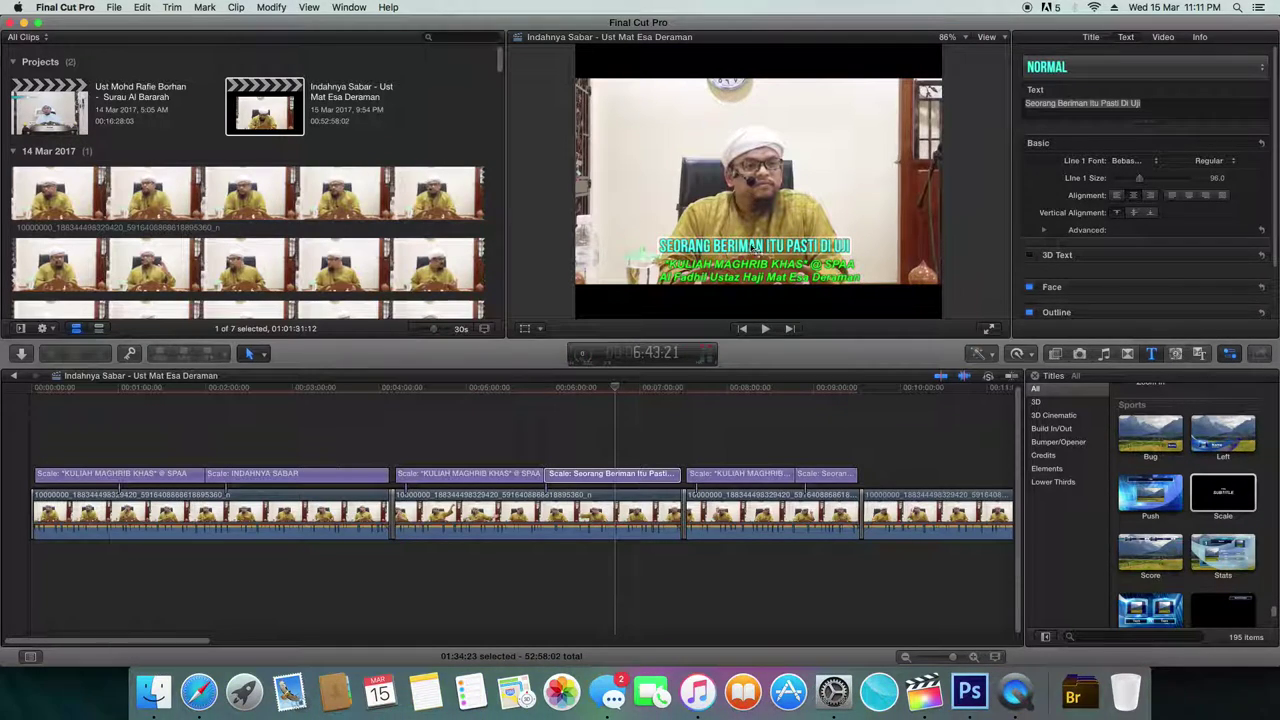
pyautogui.click(1146, 106)
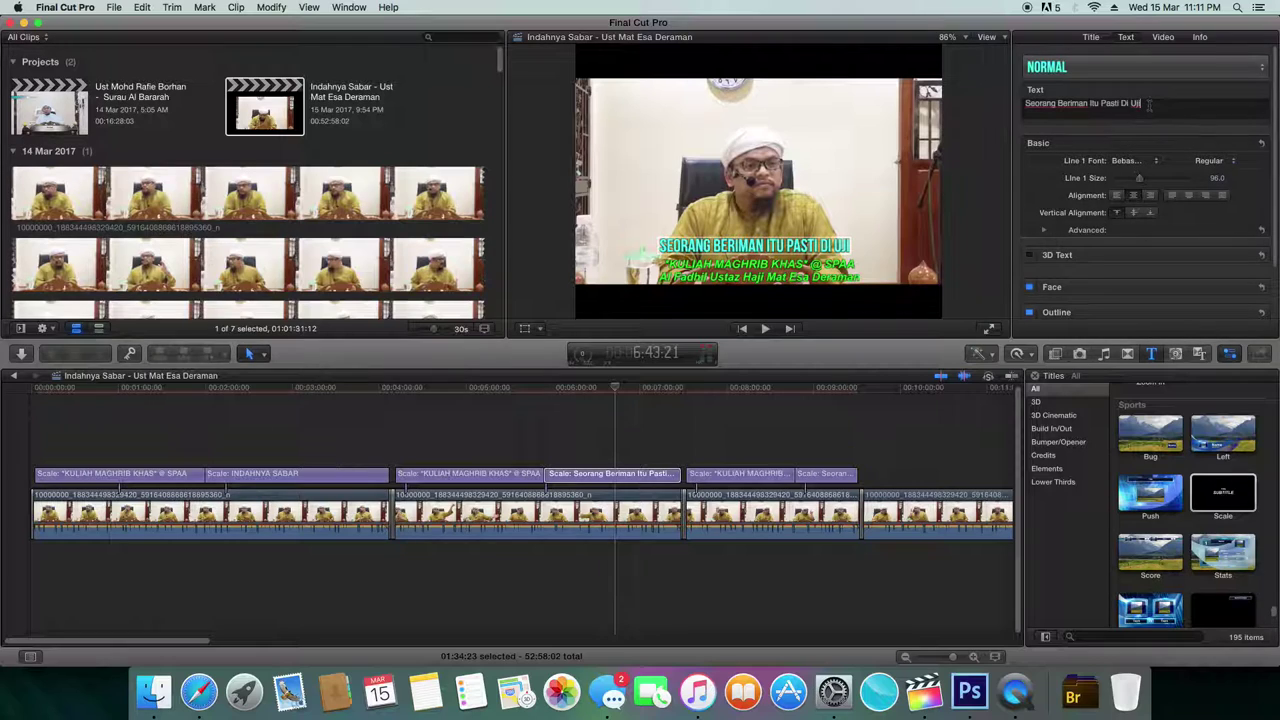
pyautogui.press('BackSpace')
pyautogui.press('BackSpace')
pyautogui.press('BackSpace')
pyautogui.press('BackSpace')
pyautogui.press('BackSpace')
pyautogui.press('BackSpace')
pyautogui.press('BackSpace')
pyautogui.press('BackSpace')
pyautogui.press('BackSpace')
pyautogui.press('BackSpace')
pyautogui.press('BackSpace')
pyautogui.press('BackSpace')
pyautogui.press('BackSpace')
pyautogui.press('BackSpace')
pyautogui.press('BackSpace')
pyautogui.press('BackSpace')
pyautogui.press('BackSpace')
pyautogui.press('BackSpace')
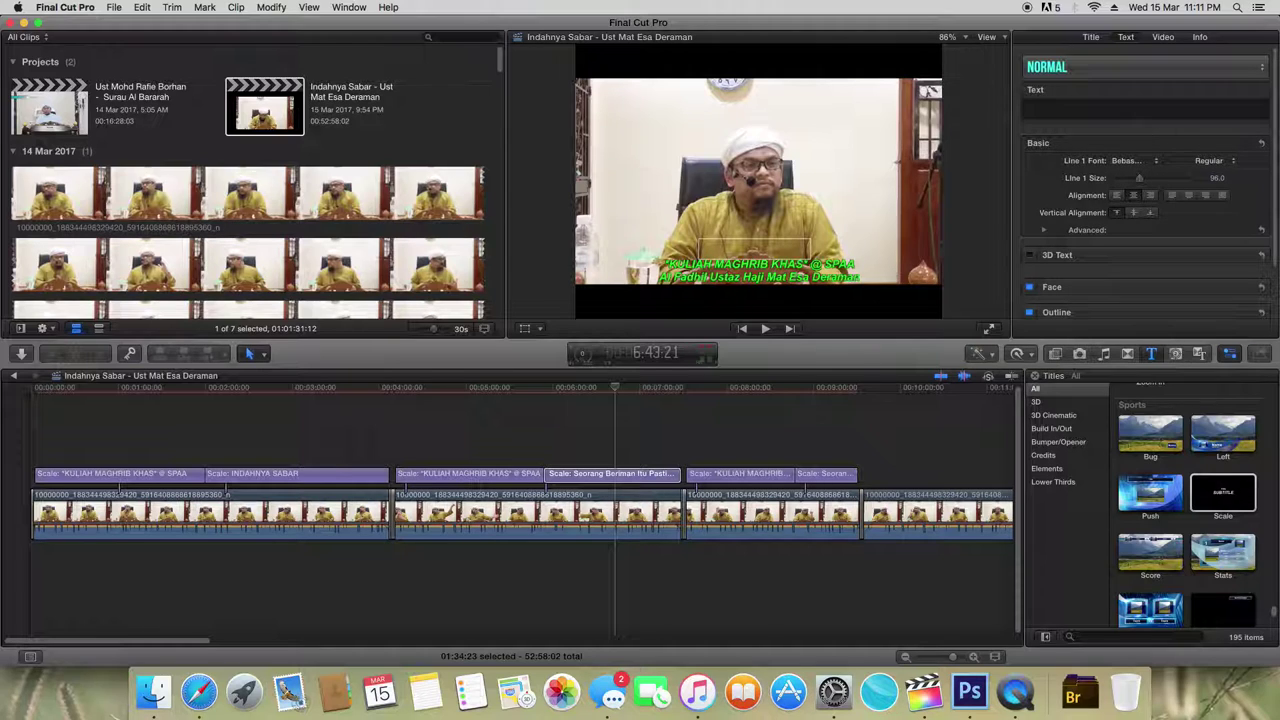
pyautogui.write('DUNIA PEN')
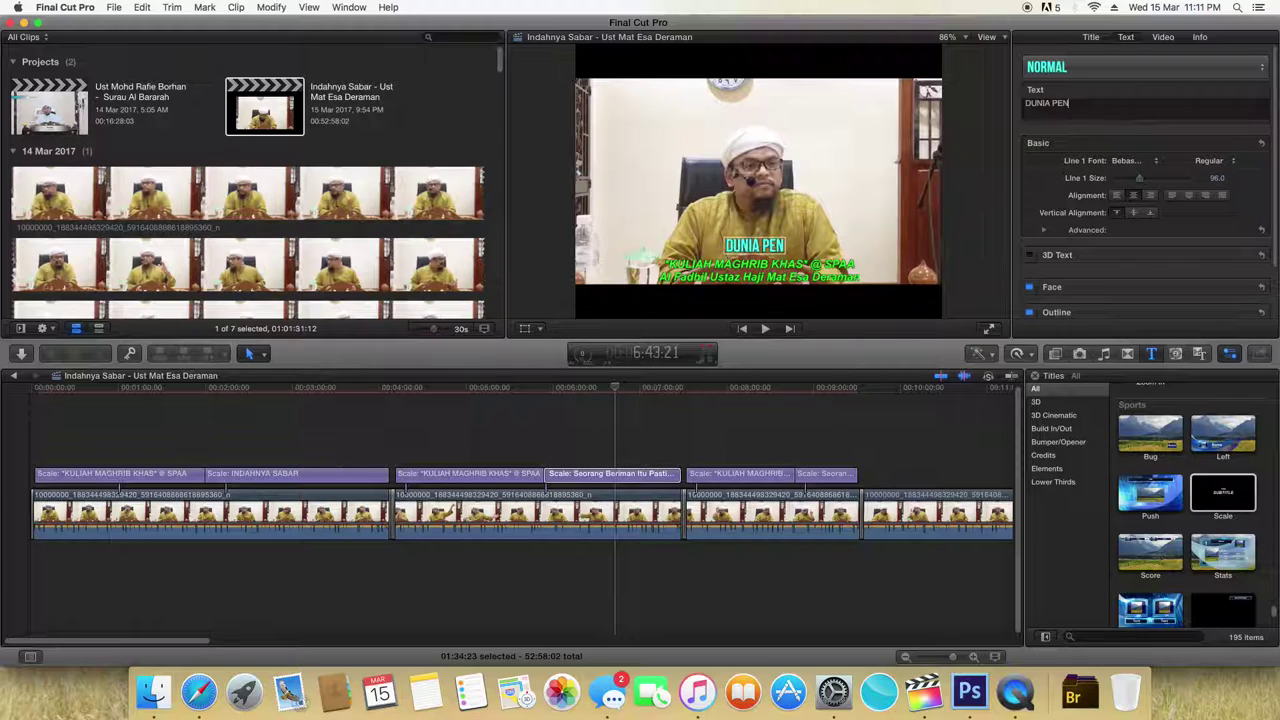
pyautogui.write('TAS UJIAN')
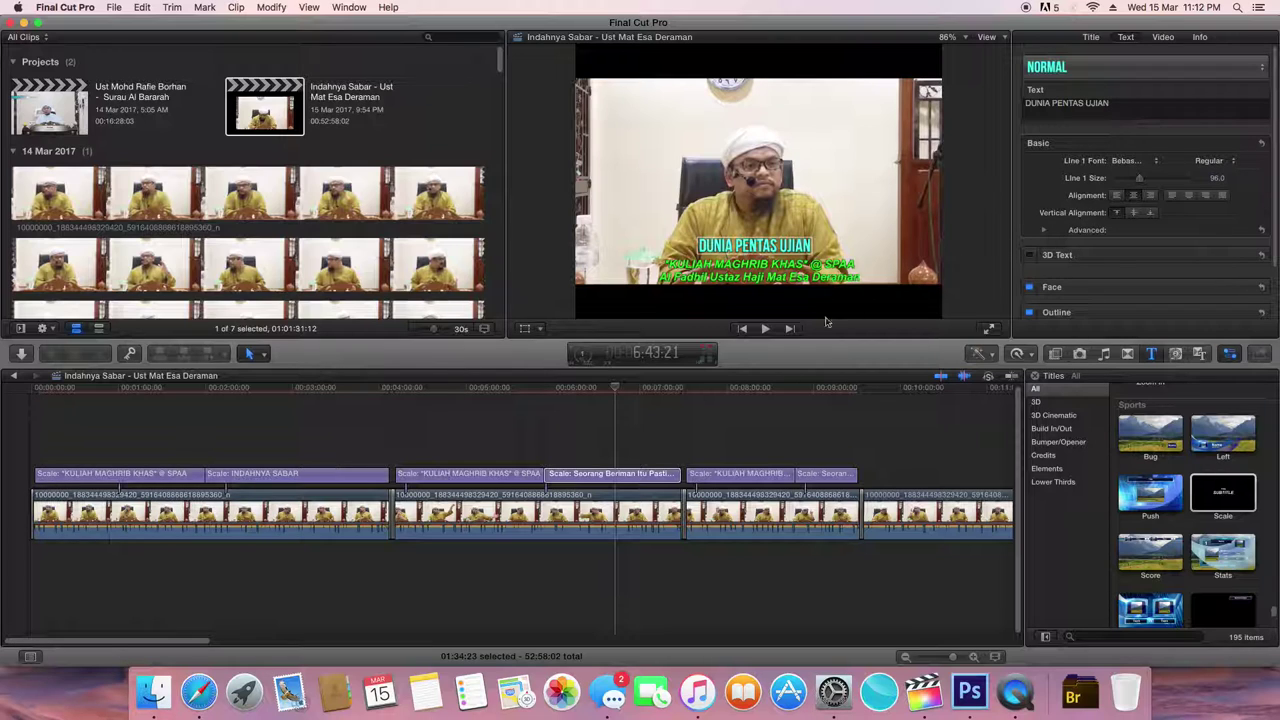
pyautogui.press('space')
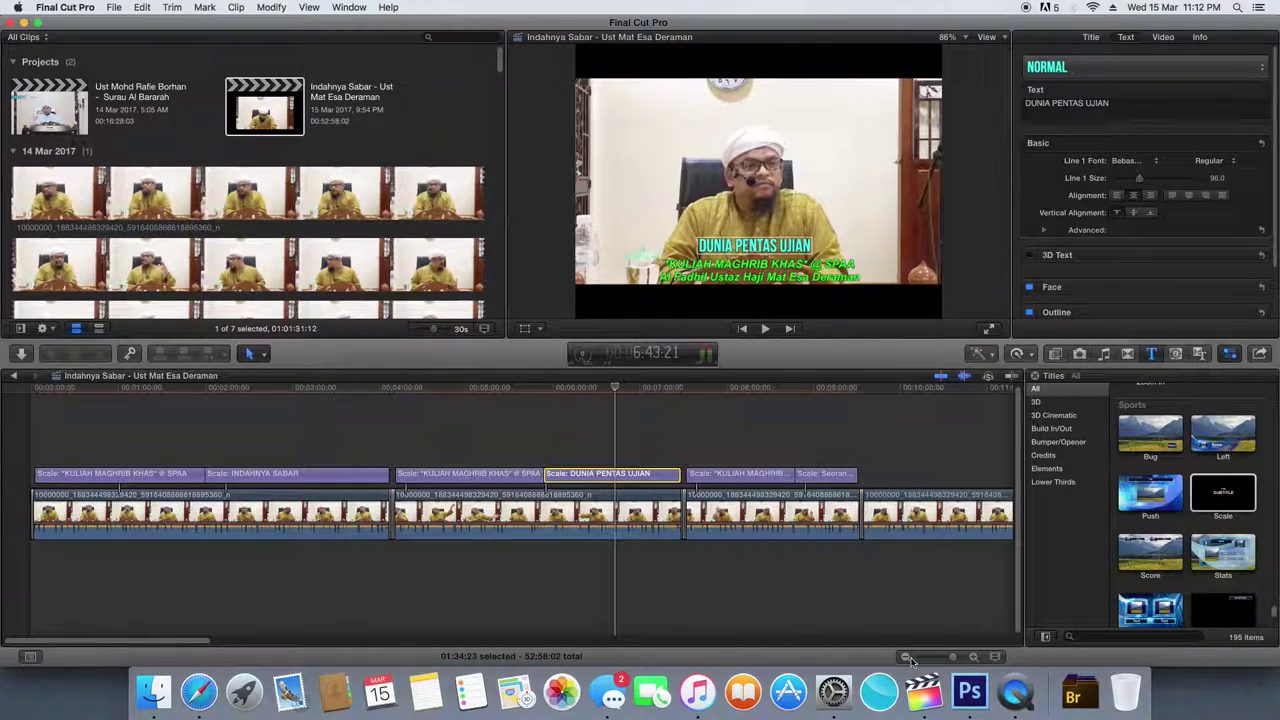
# - Play the join between the first and second sections and cut the second of its adjacent Arrows transitions
pyautogui.click(973, 662)
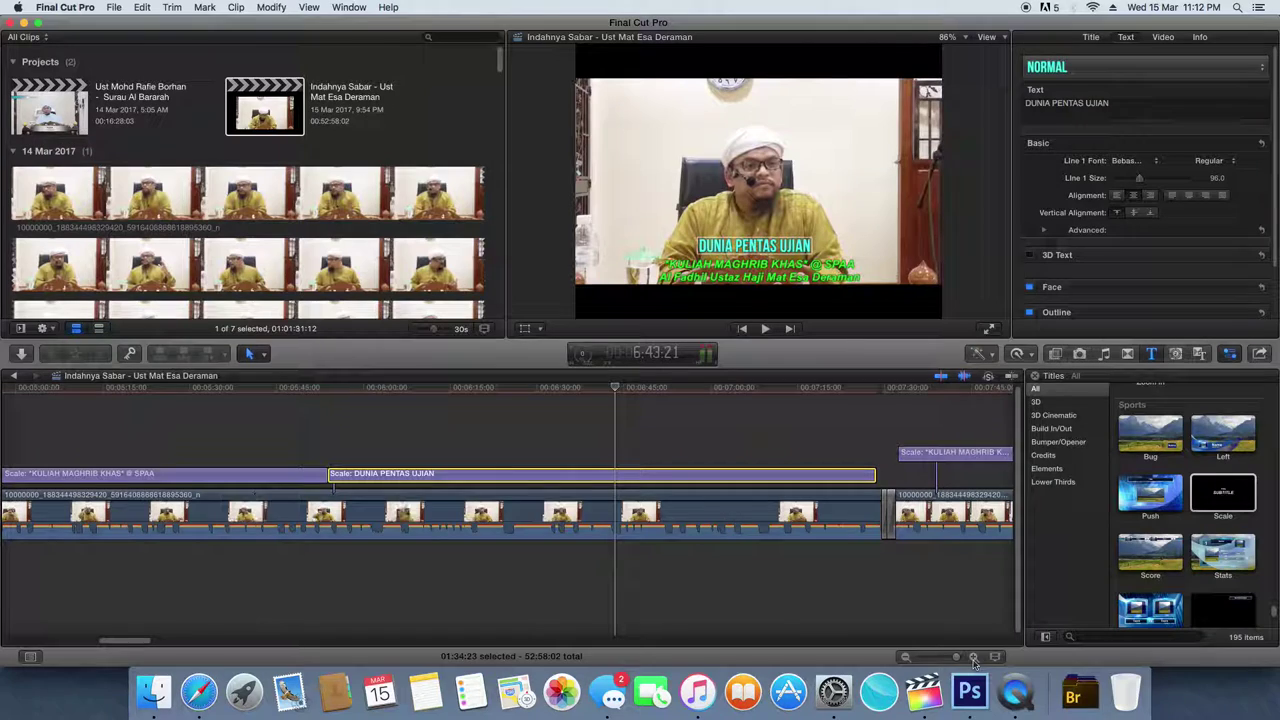
pyautogui.press('space')
pyautogui.moveTo(140, 645); pyautogui.dragTo(109, 643)
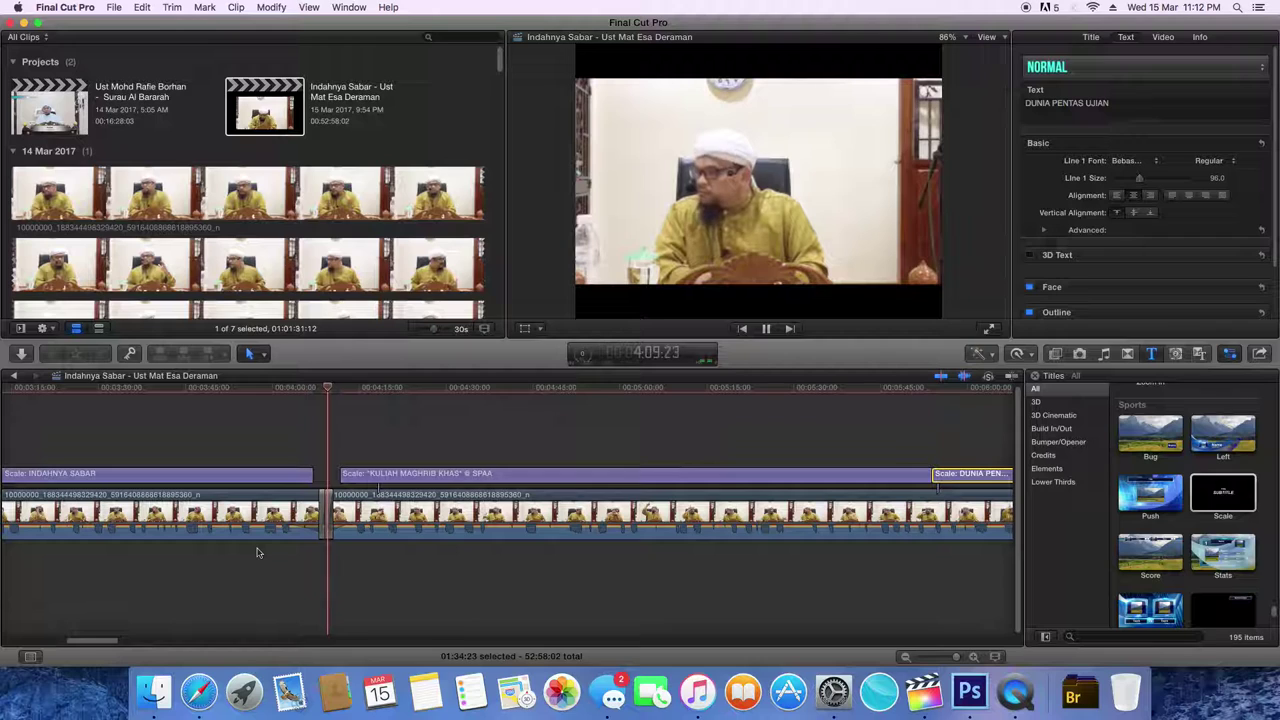
pyautogui.press('space')
pyautogui.click(328, 512)
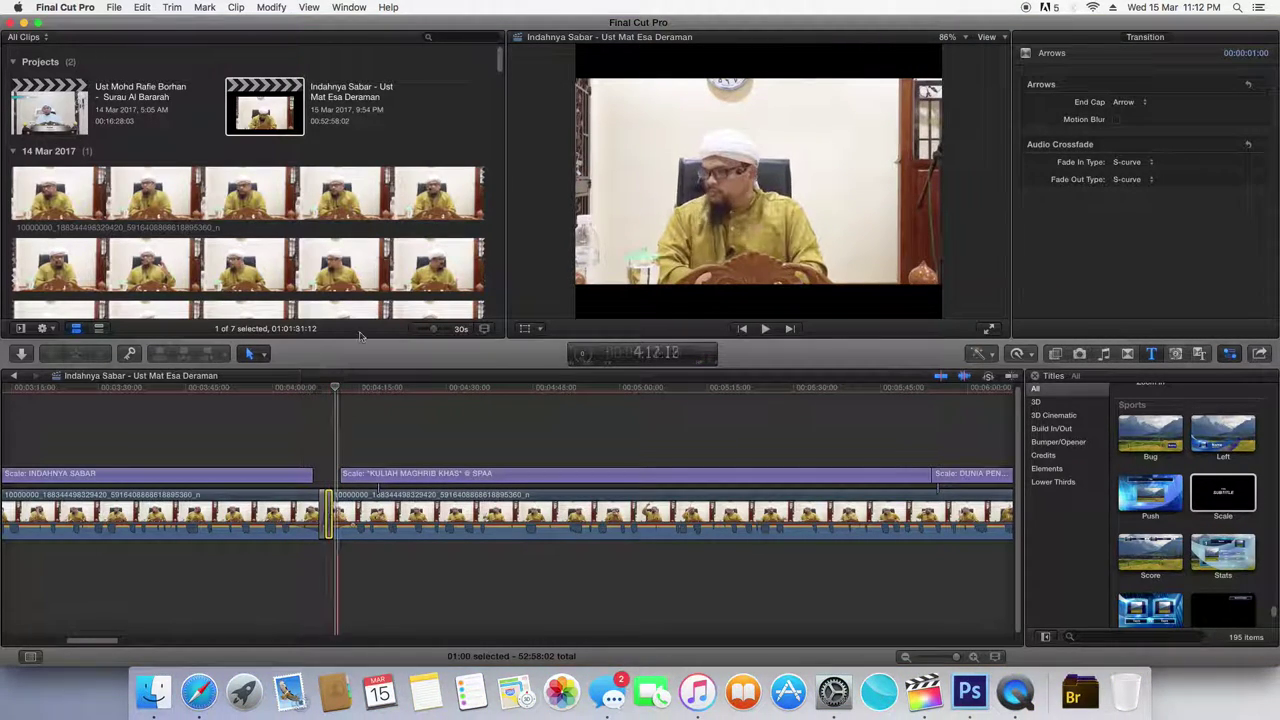
pyautogui.click(145, 9)
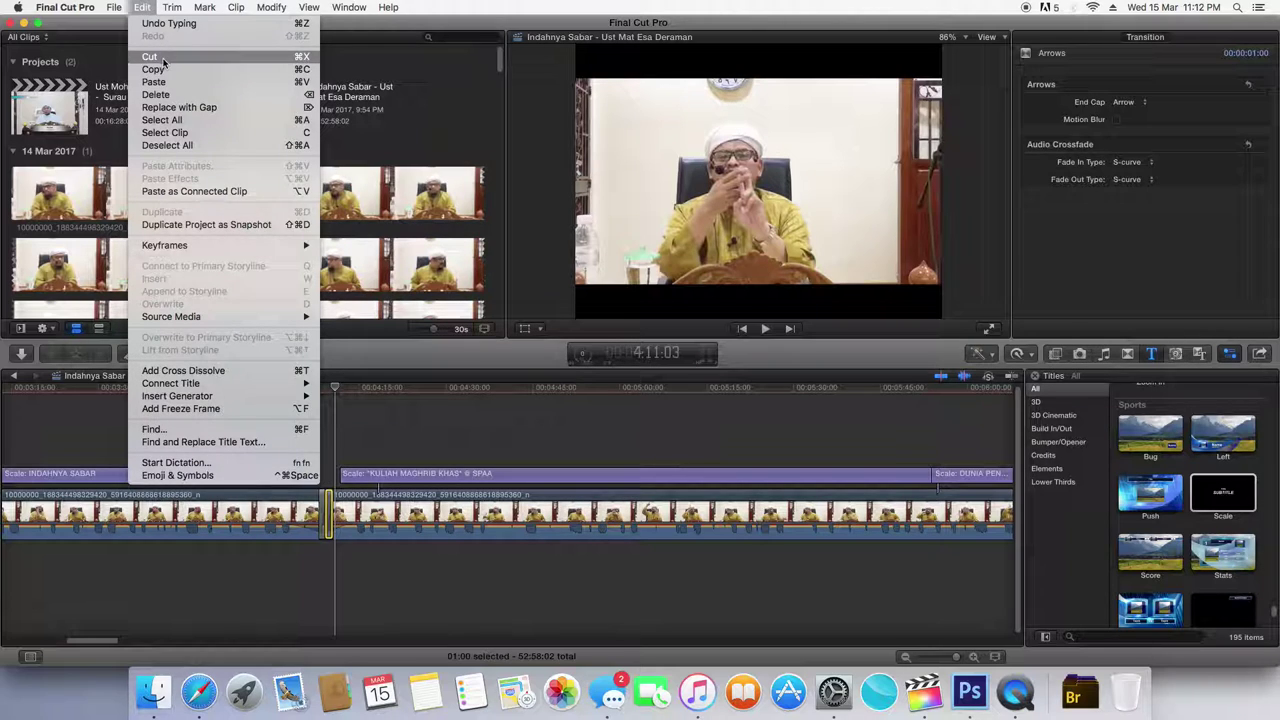
pyautogui.click(162, 57)
# - Lengthen the remaining Arrows transition between the first and second sections to 1:21 and play back the join
pyautogui.click(322, 514)
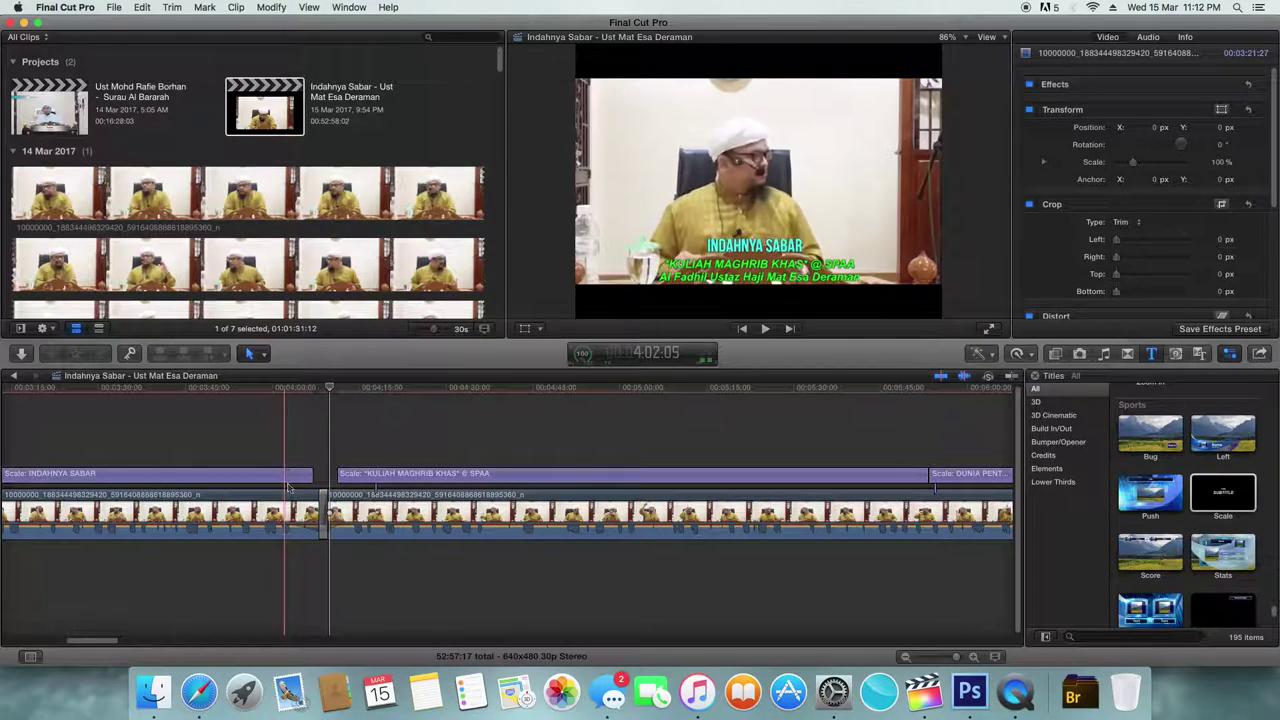
pyautogui.click(322, 514)
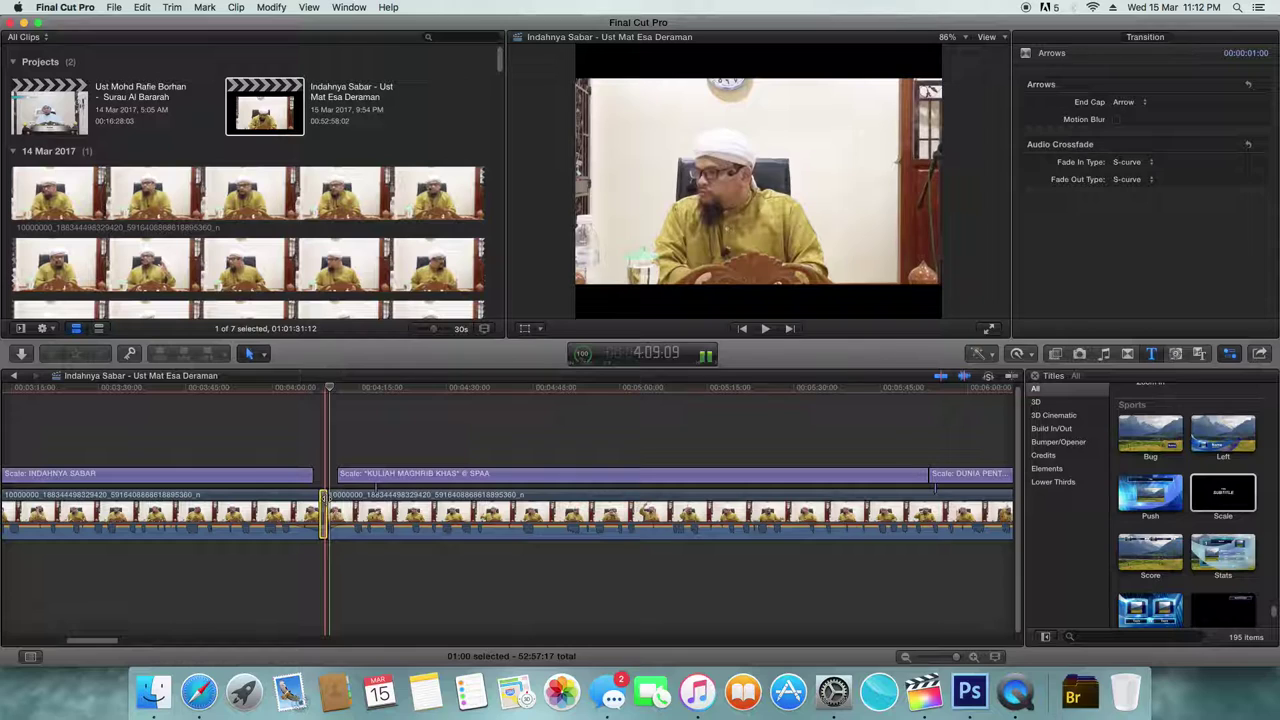
pyautogui.moveTo(324, 497); pyautogui.dragTo(326, 497)
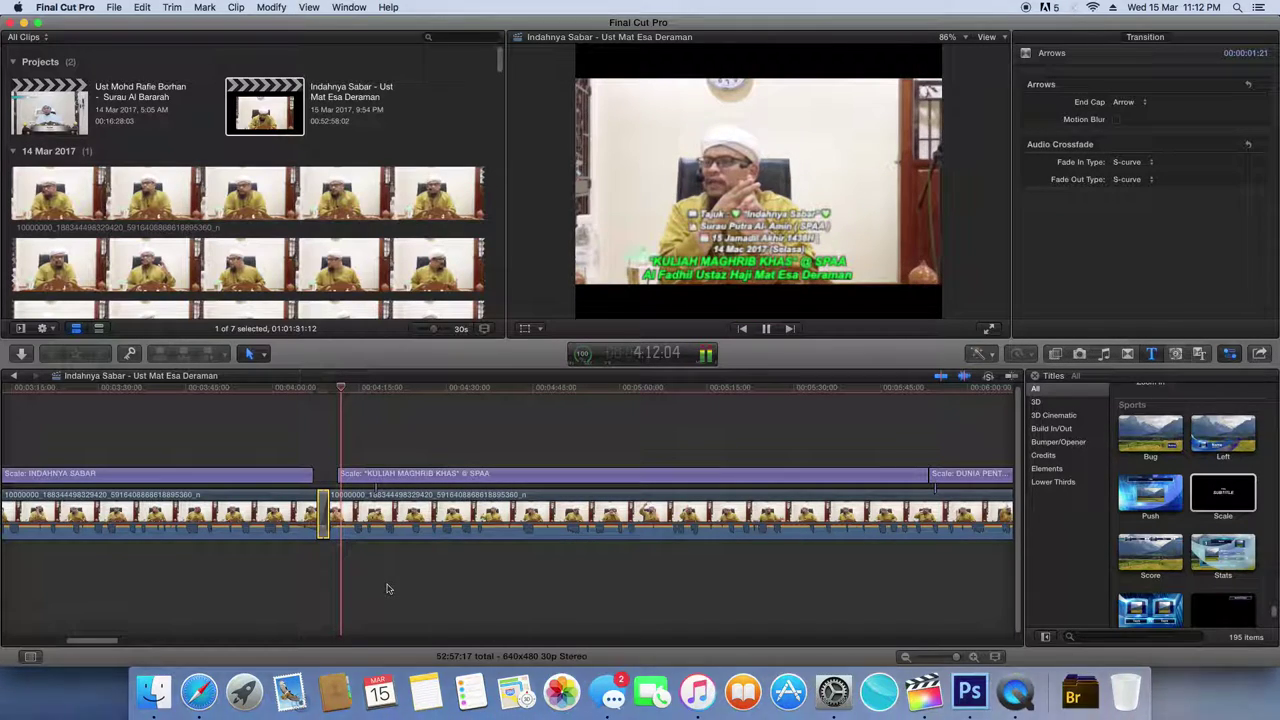
pyautogui.press('space')
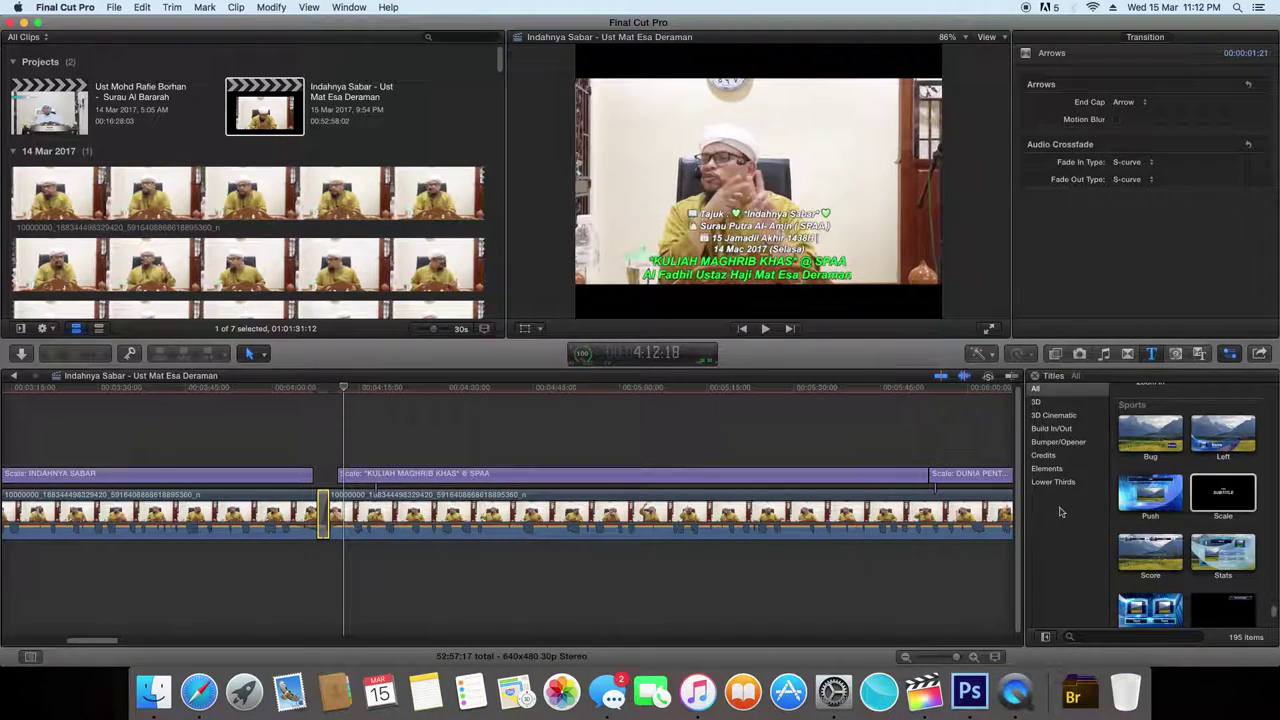
# - Replace the Arrows transition at that join with Black Hole and try to place a second Black Hole beside it
pyautogui.click(1127, 355)
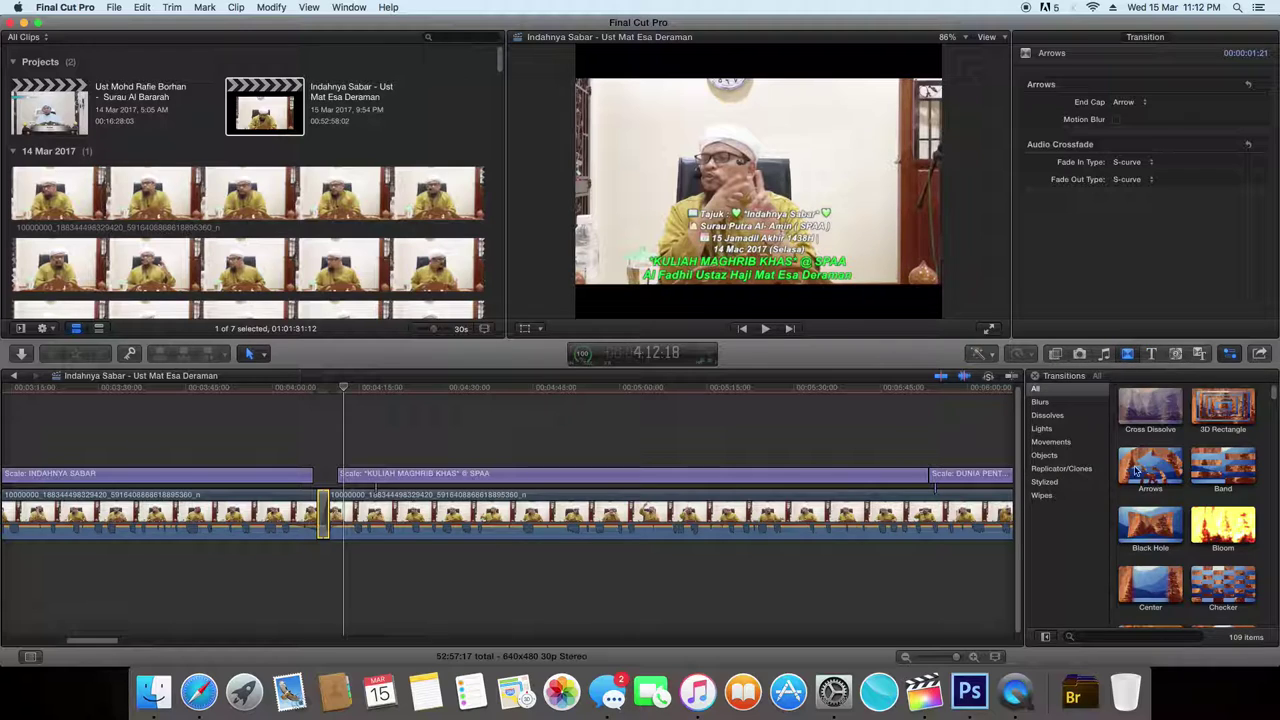
pyautogui.moveTo(1163, 517); pyautogui.dragTo(322, 522)
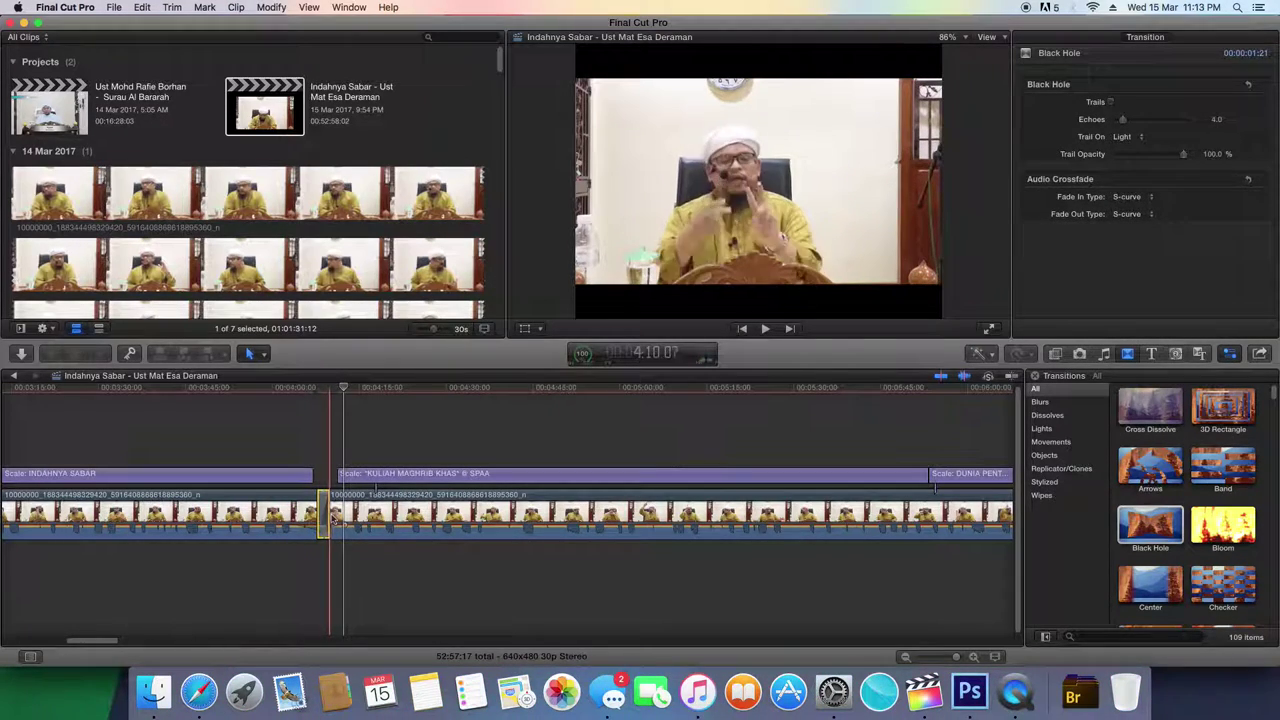
pyautogui.click(336, 516)
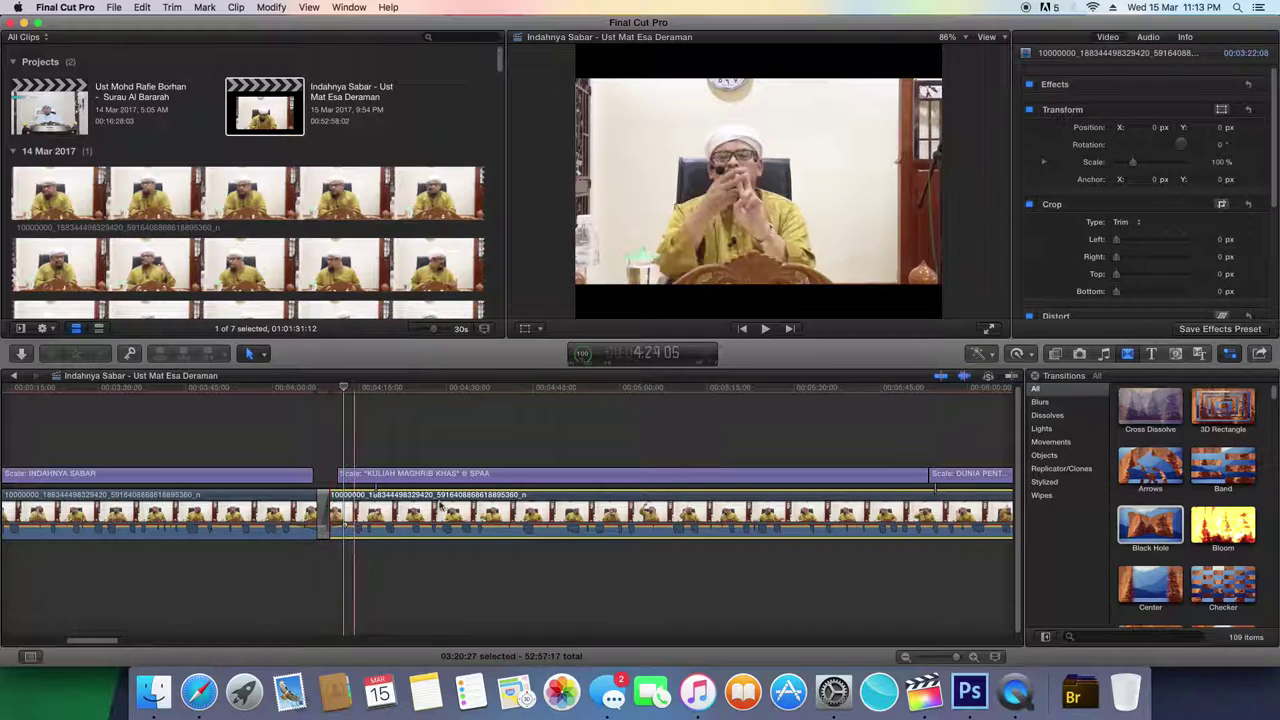
pyautogui.moveTo(1162, 533); pyautogui.dragTo(486, 566)
pyautogui.moveTo(367, 540); pyautogui.dragTo(330, 512)
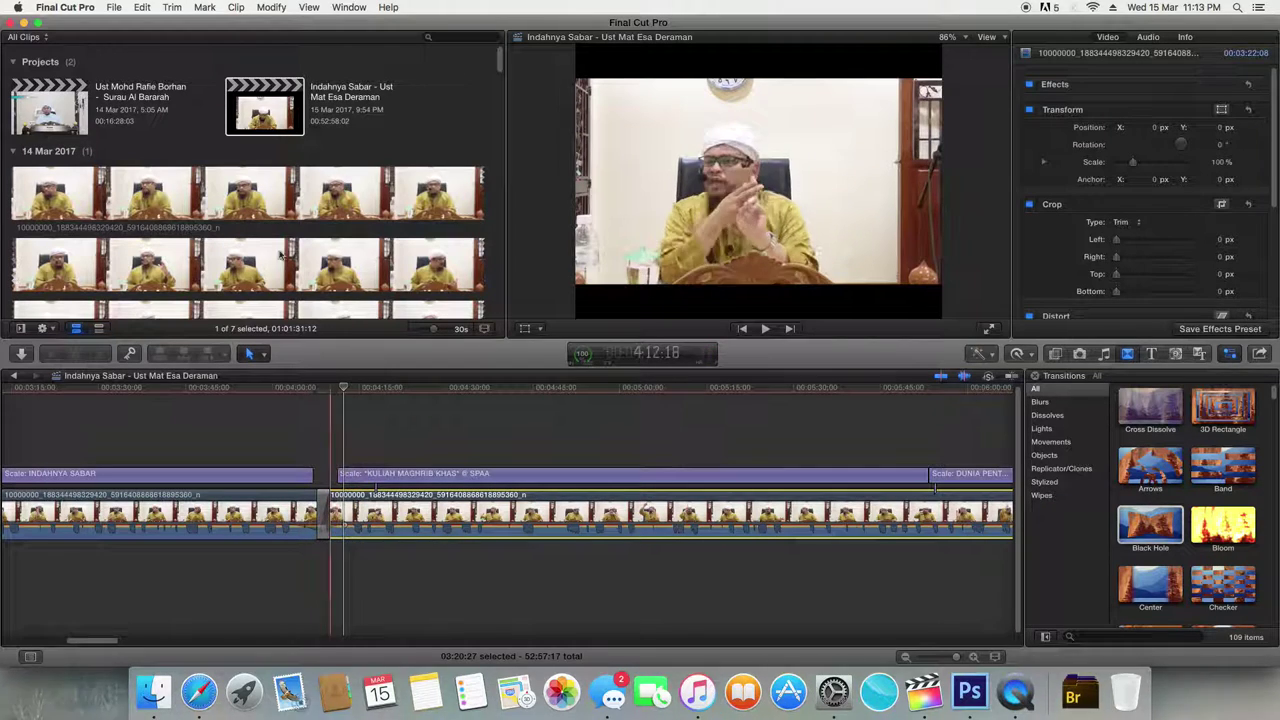
# - Undo the Black Hole replacement, the transition lengthening and the cut of the second Arrows transition
pyautogui.click(143, 7)
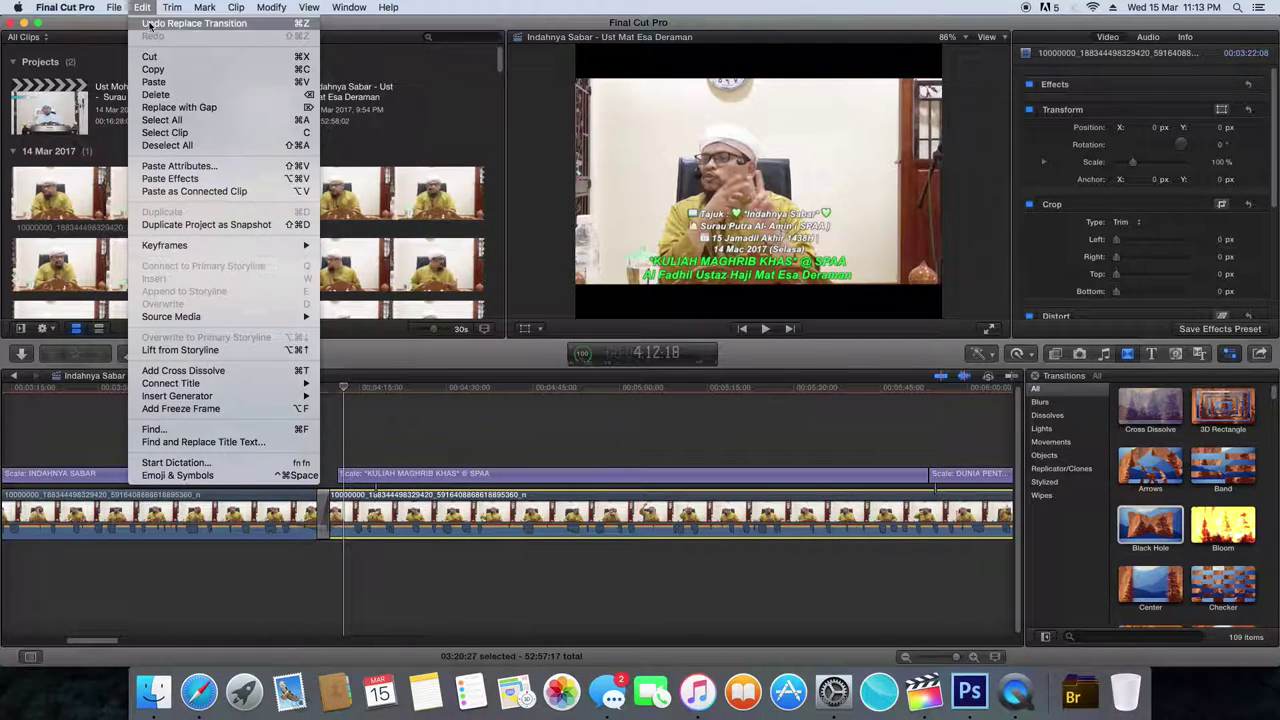
pyautogui.click(150, 23)
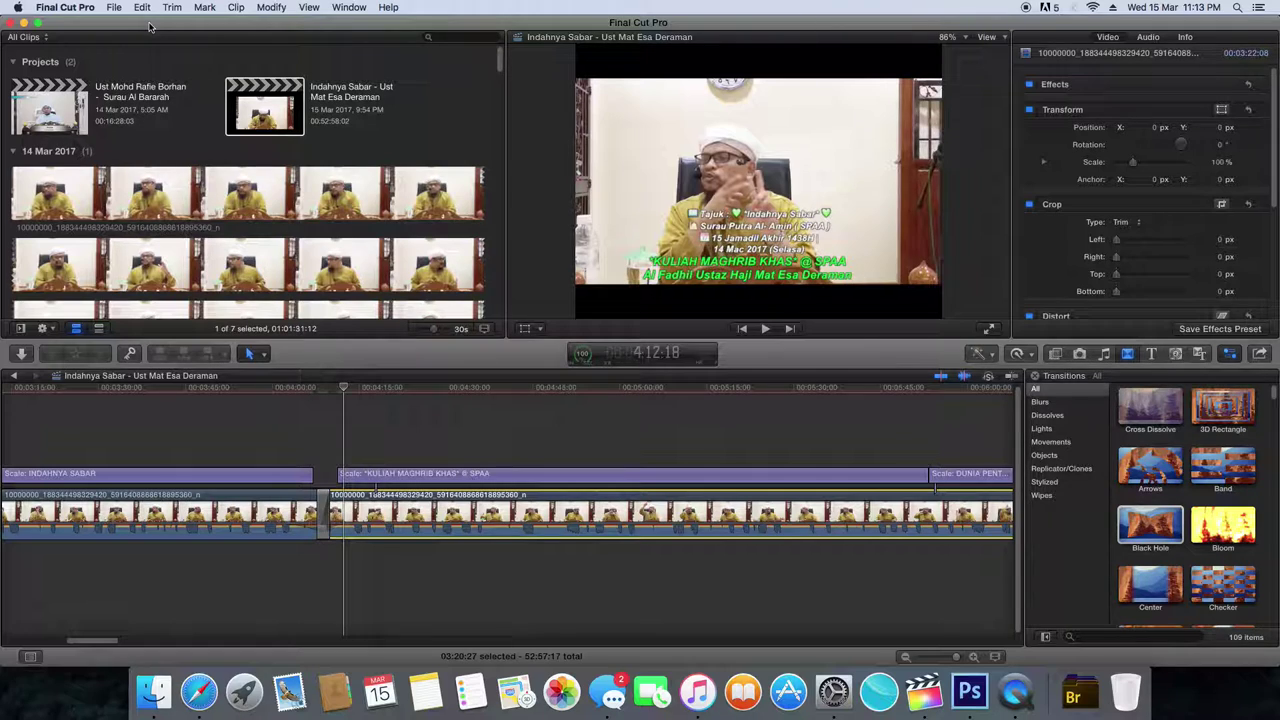
pyautogui.click(143, 7)
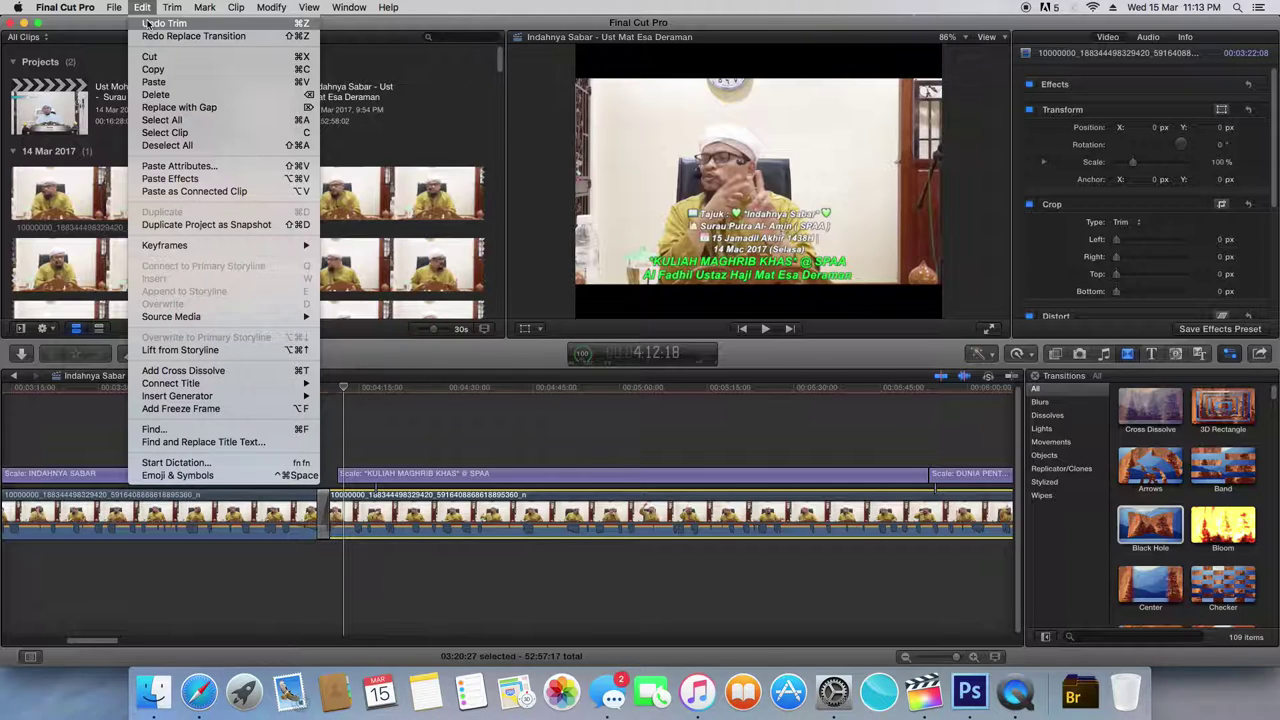
pyautogui.click(148, 23)
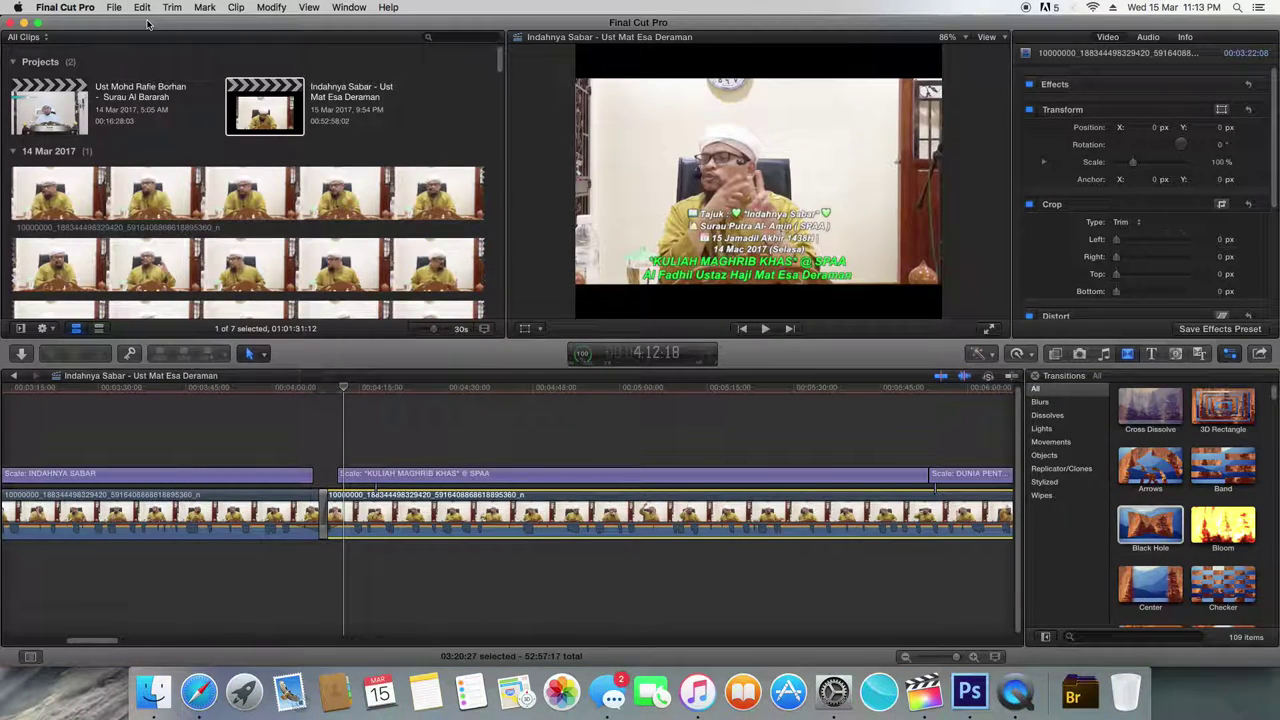
pyautogui.click(143, 7)
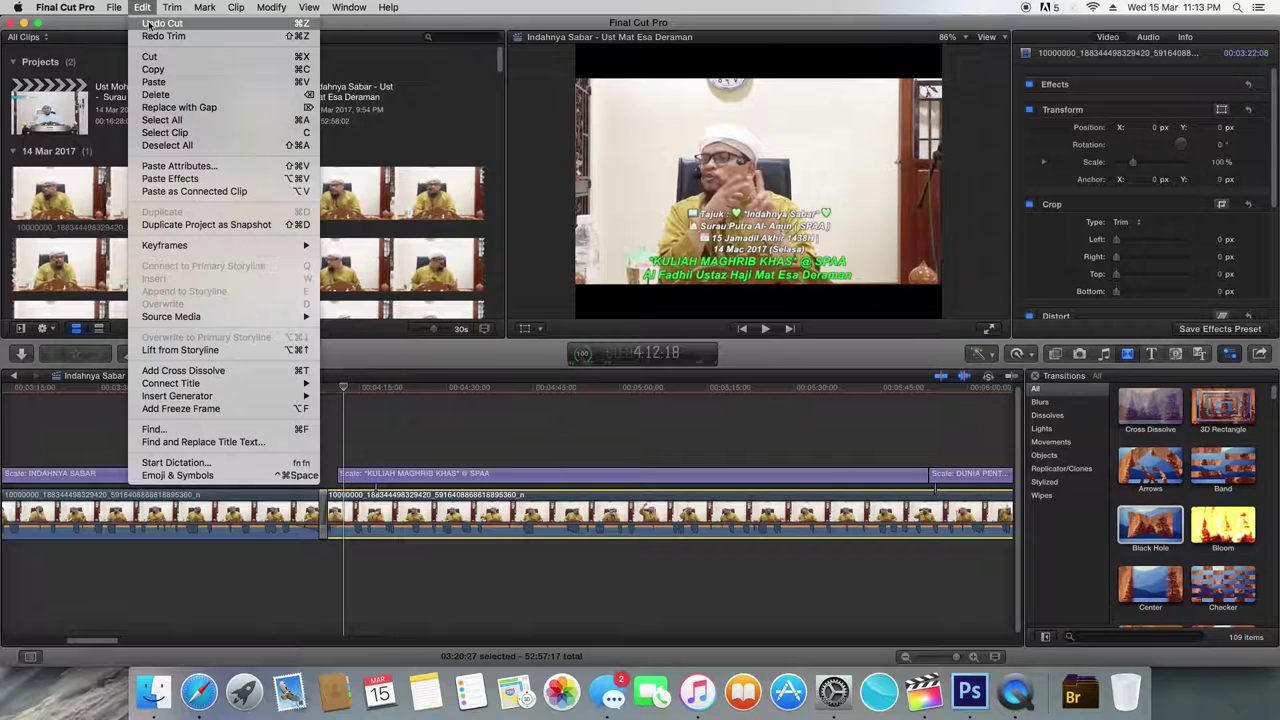
pyautogui.click(148, 23)
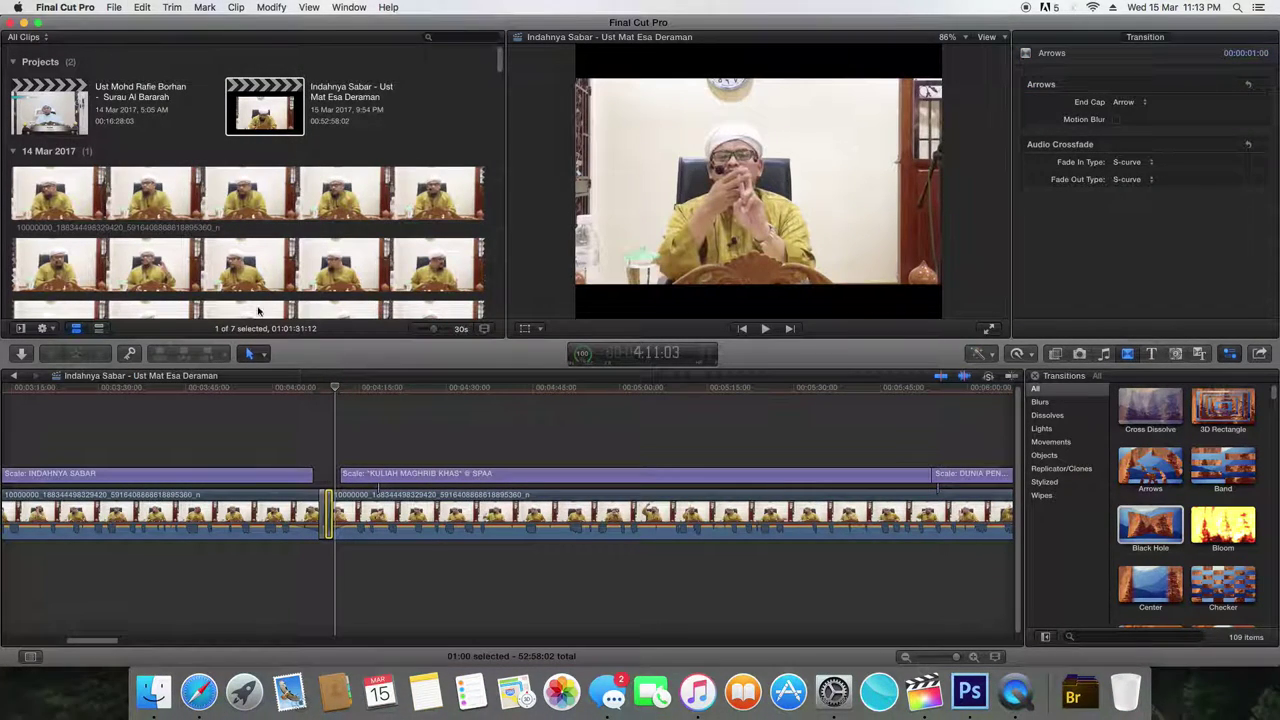
# - Start the second section's "KULIAH MAGHRIB KHAS" title slightly earlier, end the "INDAHNYA SABAR" title slightly later, and play back the join
pyautogui.press('space')
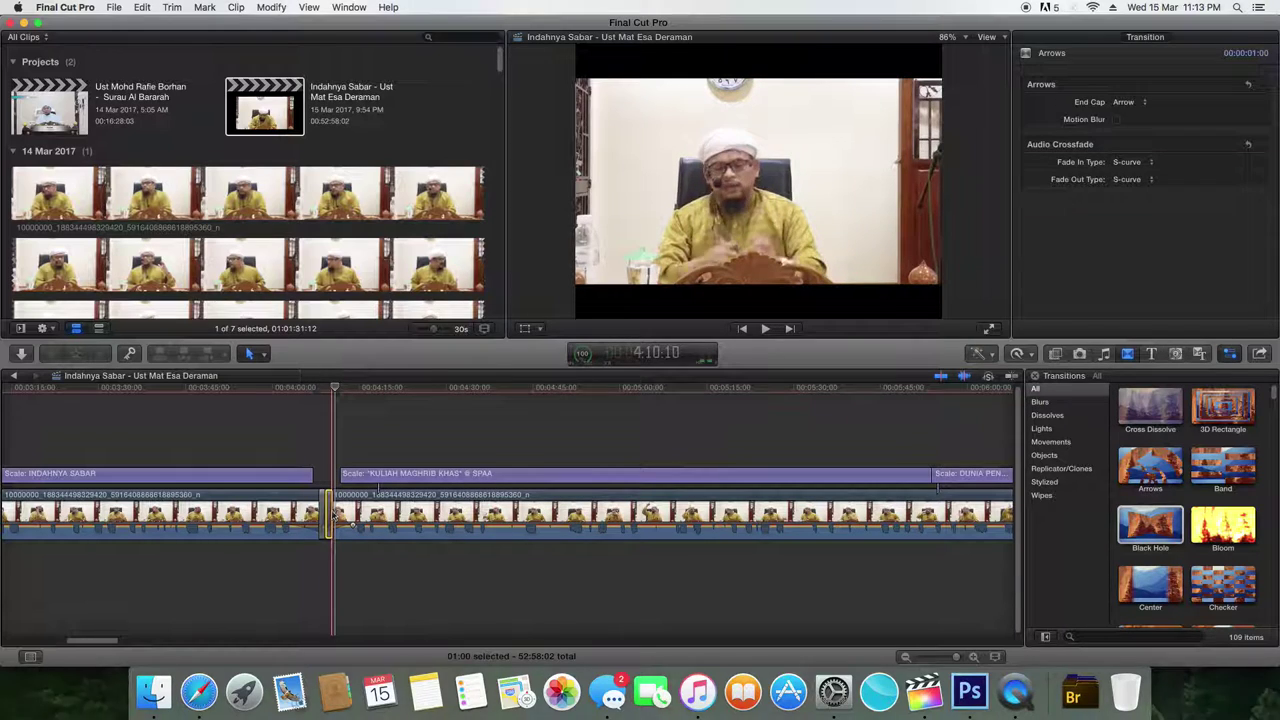
pyautogui.moveTo(340, 478); pyautogui.dragTo(317, 477)
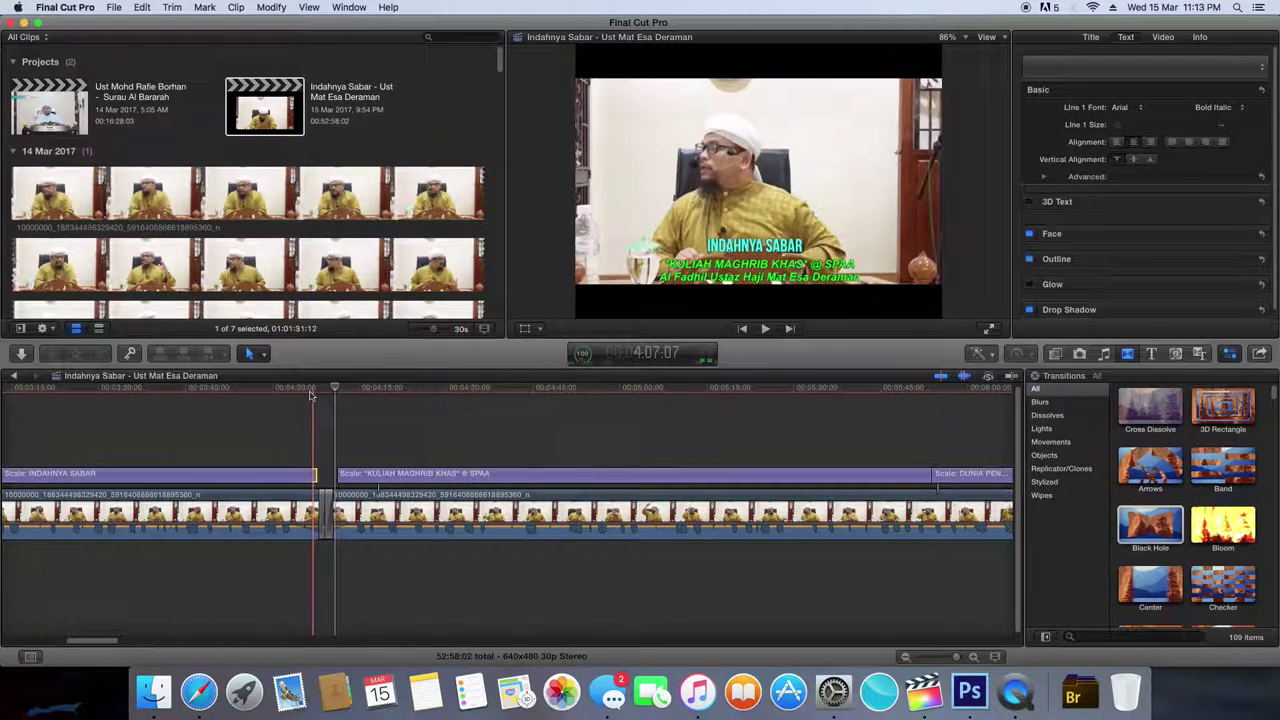
pyautogui.press('space')
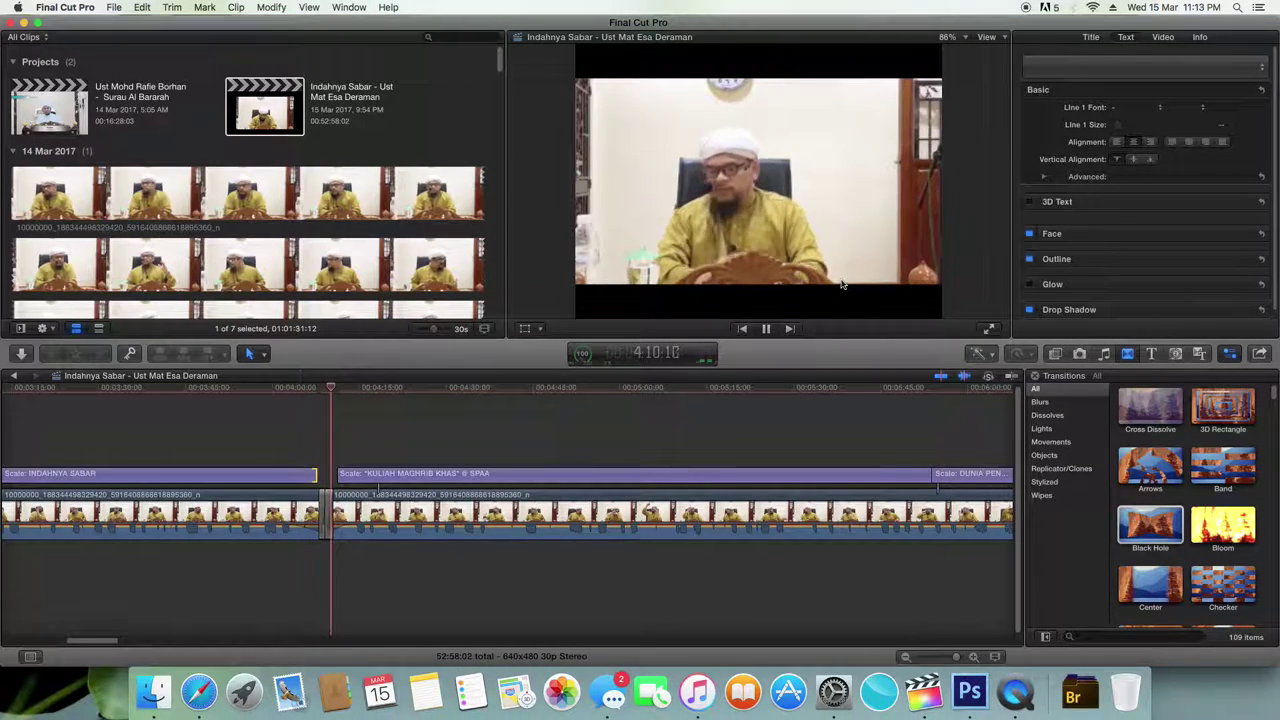
# - Lengthen the first of the two Arrows transitions between the first and second sections to 2:03 and play back the join
pyautogui.click(323, 515)
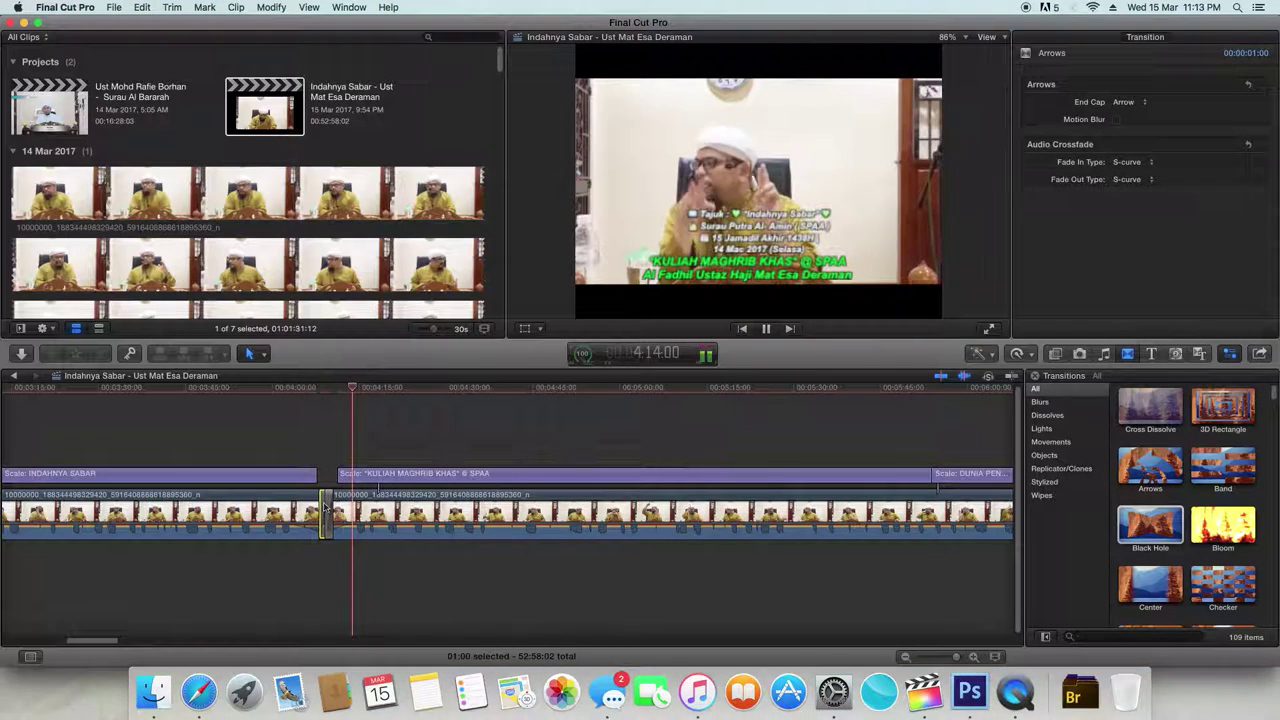
pyautogui.moveTo(323, 505); pyautogui.dragTo(321, 505)
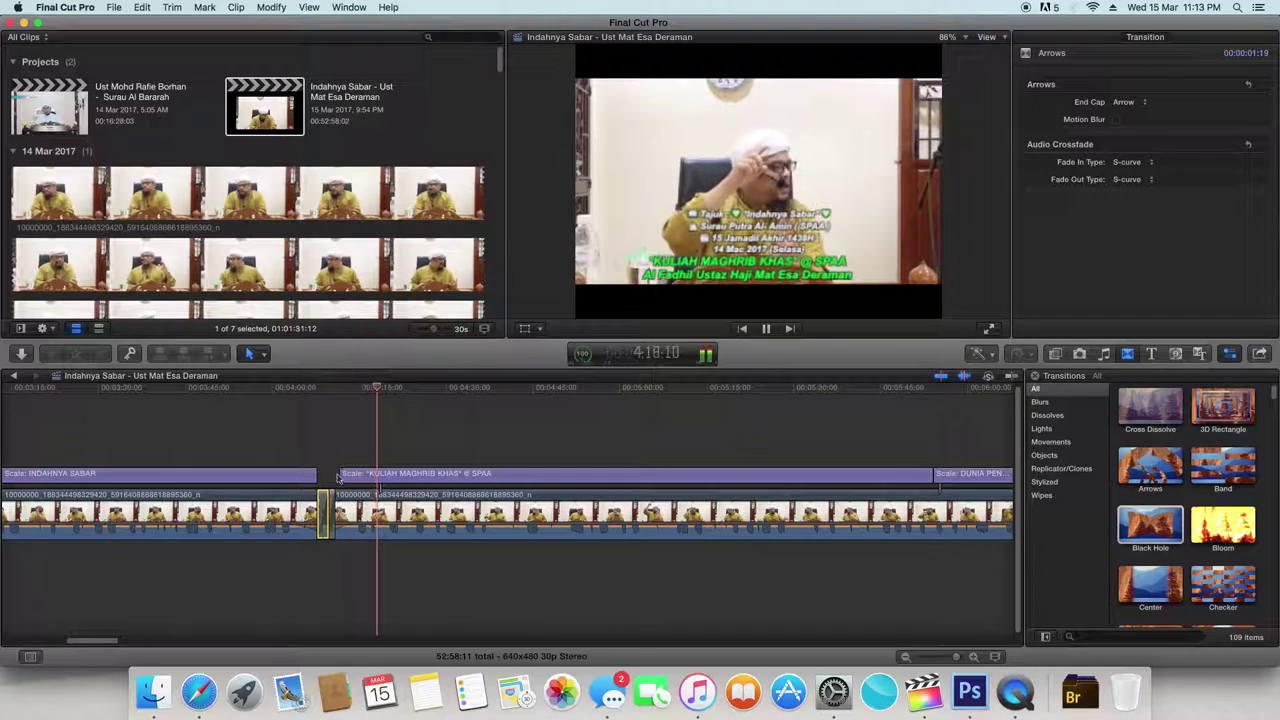
pyautogui.click(298, 390)
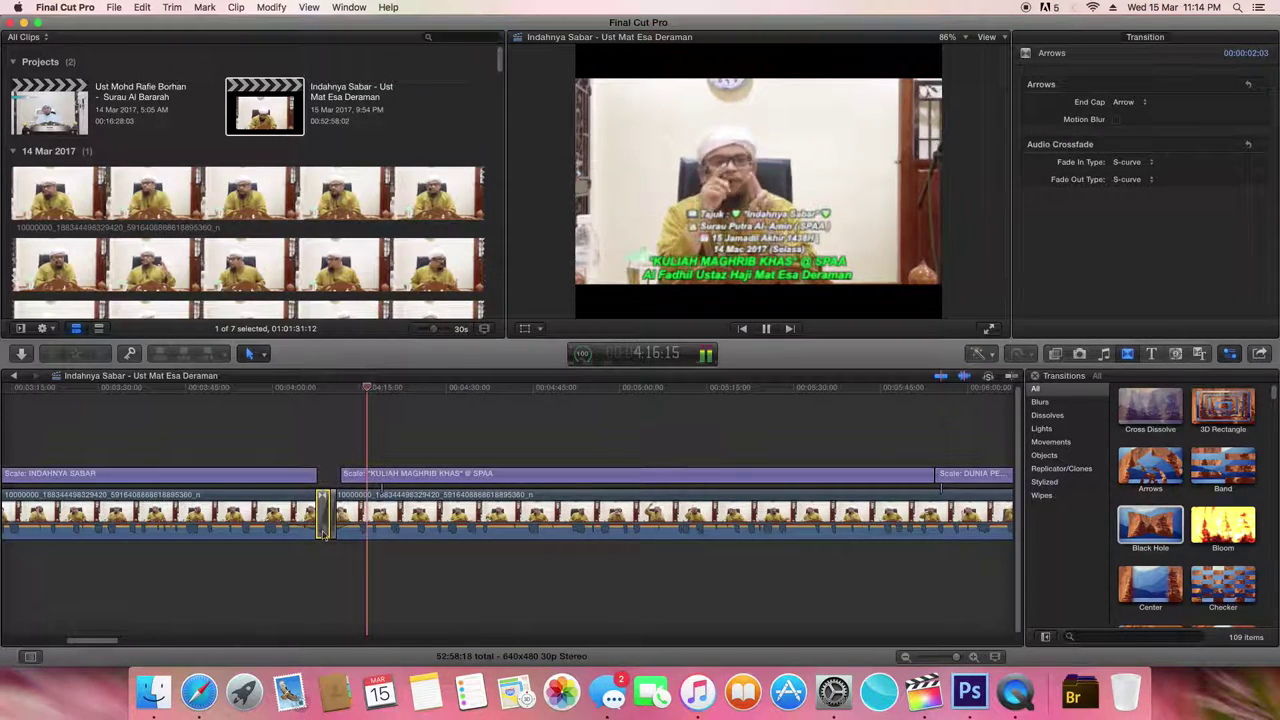
# - Align the "Seorang Beriman Itu Pasti Di Uji" title directly after the preceding title and extend its end close to the section's transition
pyautogui.moveTo(110, 641); pyautogui.dragTo(213, 650)
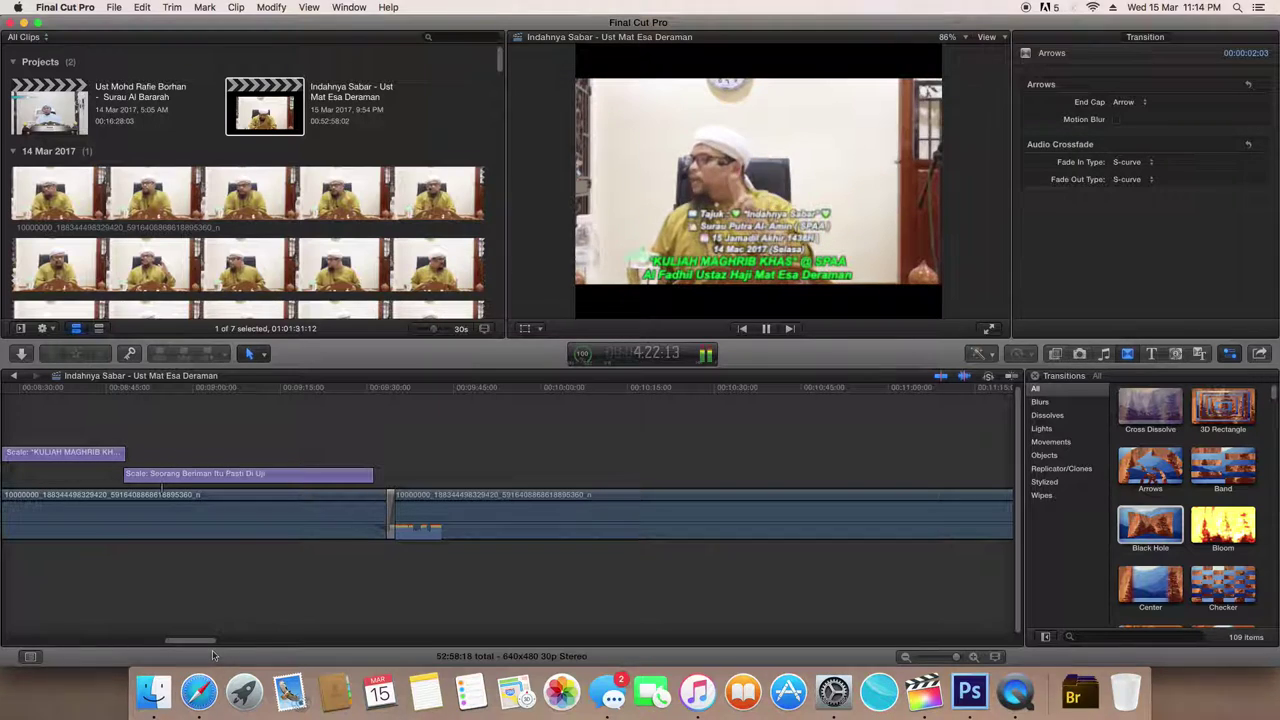
pyautogui.click(210, 476)
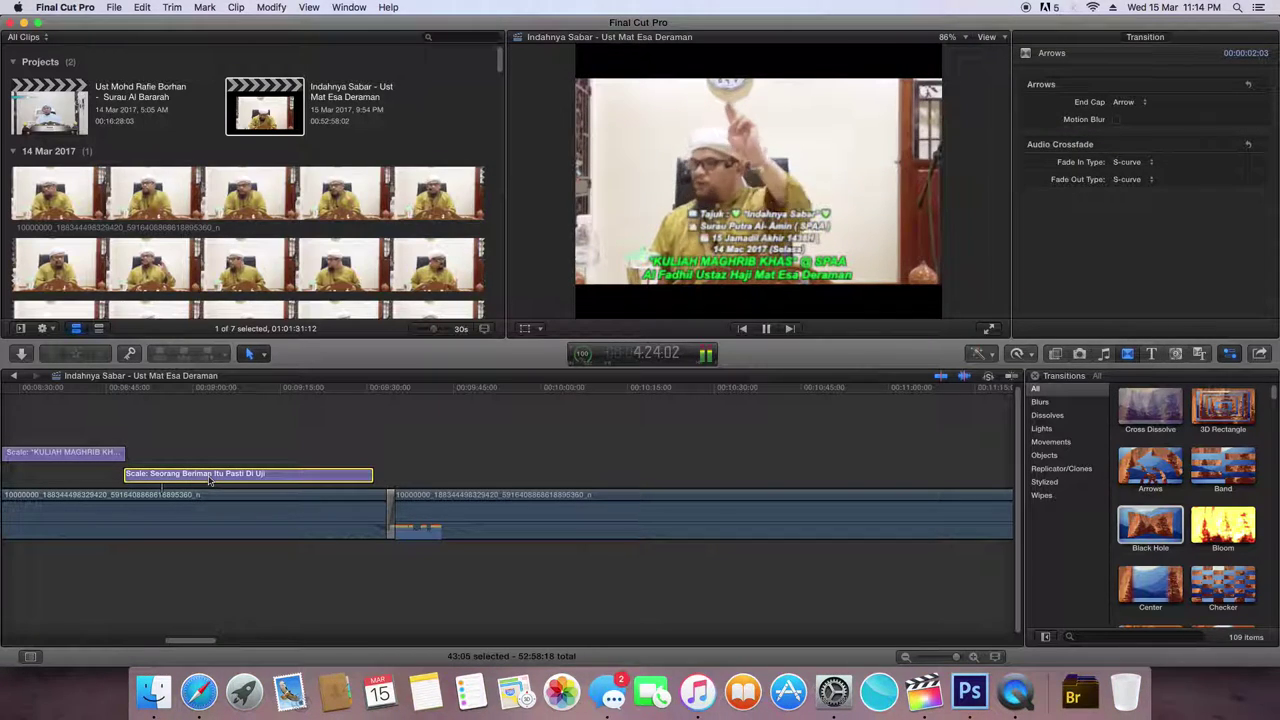
pyautogui.moveTo(210, 478); pyautogui.dragTo(214, 480)
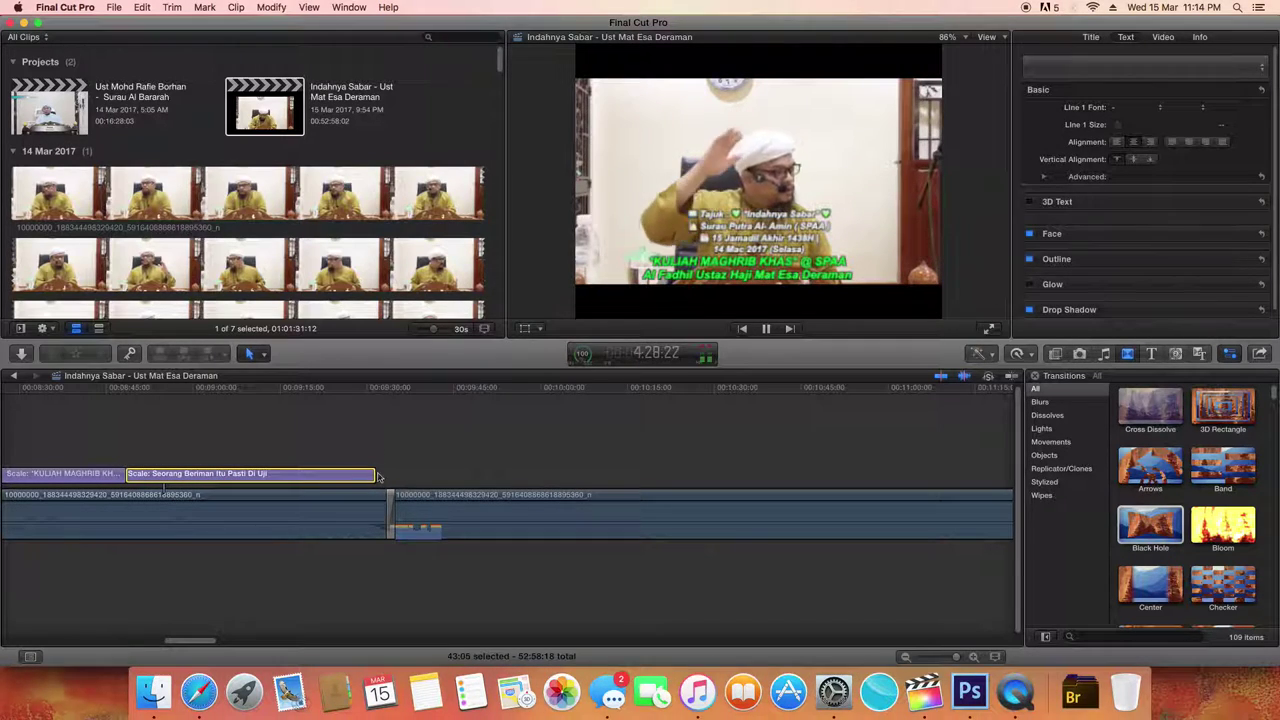
pyautogui.moveTo(375, 474); pyautogui.dragTo(377, 474)
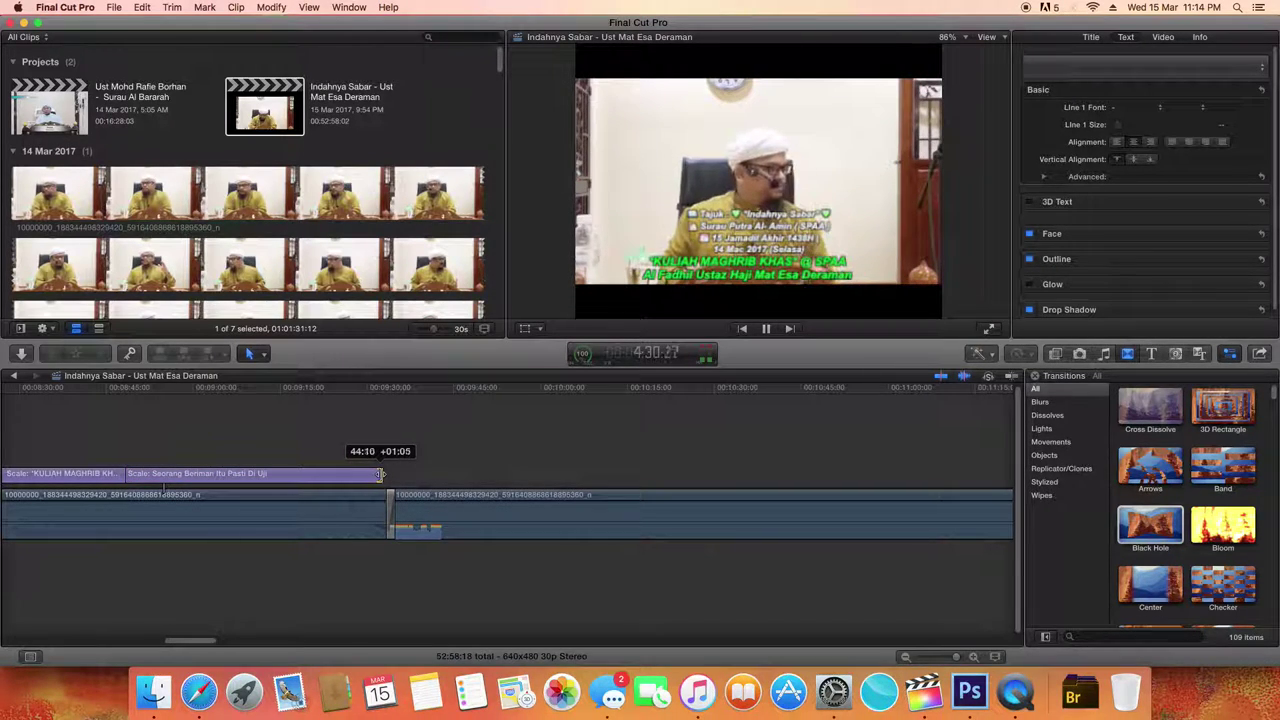
pyautogui.moveTo(381, 475); pyautogui.dragTo(381, 475)
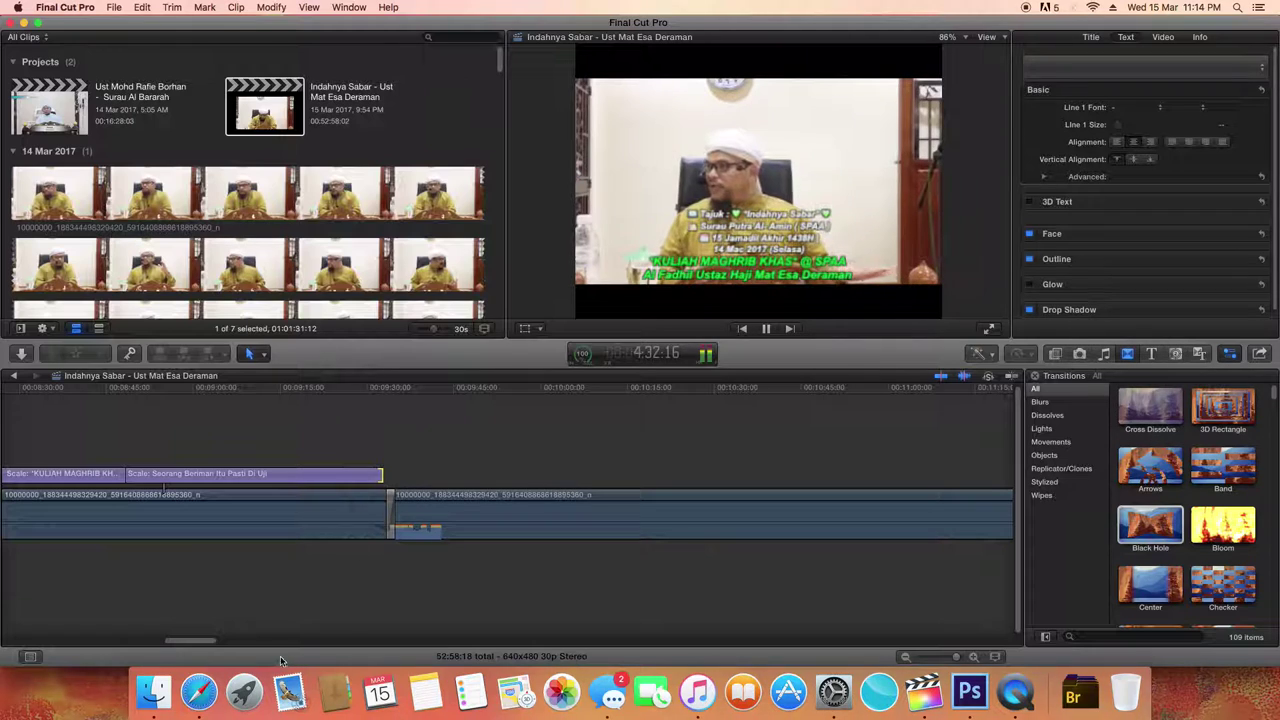
# - Lengthen the first of the Arrows transitions between the second and third sections to 1:28 and play back that join
pyautogui.moveTo(209, 645); pyautogui.dragTo(173, 638)
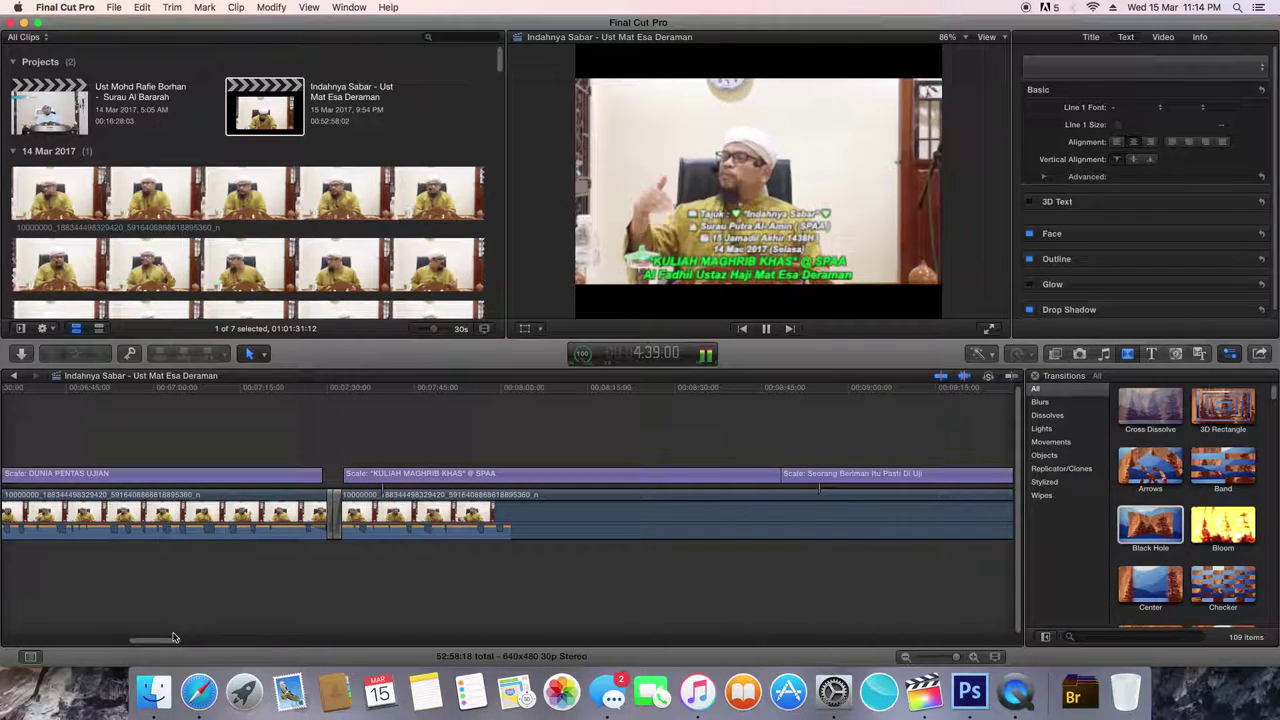
pyautogui.click(331, 513)
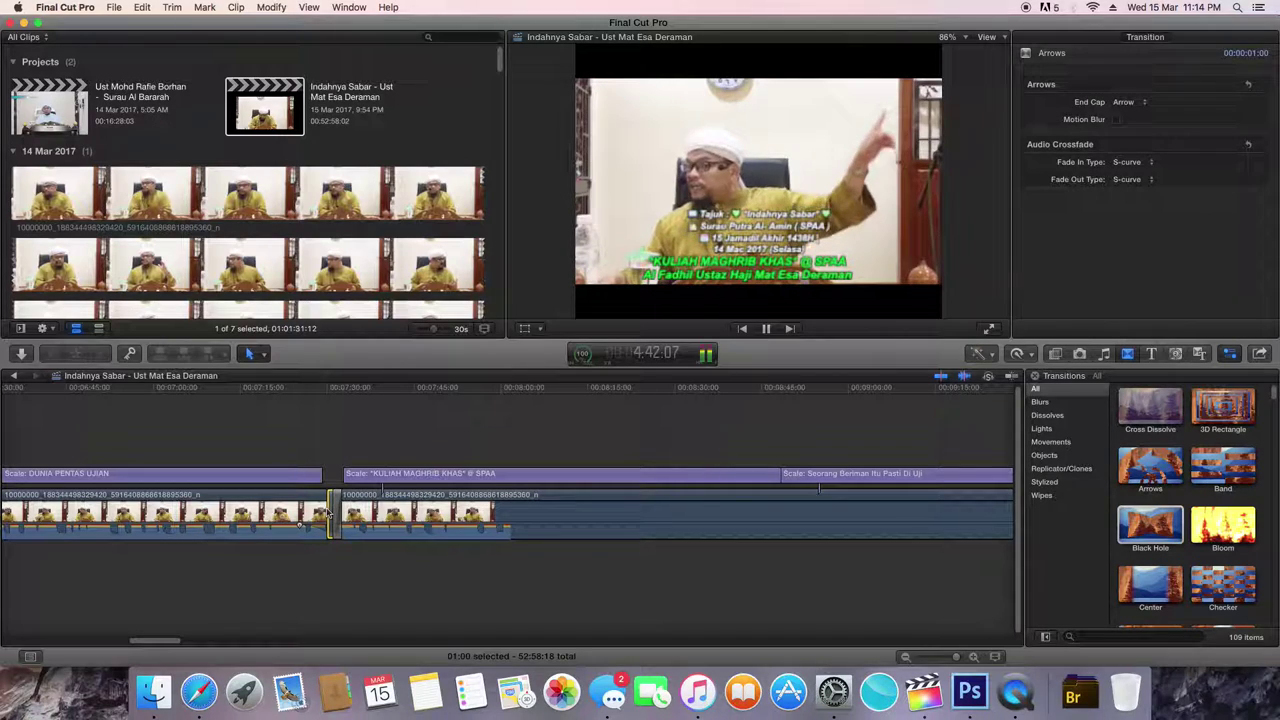
pyautogui.moveTo(332, 500); pyautogui.dragTo(330, 506)
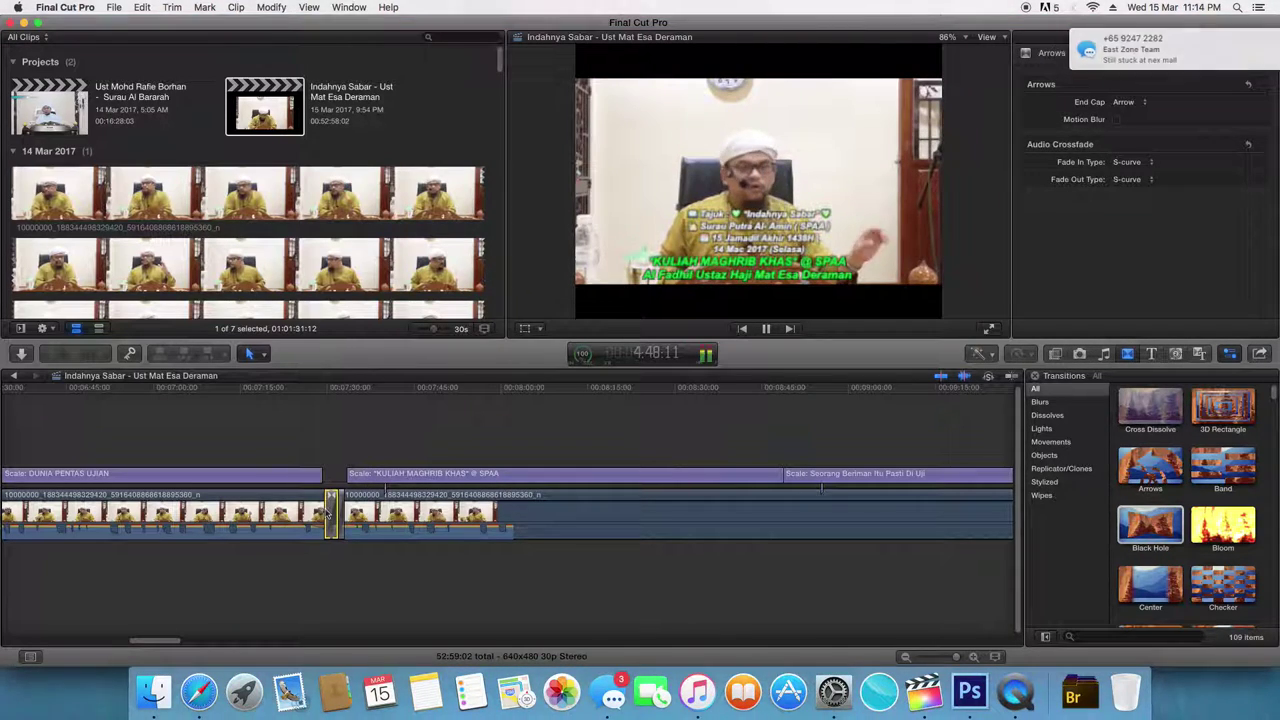
pyautogui.hotkey('shift', '/')
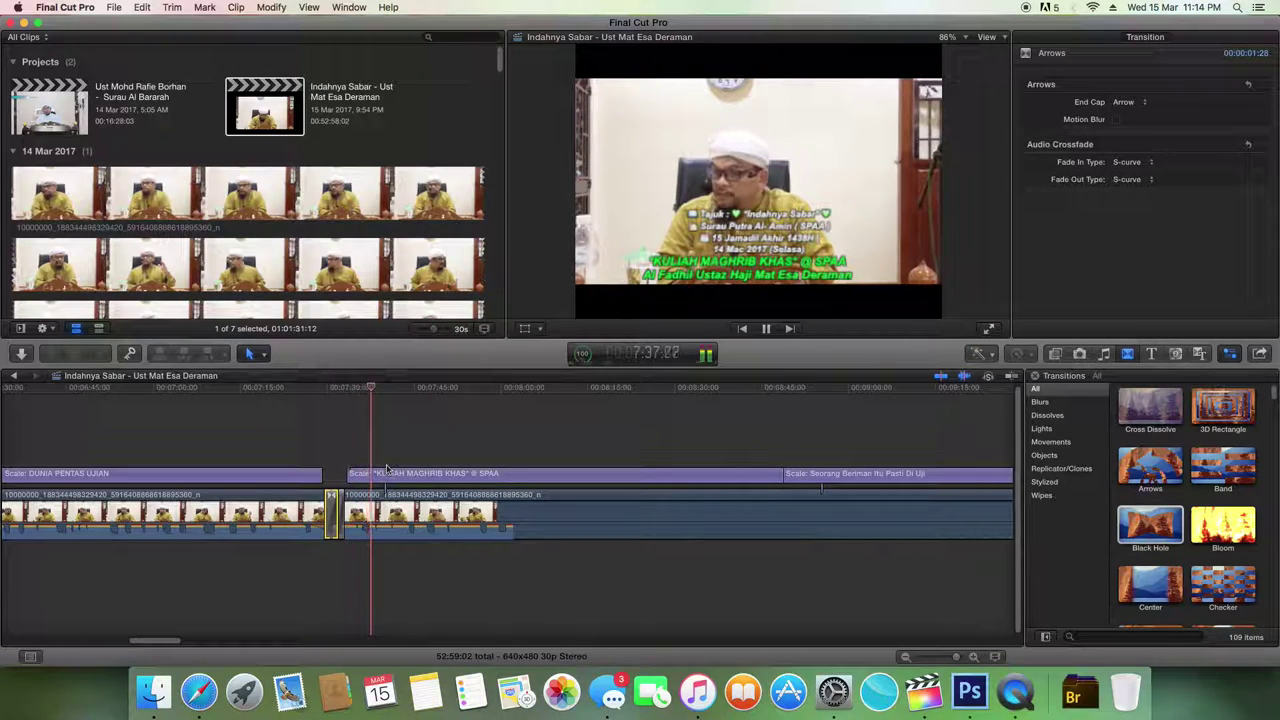
# - Switch to Messages, read through the East Zone Team conversation's recent and earlier messages, and close the conversation window
pyautogui.click(610, 690)
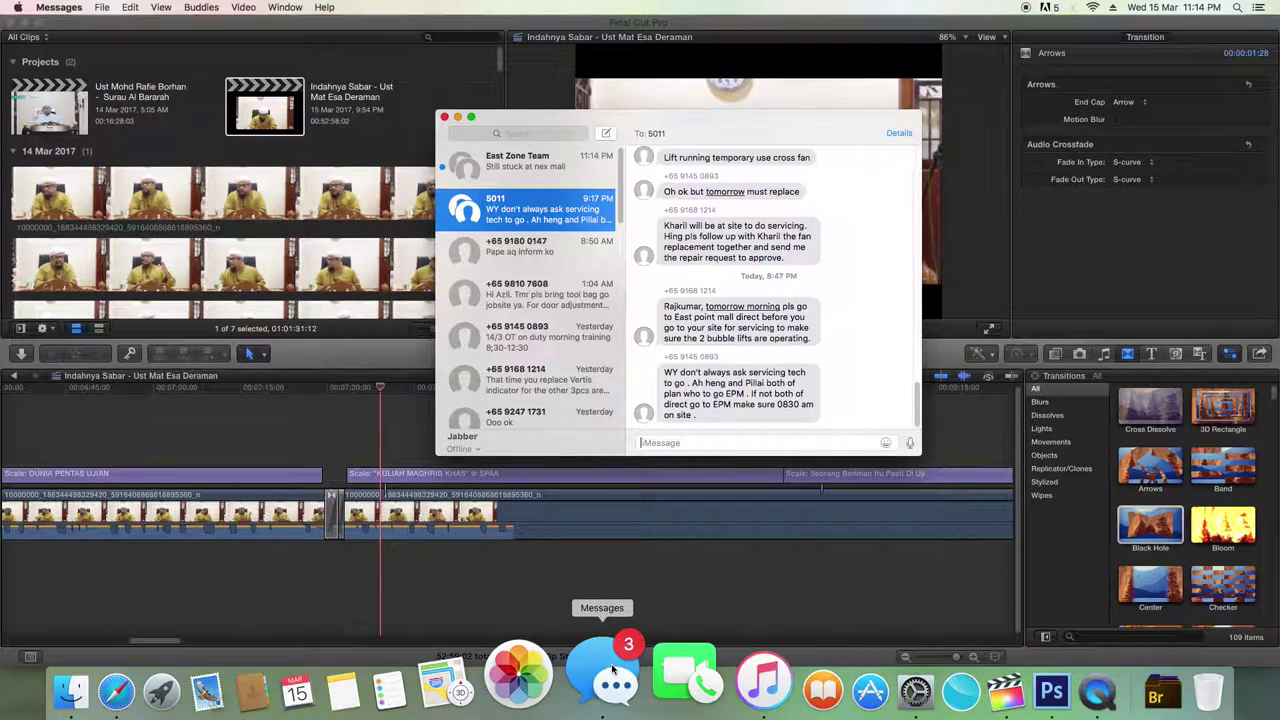
pyautogui.click(514, 166)
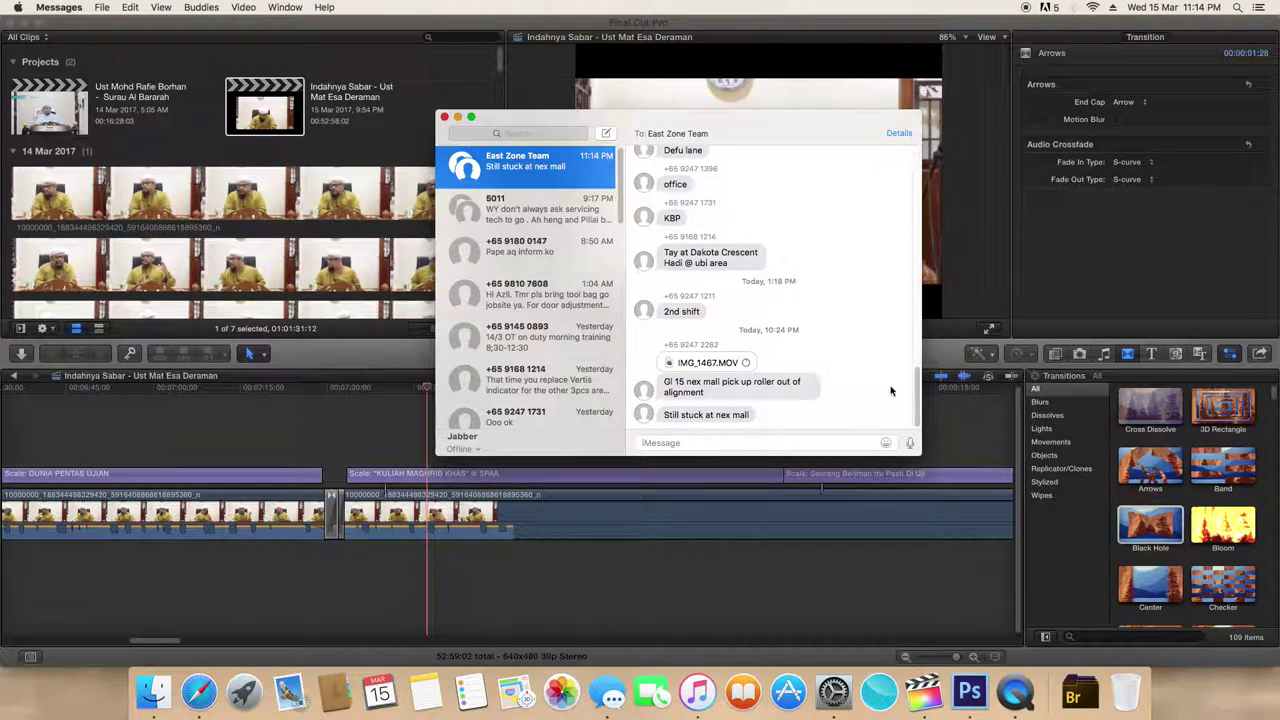
pyautogui.scroll(2, 912, 385)
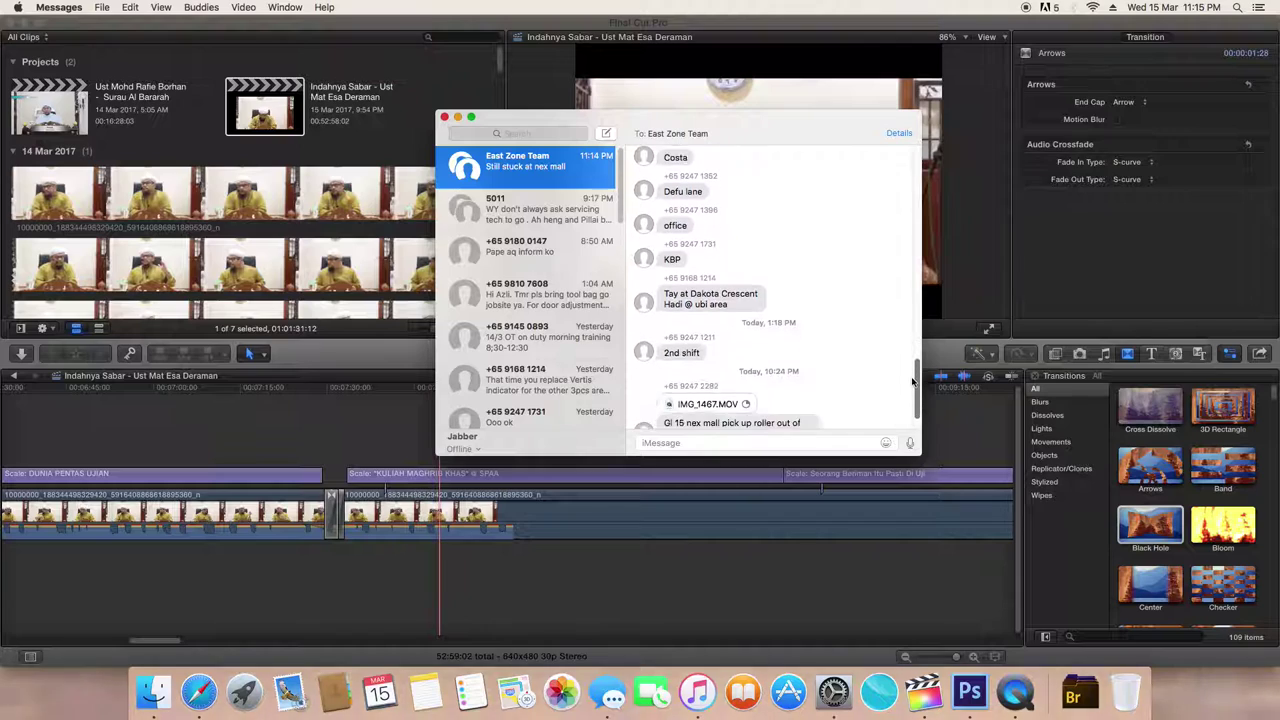
pyautogui.scroll(5, 912, 370)
pyautogui.scroll(-8, 912, 360)
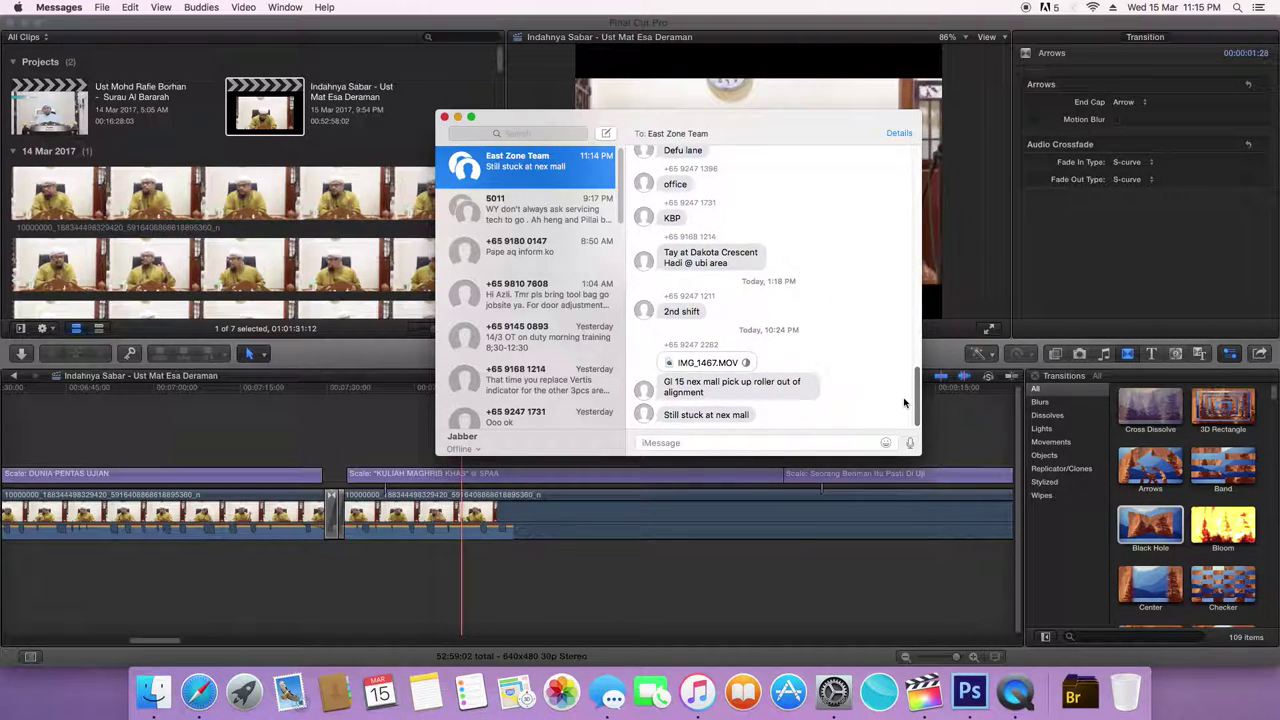
pyautogui.scroll(10, 904, 403)
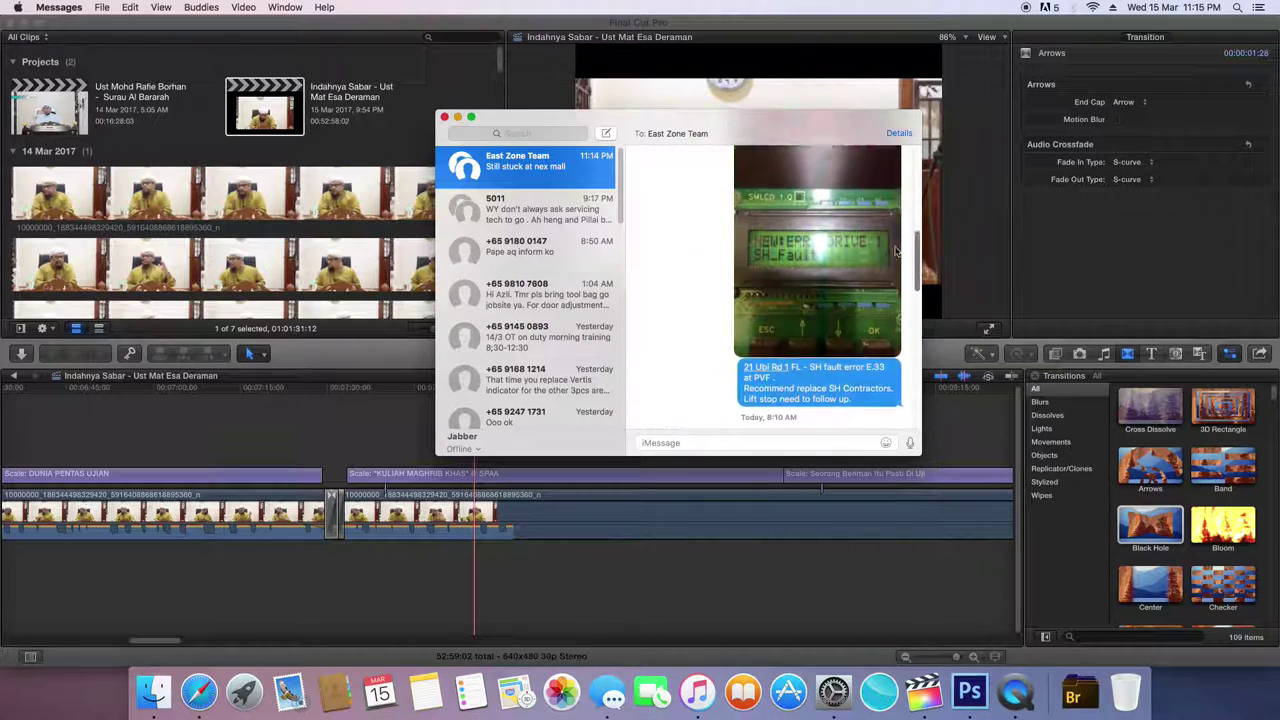
pyautogui.scroll(2, 885, 214)
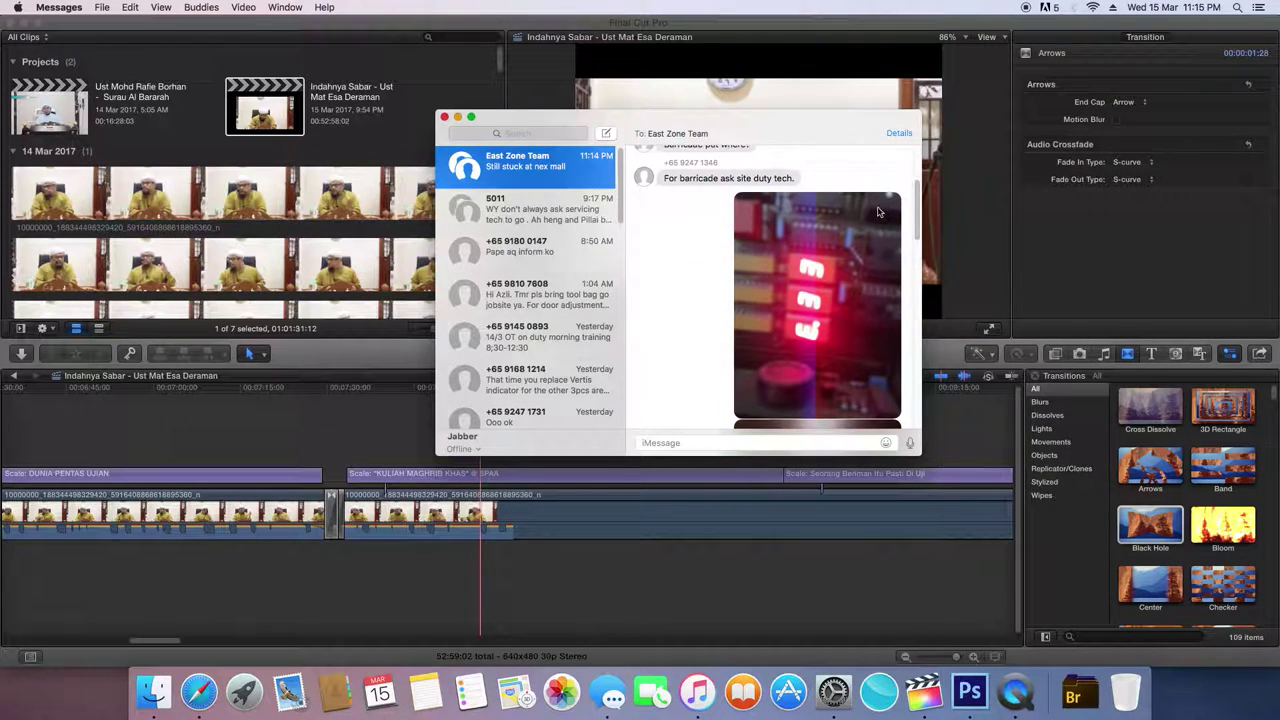
pyautogui.click(445, 117)
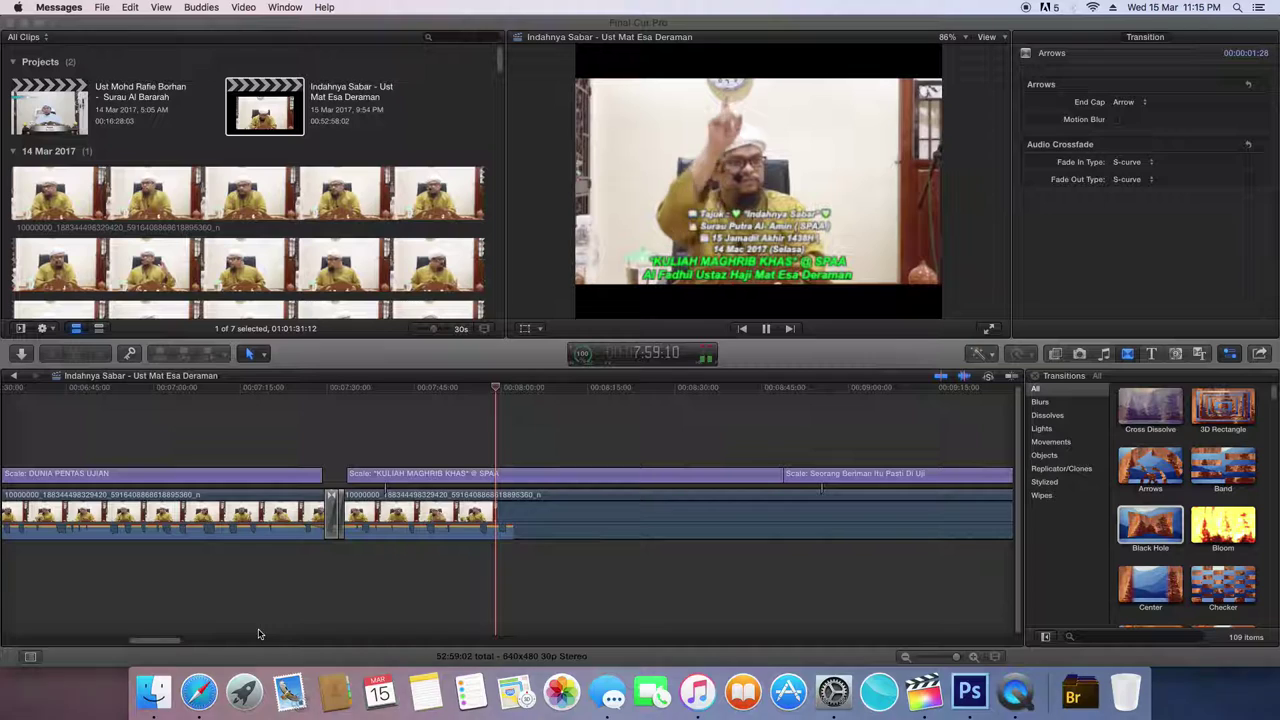
# - Cut the long leftover lecture clip that follows the third section out of the timeline
pyautogui.moveTo(173, 641); pyautogui.dragTo(305, 646)
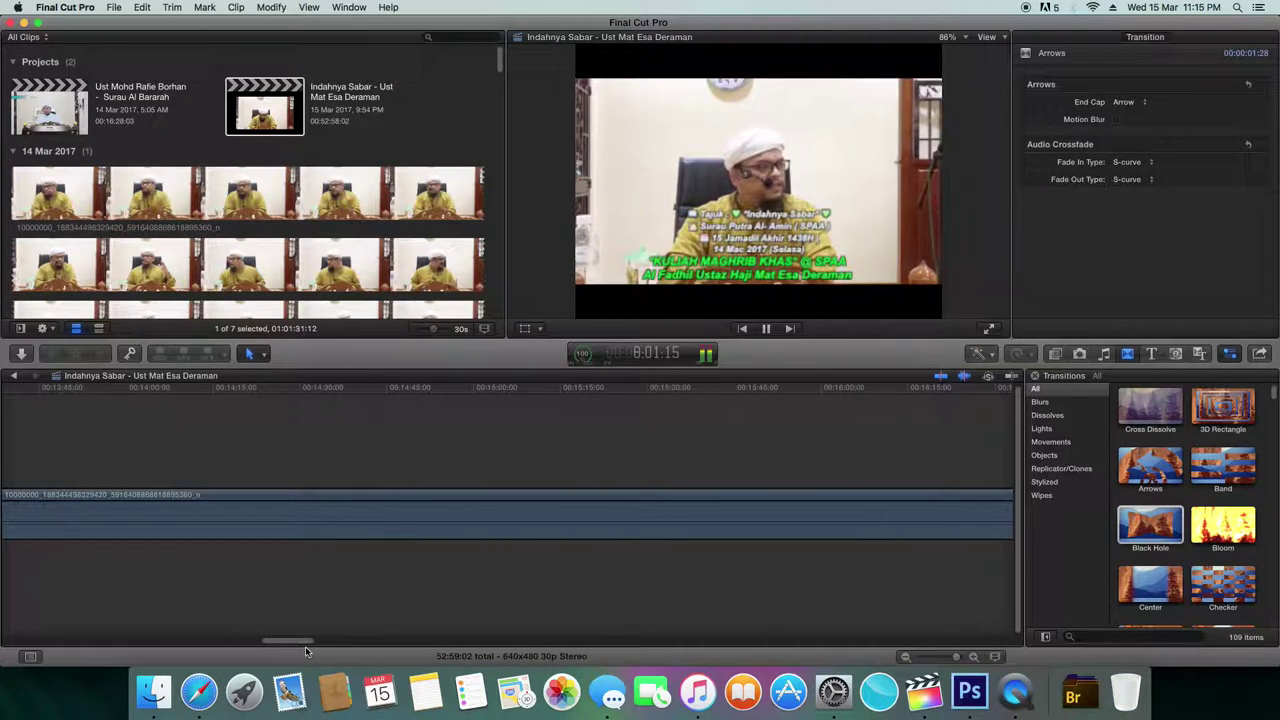
pyautogui.click(904, 658)
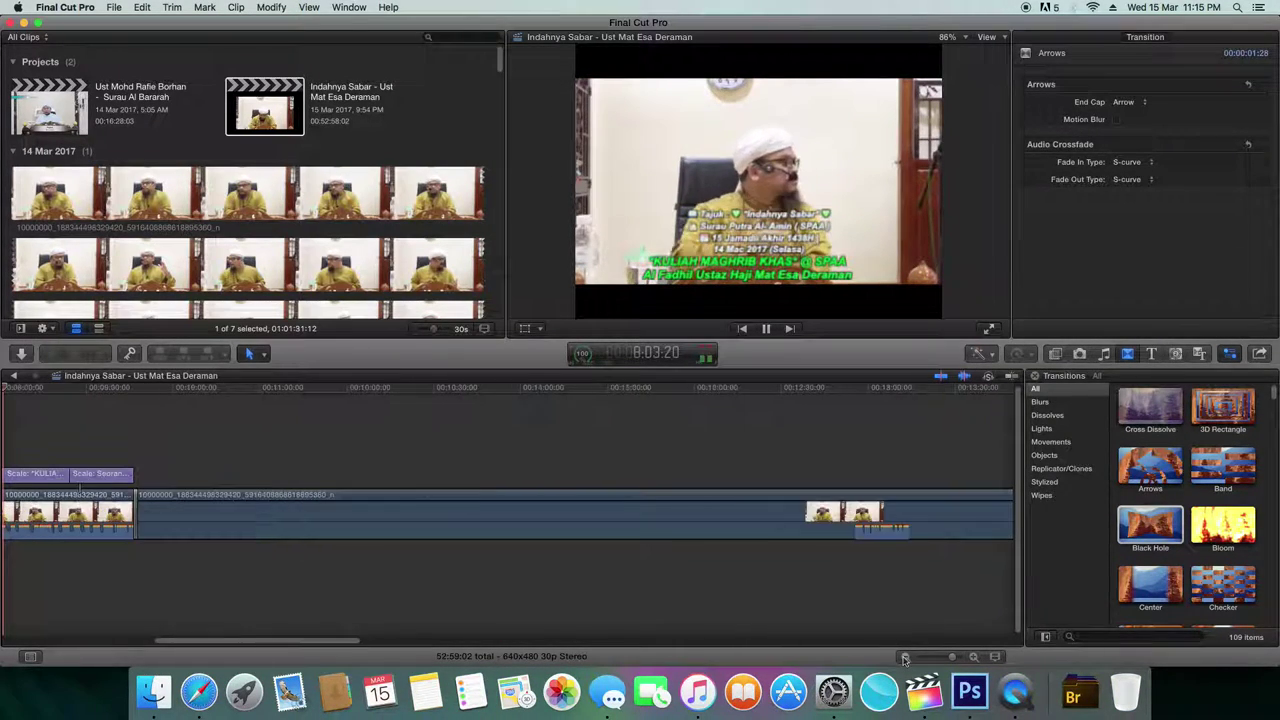
pyautogui.click(904, 658)
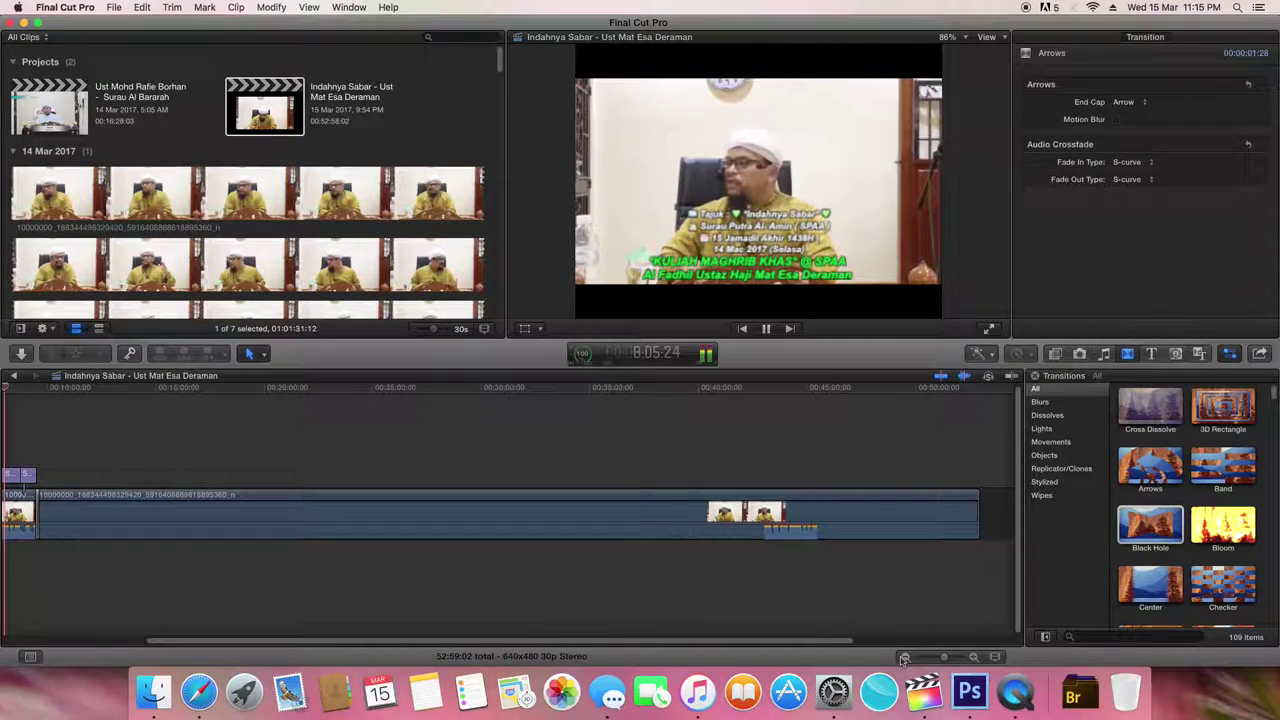
pyautogui.moveTo(773, 648); pyautogui.dragTo(614, 643)
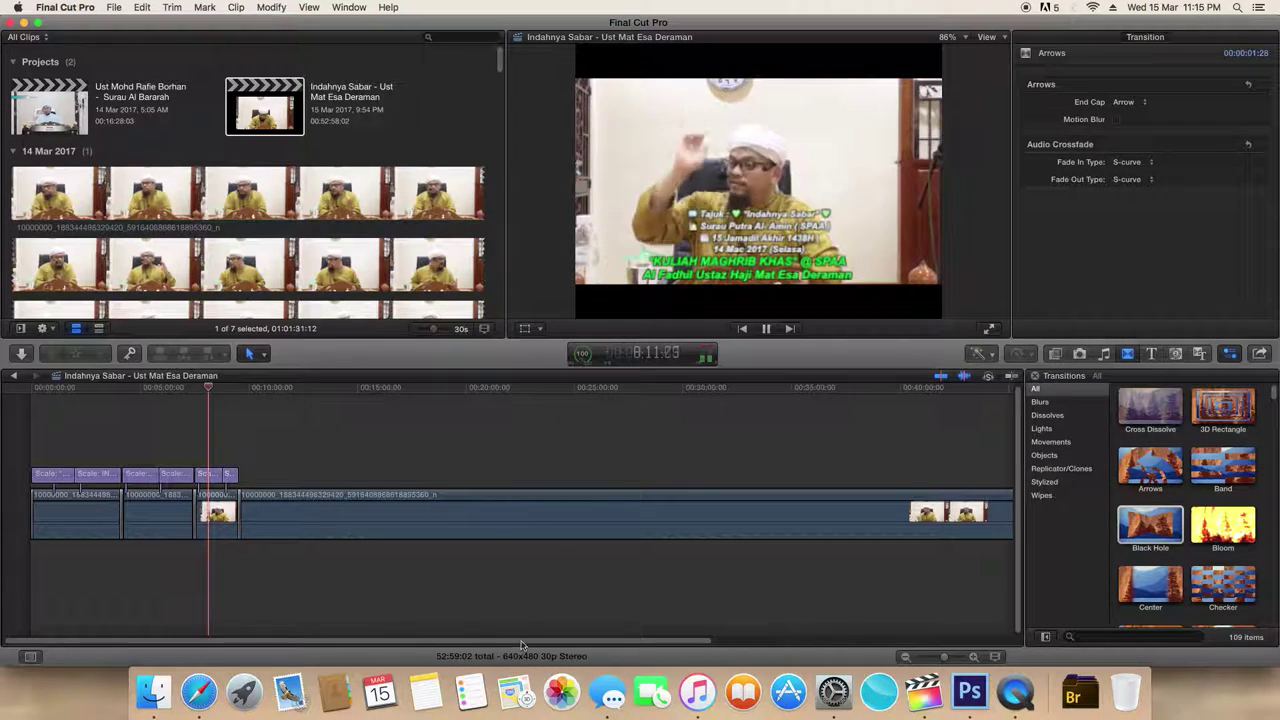
pyautogui.click(455, 514)
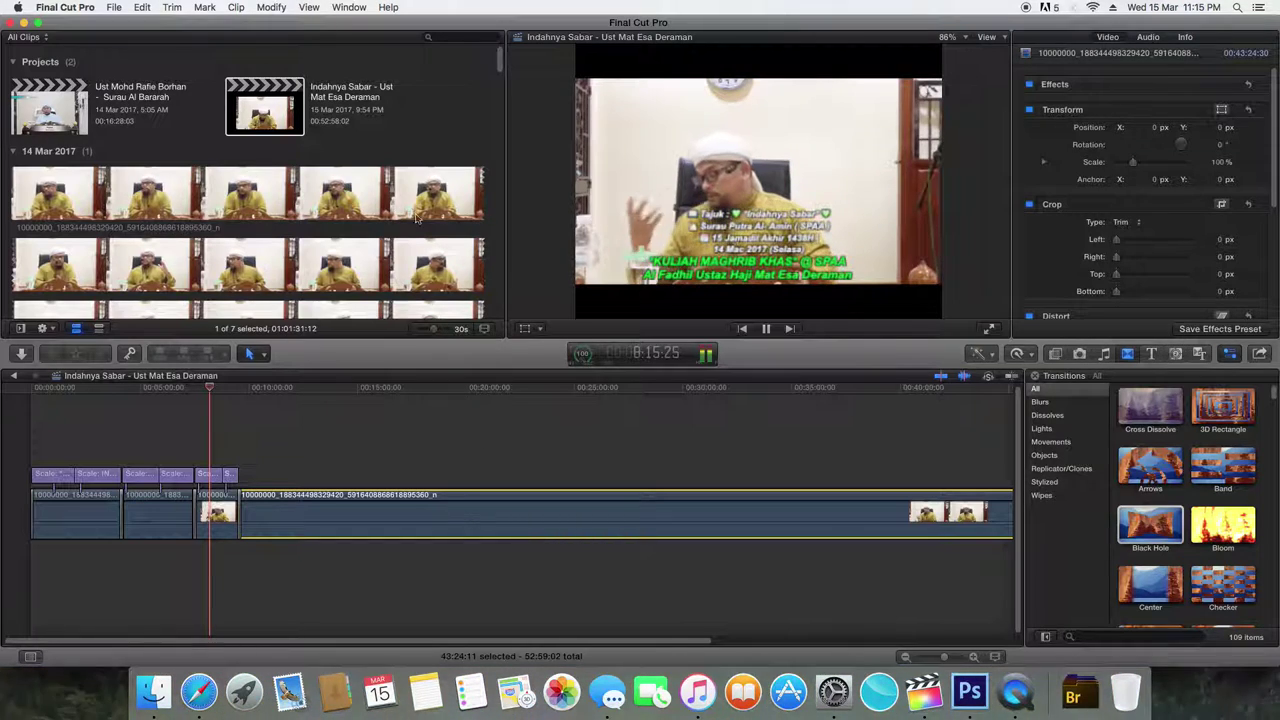
pyautogui.click(143, 7)
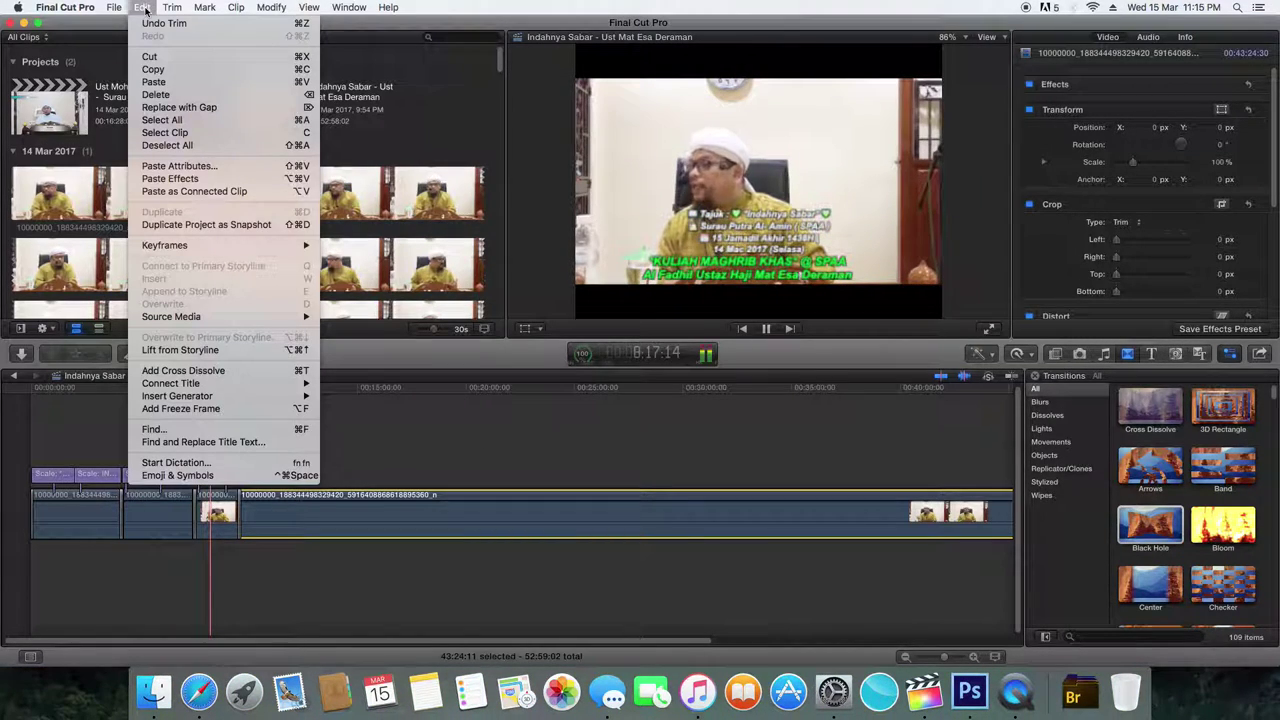
pyautogui.click(150, 56)
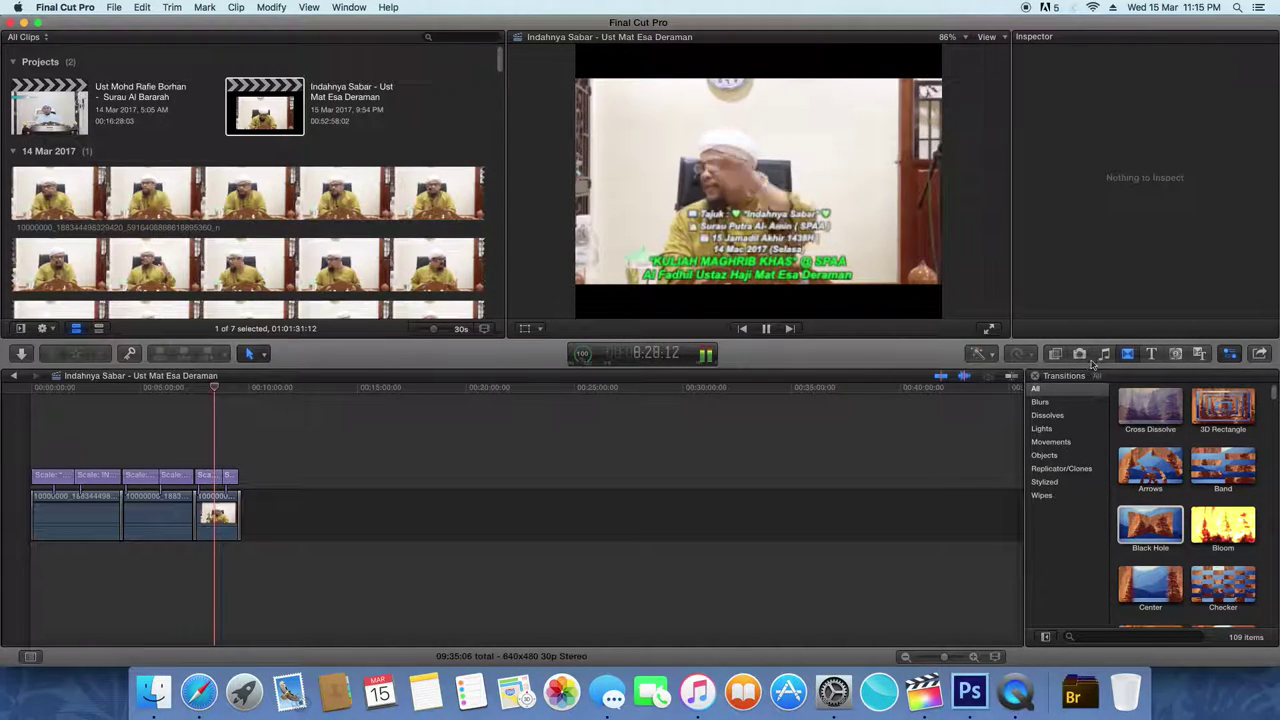
# - Append the black Custom generator to the end of the timeline, directly after the third section's closing transition
pyautogui.click(1178, 356)
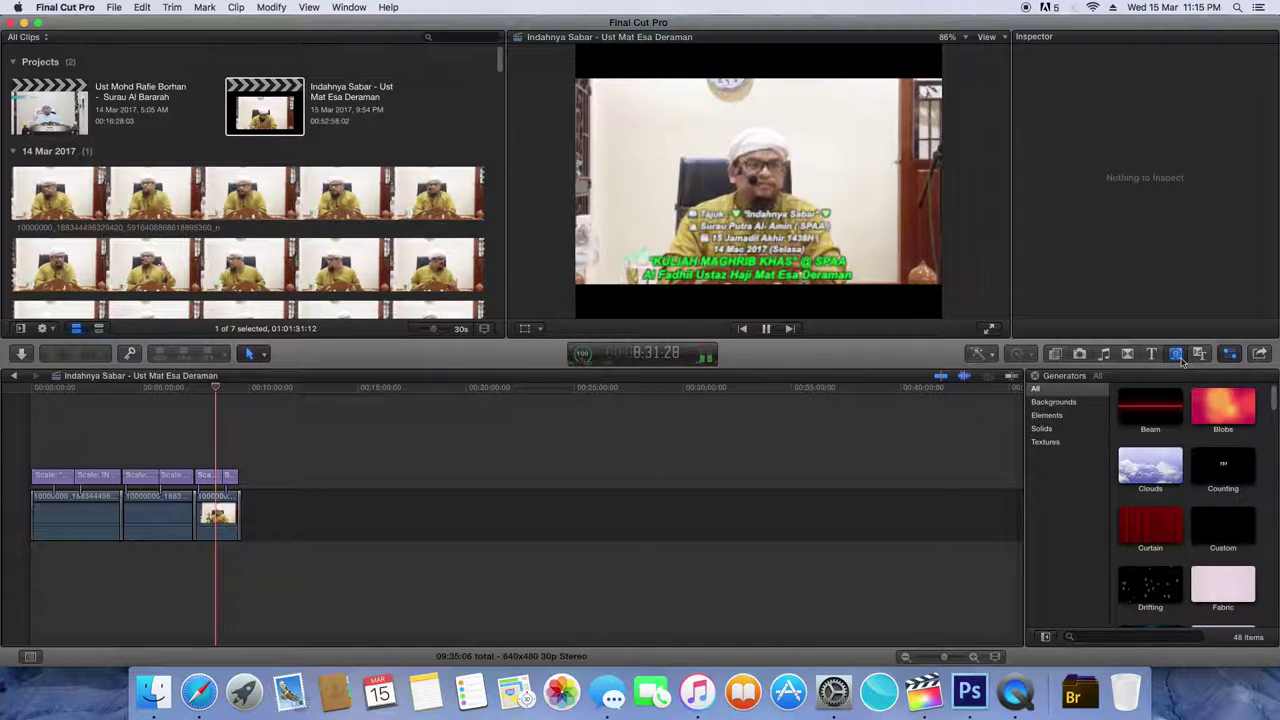
pyautogui.scroll(-3, 1262, 430)
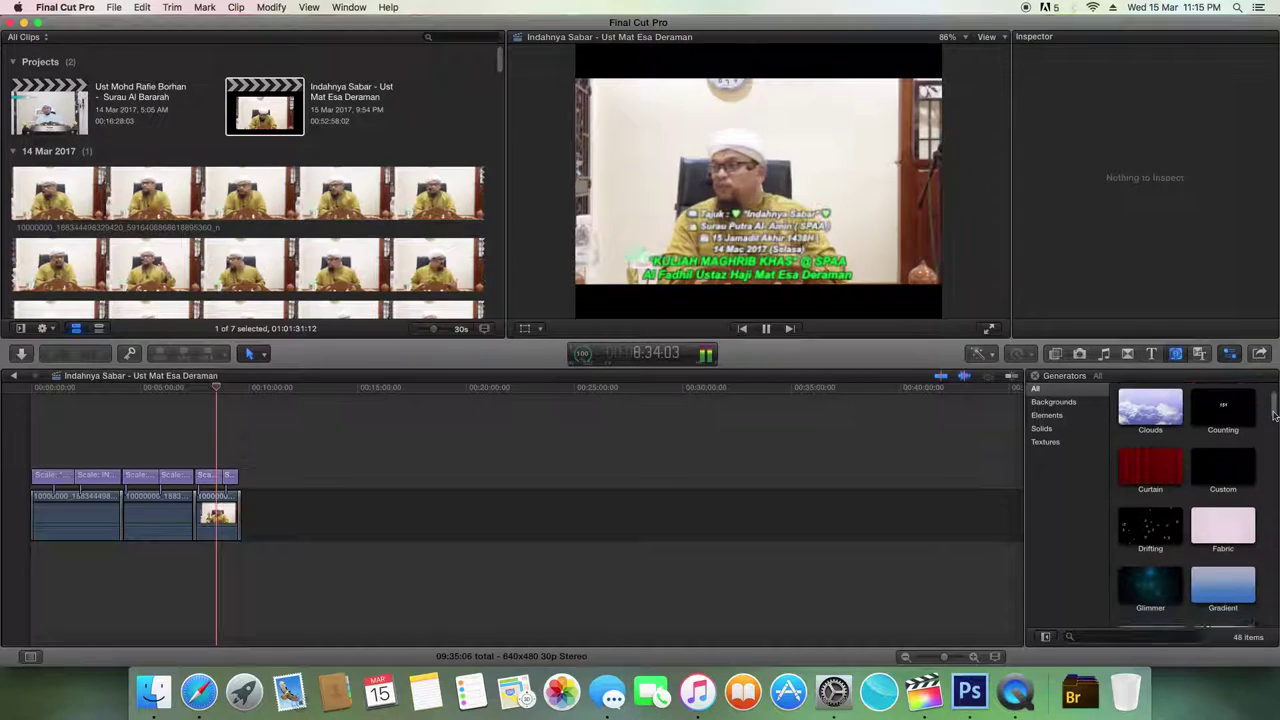
pyautogui.moveTo(1243, 430)
pyautogui.mouseDown()
pyautogui.moveTo(1025, 475)
pyautogui.moveTo(735, 470)
pyautogui.moveTo(513, 540)
pyautogui.mouseUp()
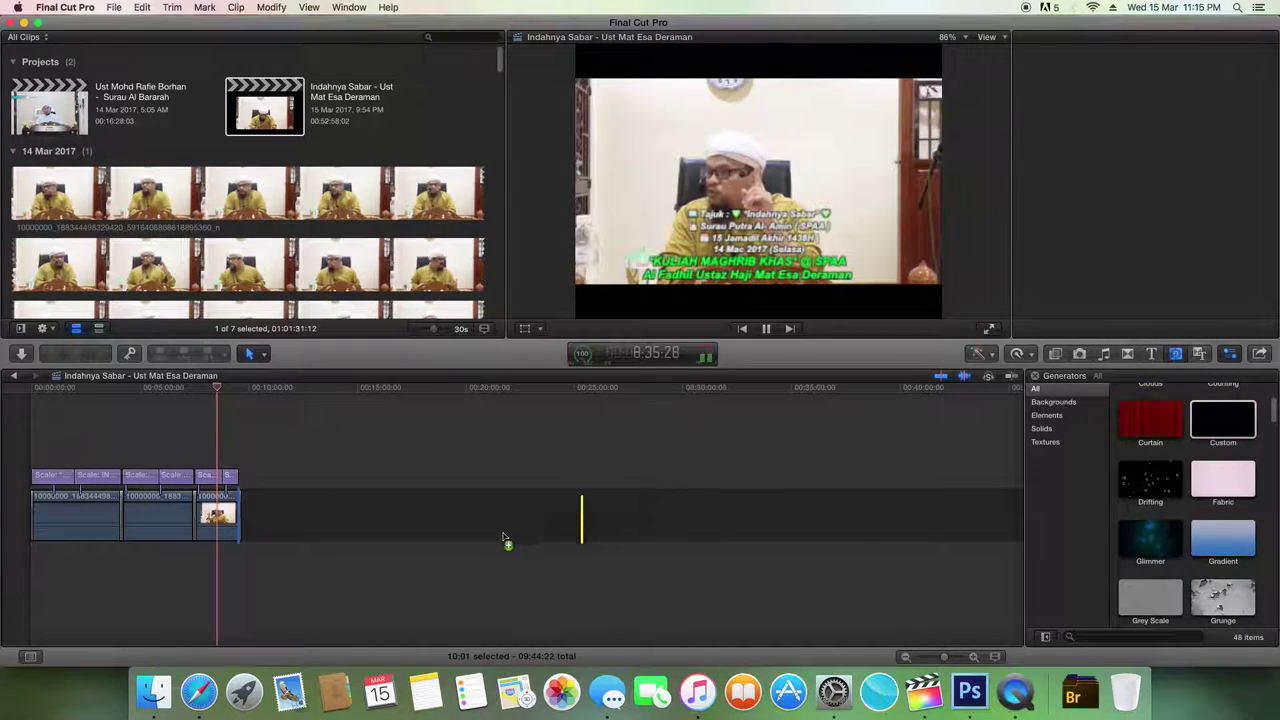
pyautogui.moveTo(366, 529); pyautogui.dragTo(343, 520)
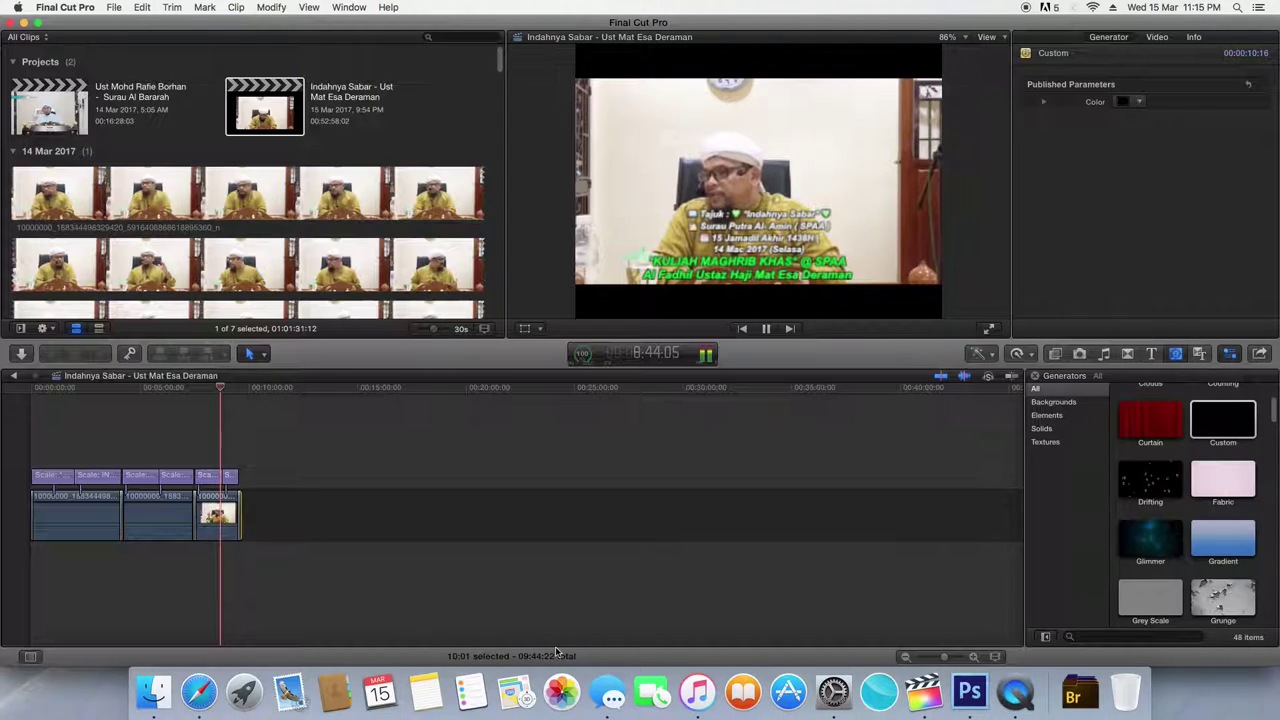
# - Play back the join between the end of the third section and the Custom generator
pyautogui.click(973, 657)
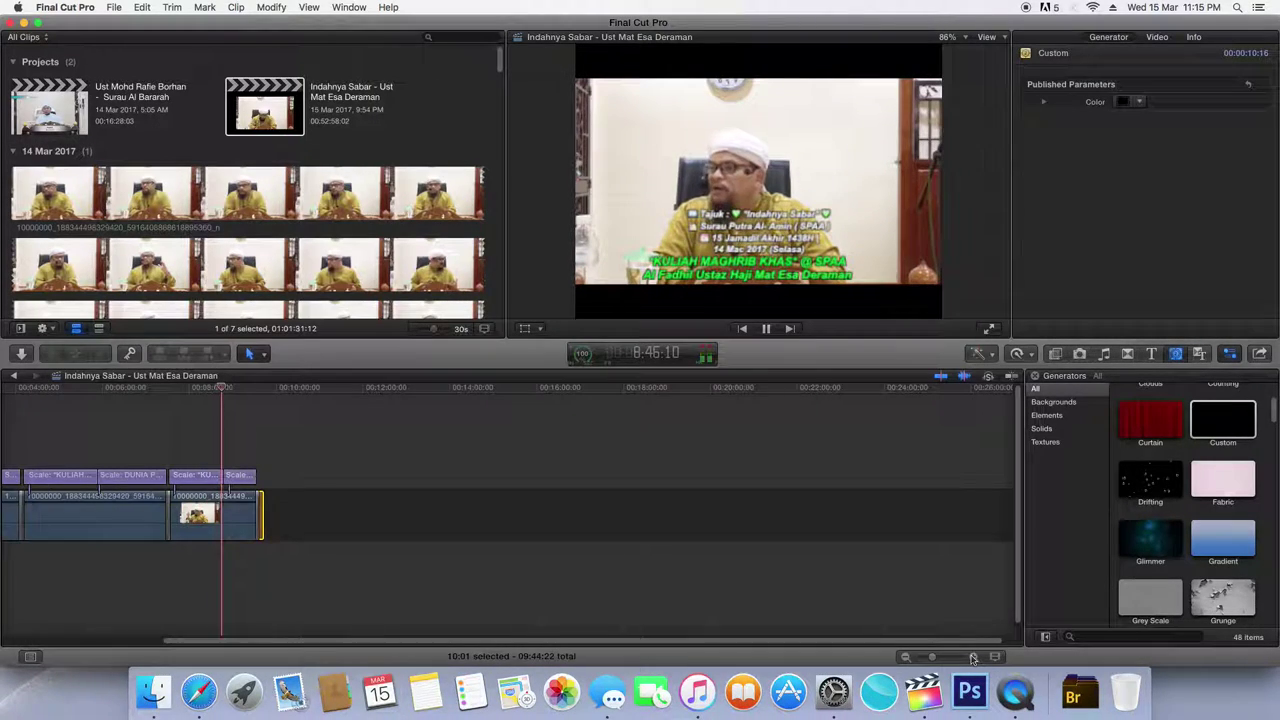
pyautogui.click(973, 657)
pyautogui.click(973, 657)
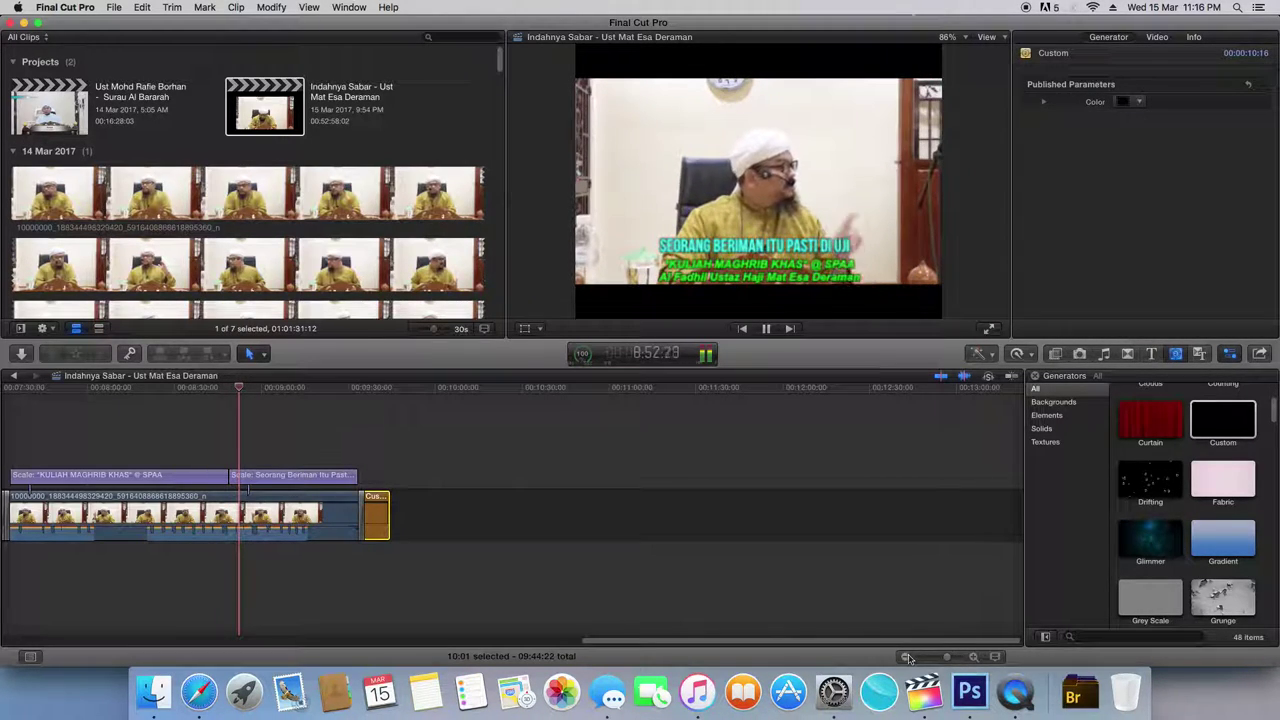
pyautogui.click(973, 657)
pyautogui.moveTo(909, 647); pyautogui.dragTo(791, 630)
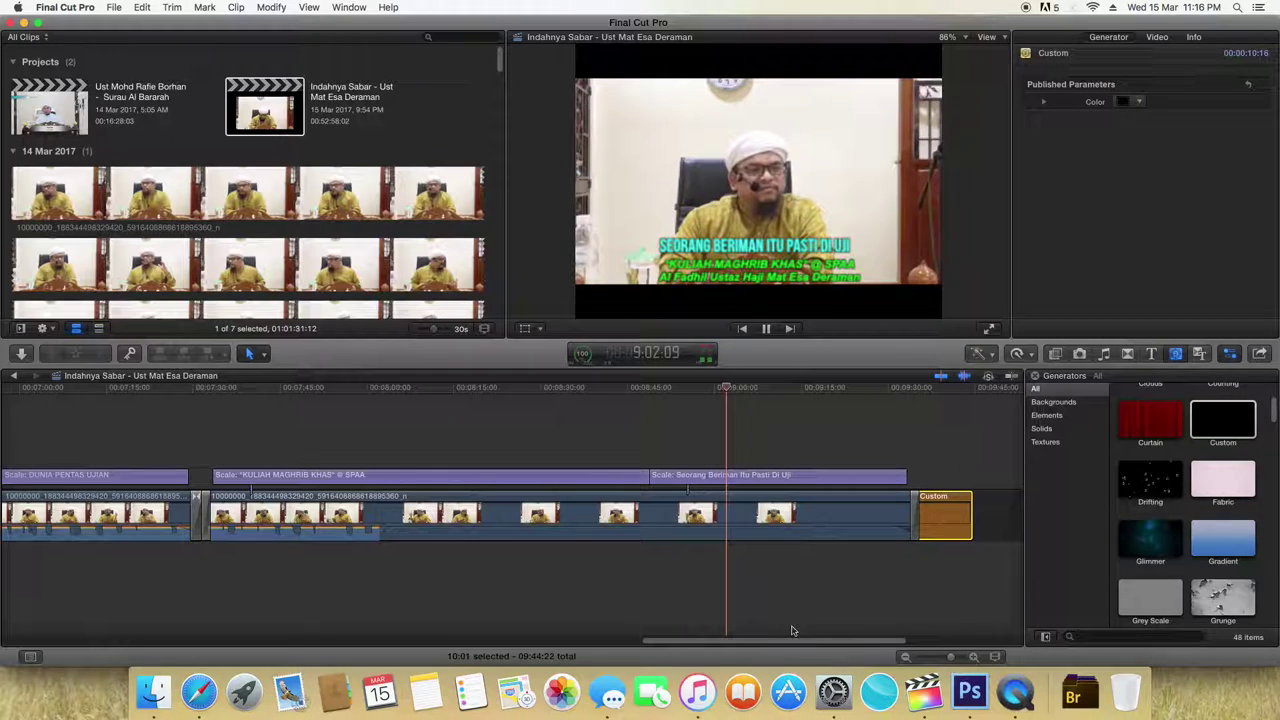
pyautogui.moveTo(792, 631); pyautogui.dragTo(827, 634)
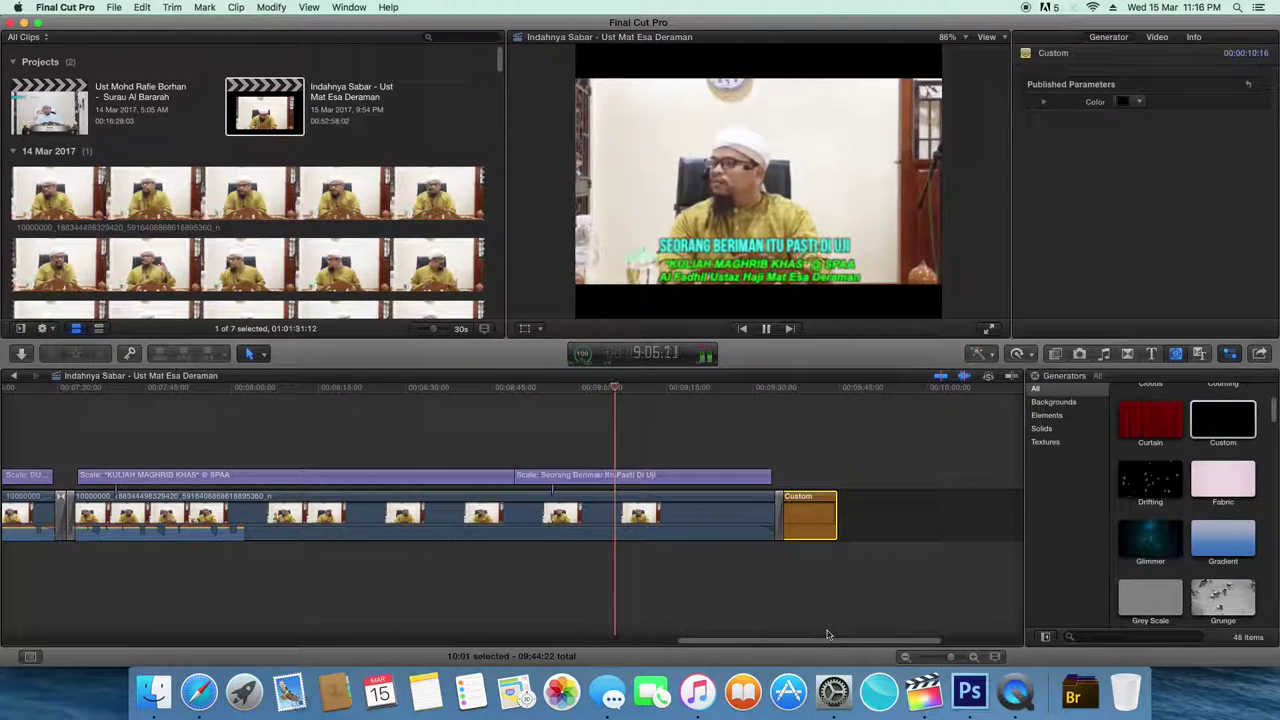
pyautogui.click(1155, 487)
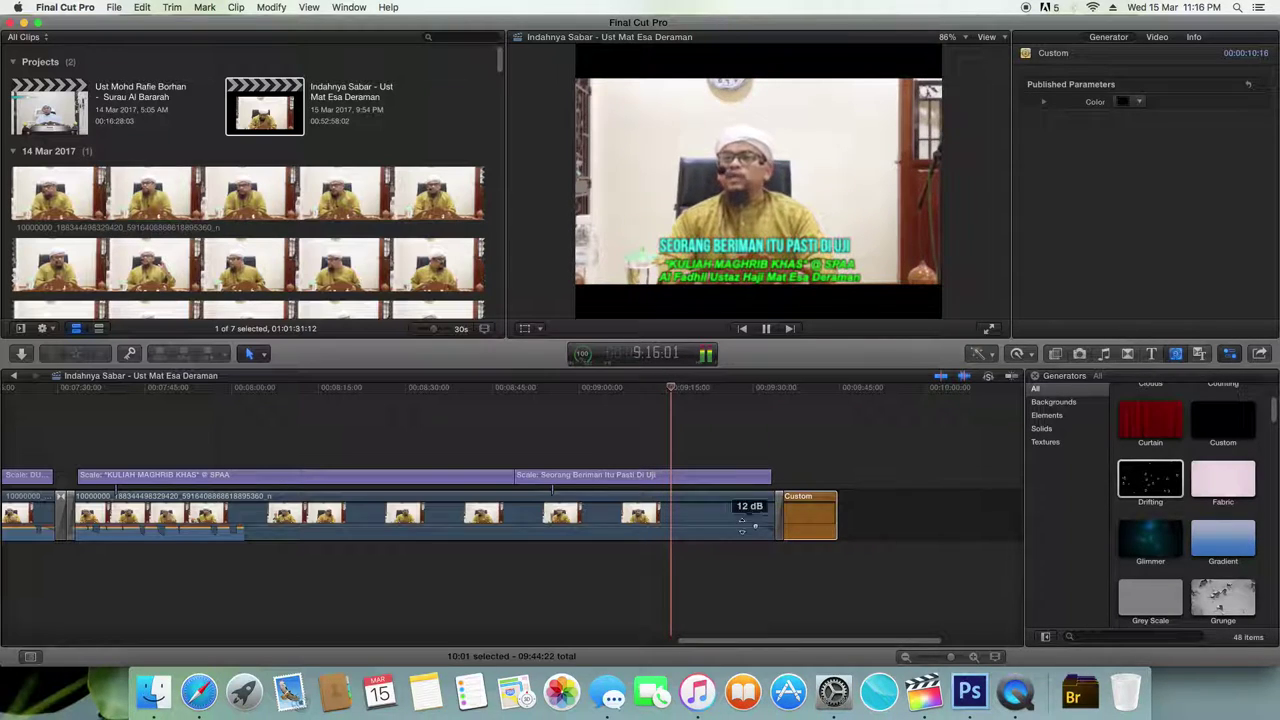
pyautogui.click(762, 388)
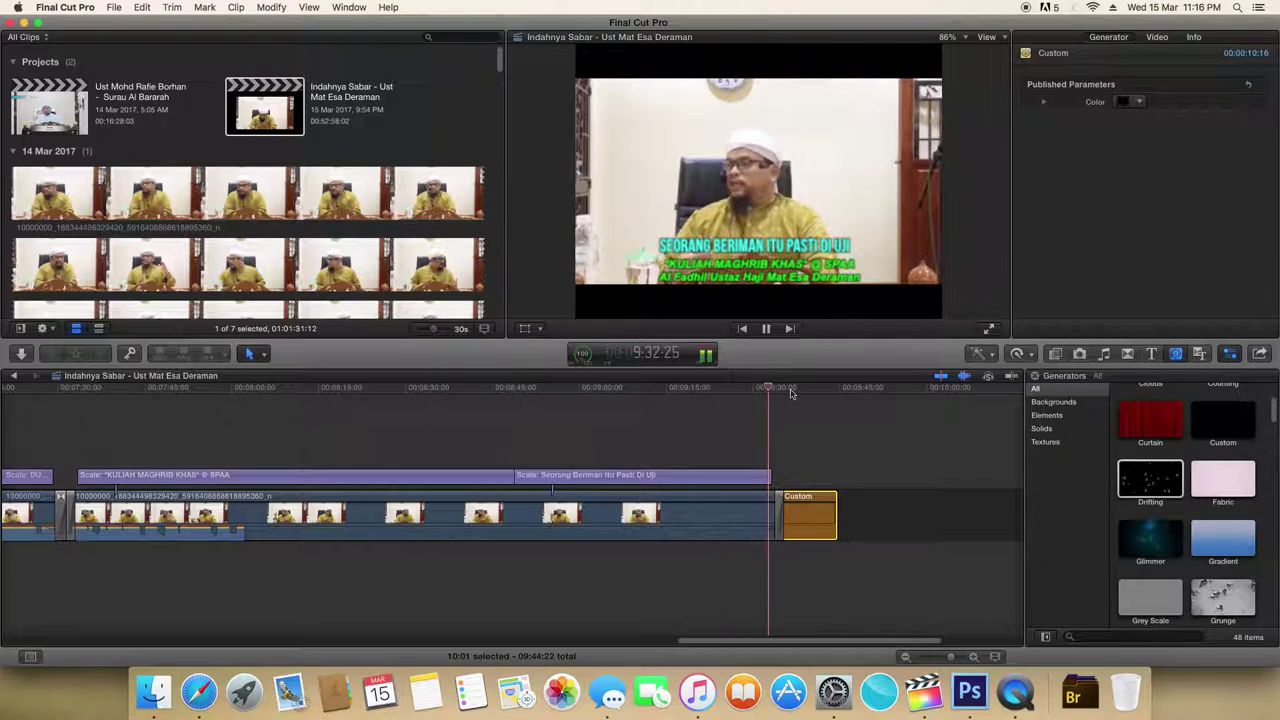